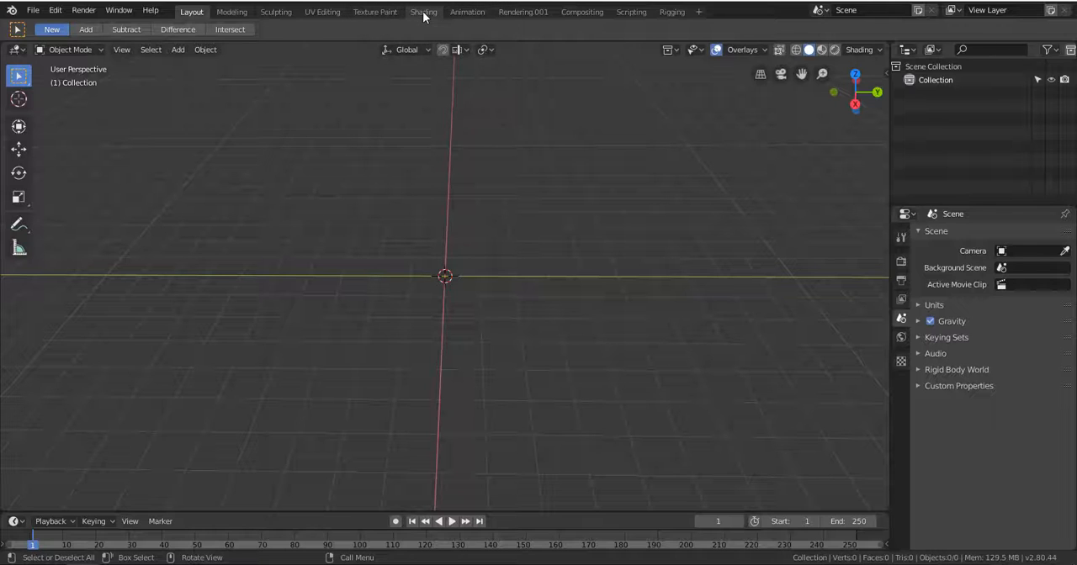
Look over the Shading workspace and return to the Layout workspace.
click(424, 11)
scroll(579, 222, up, 3)
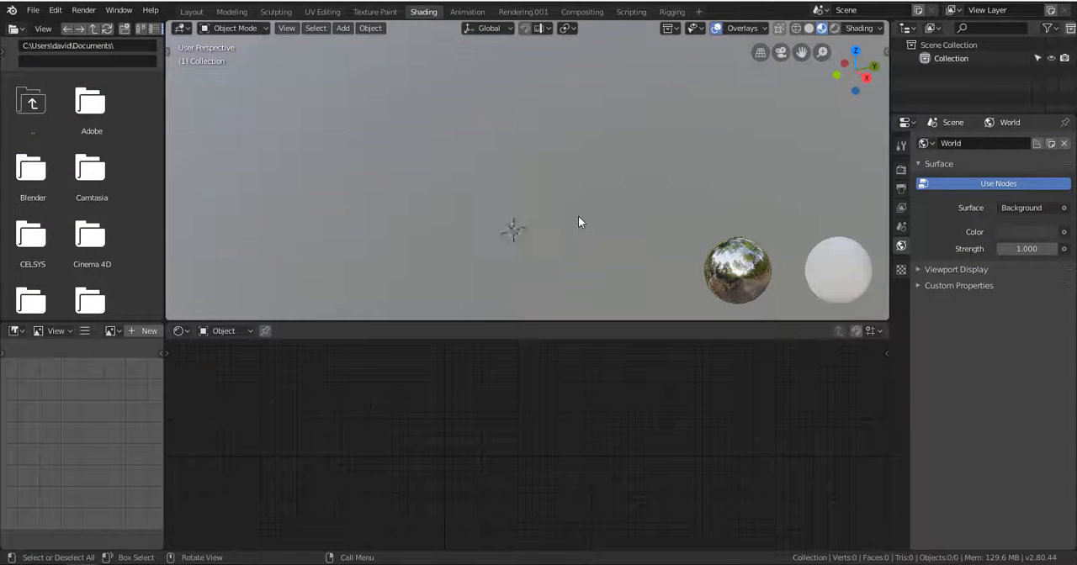
scroll(579, 219, down, 4)
click(190, 12)
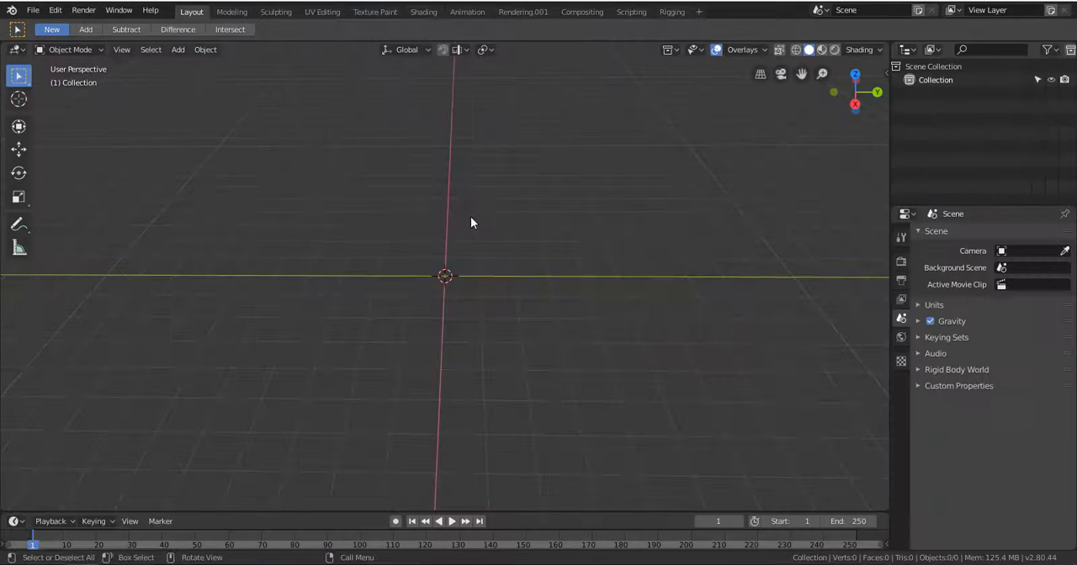
click(421, 11)
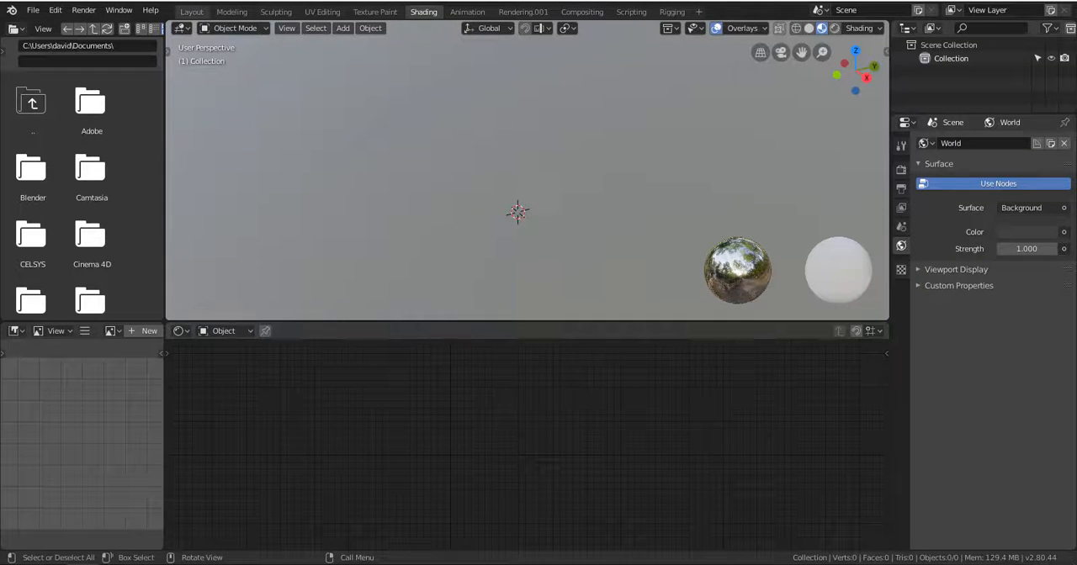
click(192, 12)
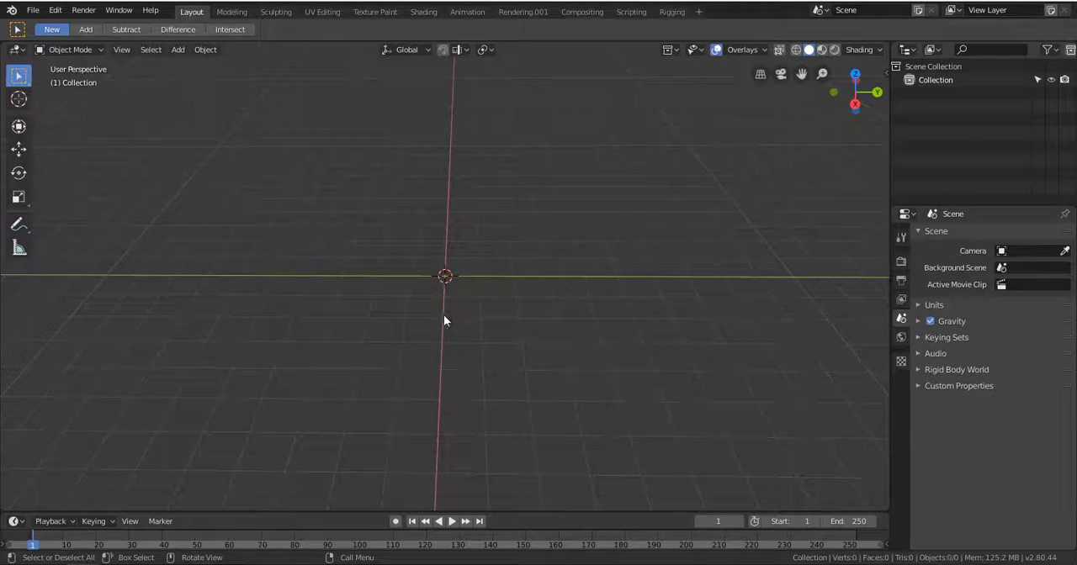
Add a monkey mesh at the world origin.
key(shift+a)
mouse_move(443, 304)
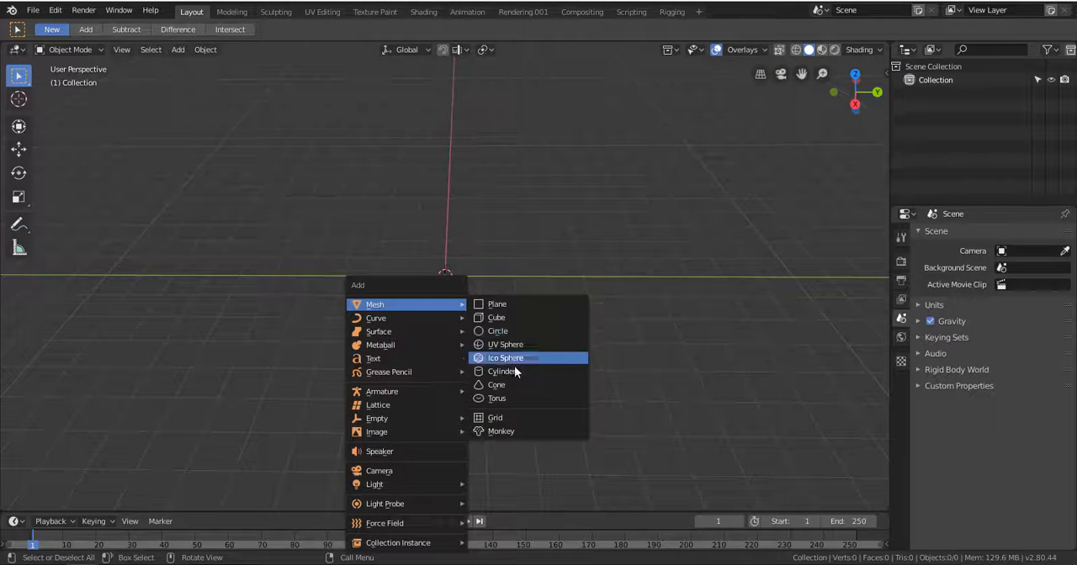
click(506, 432)
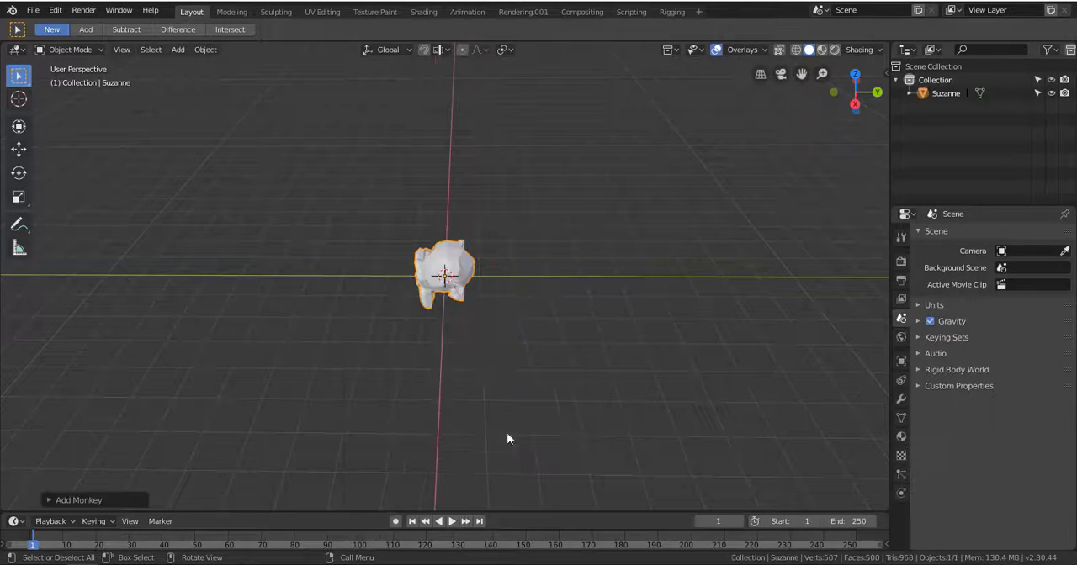
Rotate the monkey around the Z axis to face along positive X and scale it up.
key(r)
key(z)
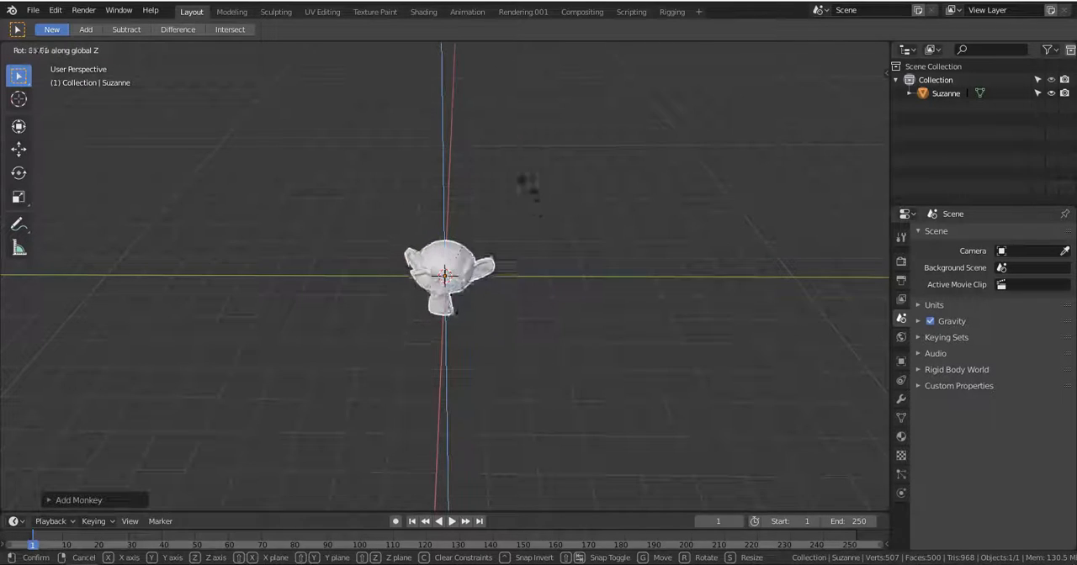
click(505, 160)
key(s)
click(540, 287)
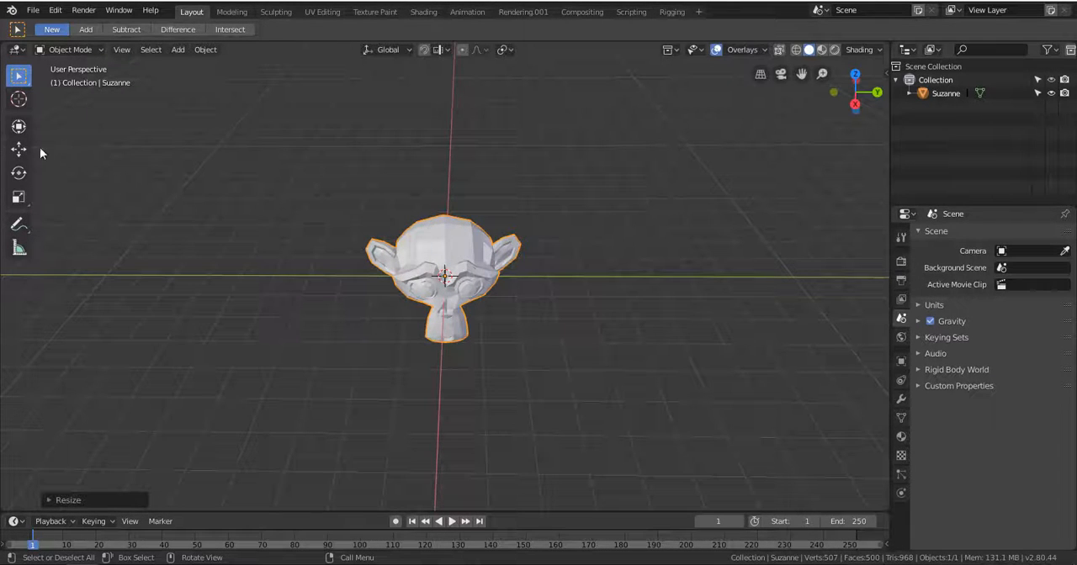
Move the monkey up until it rests above the grid floor and shift it along negative Y.
click(19, 149)
drag(452, 237, 452, 177)
middle_drag(451, 177, 429, 219)
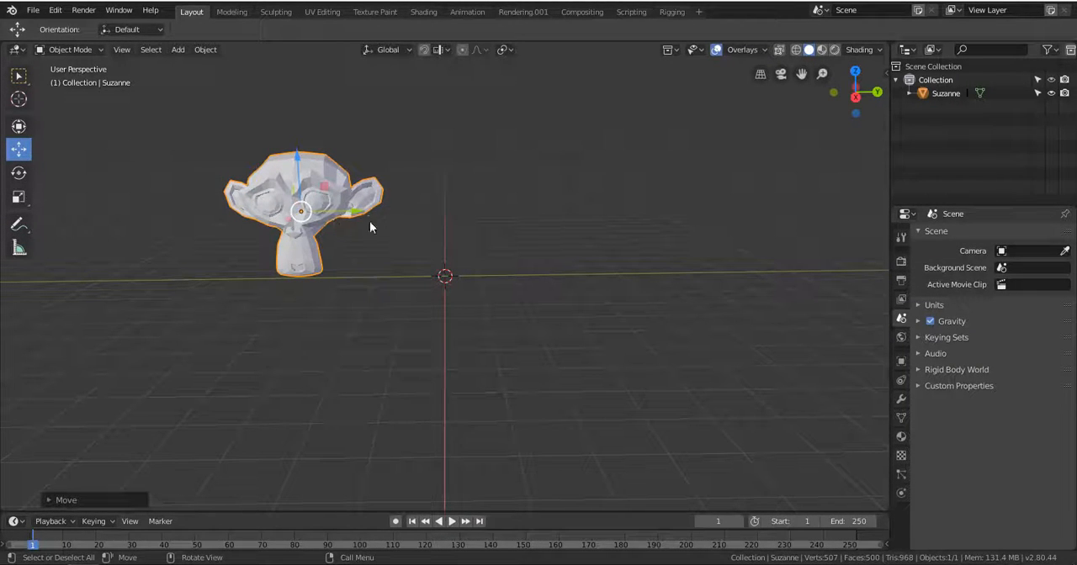
Duplicate the monkey and place the copy about 4.5 m away along positive Y.
key(shift+d)
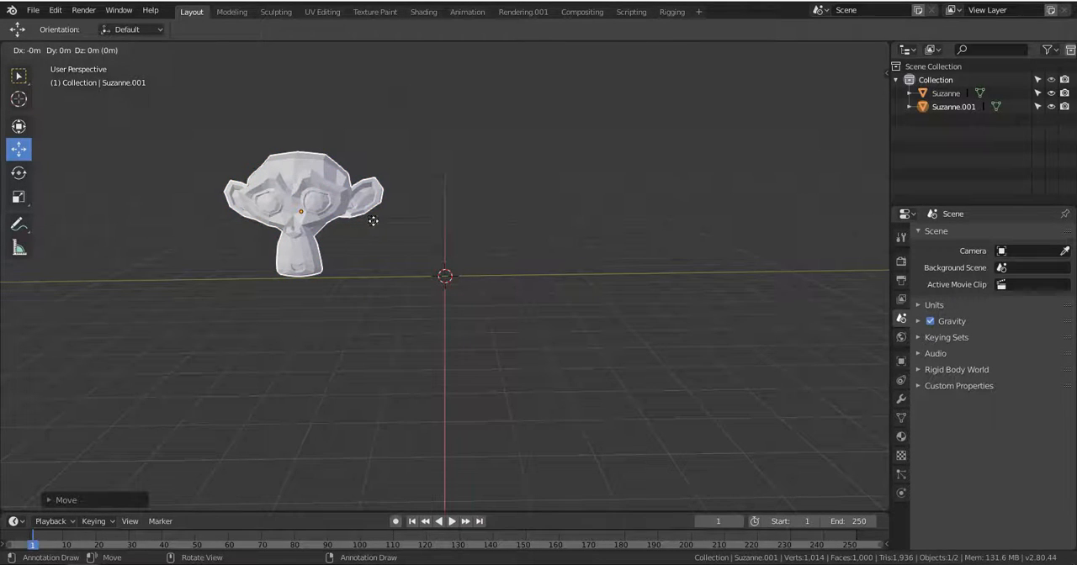
click(530, 220)
middle_drag(533, 218, 540, 313)
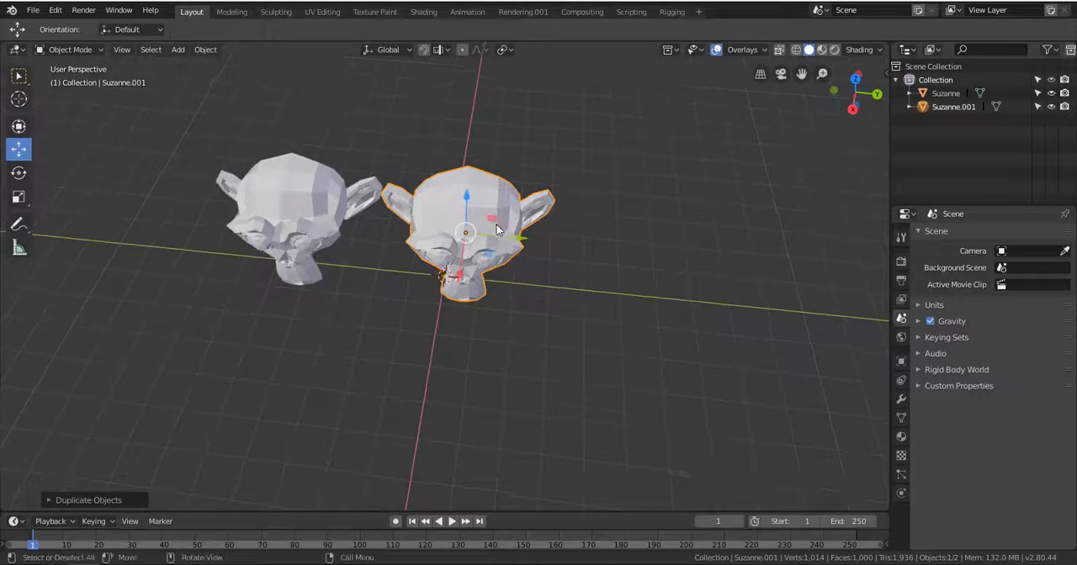
Duplicate the second monkey and place the copy as the third in an evenly spaced row along Y.
drag(515, 240, 730, 255)
key(shift+d)
click(539, 252)
middle_drag(689, 244, 657, 294)
In top view, rotate the two outer monkeys about 40° in opposite directions so they face outward.
key(KP_7)
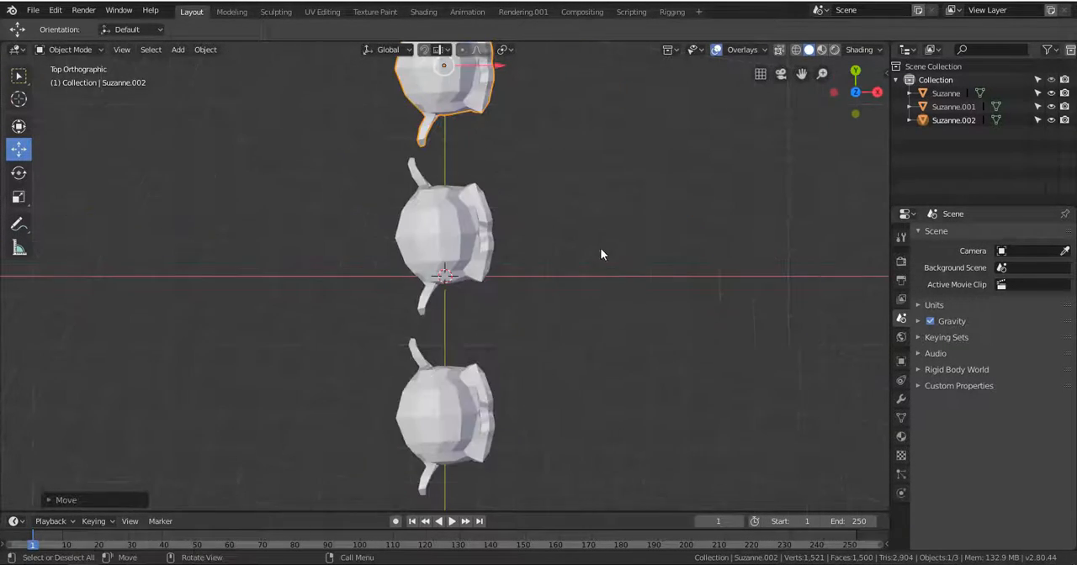
key(r)
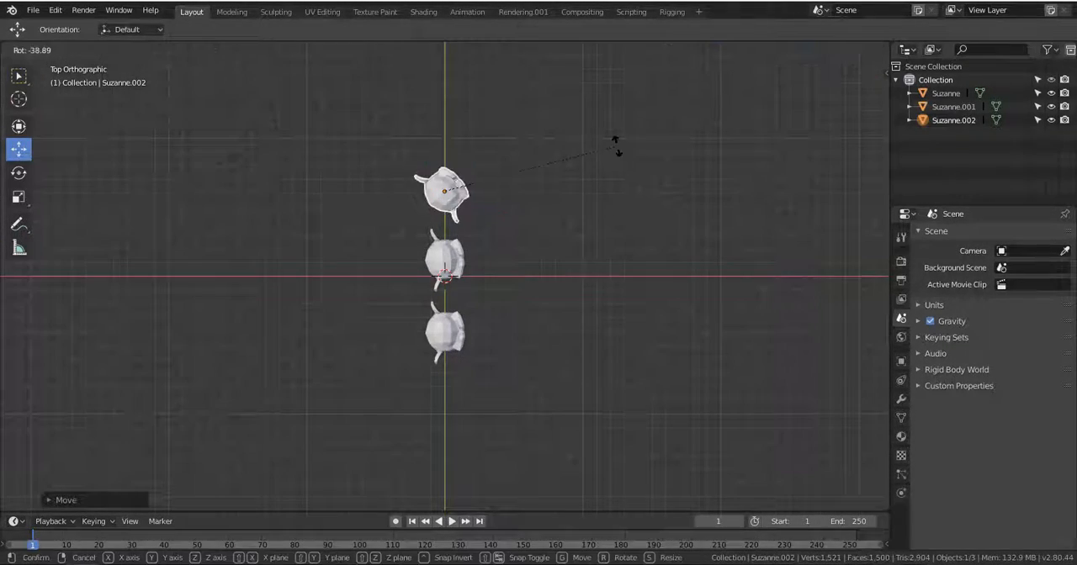
click(534, 276)
click(467, 327)
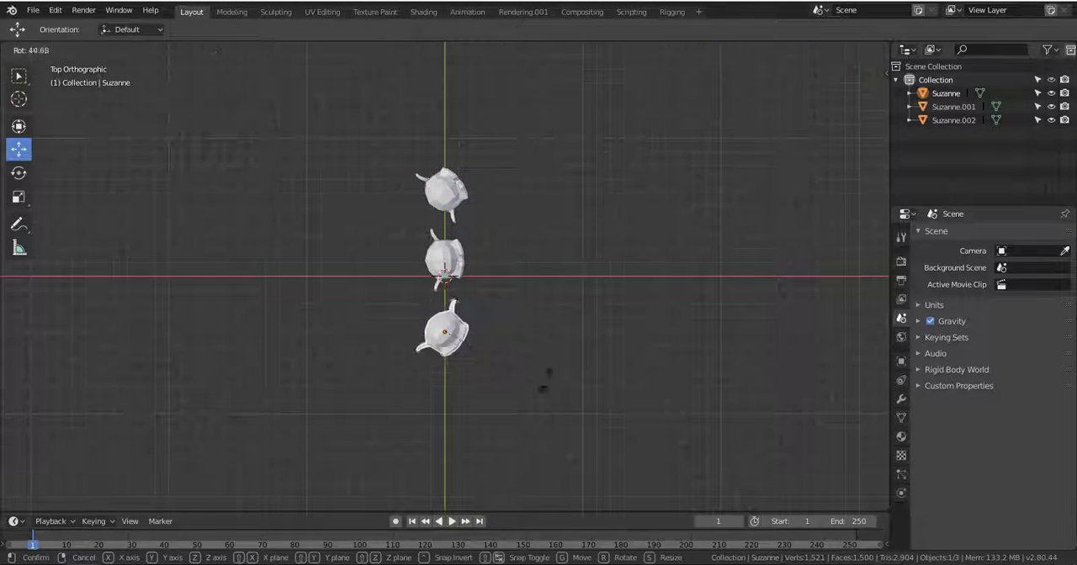
middle_drag(625, 413, 476, 325)
Apply smooth shading to the outer monkey on the positive Y side, viewing the row from the front.
scroll(478, 267, up, 1)
scroll(479, 300, up, 2)
click(452, 313)
key(KP_Decimal)
scroll(453, 332, down, 6)
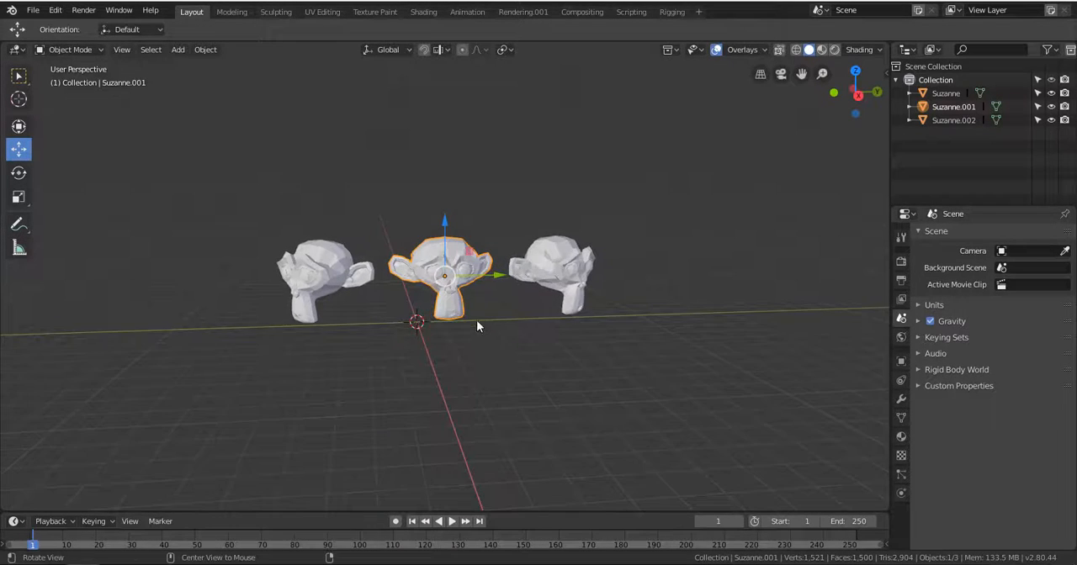
scroll(484, 303, up, 3)
click(626, 236)
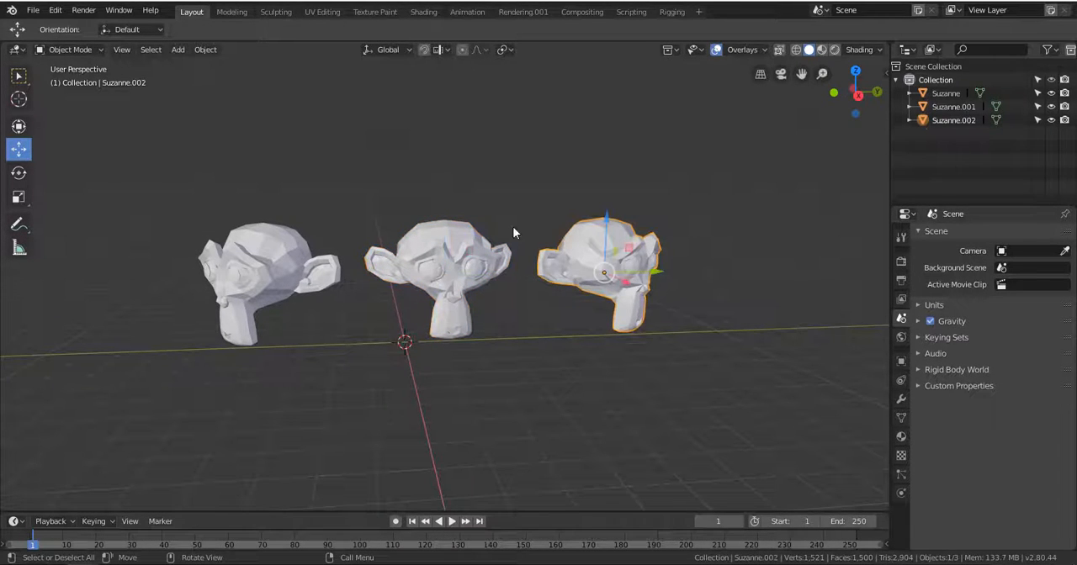
click(205, 49)
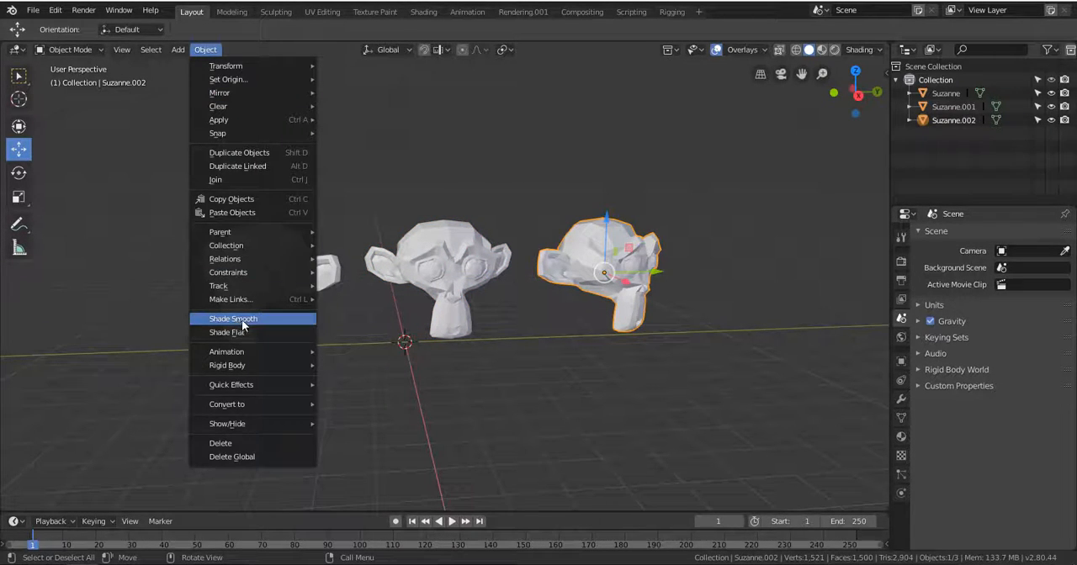
right_click(612, 226)
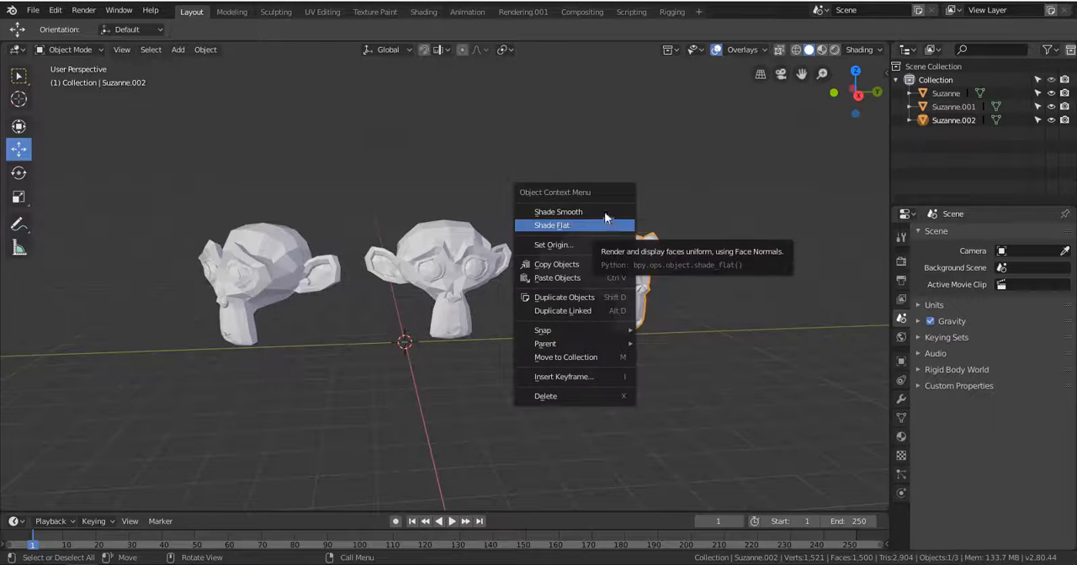
click(602, 213)
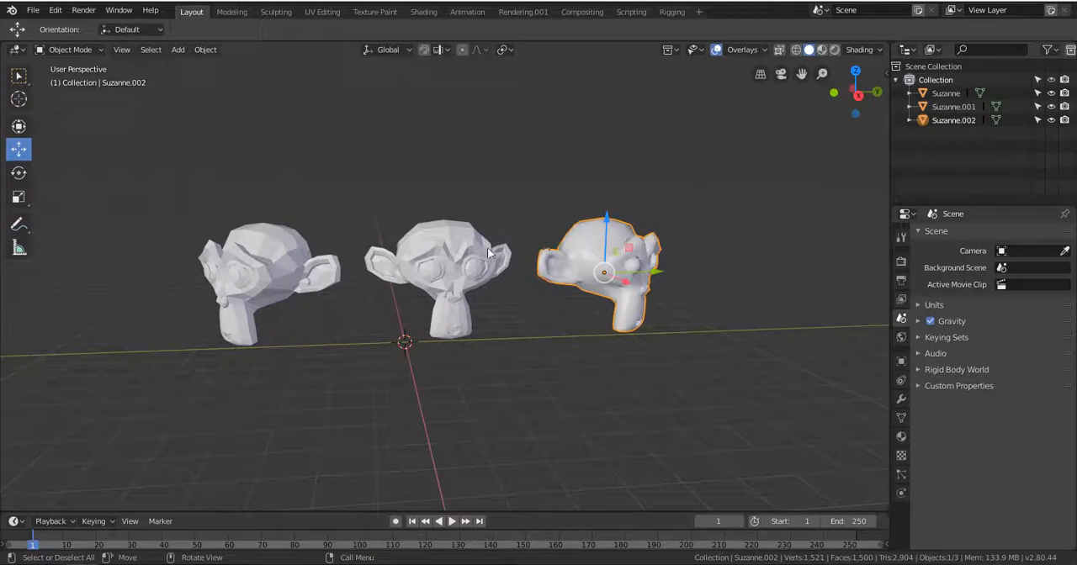
Apply smooth shading to the middle monkey and the outer monkey on the negative Y side.
click(475, 249)
right_click(471, 247)
click(471, 244)
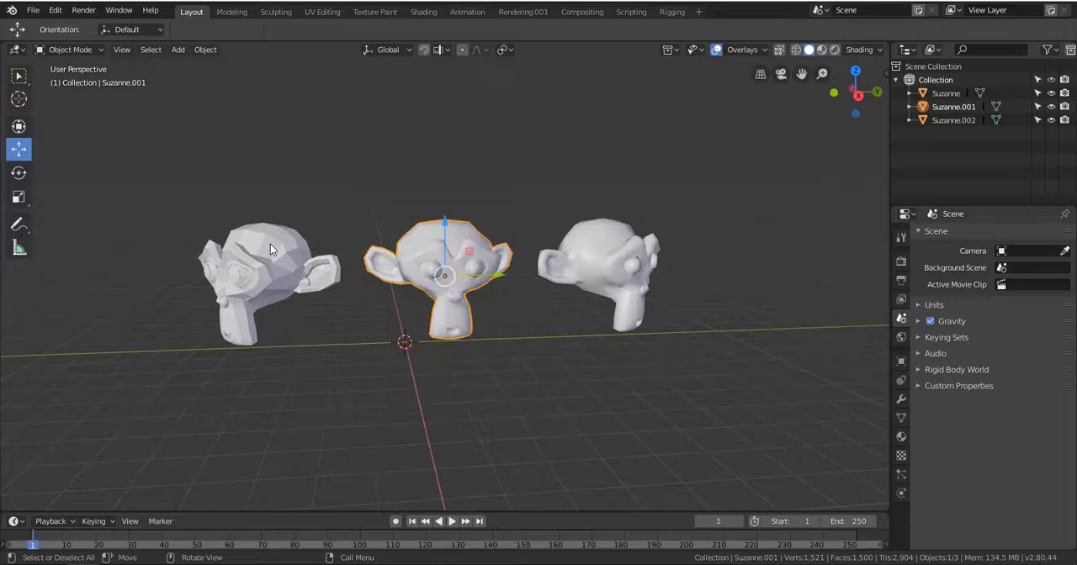
right_click(274, 241)
click(273, 231)
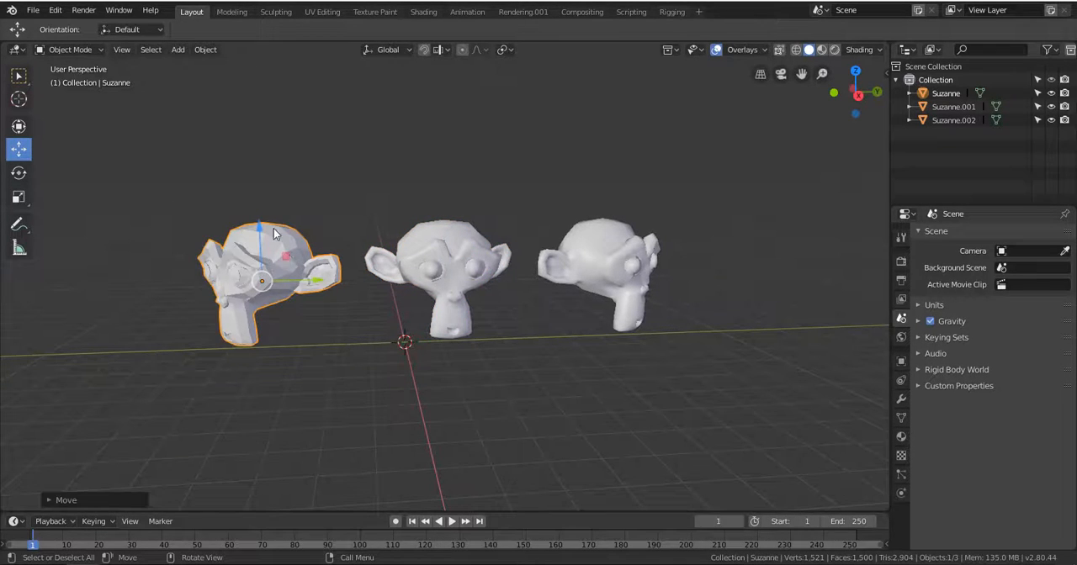
right_click(272, 229)
click(272, 229)
Add a Subdivision Surface modifier to the monkey on the positive Y side.
middle_drag(274, 236, 500, 239)
click(500, 239)
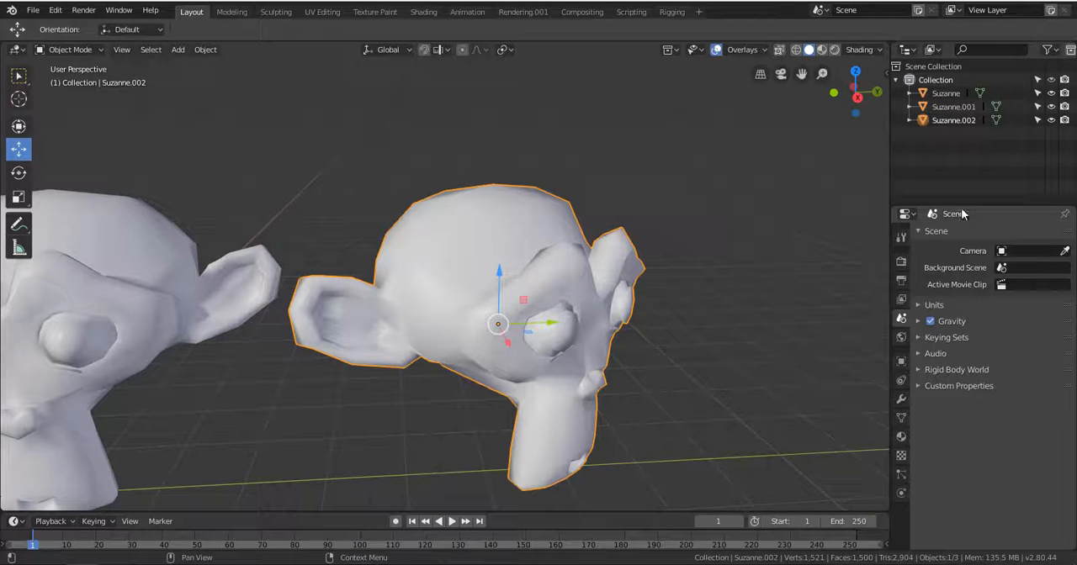
drag(962, 209, 962, 143)
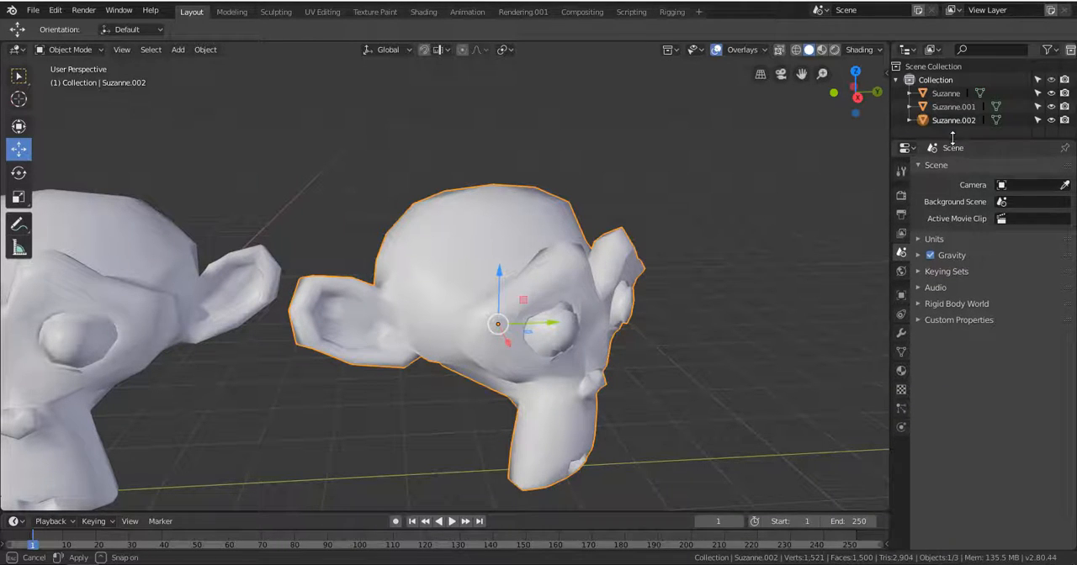
click(901, 334)
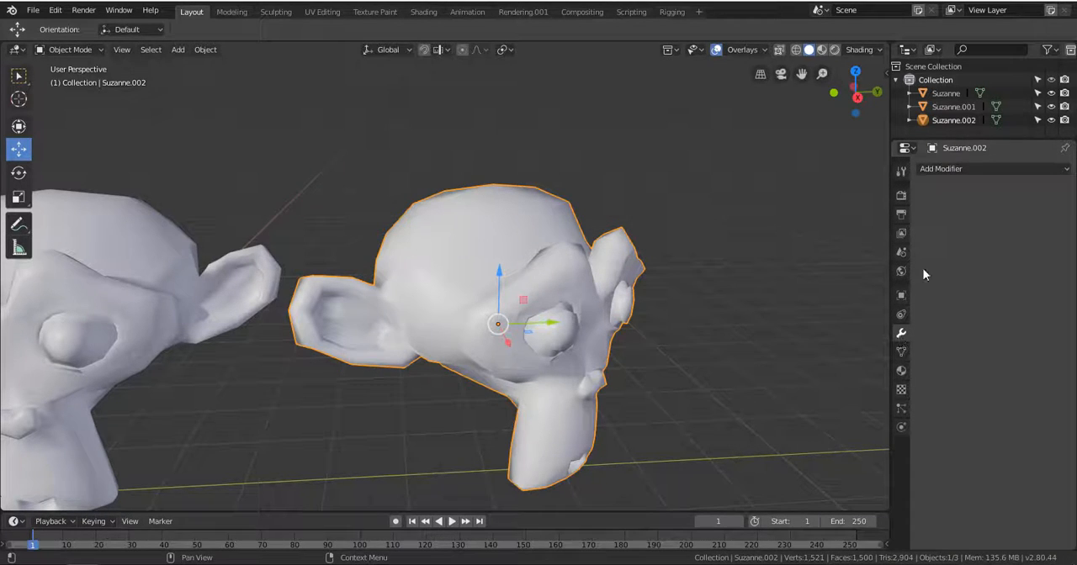
click(939, 172)
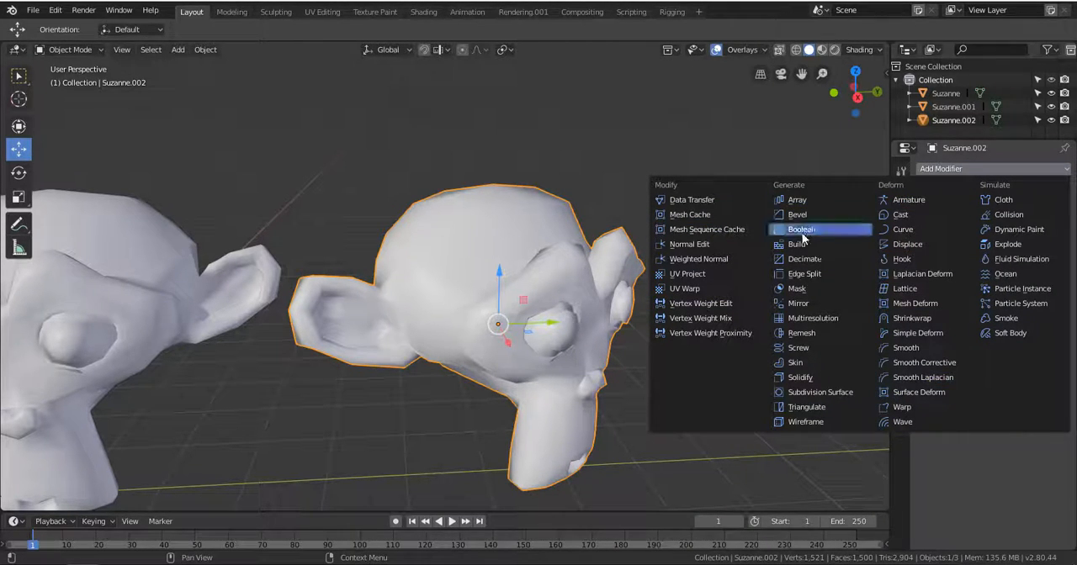
click(839, 393)
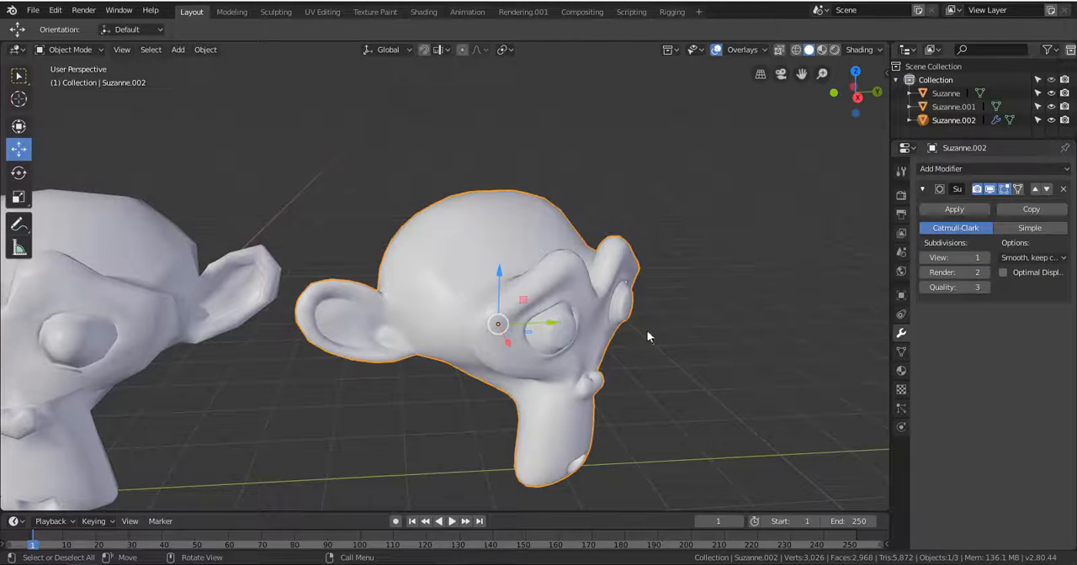
Try the Subdivision Surface modifier with viewport subdivisions of 2 and 0.
scroll(589, 299, up, 2)
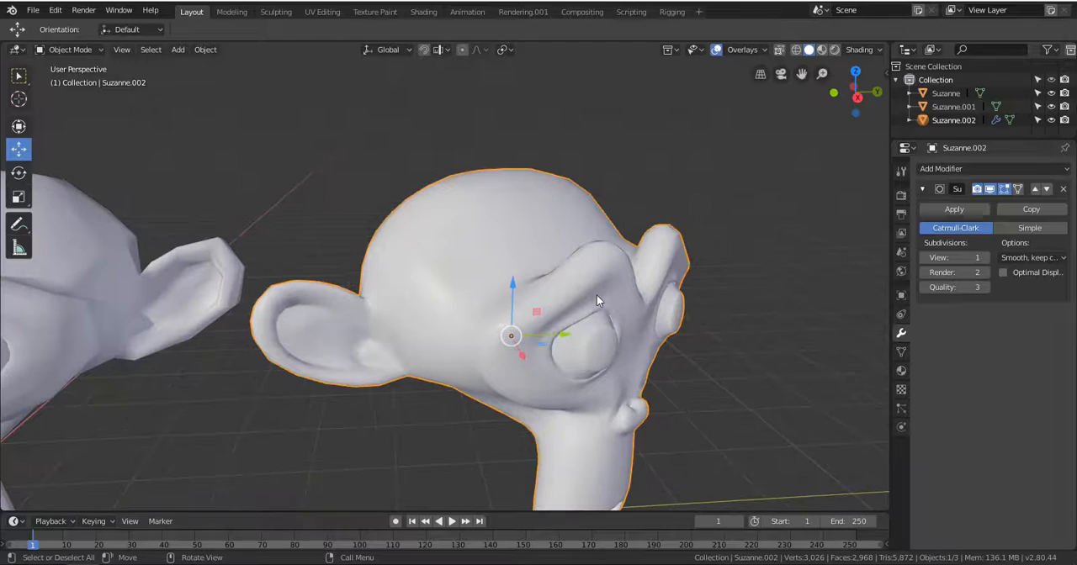
click(984, 258)
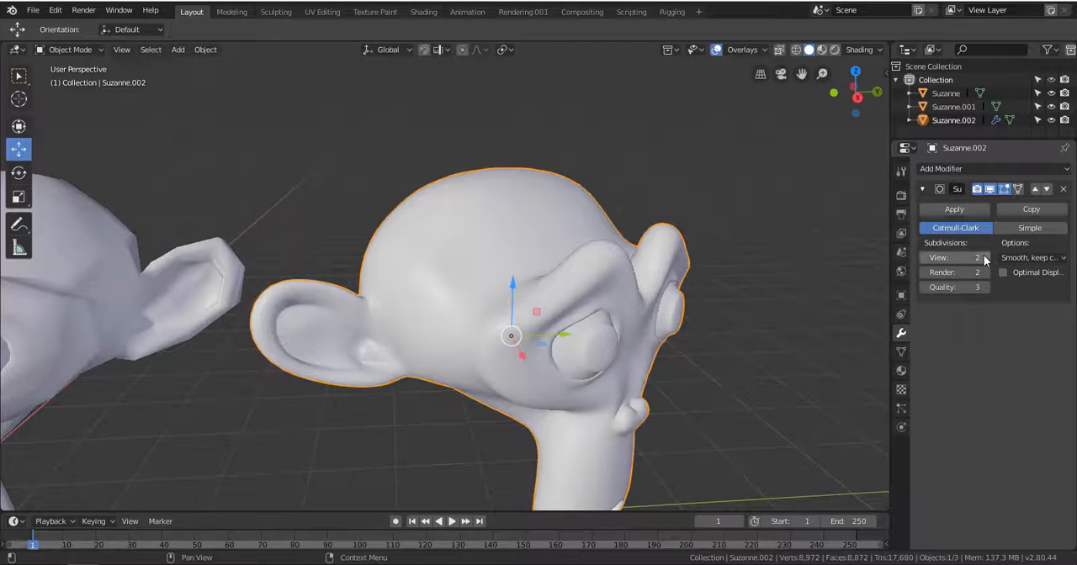
click(924, 258)
click(924, 257)
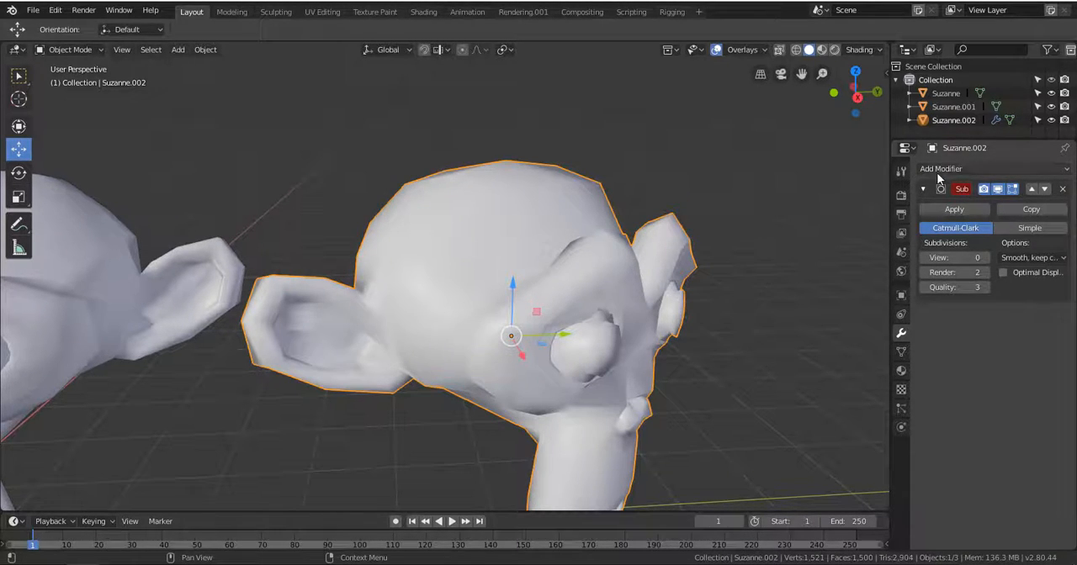
click(959, 210)
click(959, 168)
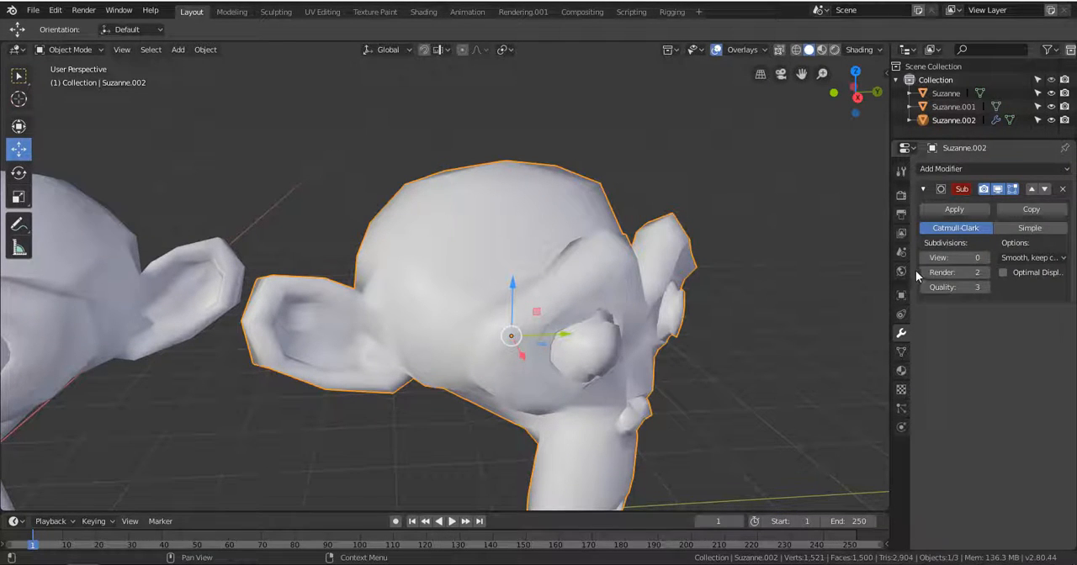
Set both the viewport and render subdivisions of the Subdivision Surface modifier to 2.
click(987, 257)
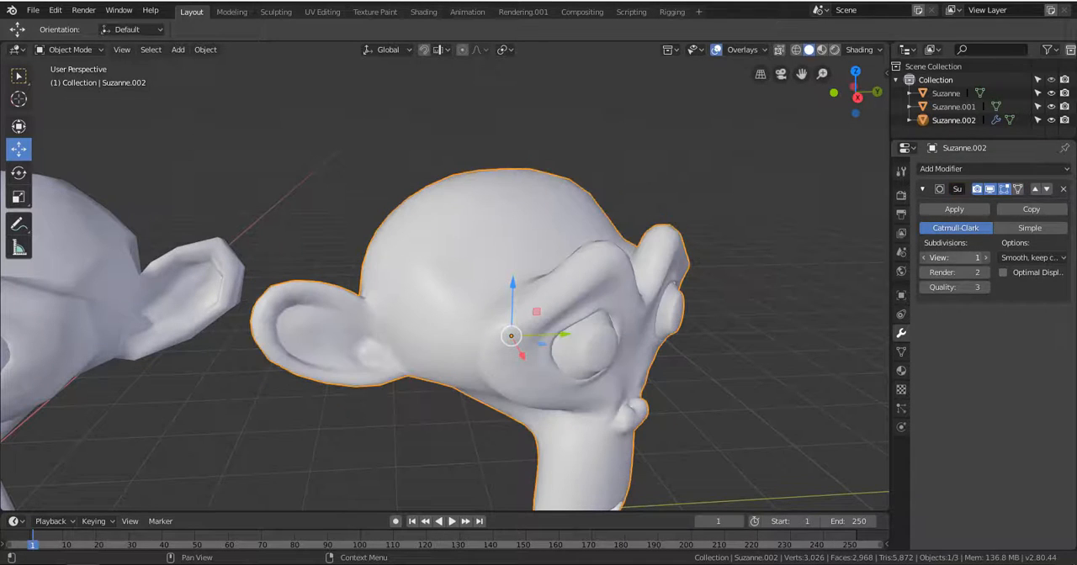
click(968, 257)
text(2)
click(980, 257)
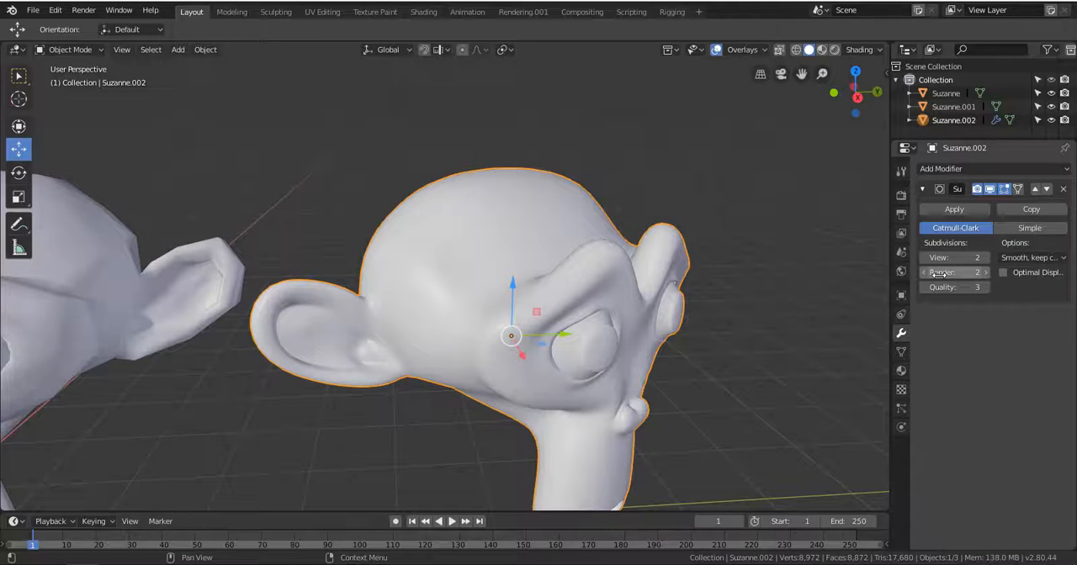
click(986, 273)
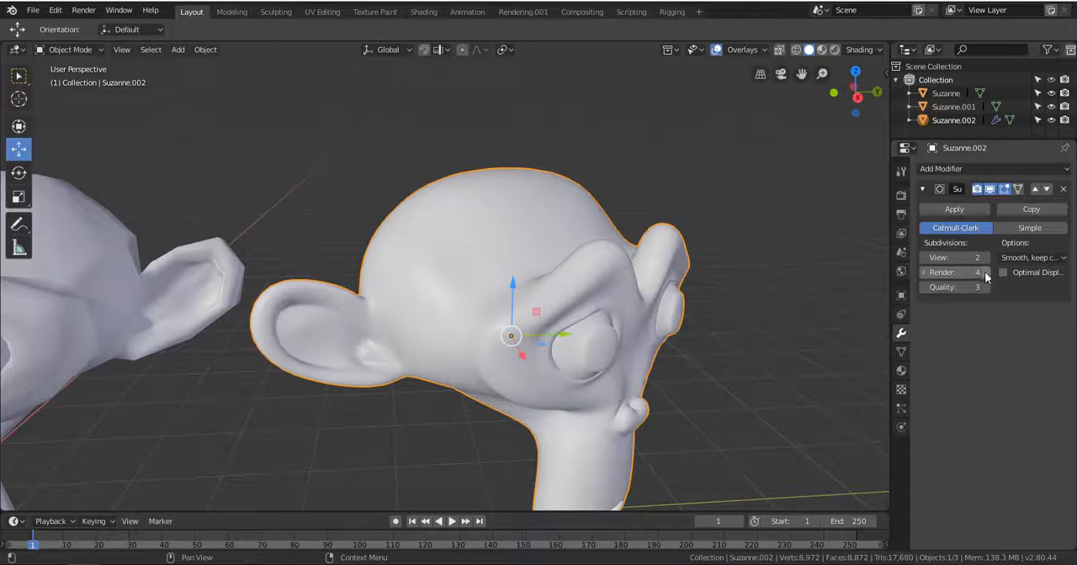
click(922, 273)
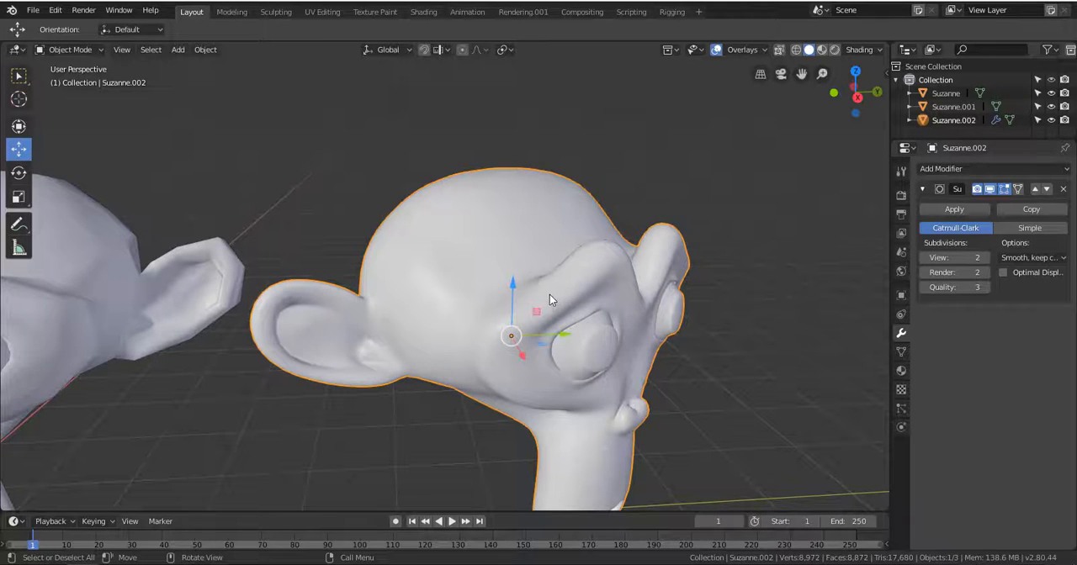
Add a Subdivision Surface modifier to the middle monkey with 2 viewport subdivisions.
scroll(549, 294, down, 5)
click(147, 282)
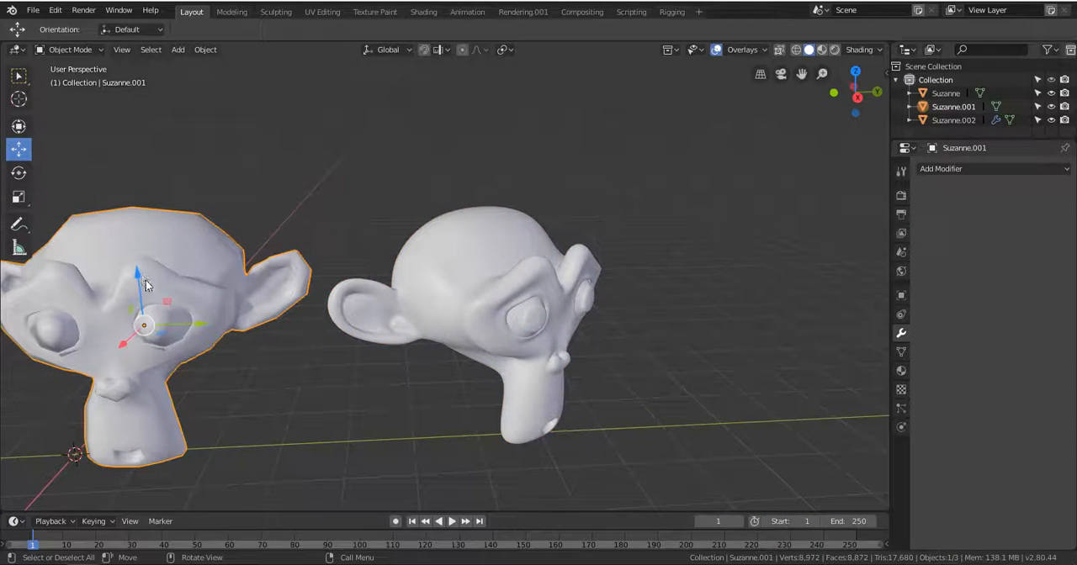
key(KP_Decimal)
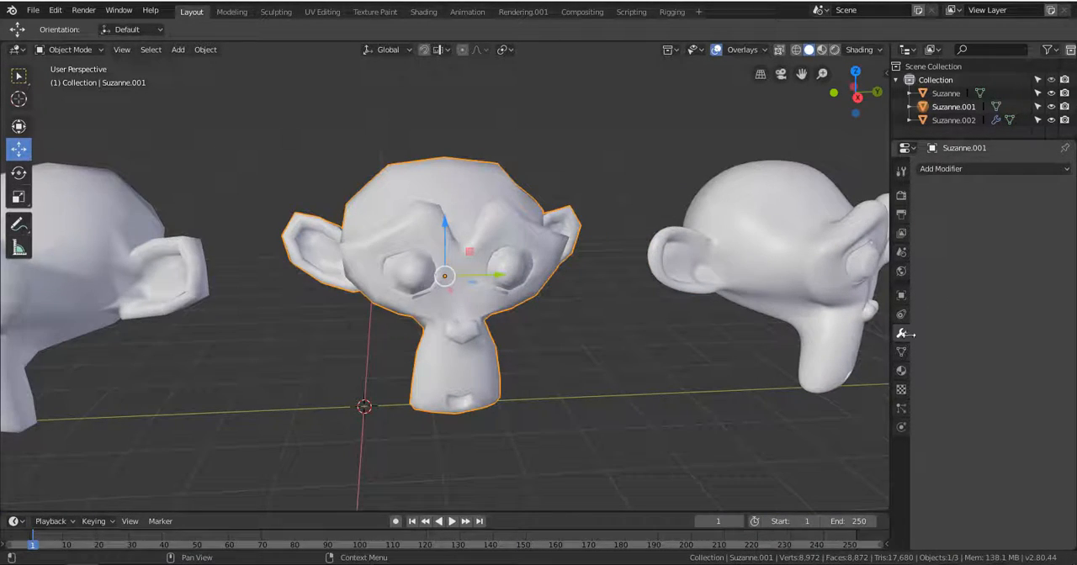
click(963, 172)
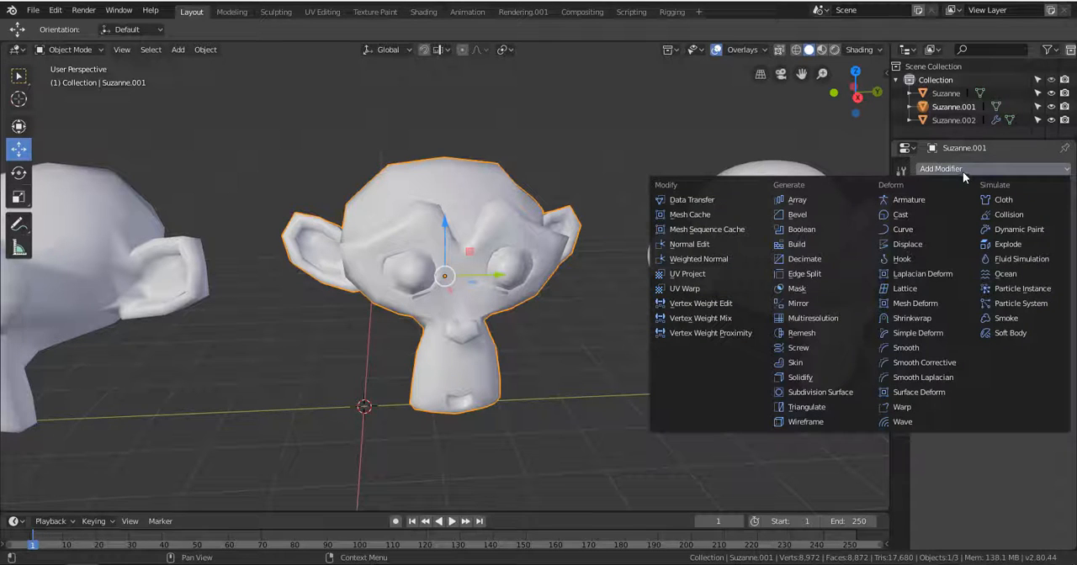
click(843, 396)
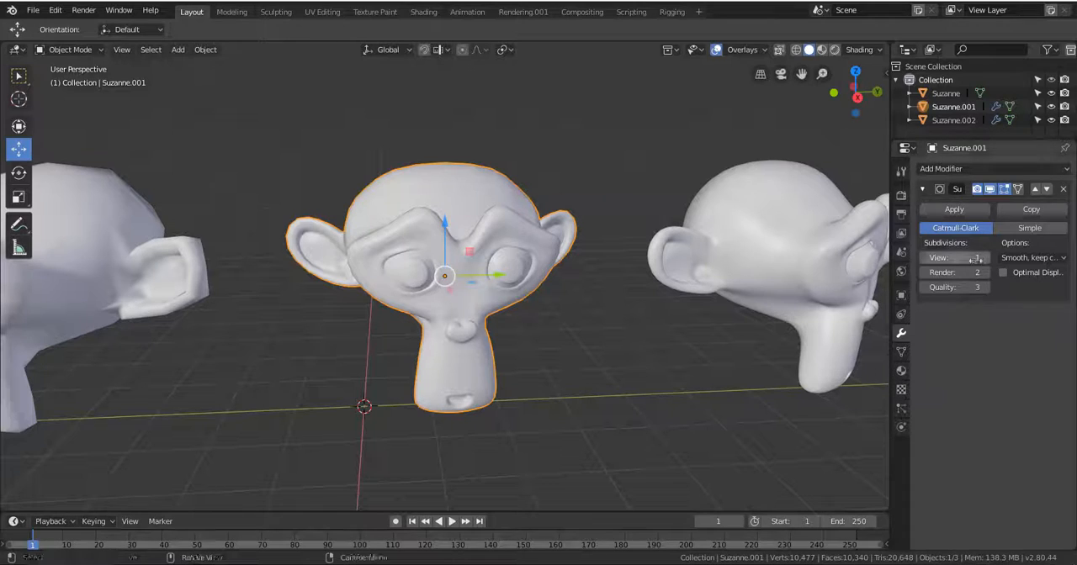
Add a Subdivision Surface modifier to the outer monkey on the negative Y side.
click(117, 325)
key(KP_Decimal)
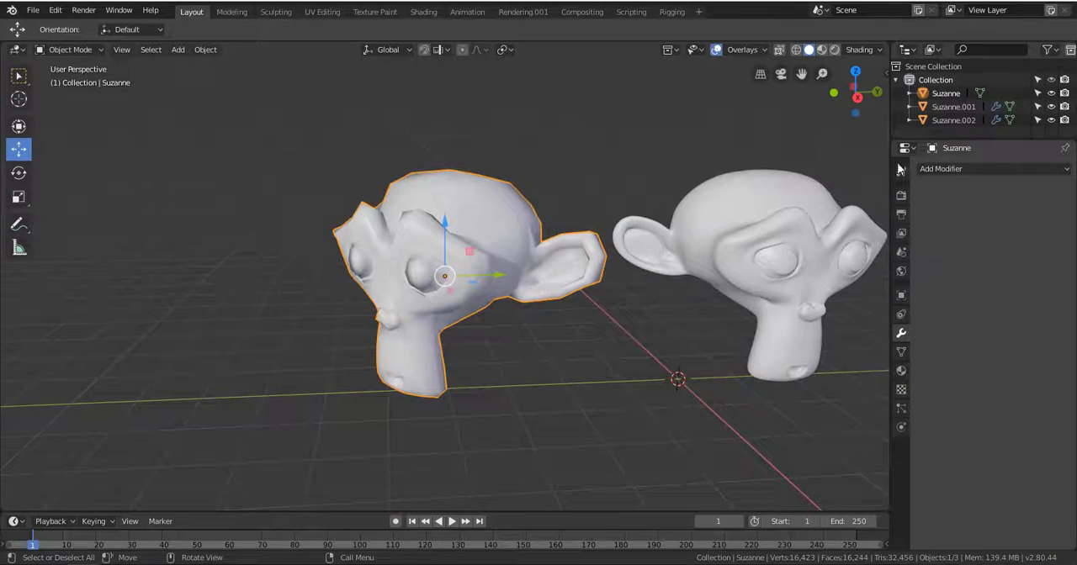
click(944, 170)
click(842, 392)
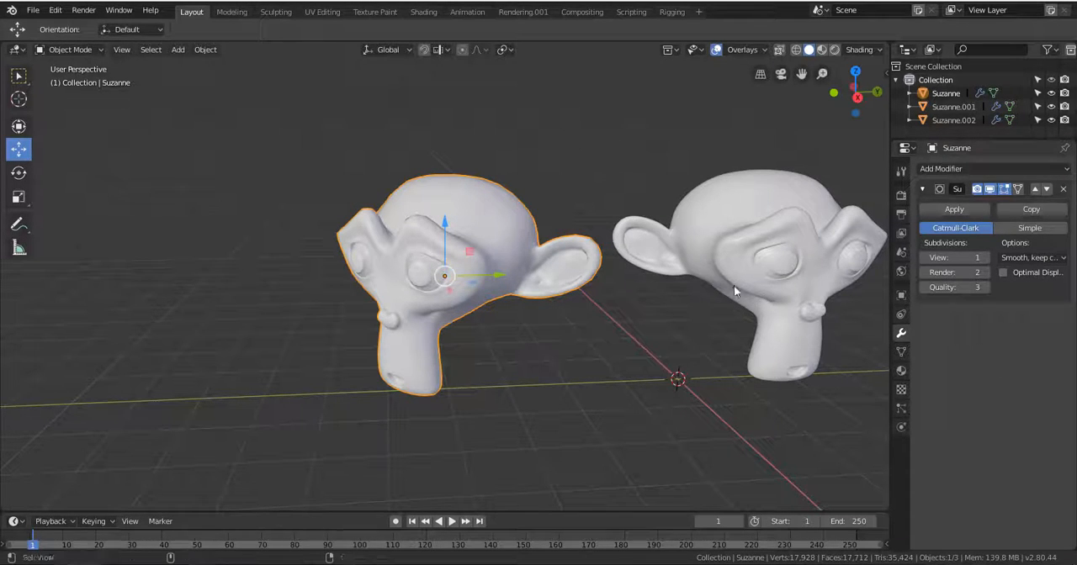
Delete the outer monkey on the negative Y side.
middle_drag(734, 285, 298, 291)
click(536, 297)
click(286, 286)
key(Delete)
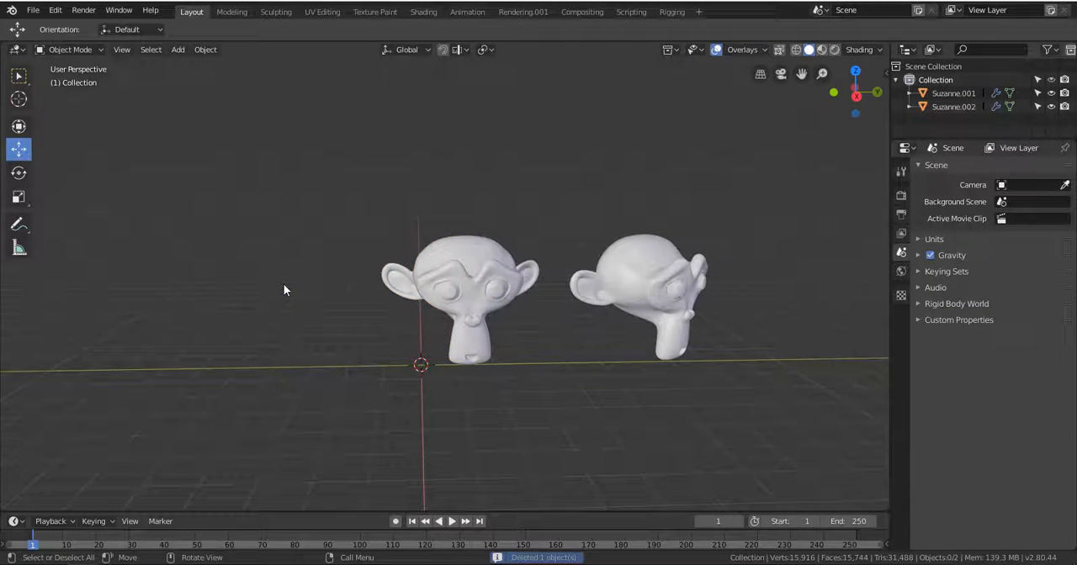
Add a UV sphere, enlarge it and place it above the grid on the negative Y side of the remaining monkeys.
key(shift+a)
mouse_move(287, 282)
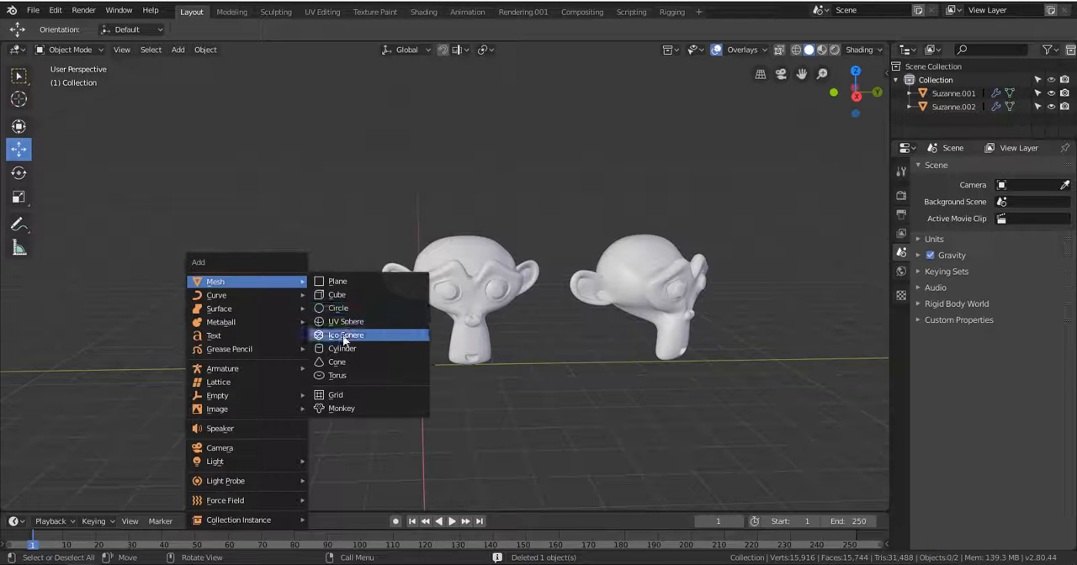
click(340, 323)
drag(421, 318, 420, 268)
key(s)
click(555, 389)
drag(480, 316, 360, 310)
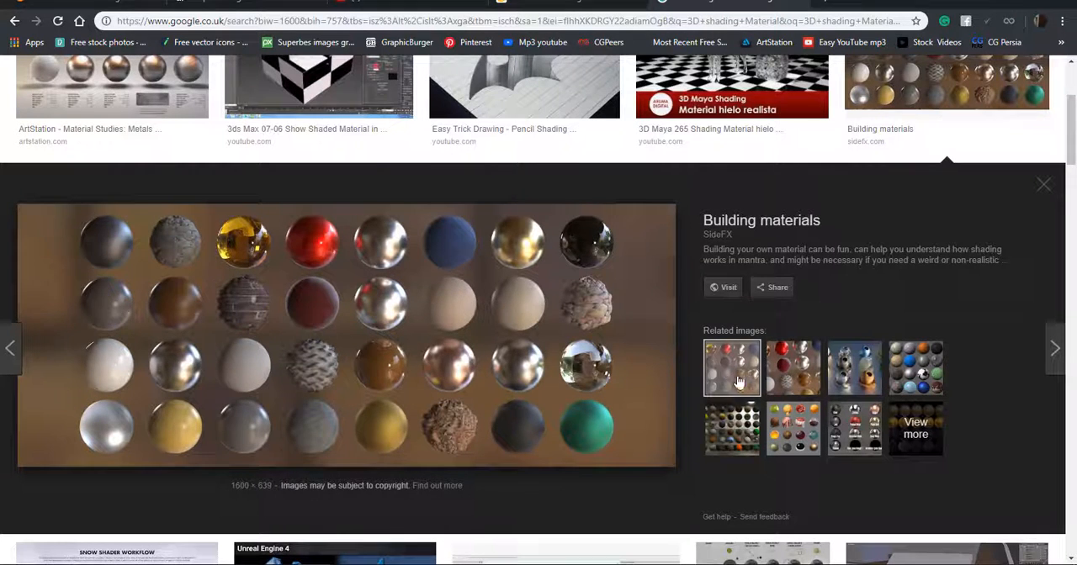
Switch to the browser and look through the related reference images of 3D shading materials.
click(742, 425)
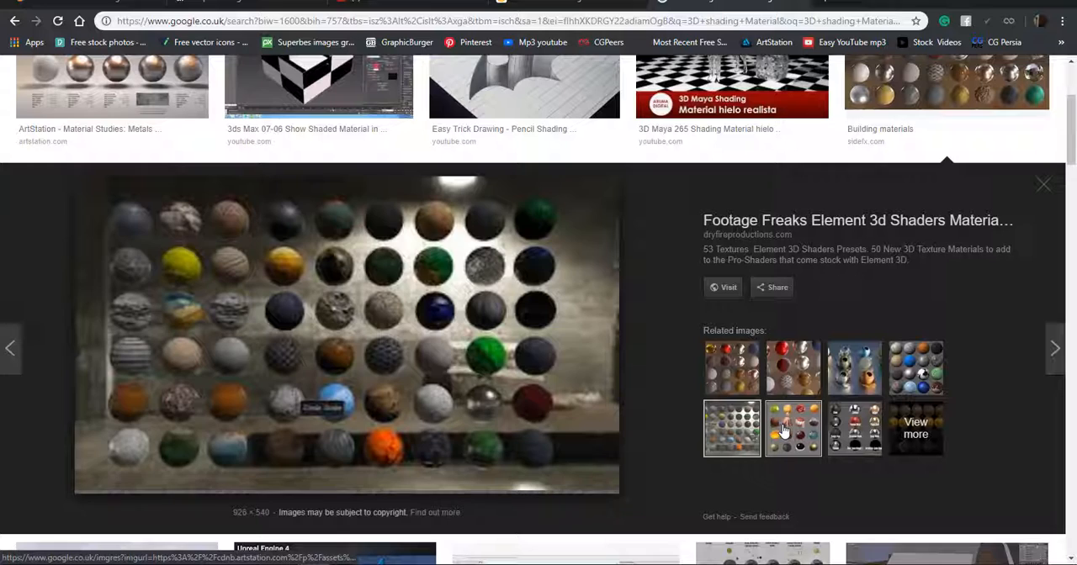
click(782, 430)
click(789, 381)
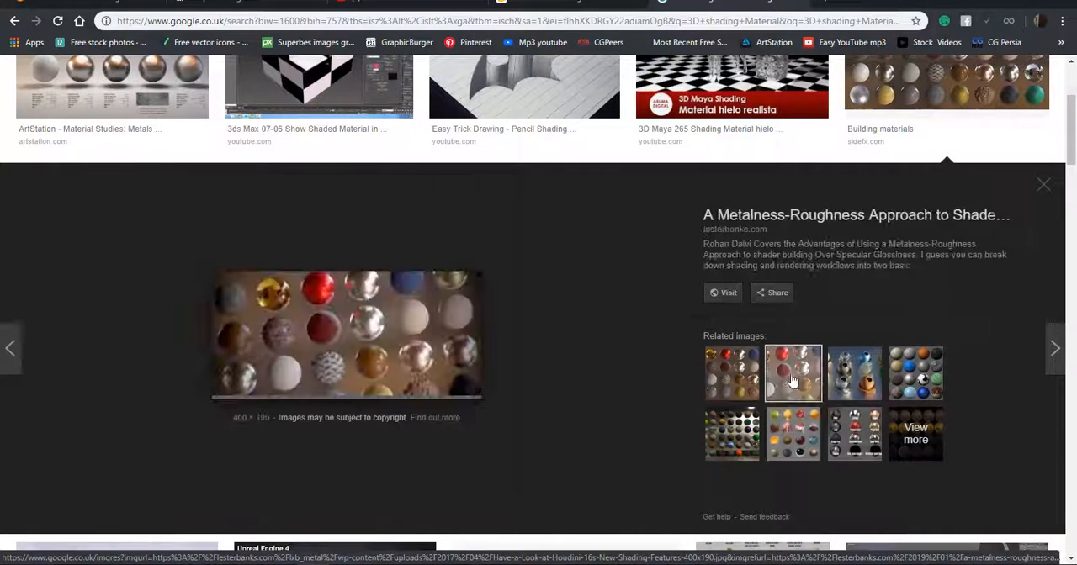
click(854, 379)
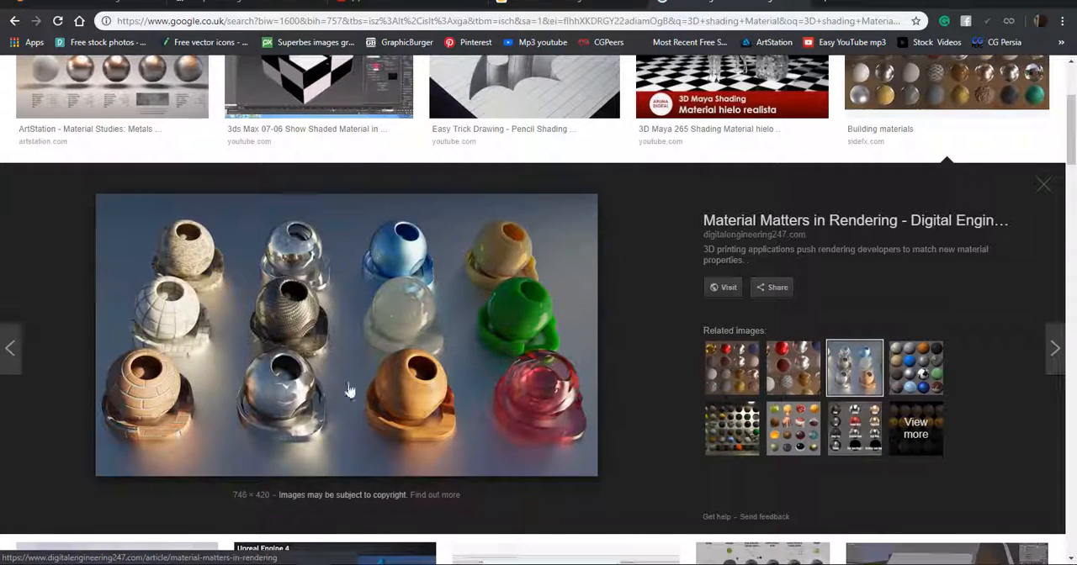
click(917, 373)
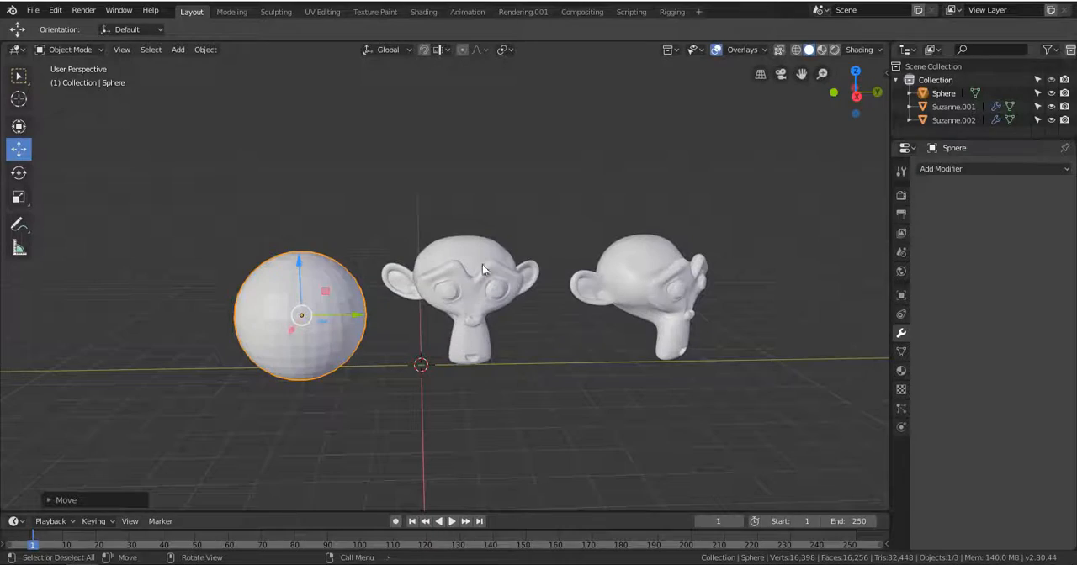
Apply smooth shading to the sphere and add a Subdivision Surface modifier to it.
click(200, 51)
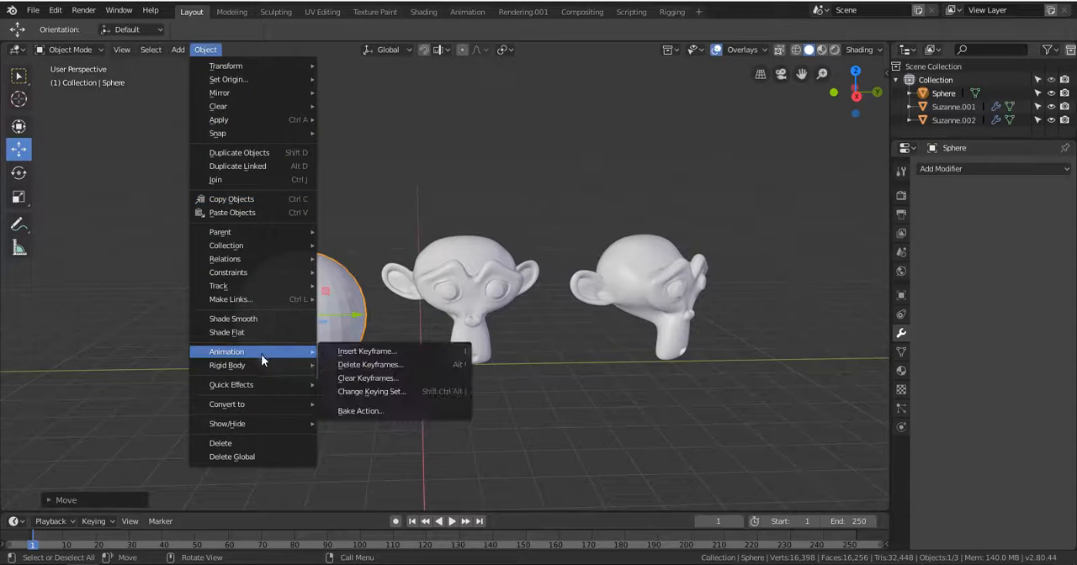
click(254, 320)
click(1023, 170)
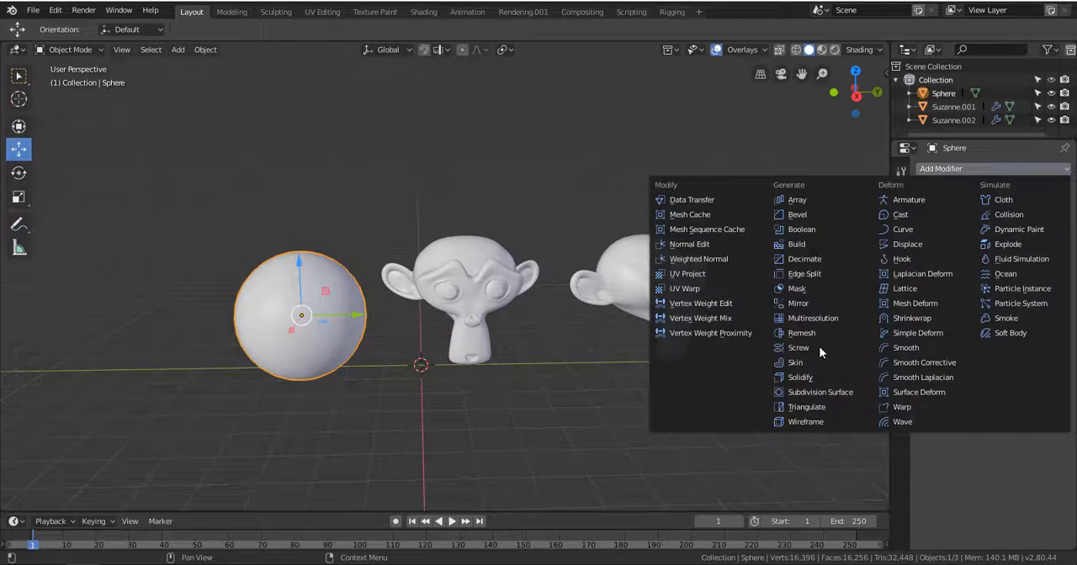
click(836, 397)
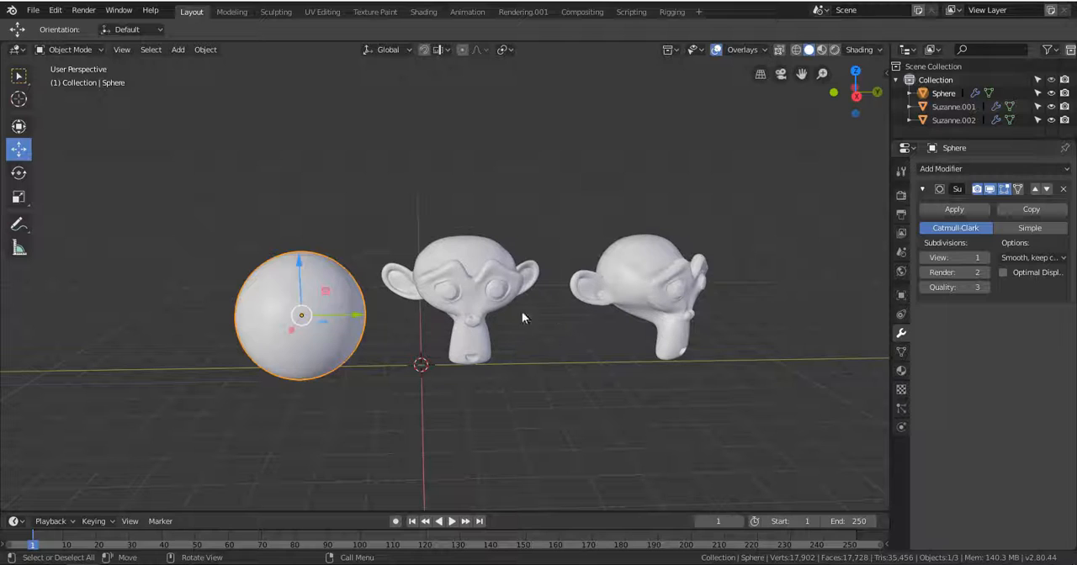
Add a cube, place it above the grid on the negative Y side of the sphere and scale it up.
scroll(399, 324, down, 3)
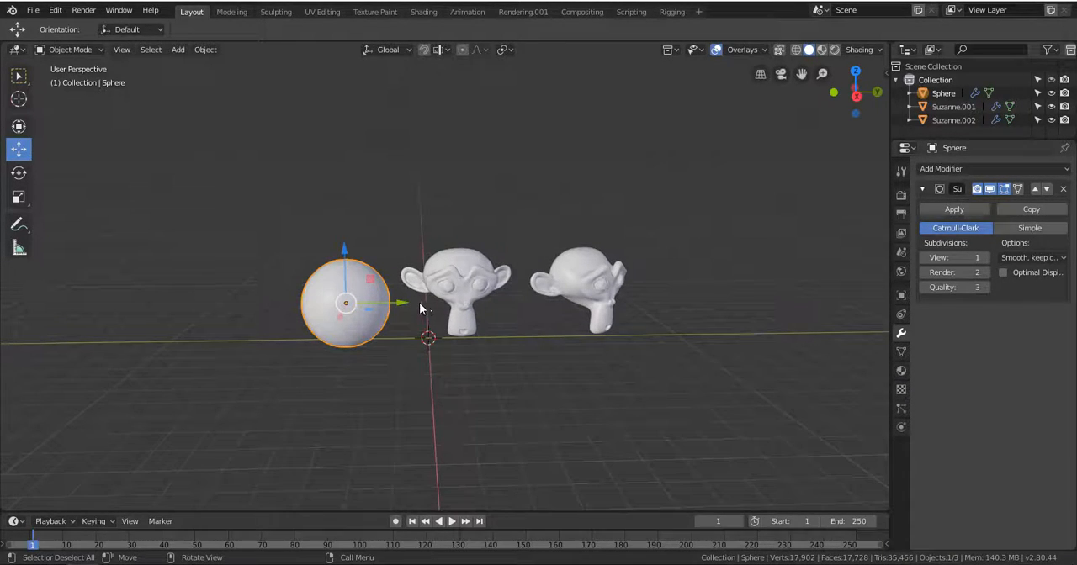
key(shift+a)
mouse_move(420, 302)
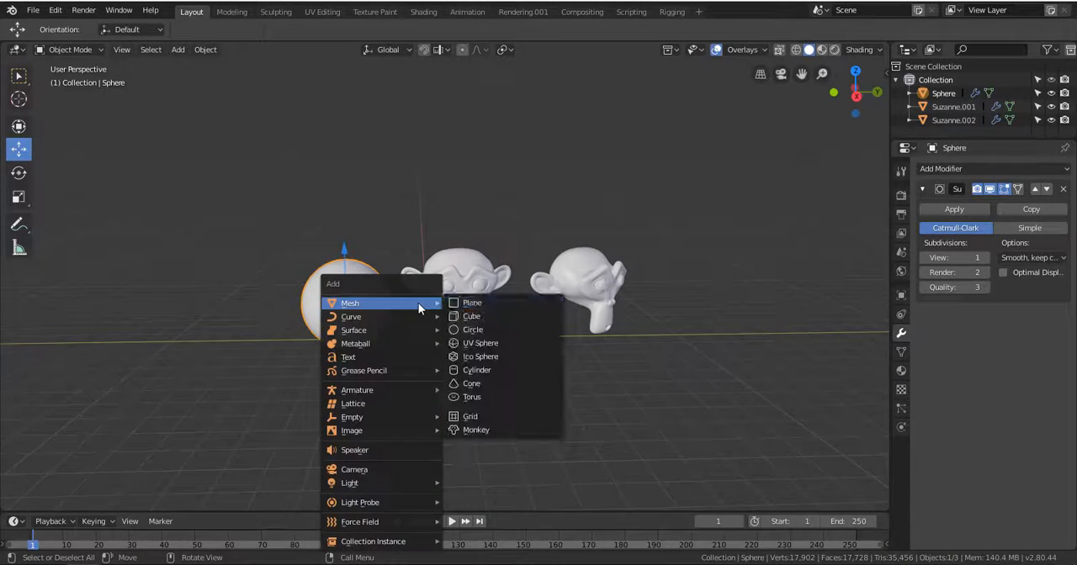
click(496, 317)
drag(430, 289, 430, 266)
drag(483, 314, 269, 304)
key(s)
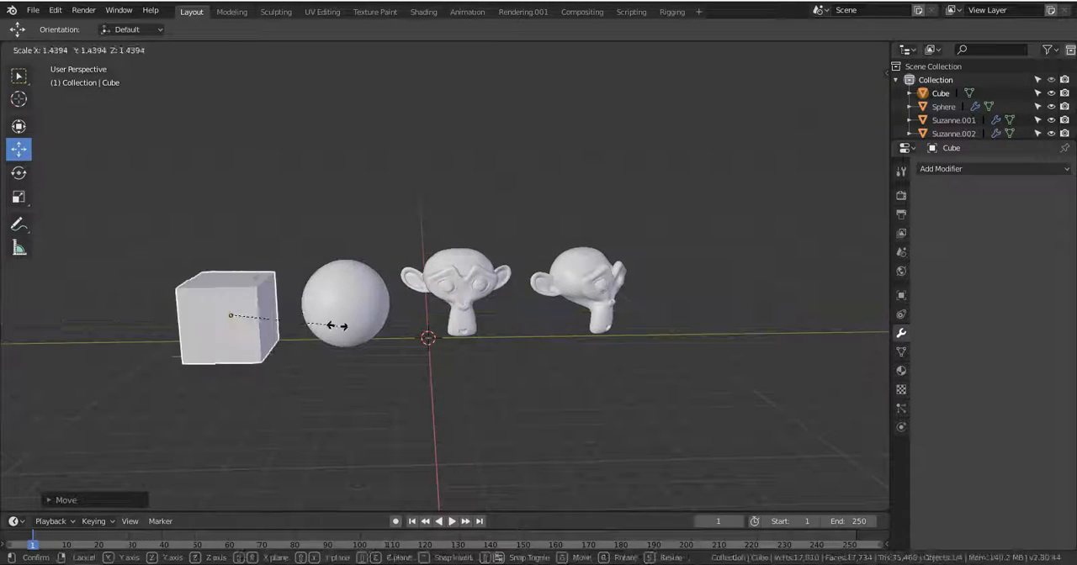
click(366, 344)
key(s)
click(339, 327)
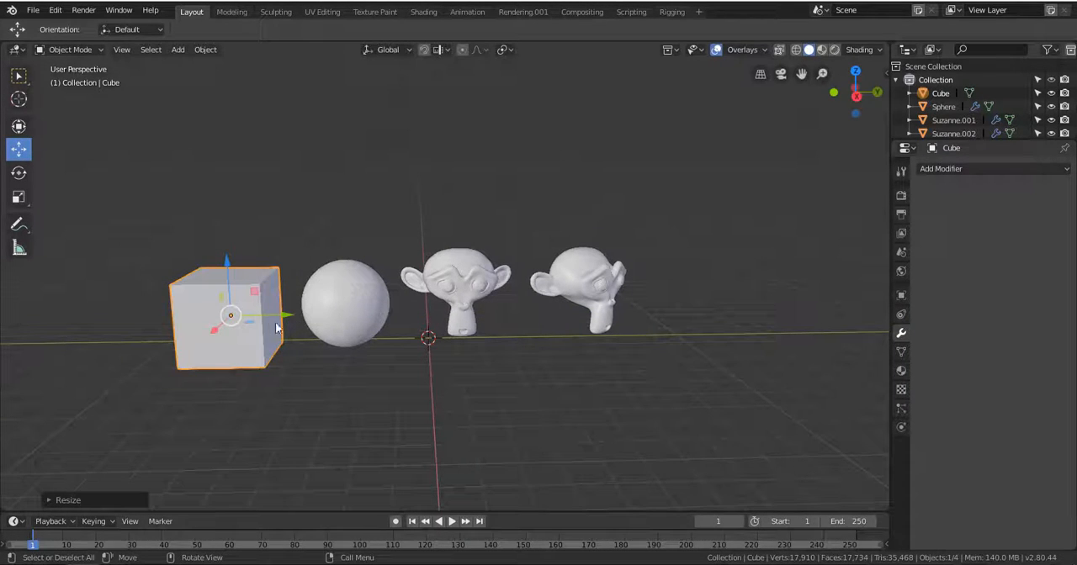
Add a Subdivision Surface modifier to the cube.
middle_drag(339, 326, 313, 358)
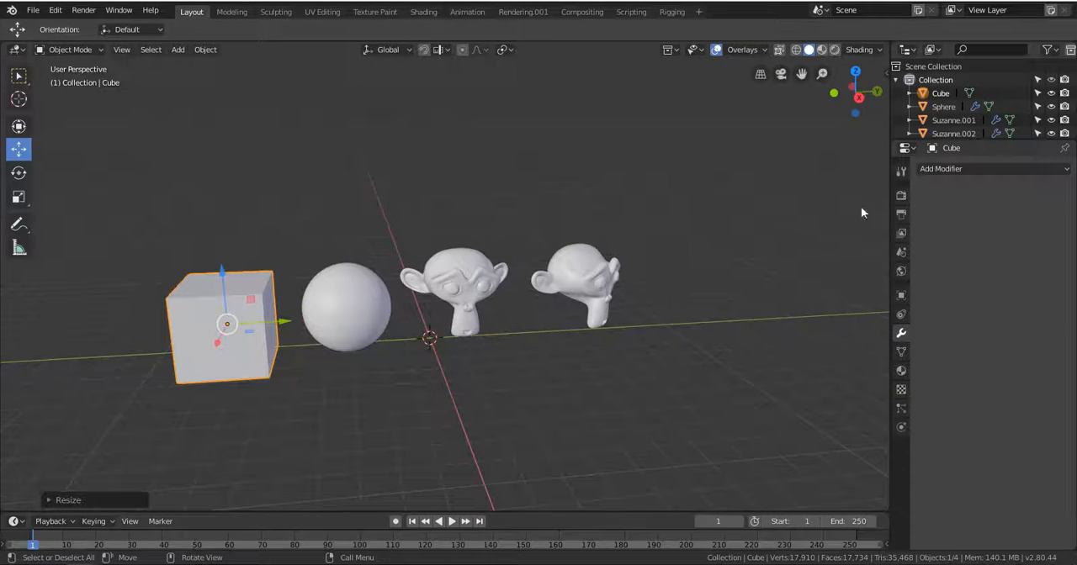
click(948, 167)
click(822, 392)
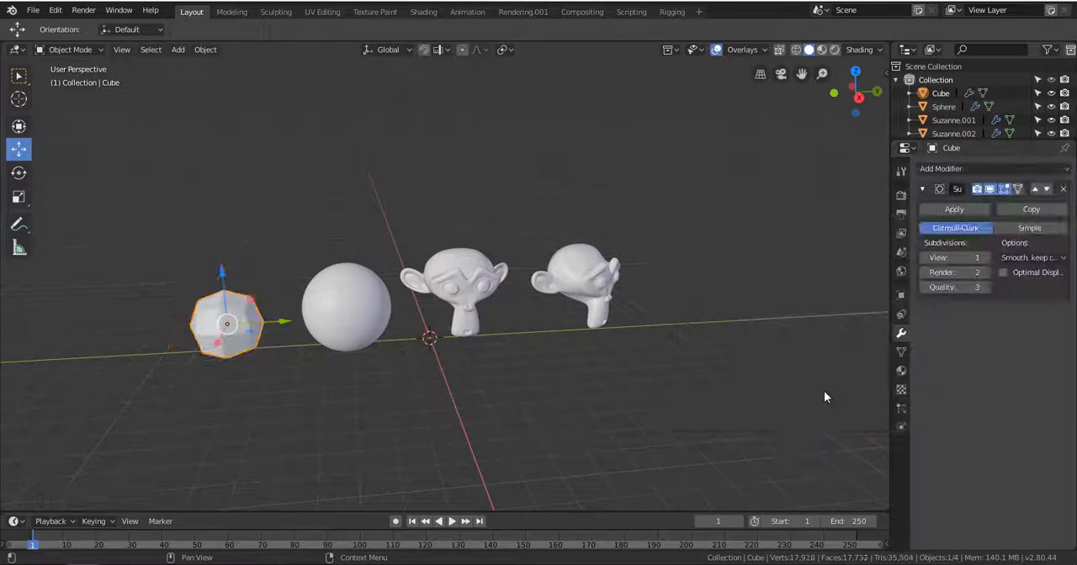
shift+middle_drag(279, 366, 369, 316)
scroll(416, 257, up, 4)
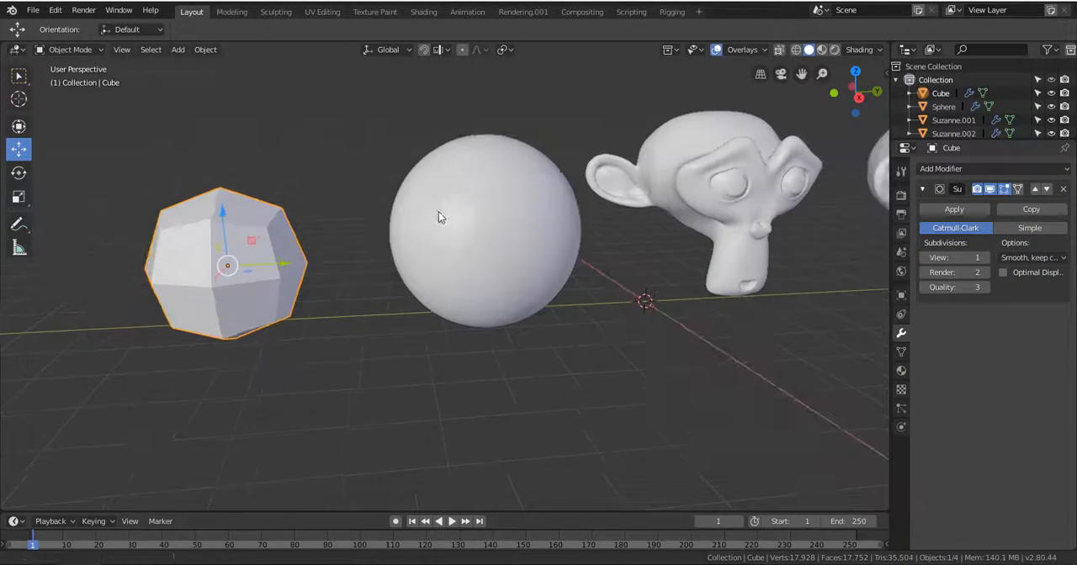
middle_drag(439, 212, 388, 282)
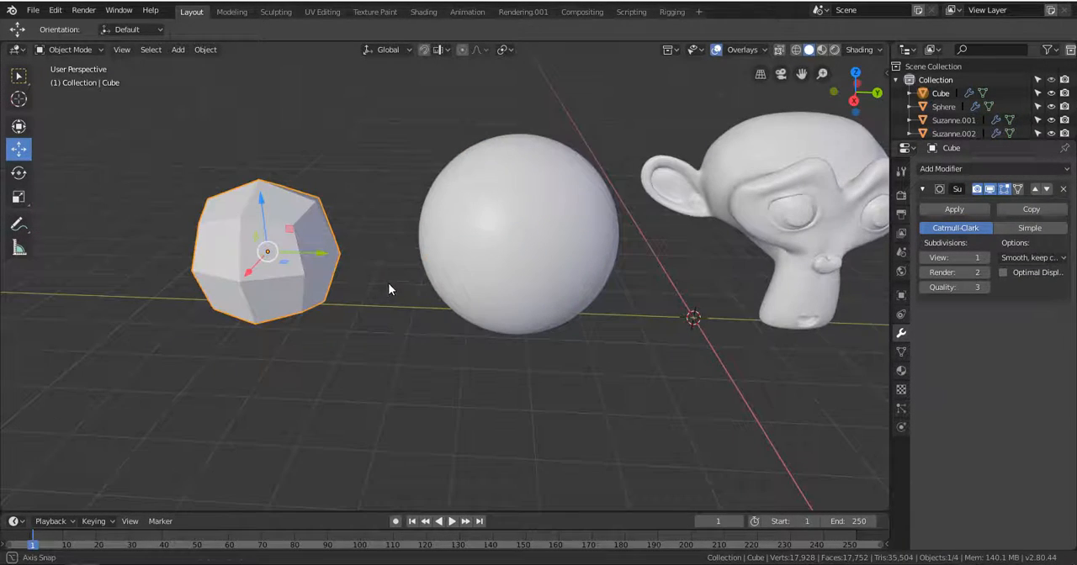
Examine the cube's original cage around its subdivided shape in Edit Mode.
key(ctrl+Tab)
click(320, 256)
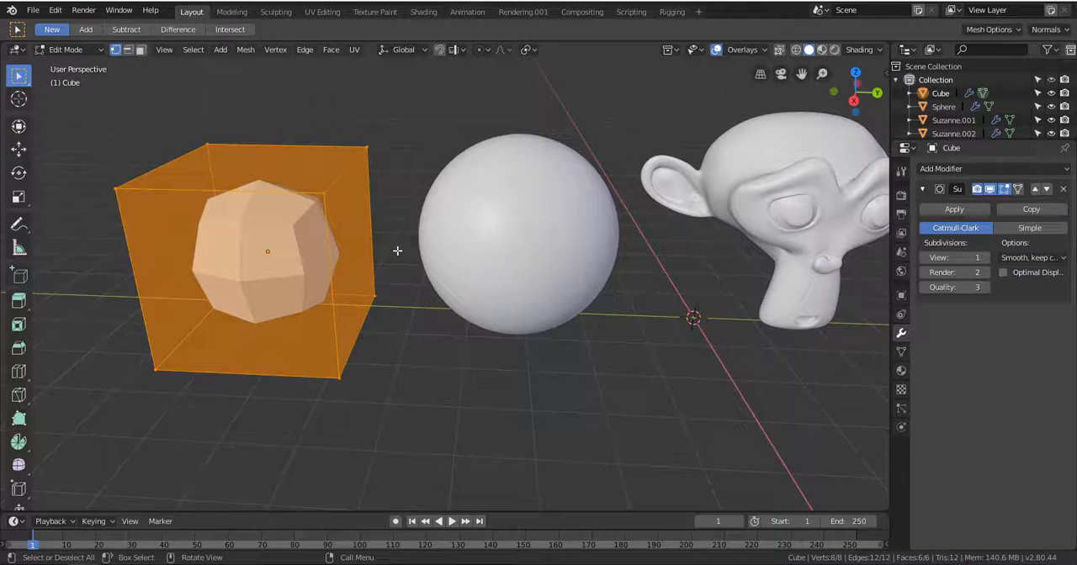
click(67, 49)
click(71, 80)
middle_drag(255, 233, 313, 278)
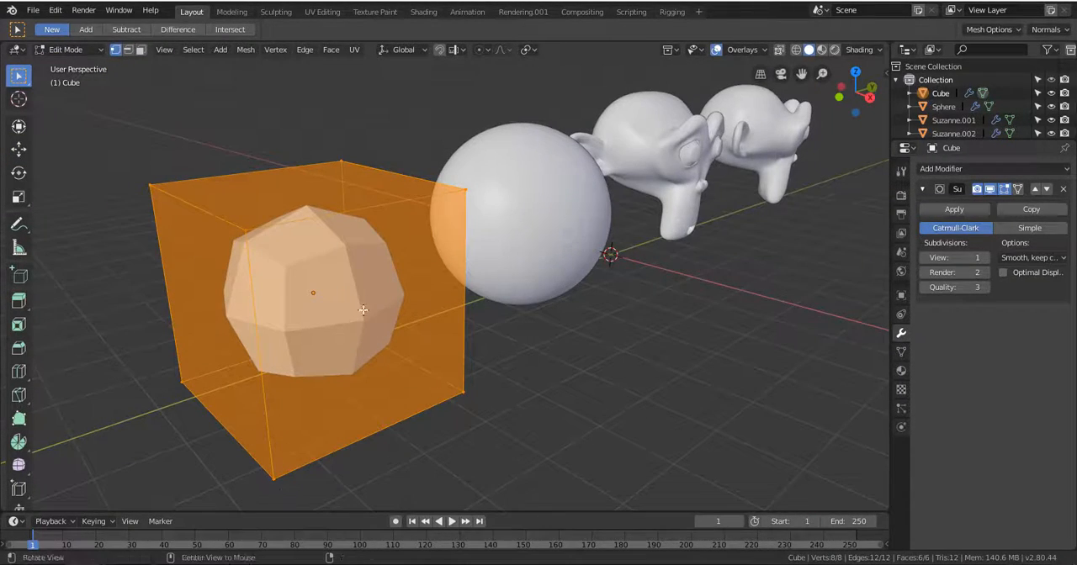
middle_drag(363, 311, 306, 236)
Compare the subdivided cube in Object Mode with its cage in Edit Mode.
key(ctrl+Tab)
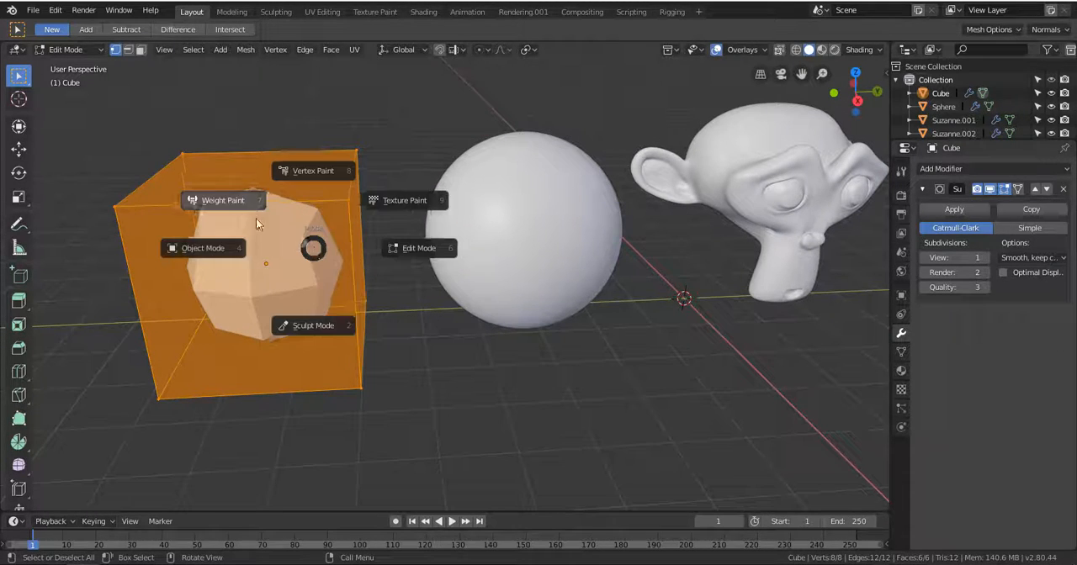
click(221, 252)
key(ctrl+Tab)
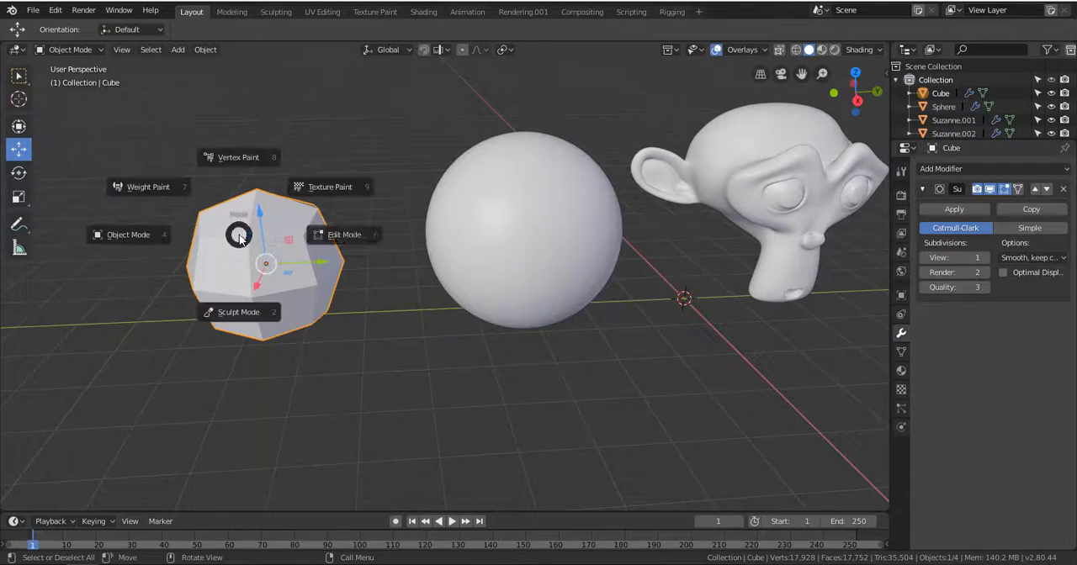
click(336, 236)
middle_drag(282, 210, 335, 212)
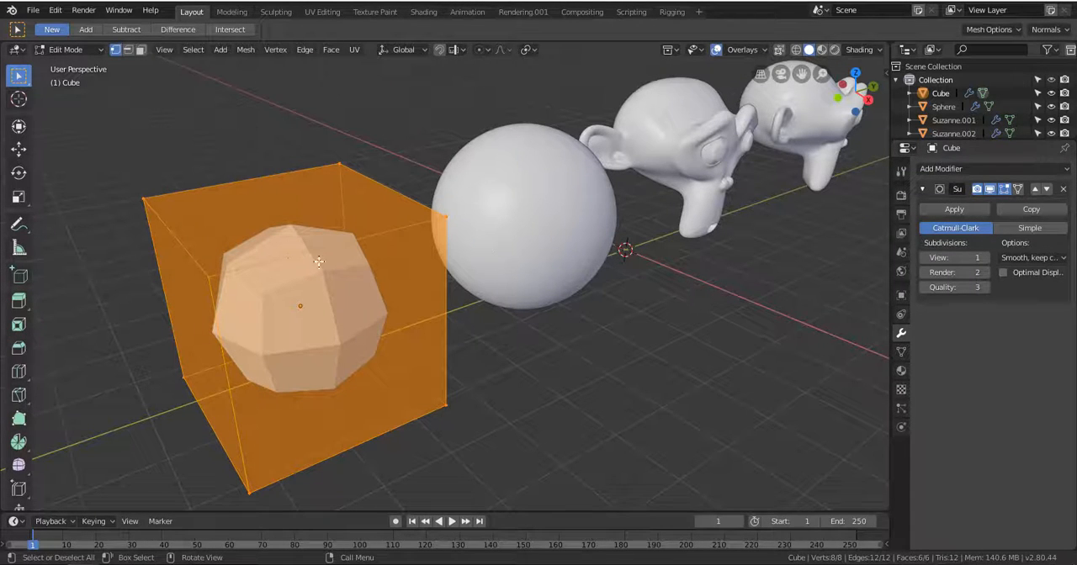
Return the cube to Object Mode and remove its Subdivision Surface modifier.
key(ctrl+Tab)
click(215, 218)
click(74, 50)
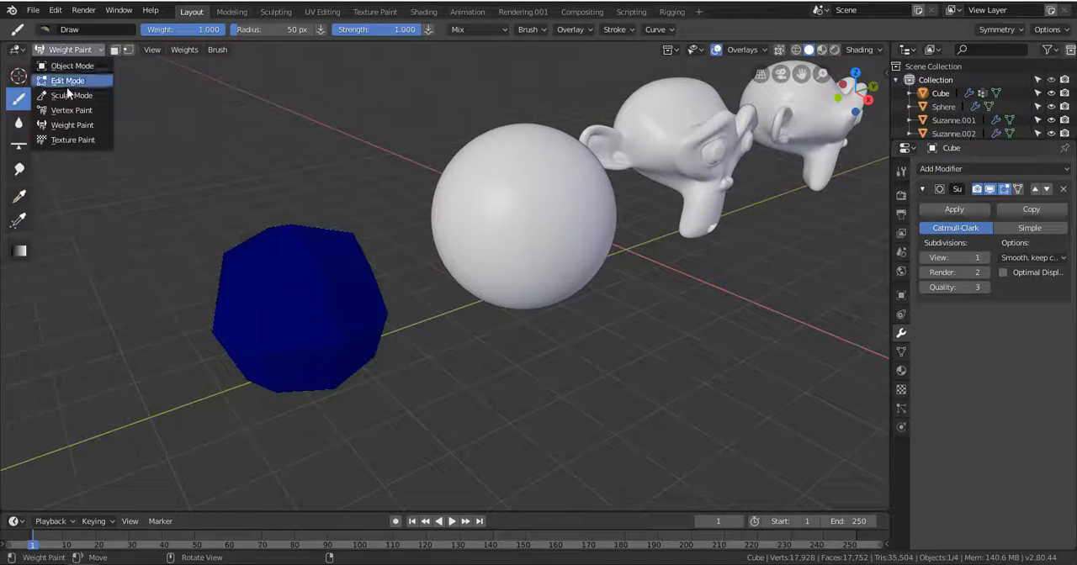
click(64, 65)
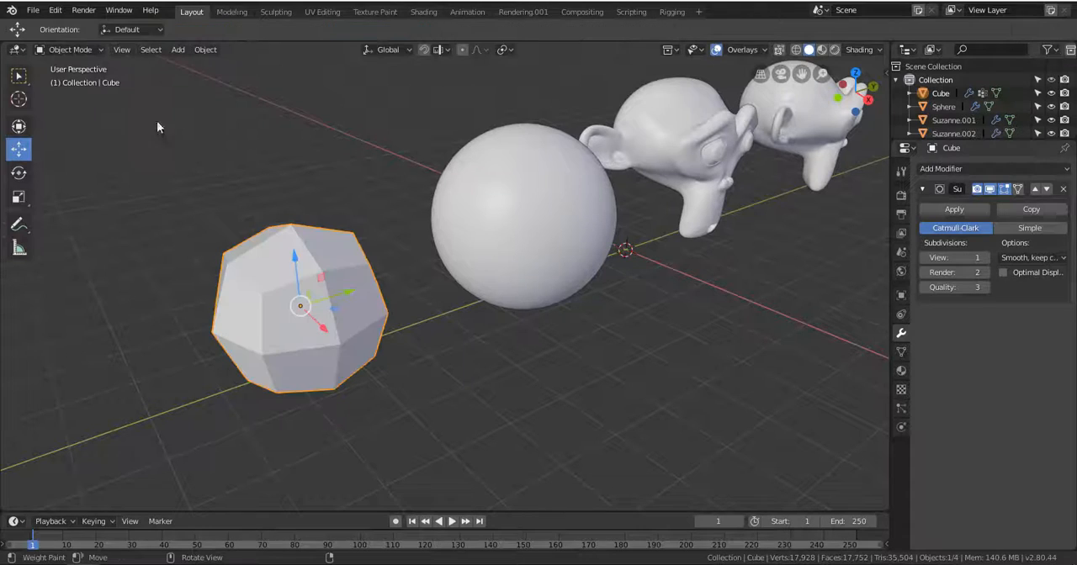
click(1065, 193)
scroll(320, 278, down, 1)
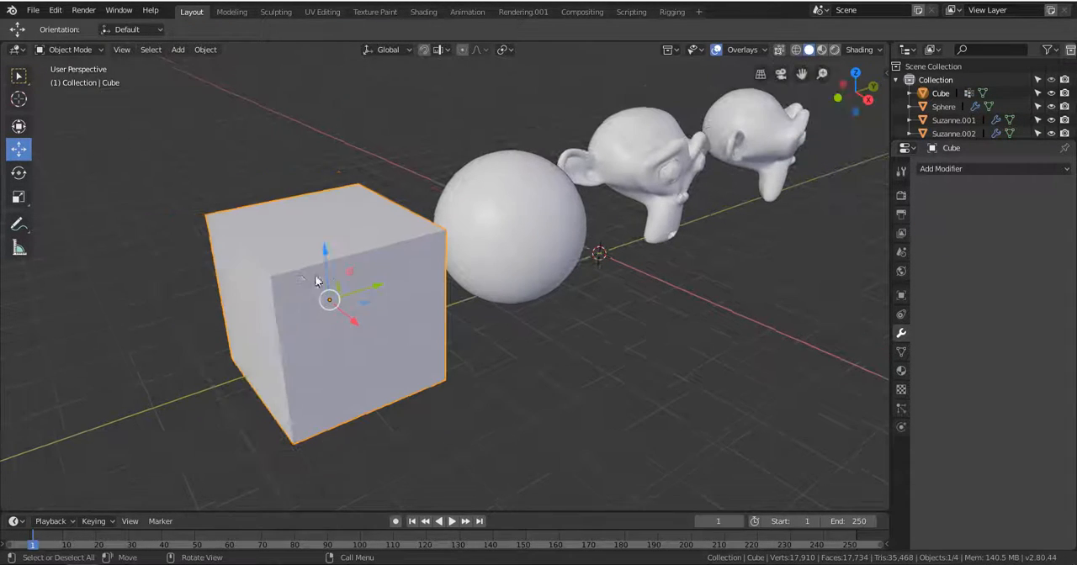
Add a single loop cut across the cube in Edit Mode and slide it to the negative Y end.
key(Tab)
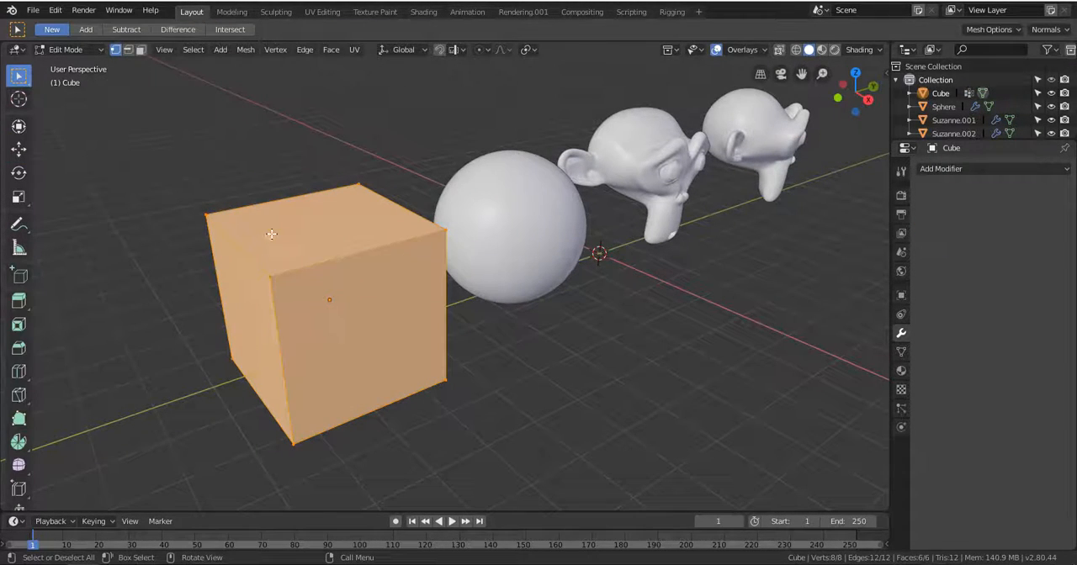
scroll(271, 234, up, 1)
key(ctrl+r)
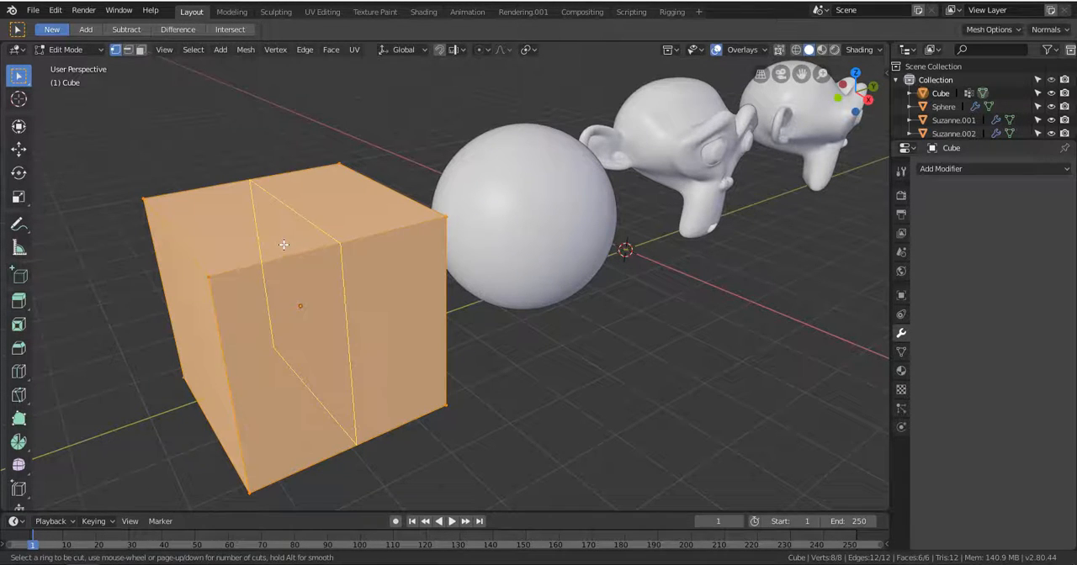
click(286, 250)
click(166, 263)
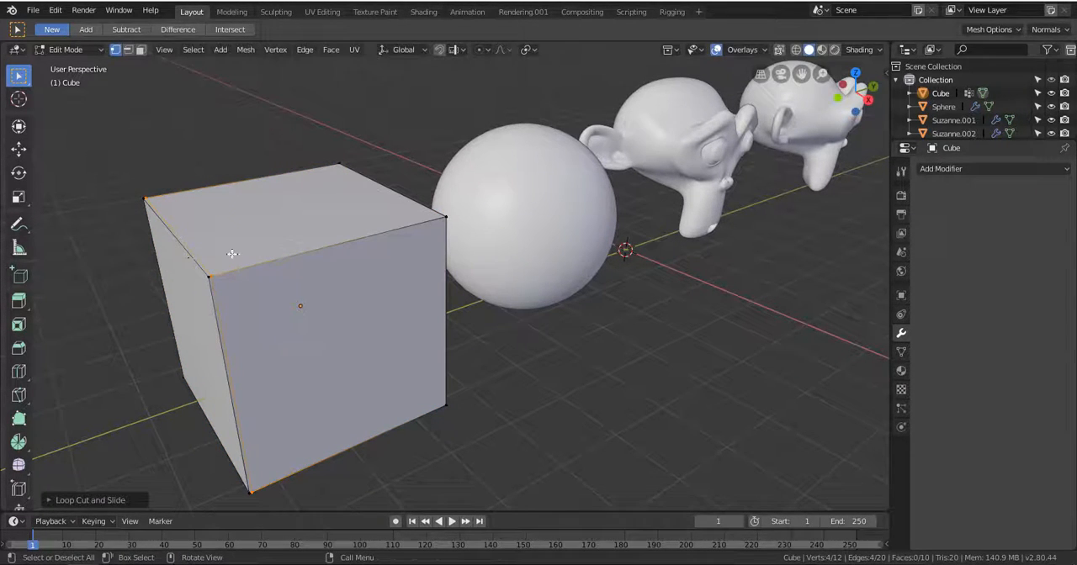
Add a loop cut across the cube and slide it close to the positive Y end.
key(ctrl+r)
click(308, 245)
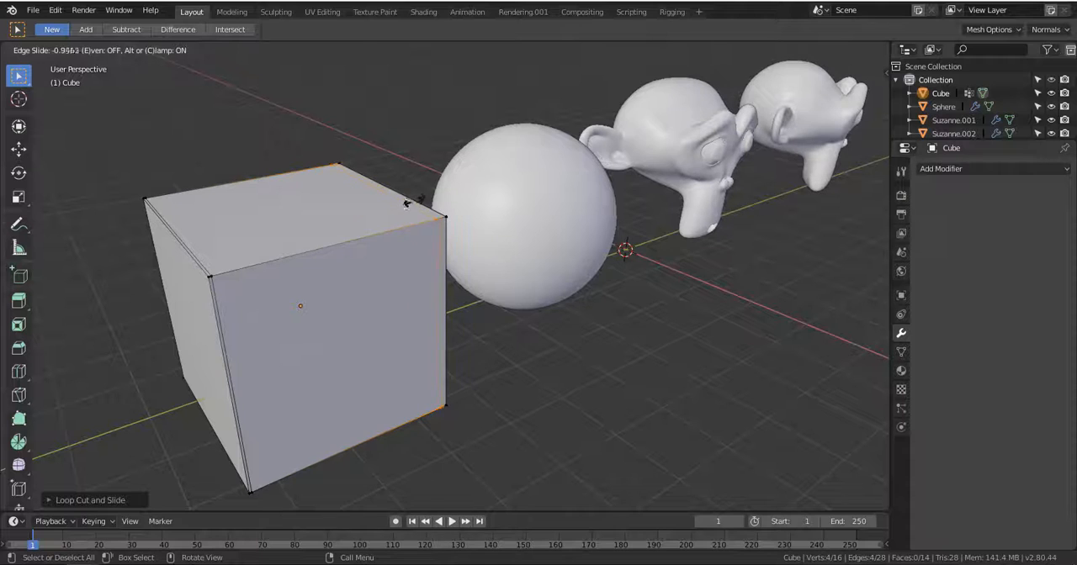
click(407, 203)
Add two horizontal loop cuts around the cube, one close to its top edges and one close to its bottom edges.
key(ctrl+r)
click(243, 362)
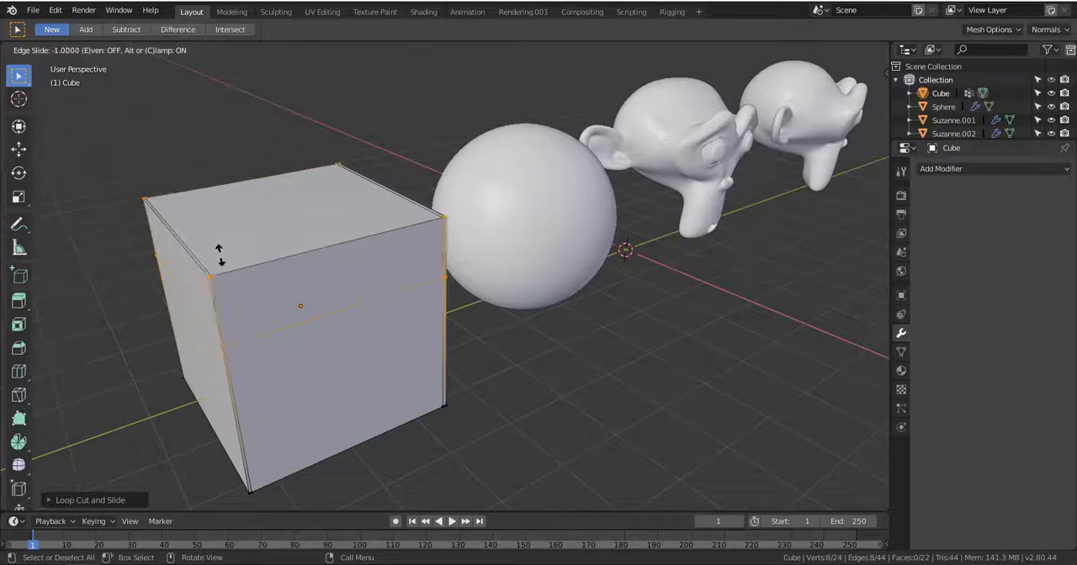
click(224, 258)
key(ctrl+r)
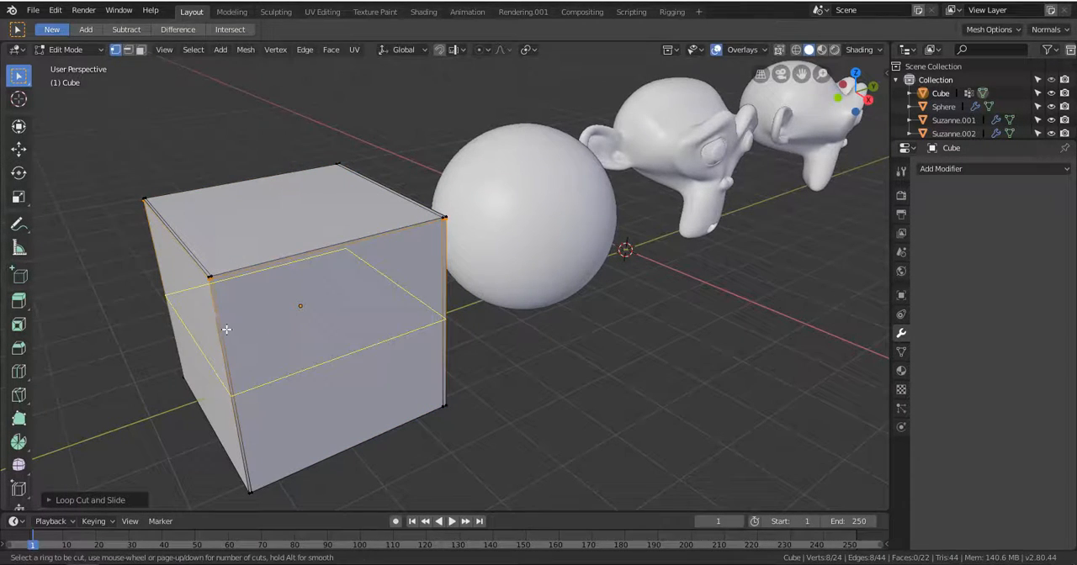
click(225, 330)
click(244, 427)
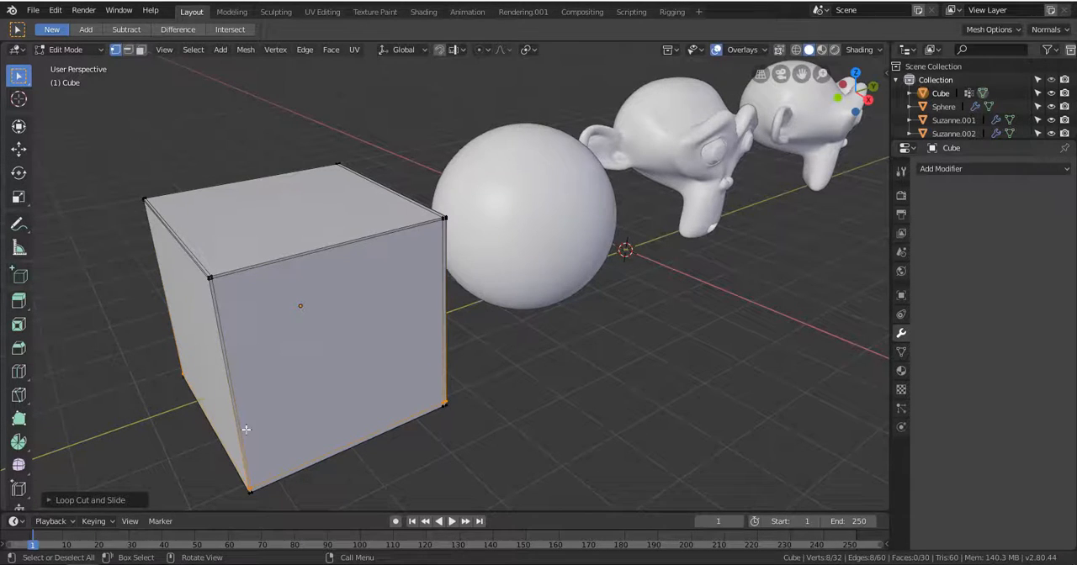
Add two vertical loop cuts to the cube, sliding one close to each of its X ends.
middle_drag(243, 430, 486, 307)
key(ctrl+r)
click(477, 292)
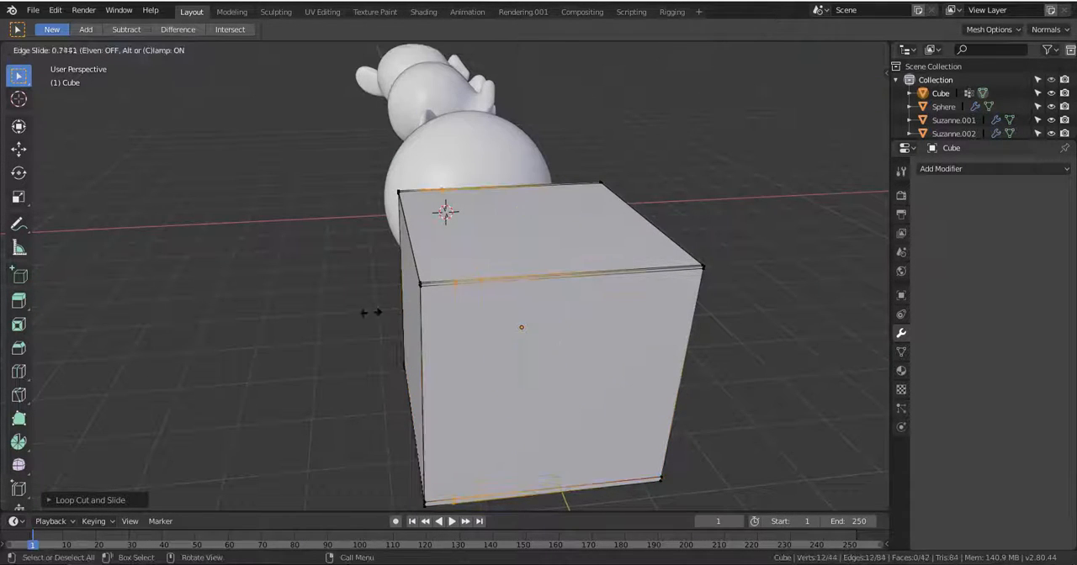
click(345, 317)
key(ctrl+r)
click(505, 276)
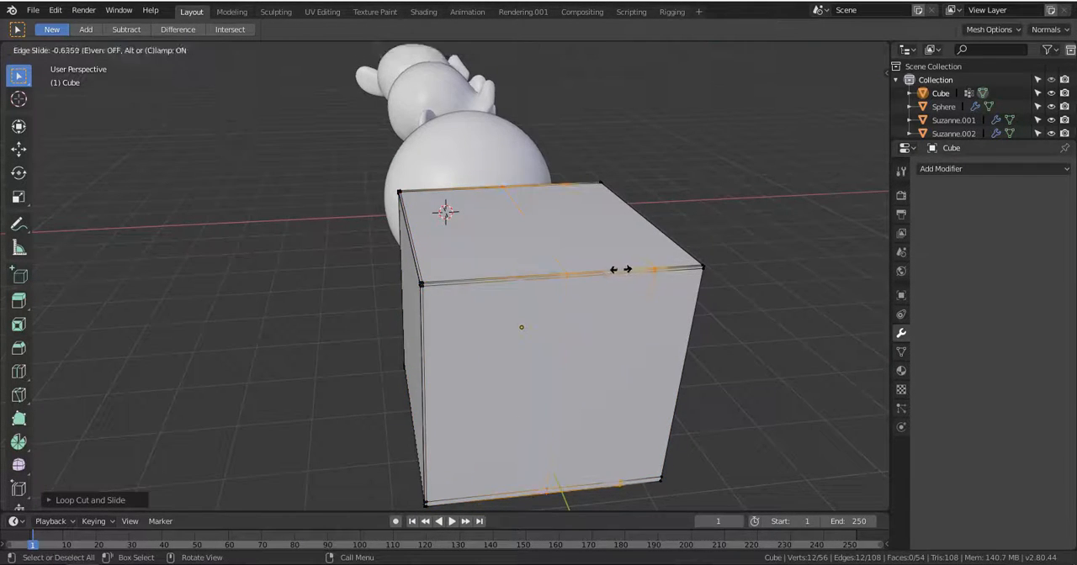
click(671, 272)
Select the cube's whole mesh and return to Object Mode.
key(a)
middle_drag(647, 314, 524, 319)
key(Tab)
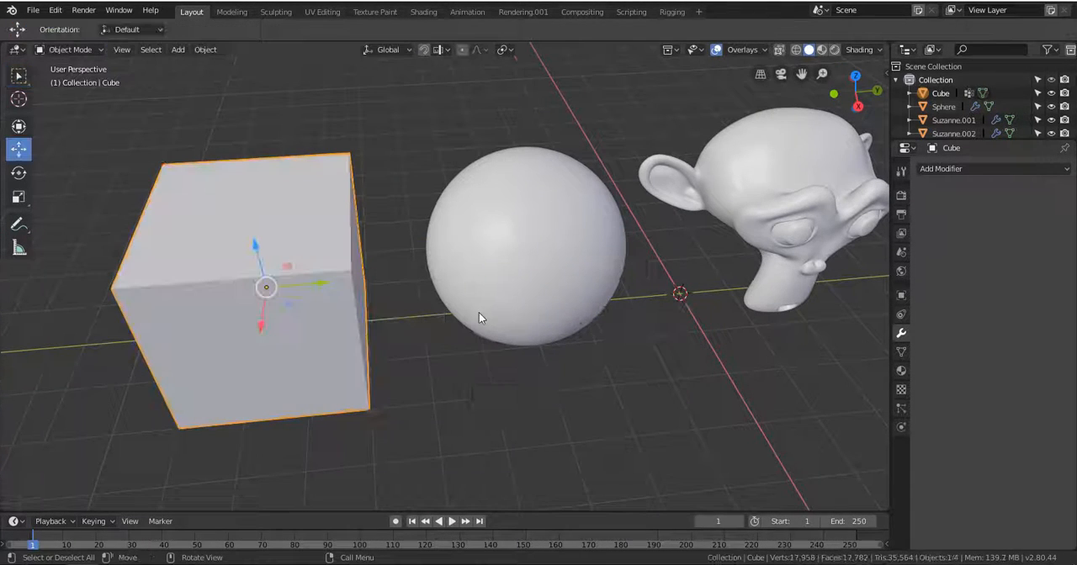
Add a Subdivision Surface modifier to the cube with a viewport subdivision level of 2.
middle_drag(378, 323, 419, 290)
click(968, 168)
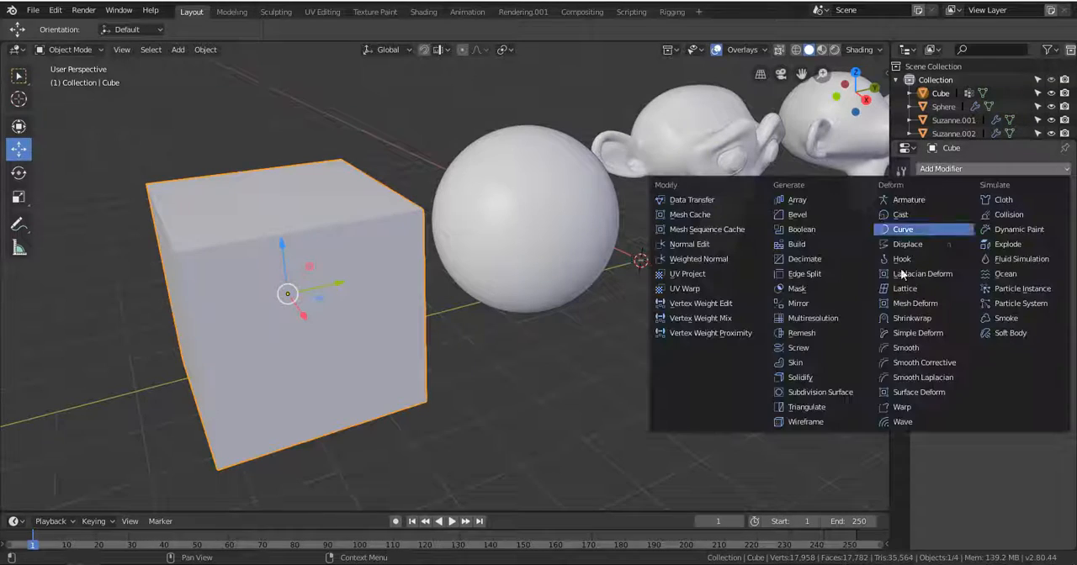
click(831, 393)
middle_drag(593, 288, 414, 276)
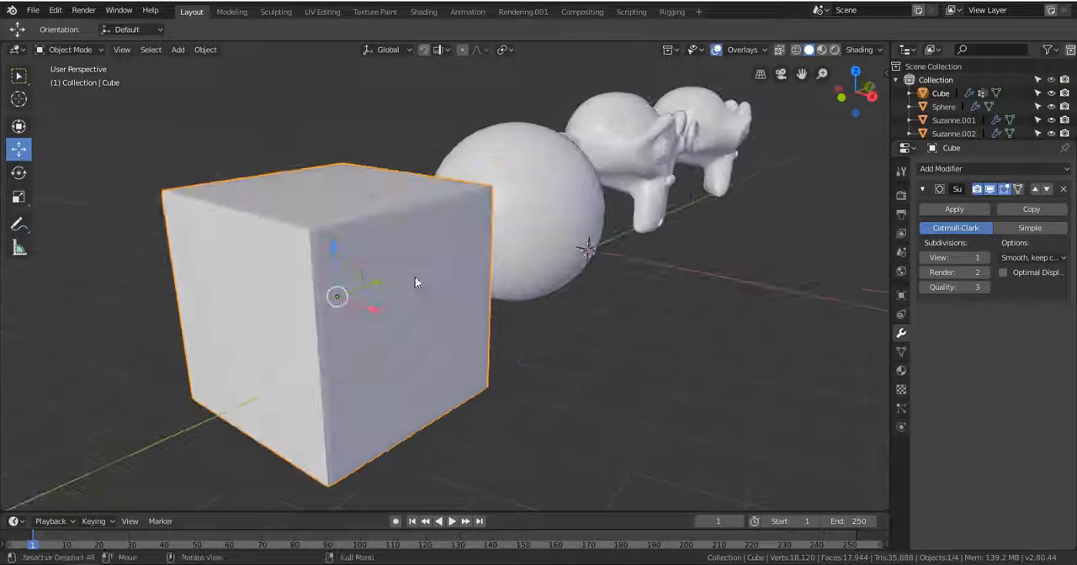
click(987, 258)
Examine the subdivided cube with its supporting loops in Edit Mode and return to Object Mode.
middle_drag(606, 281, 428, 301)
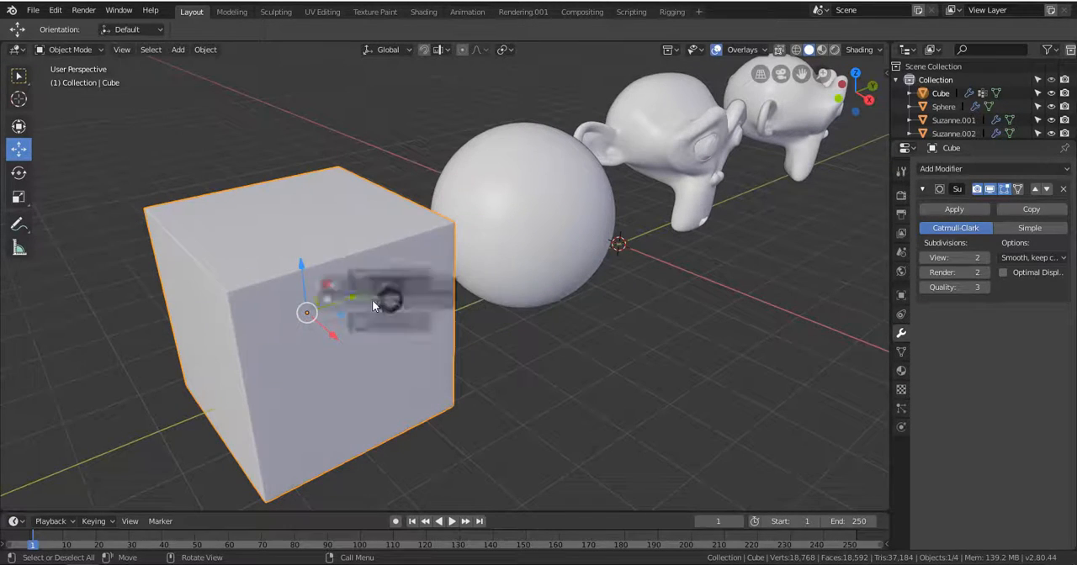
key(Tab)
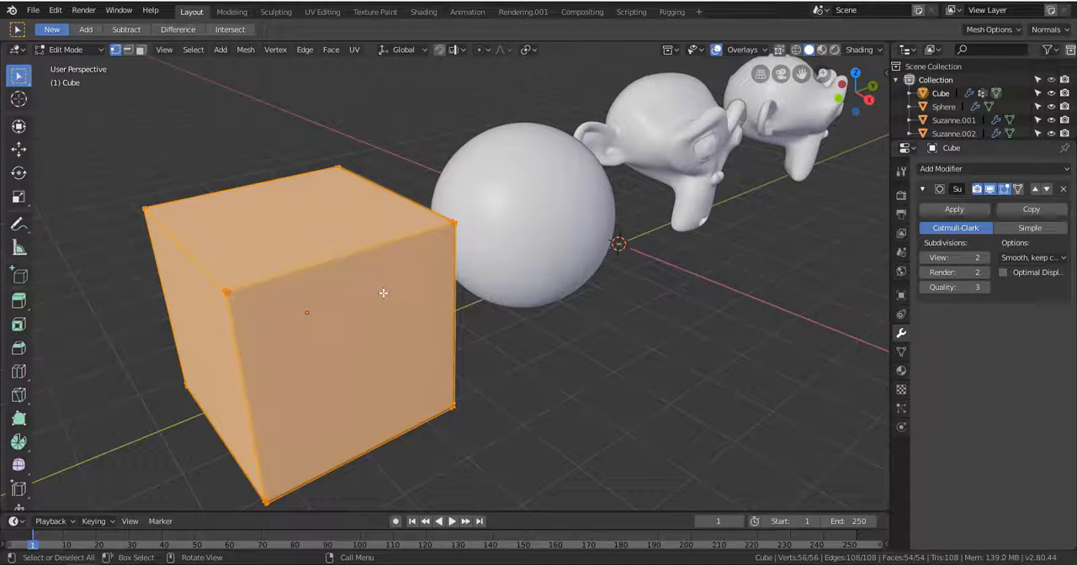
key(ctrl+Tab)
click(272, 294)
middle_drag(268, 249, 285, 228)
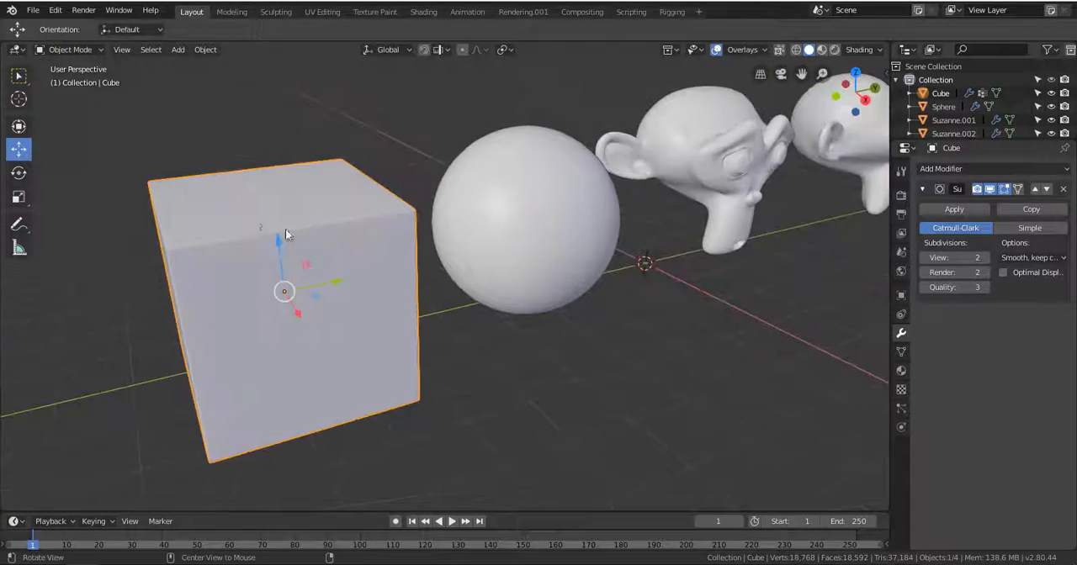
Apply smooth shading to the subdivided cube.
click(205, 50)
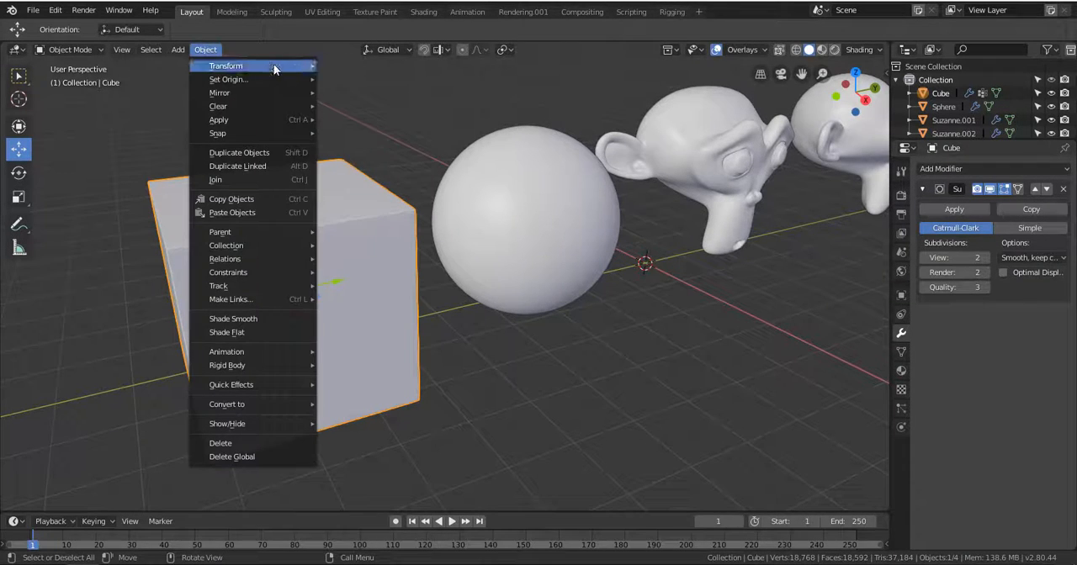
click(240, 318)
middle_drag(293, 270, 536, 219)
scroll(464, 209, down, 2)
scroll(478, 251, up, 1)
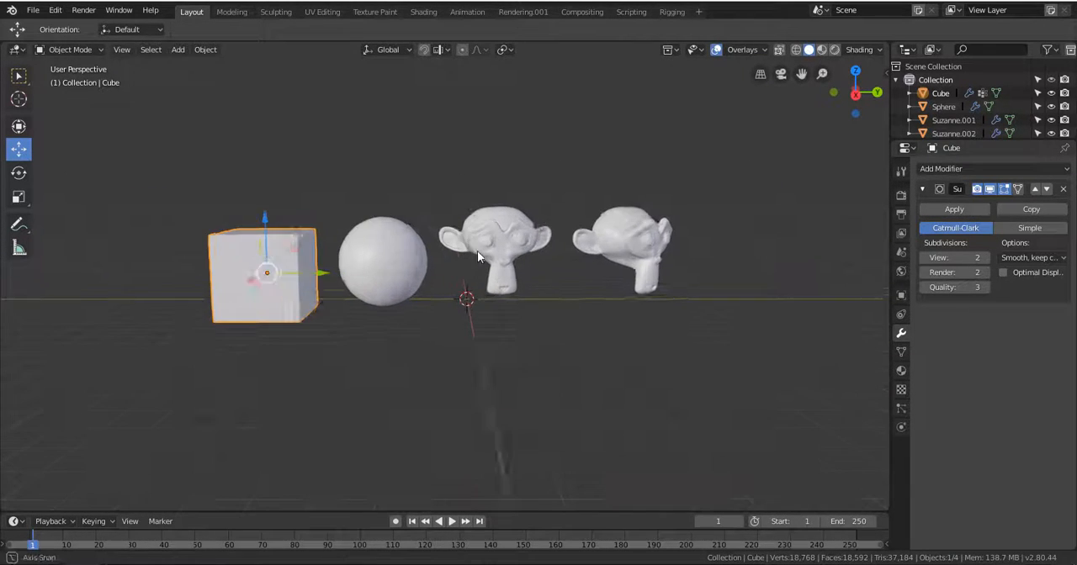
Add a plane mesh, enlarge it to extend under all the test objects, and adjust its size along the X axis.
middle_drag(471, 251, 488, 292)
scroll(466, 289, down, 5)
key(shift+a)
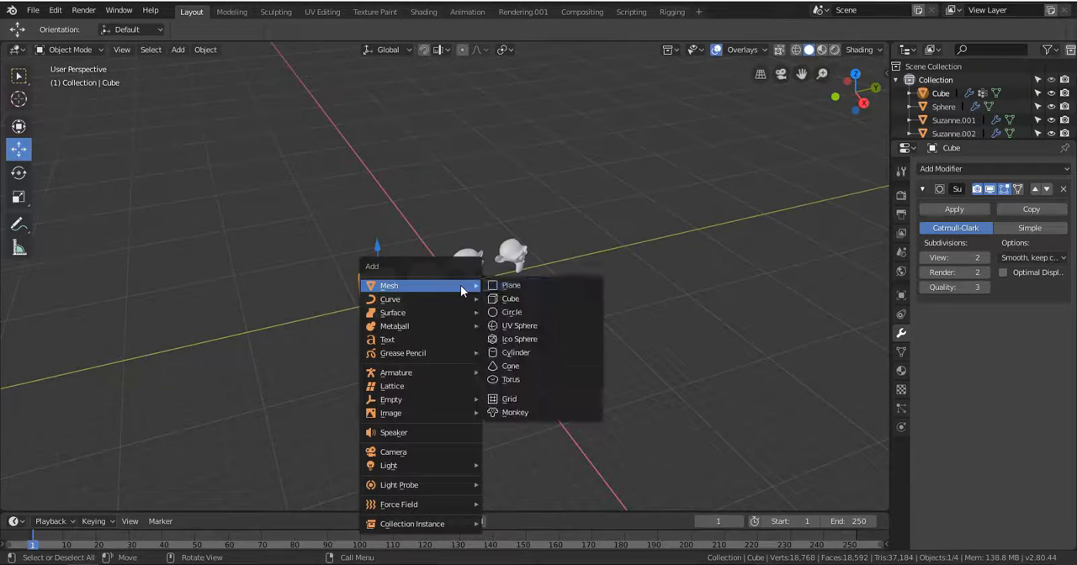
click(531, 288)
key(s)
click(839, 353)
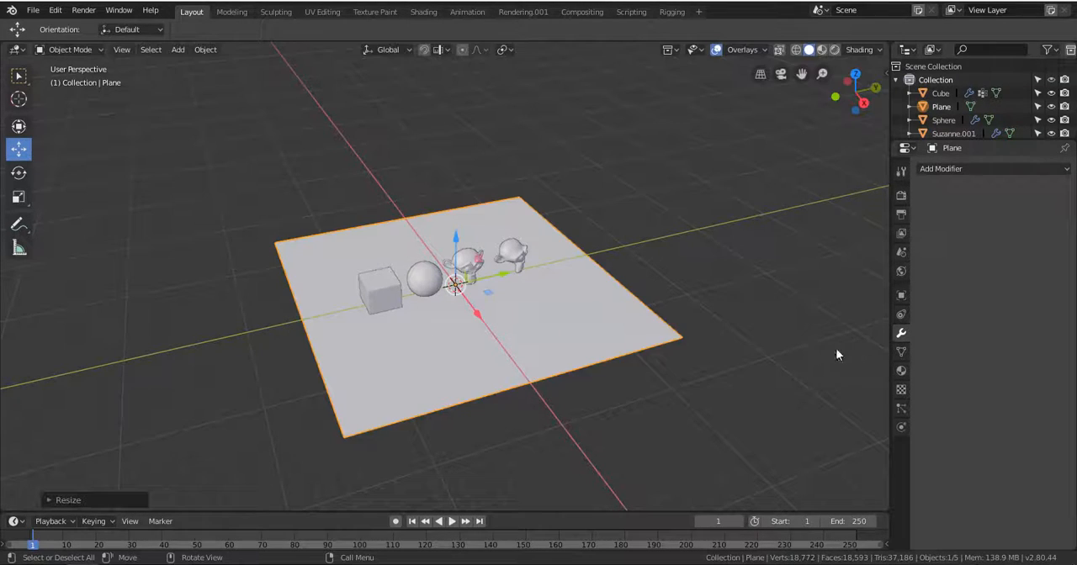
key(s)
key(x)
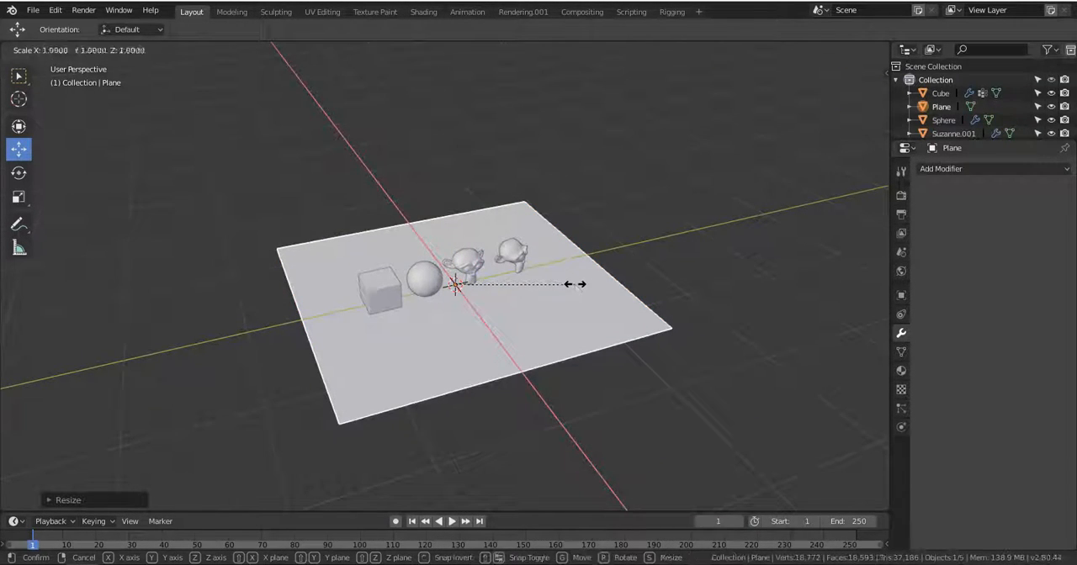
click(619, 287)
Move the plane down along Z so that it lies as a floor beneath the test objects.
middle_drag(619, 287, 519, 236)
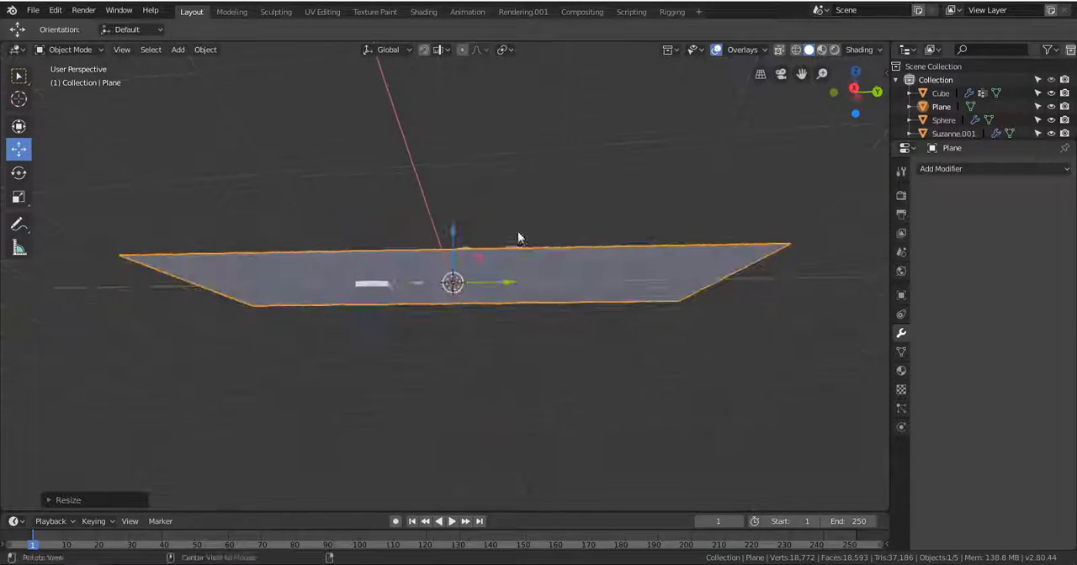
key(g)
key(z)
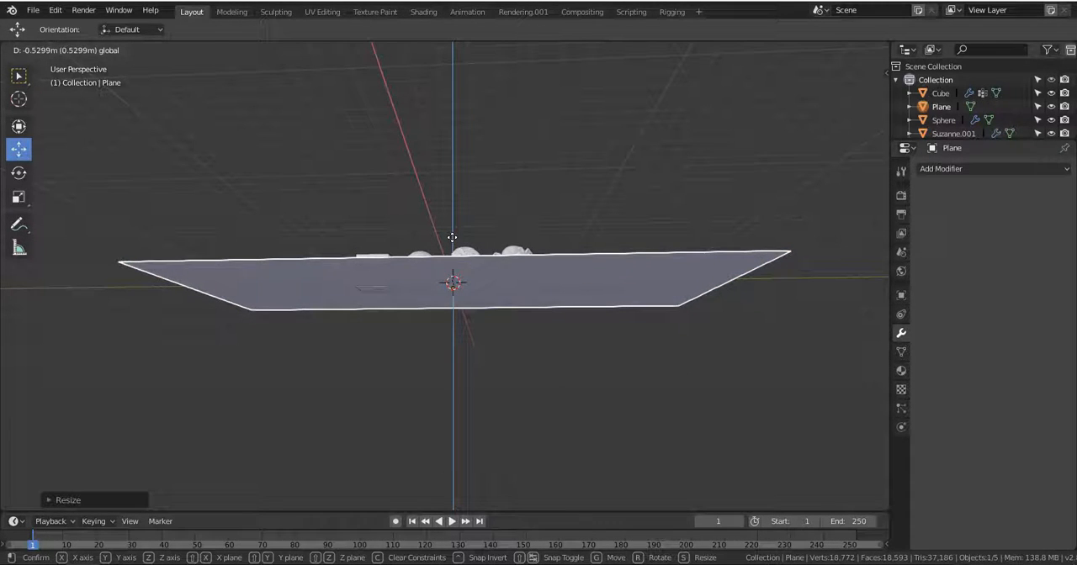
click(467, 268)
middle_drag(466, 268, 461, 221)
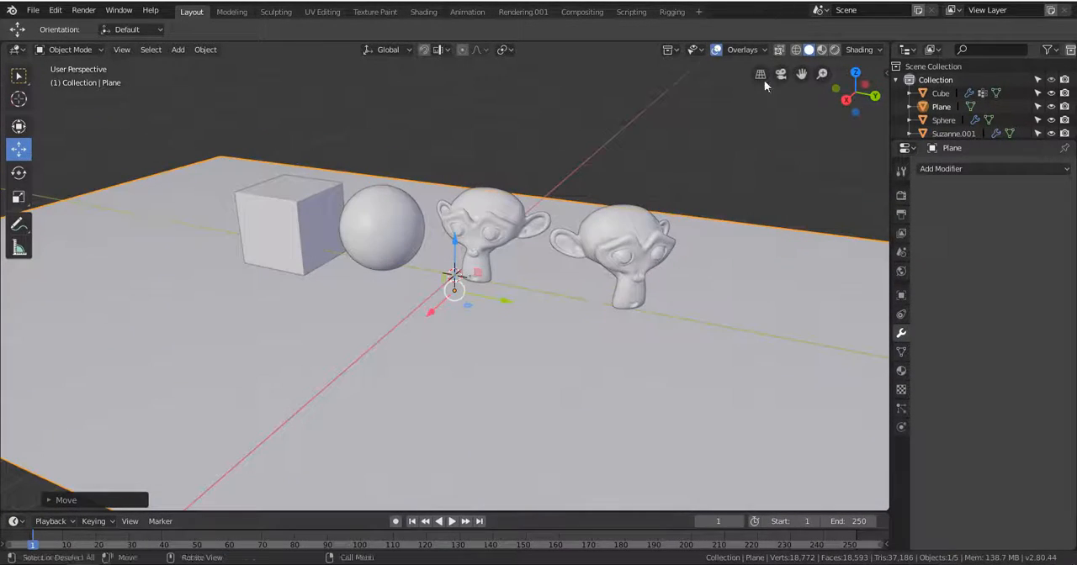
Set the solid viewport's lighting to MatCap.
click(874, 52)
click(896, 91)
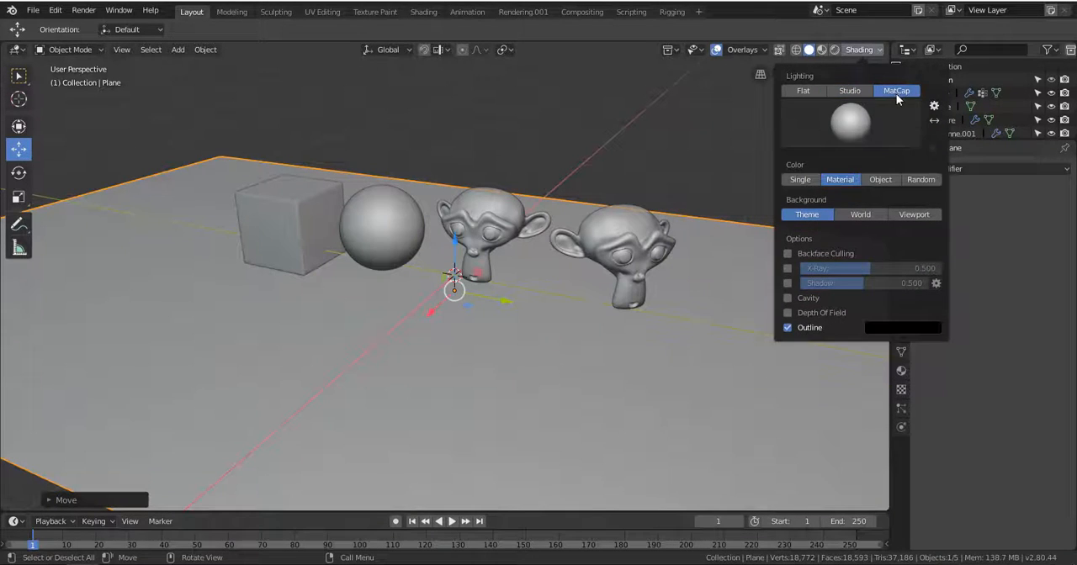
mouse_move(509, 306)
middle_down()
mouse_move(659, 278)
mouse_move(534, 308)
mouse_move(550, 339)
mouse_move(553, 315)
mouse_move(565, 337)
mouse_move(584, 320)
middle_up()
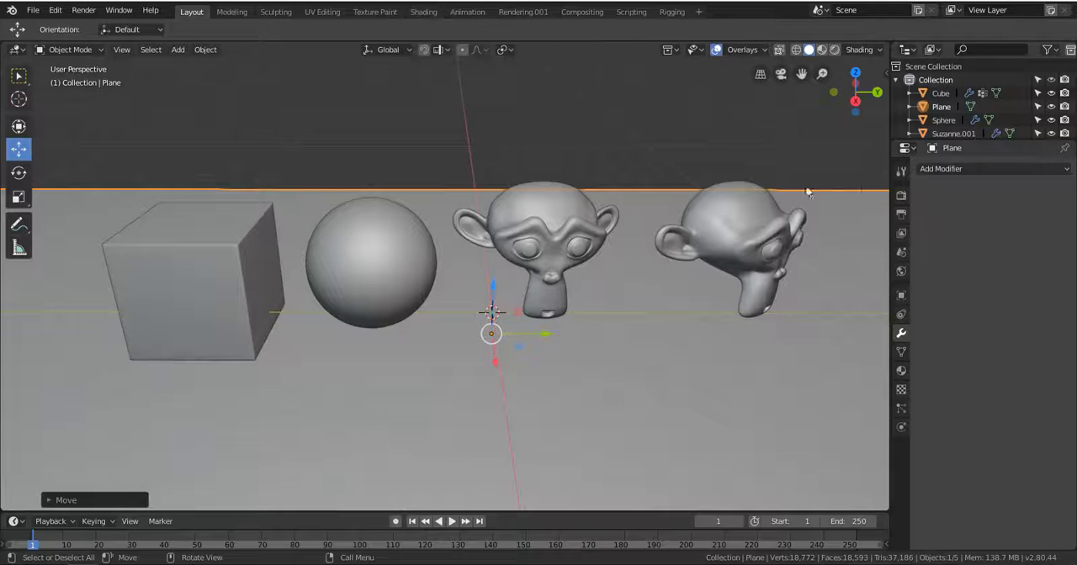
Inspect the cube, sphere and monkey heads in wireframe display and return to solid shading.
click(796, 50)
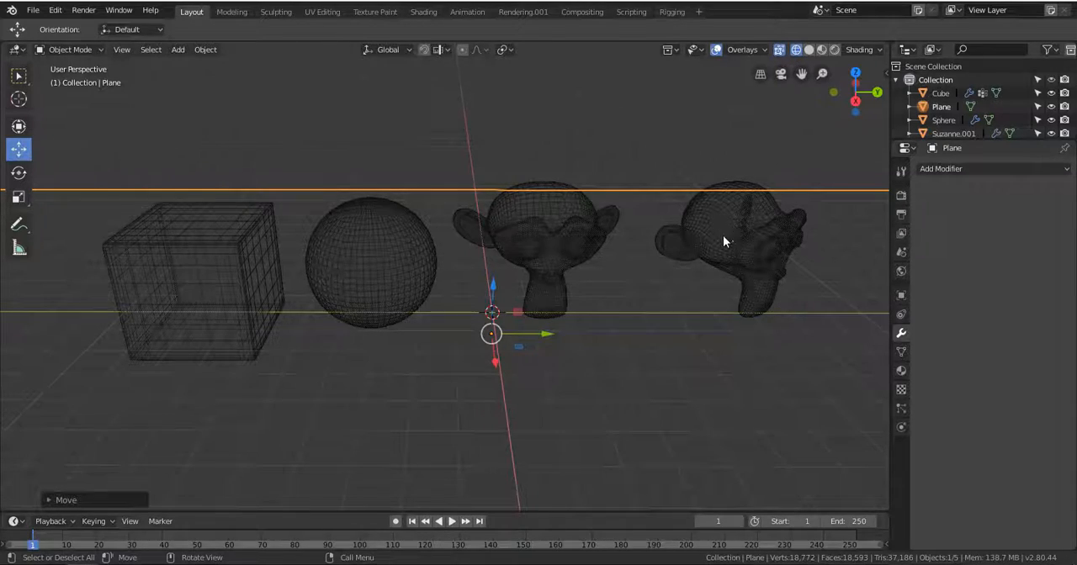
middle_drag(722, 238, 522, 238)
scroll(468, 241, up, 4)
scroll(529, 233, up, 3)
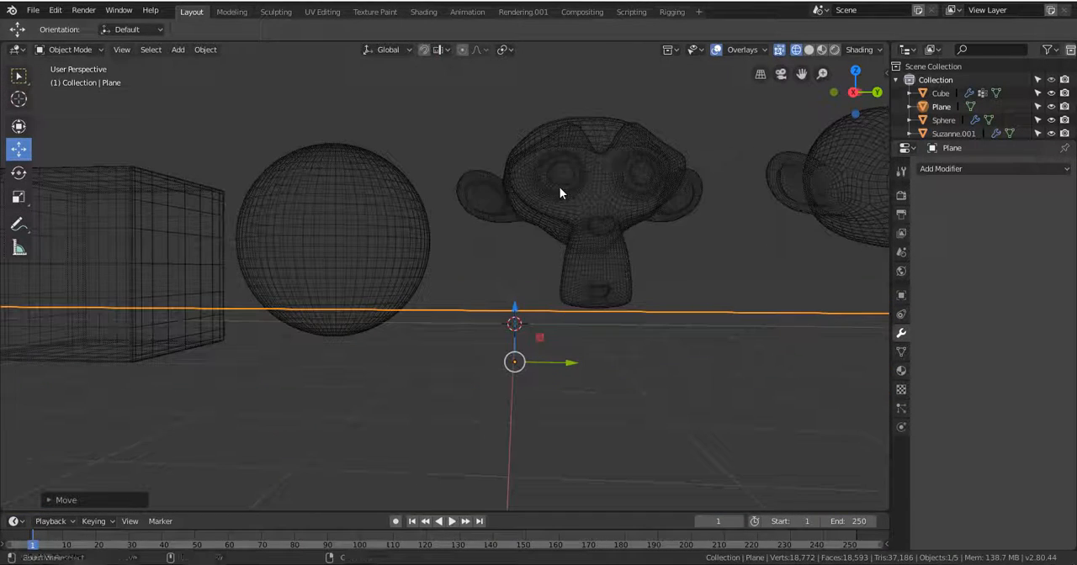
shift+middle_drag(559, 187, 554, 236)
click(809, 50)
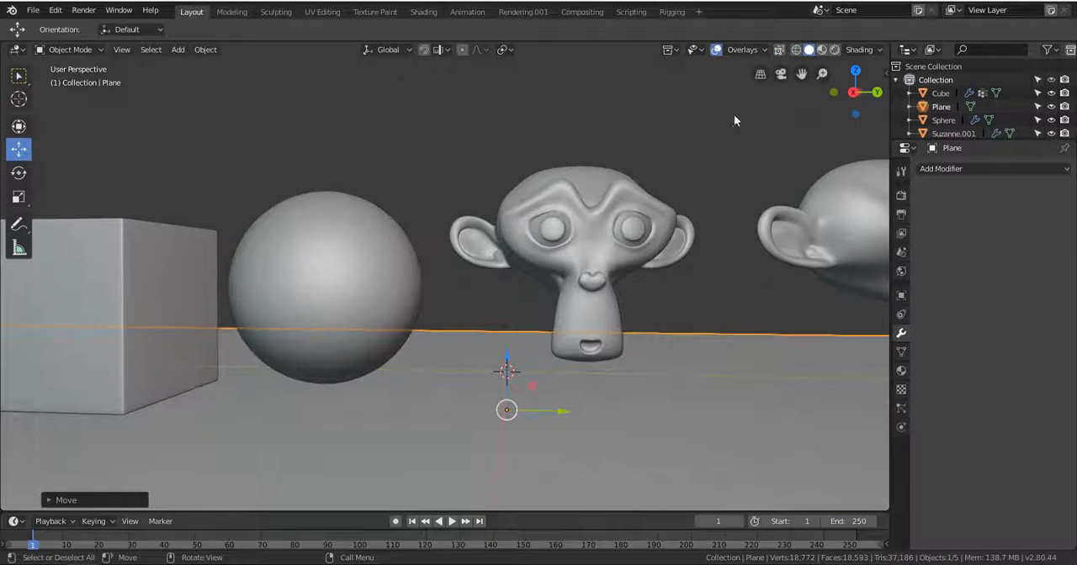
scroll(604, 253, down, 3)
middle_drag(570, 252, 572, 291)
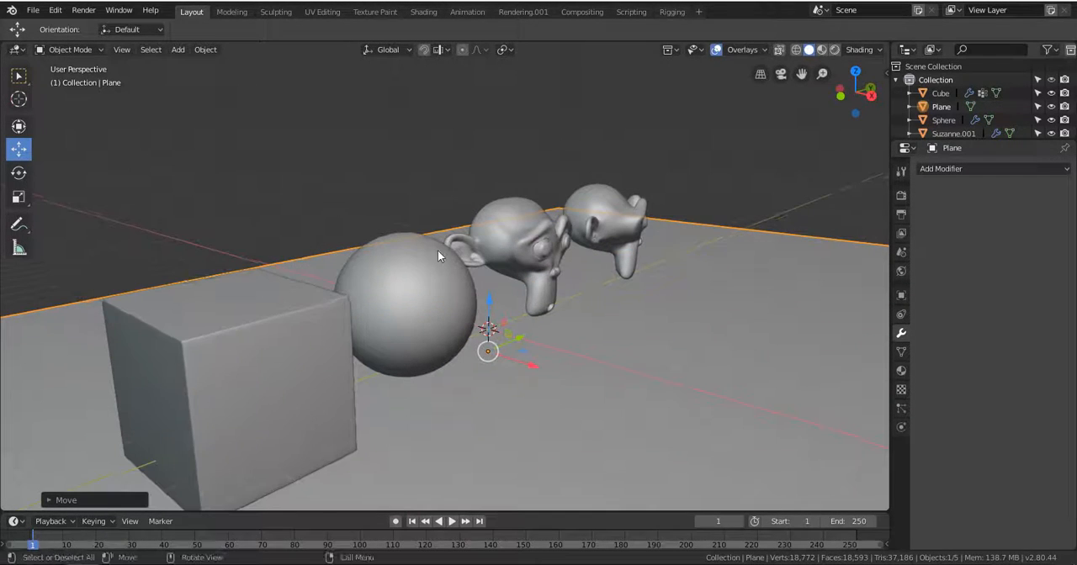
Check the scene in solid shading by selecting objects in turn, including the cube, and finish on the floor plane.
click(542, 241)
click(581, 223)
middle_drag(680, 198, 580, 303)
click(590, 299)
middle_drag(666, 247, 446, 294)
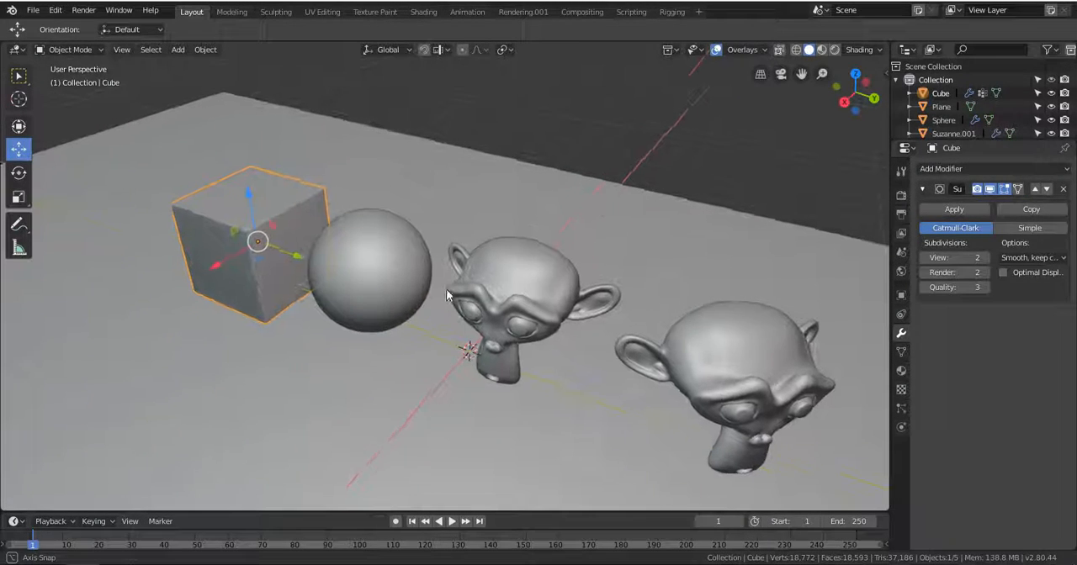
click(678, 195)
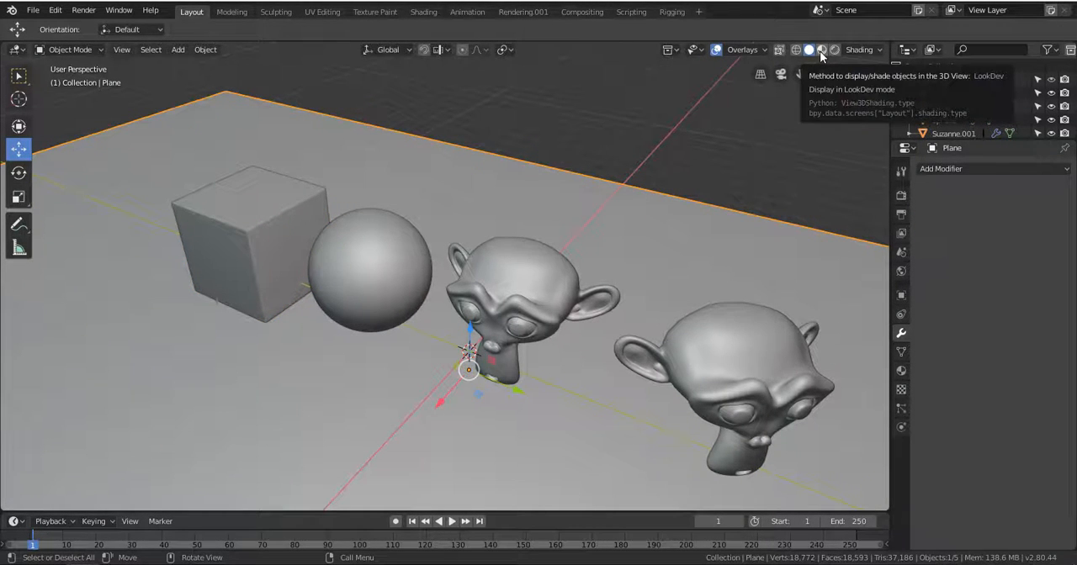
Switch the viewport to LookDev shading and view the objects on the floor plane from different angles.
click(822, 50)
mouse_move(499, 307)
middle_down()
mouse_move(630, 260)
mouse_move(405, 314)
mouse_move(410, 293)
mouse_move(617, 285)
mouse_move(385, 336)
mouse_move(461, 309)
mouse_move(494, 320)
middle_up()
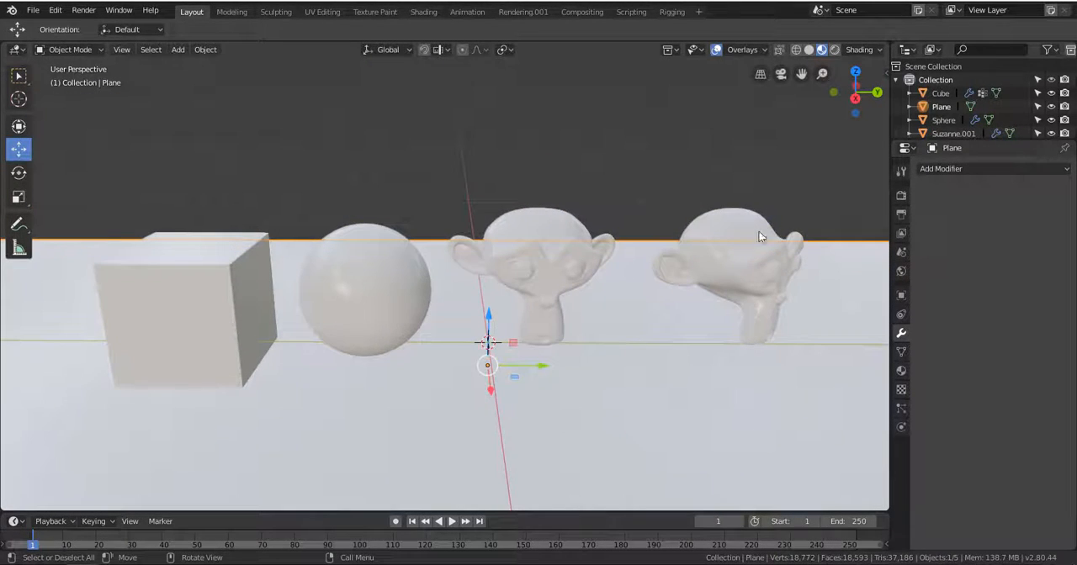
middle_drag(560, 214, 864, 61)
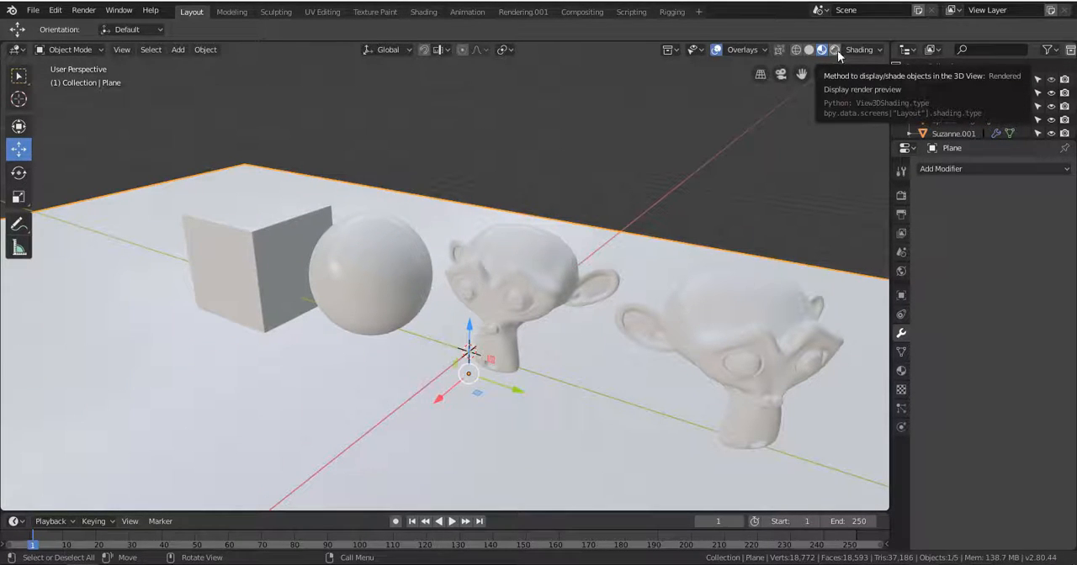
Preview the scene in Rendered viewport shading and switch back to solid shading.
click(837, 50)
middle_drag(556, 222, 446, 338)
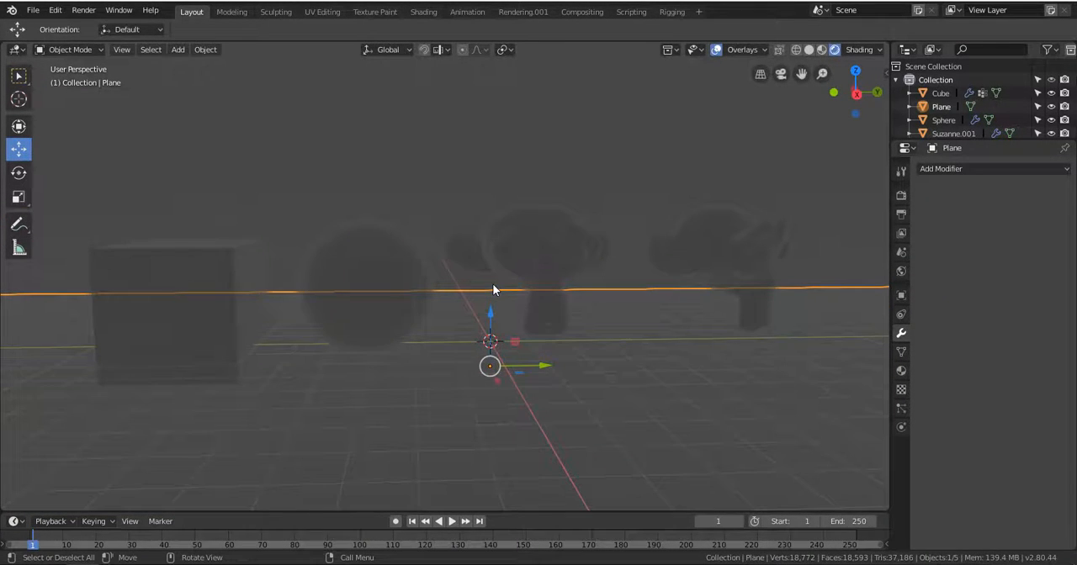
scroll(493, 285, down, 2)
scroll(493, 285, up, 3)
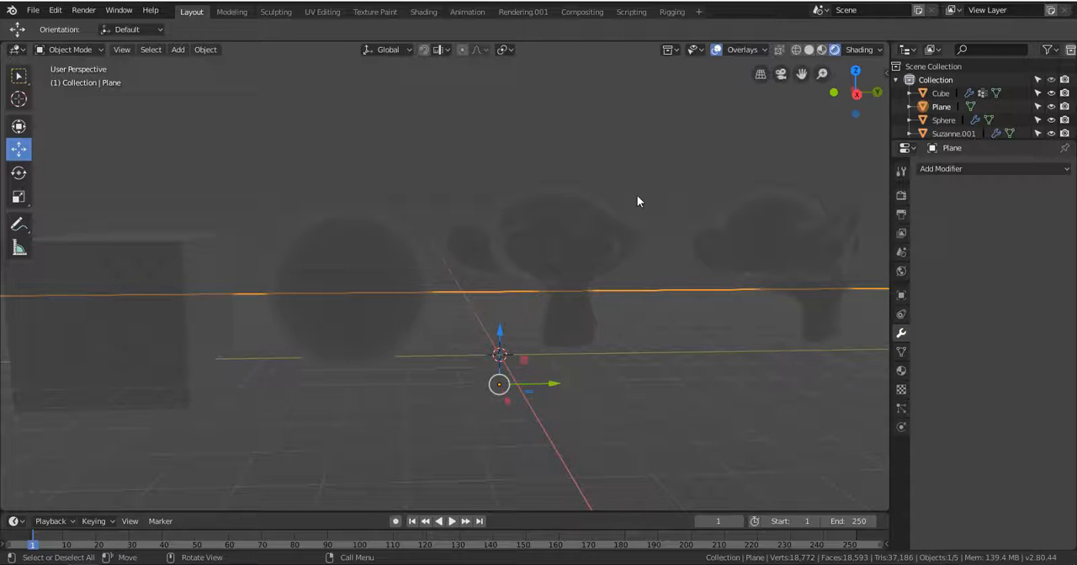
mouse_move(637, 201)
middle_down()
mouse_move(596, 194)
mouse_move(641, 191)
middle_up()
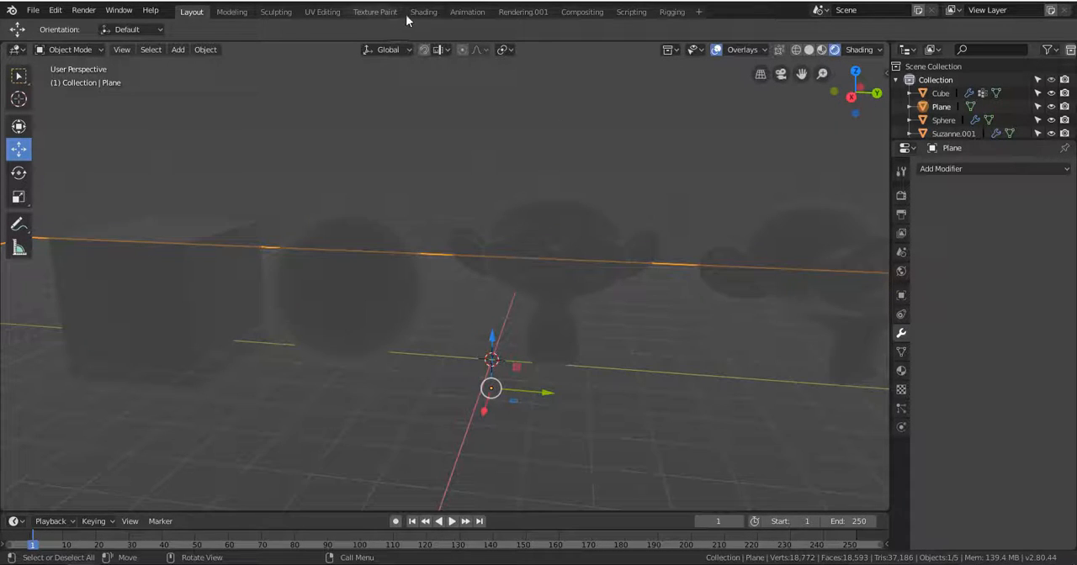
click(809, 50)
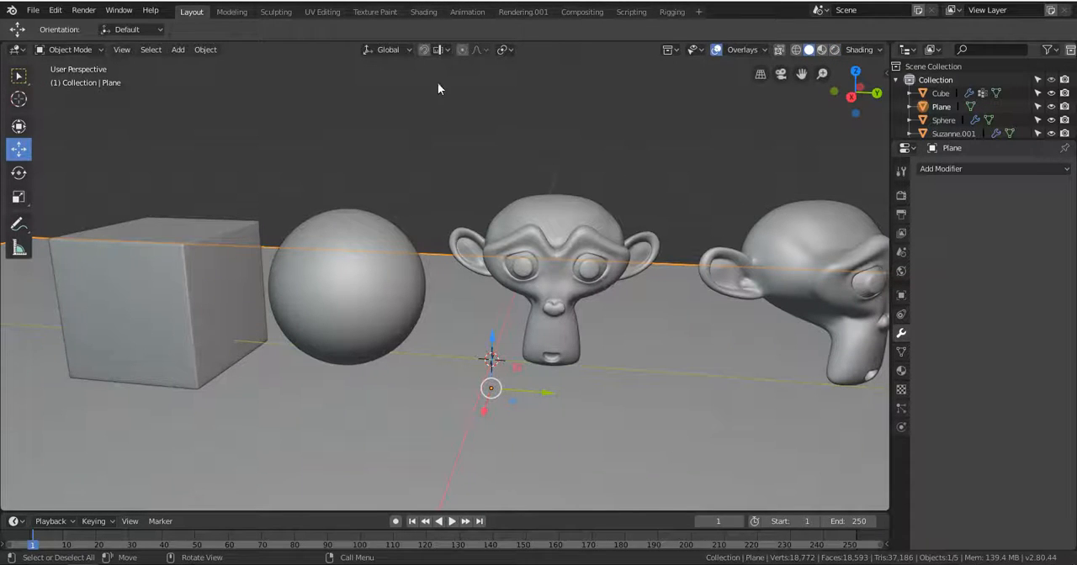
Open the Shading workspace and frame all the test objects in its viewport.
click(426, 16)
scroll(598, 246, down, 3)
middle_drag(598, 247, 531, 217)
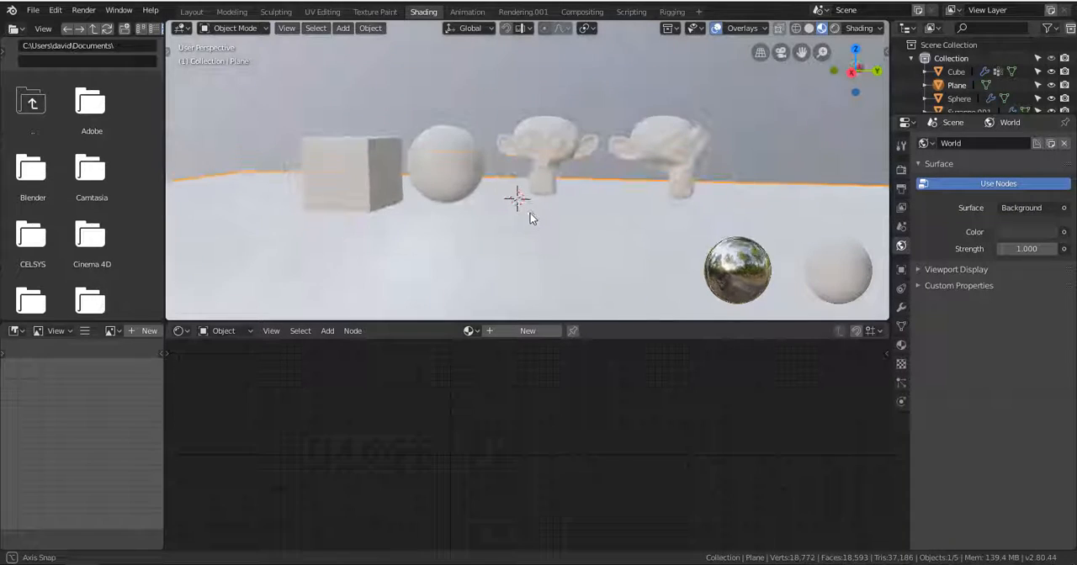
Compare the scene in solid and LookDev viewport shading, finishing in LookDev with a wider view of the floor plane and objects.
click(810, 29)
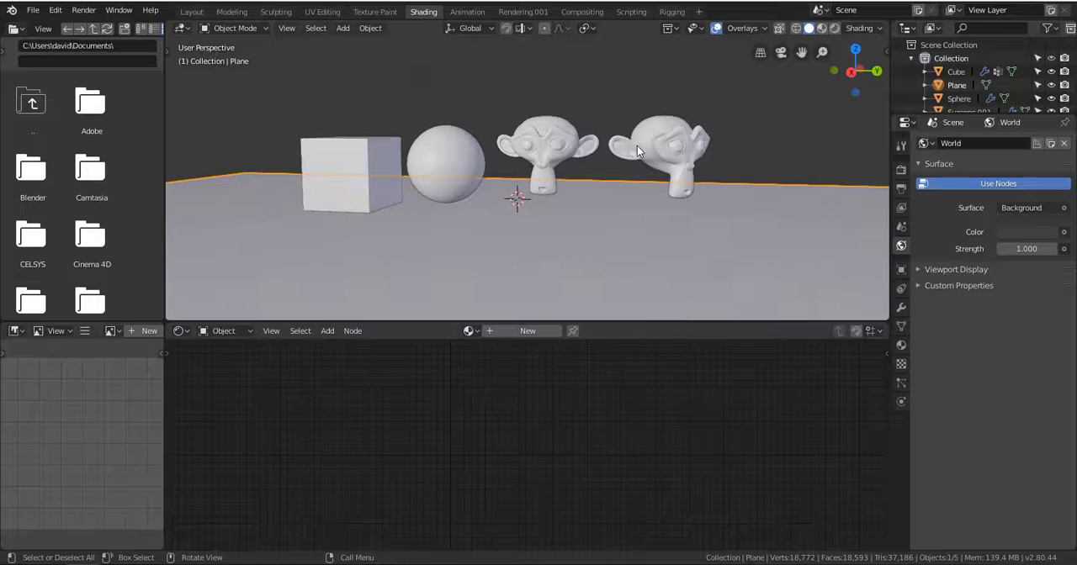
click(822, 29)
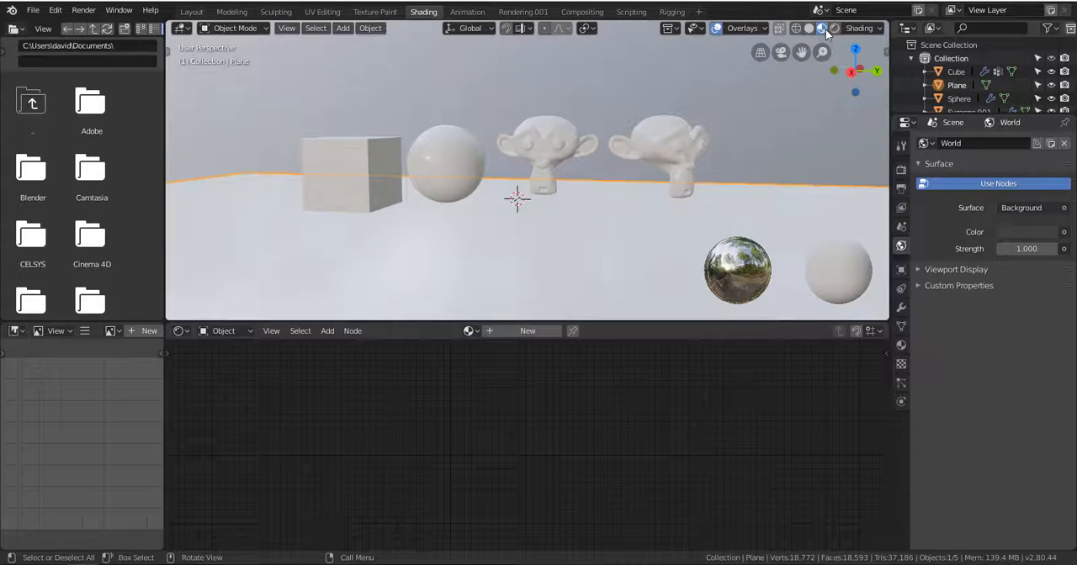
middle_drag(730, 90, 598, 201)
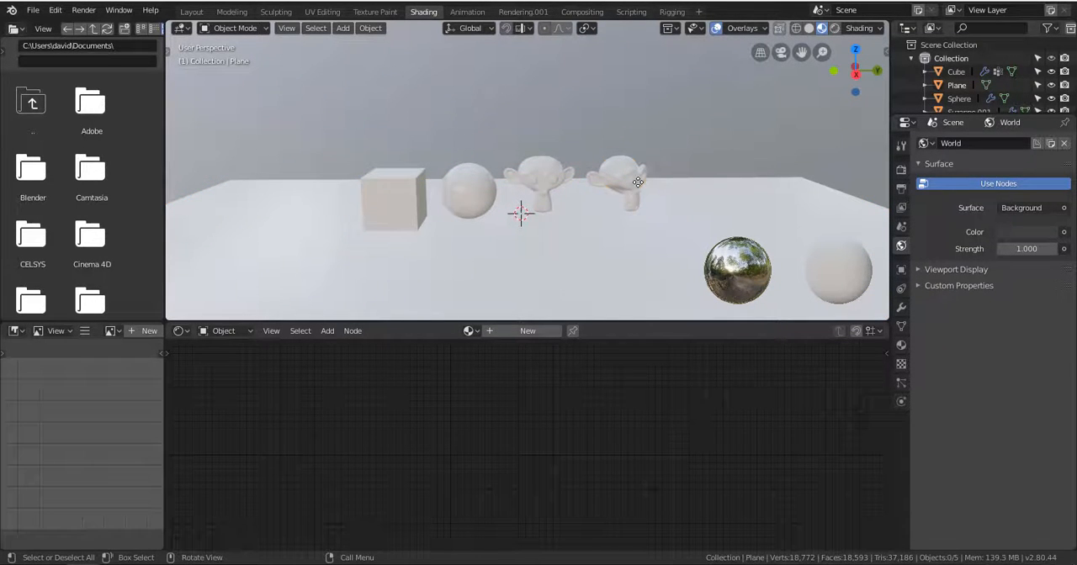
Try the Move tool on the turned monkey head, and return to Select Box with the front-facing monkey head selected.
click(171, 48)
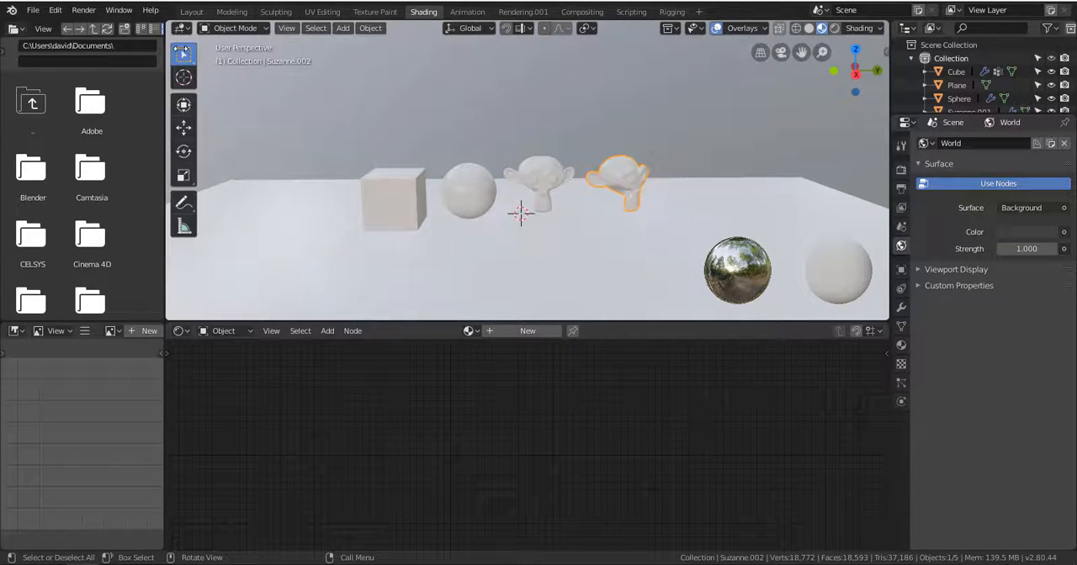
click(184, 126)
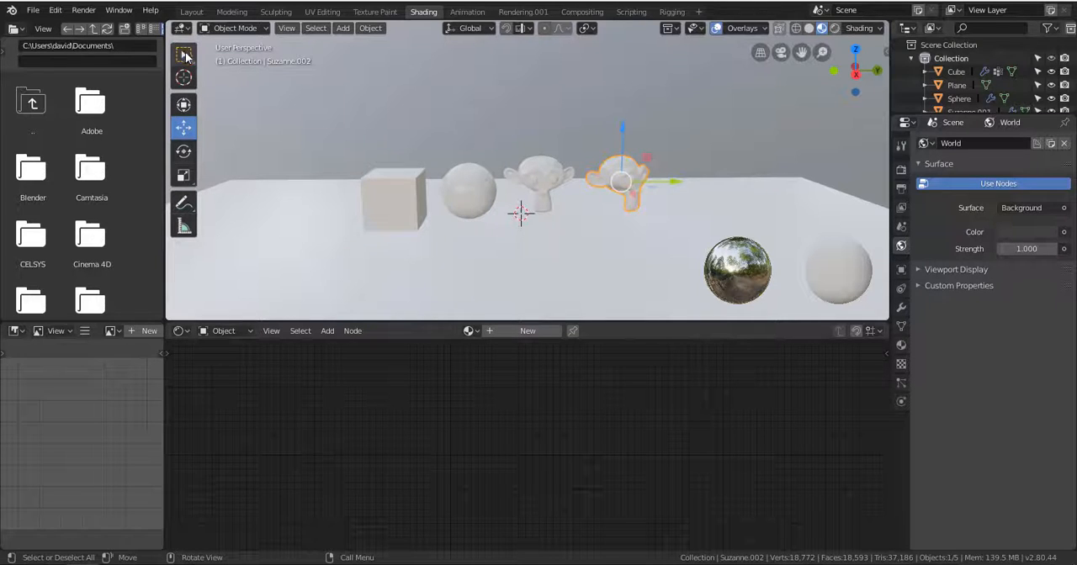
click(186, 55)
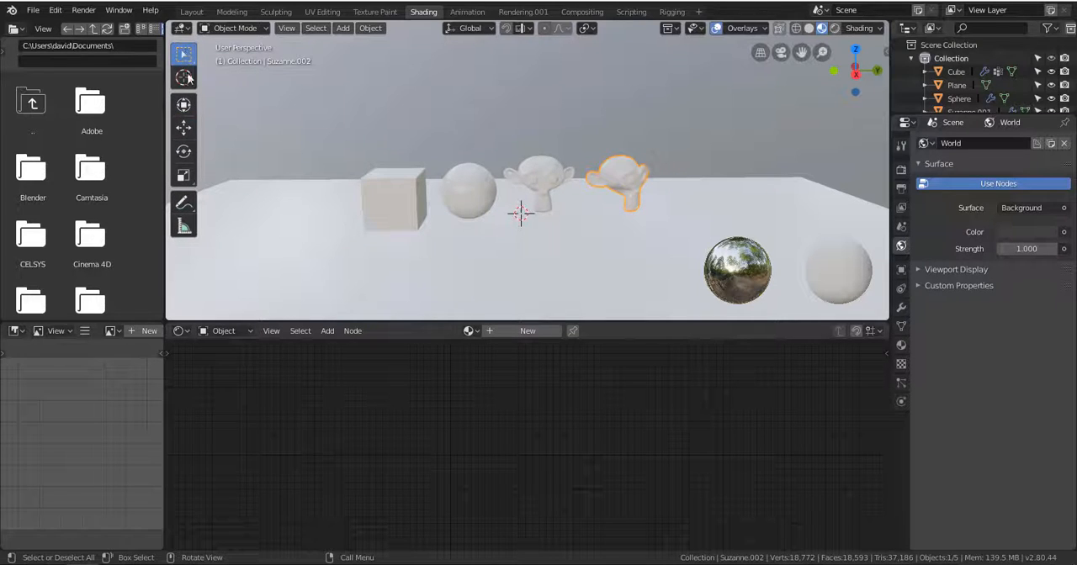
click(457, 197)
scroll(544, 178, up, 5)
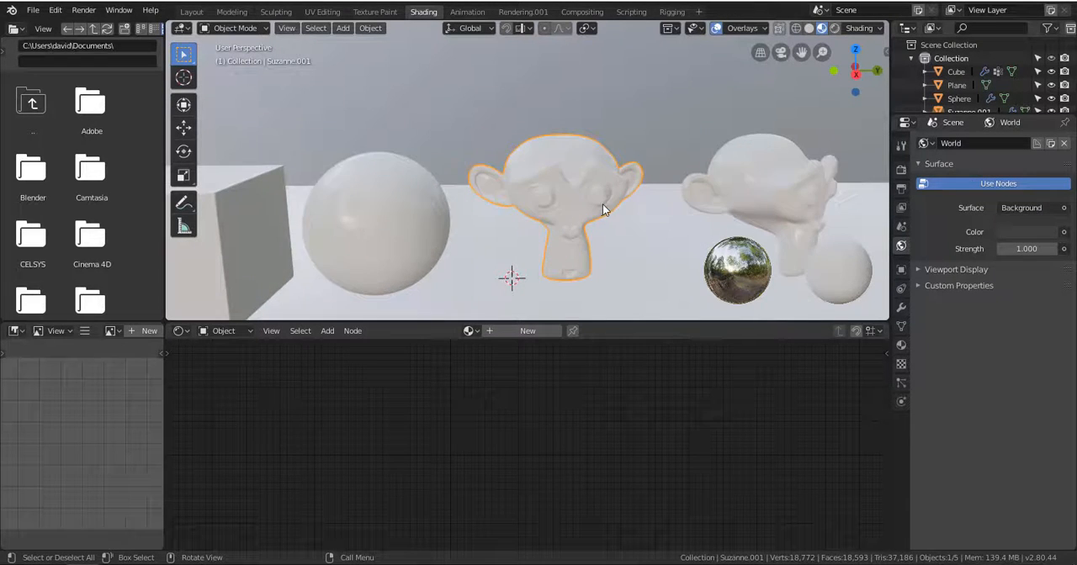
scroll(603, 204, down, 5)
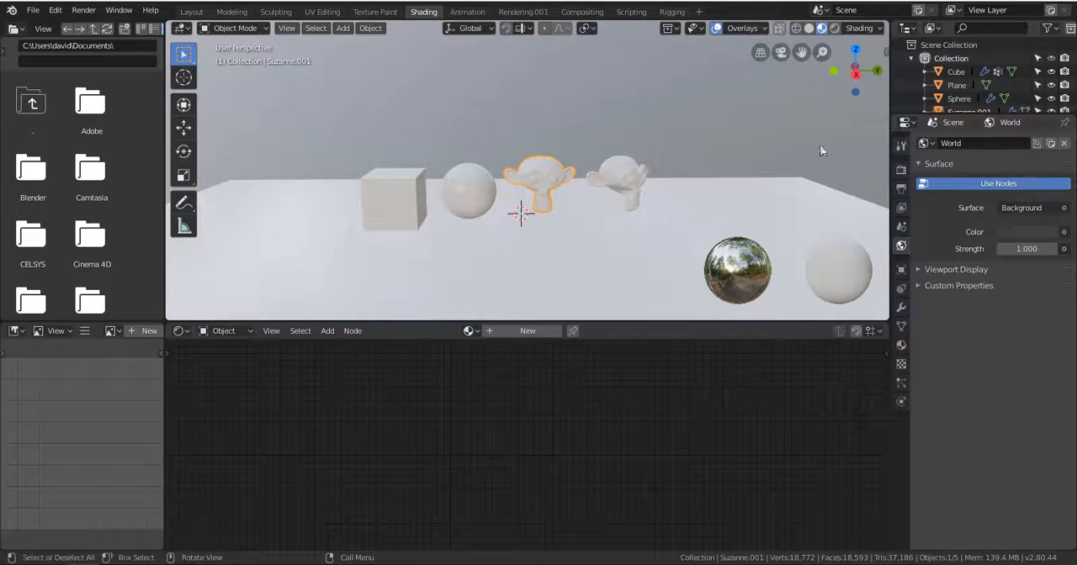
Check the version information on the splash screen and close it.
click(16, 12)
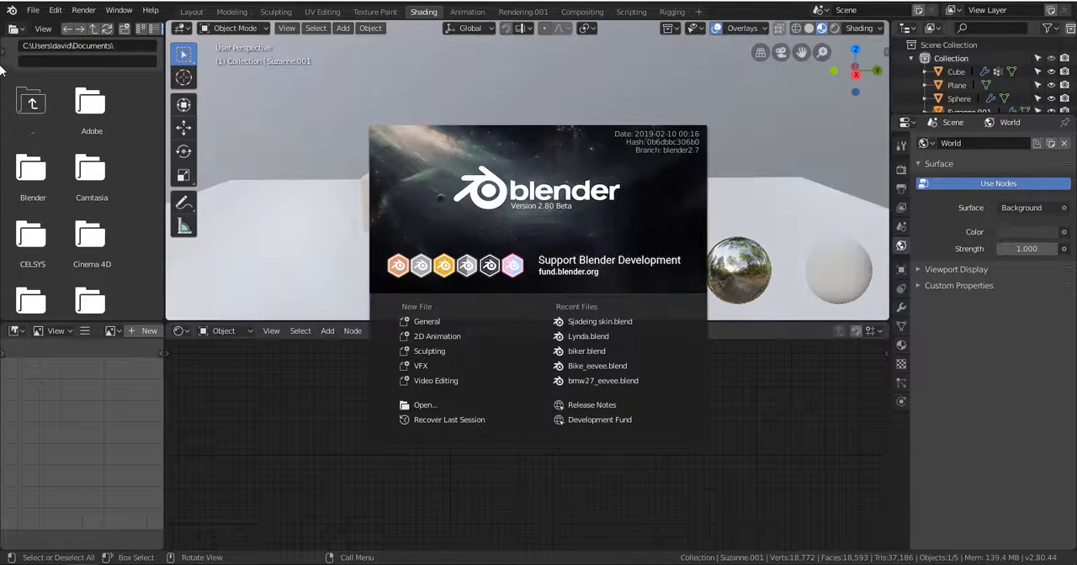
click(12, 13)
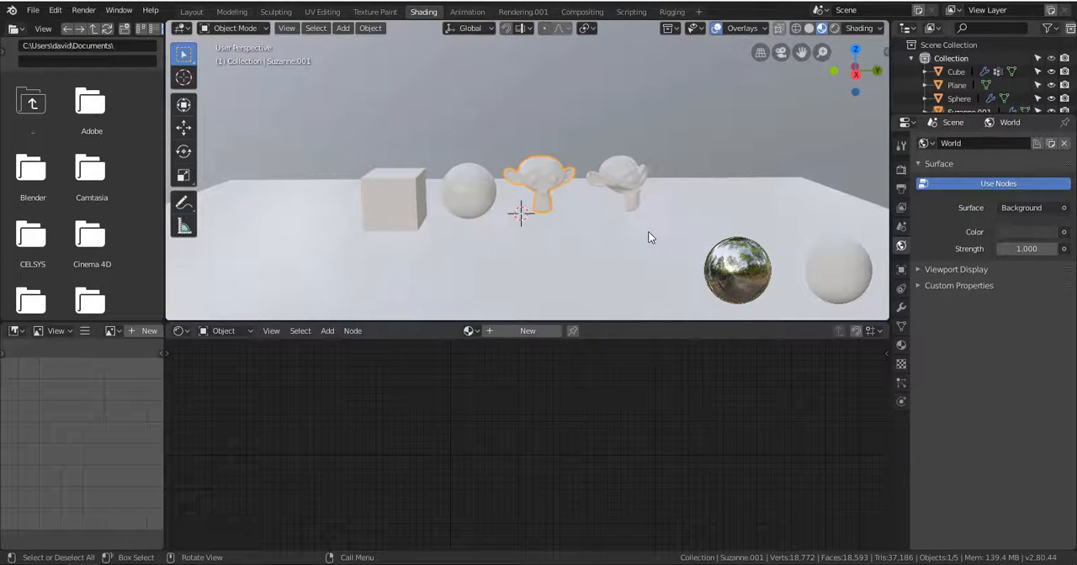
Open the scene's Render properties and view the available render engines, keeping Eevee.
click(901, 189)
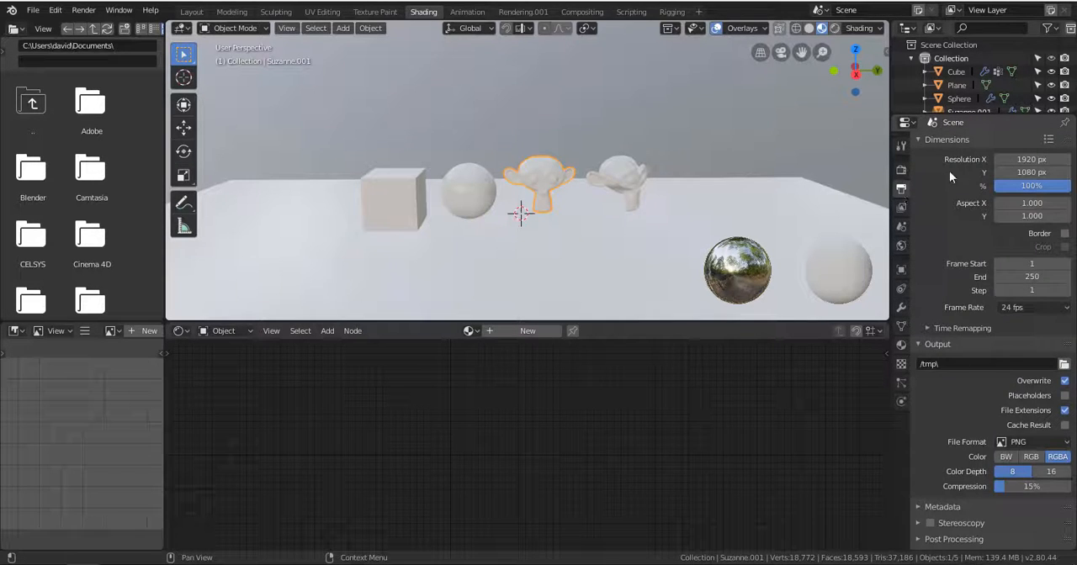
click(901, 170)
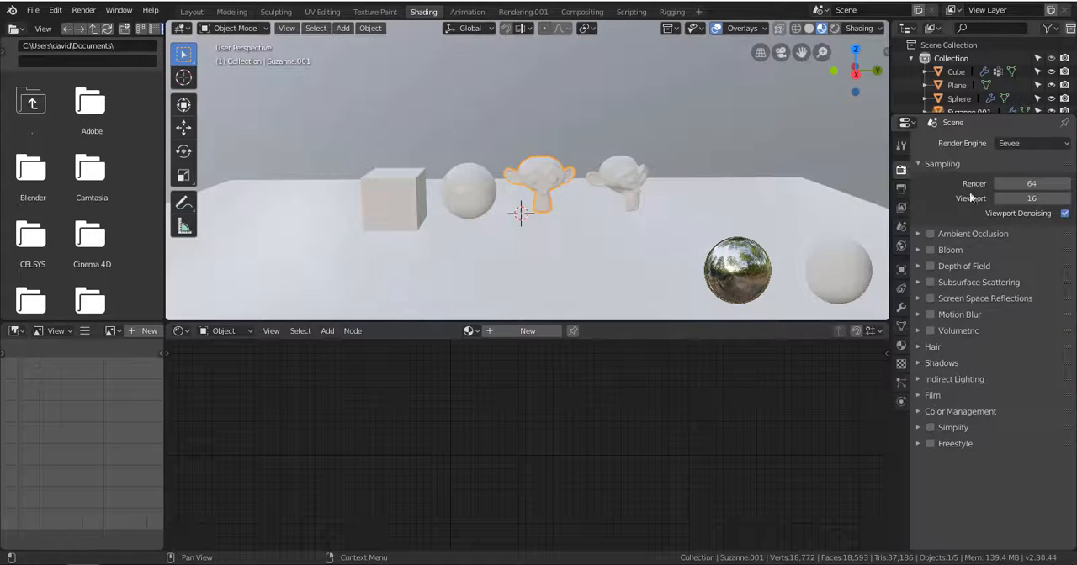
click(1014, 144)
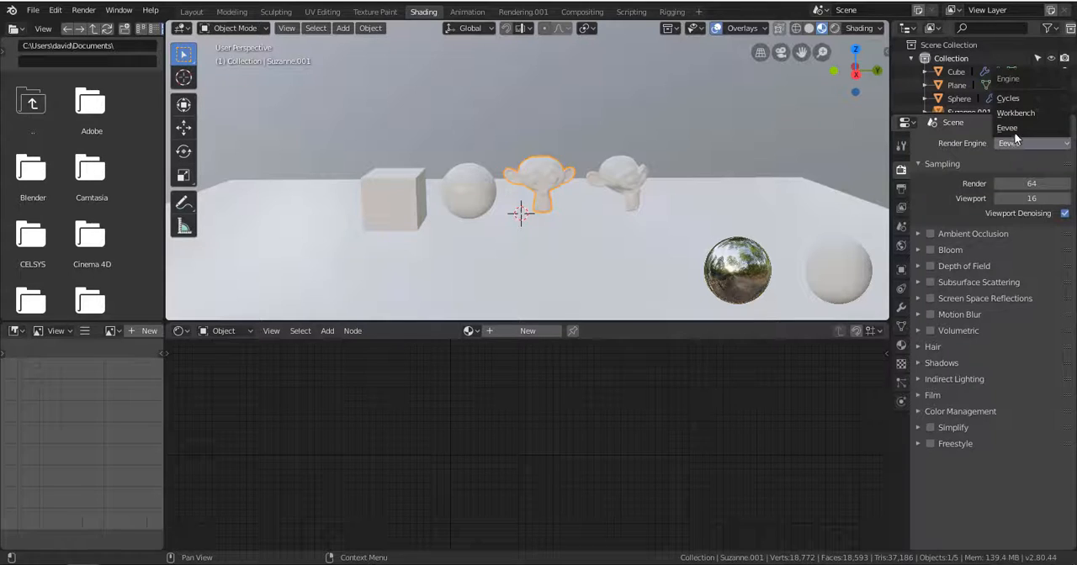
click(1017, 141)
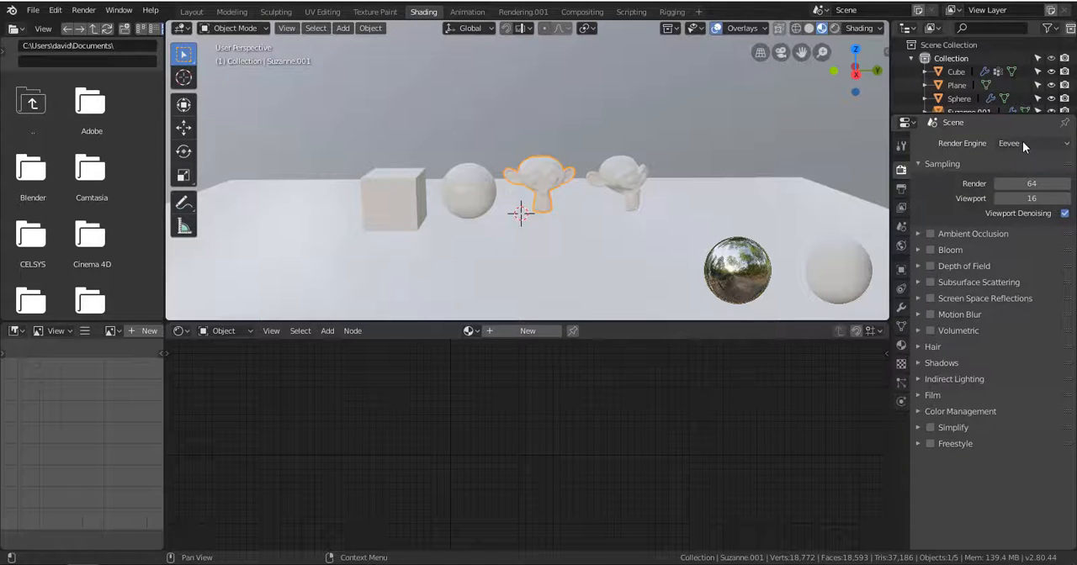
click(1021, 144)
click(1009, 149)
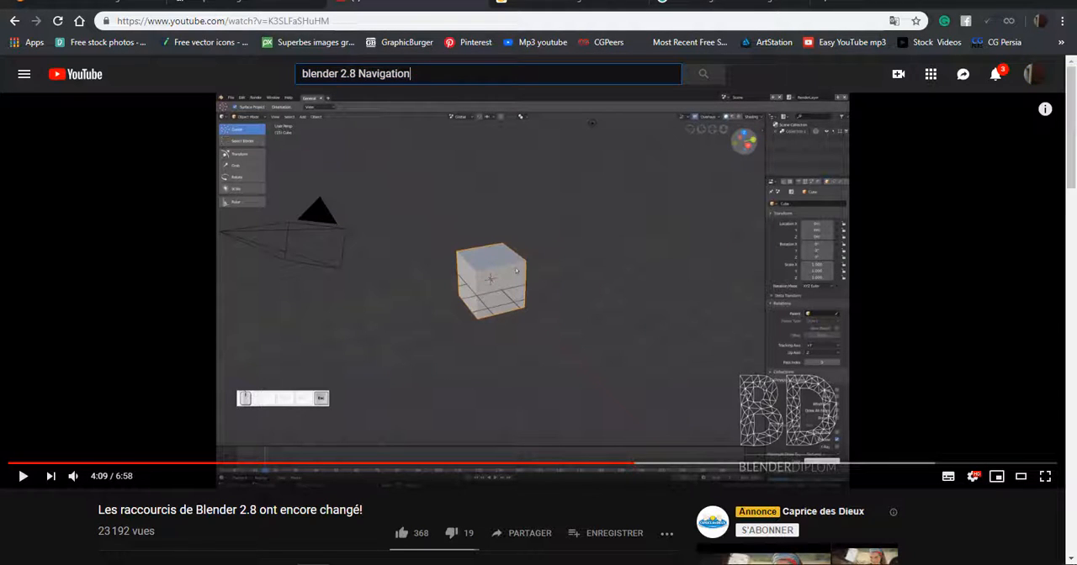
Switch to YouTube in the web browser and search for "blender eevee demo".
key(BackSpace)
key(BackSpace)
key(BackSpace)
key(BackSpace)
key(BackSpace)
key(BackSpace)
key(BackSpace)
key(BackSpace)
key(BackSpace)
key(BackSpace)
key(BackSpace)
key(BackSpace)
key(BackSpace)
key(BackSpace)
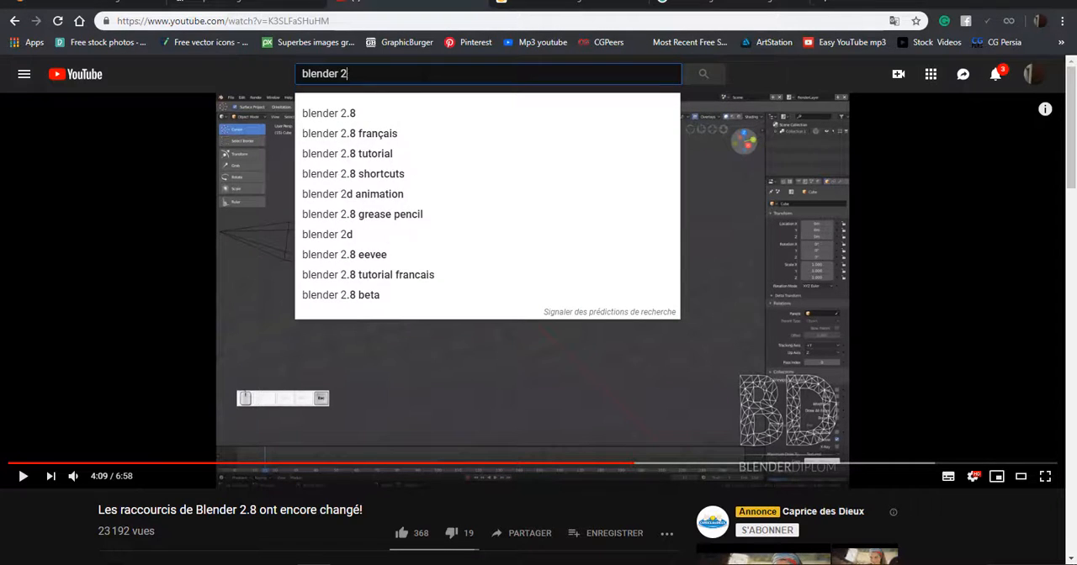
text(Eevee)
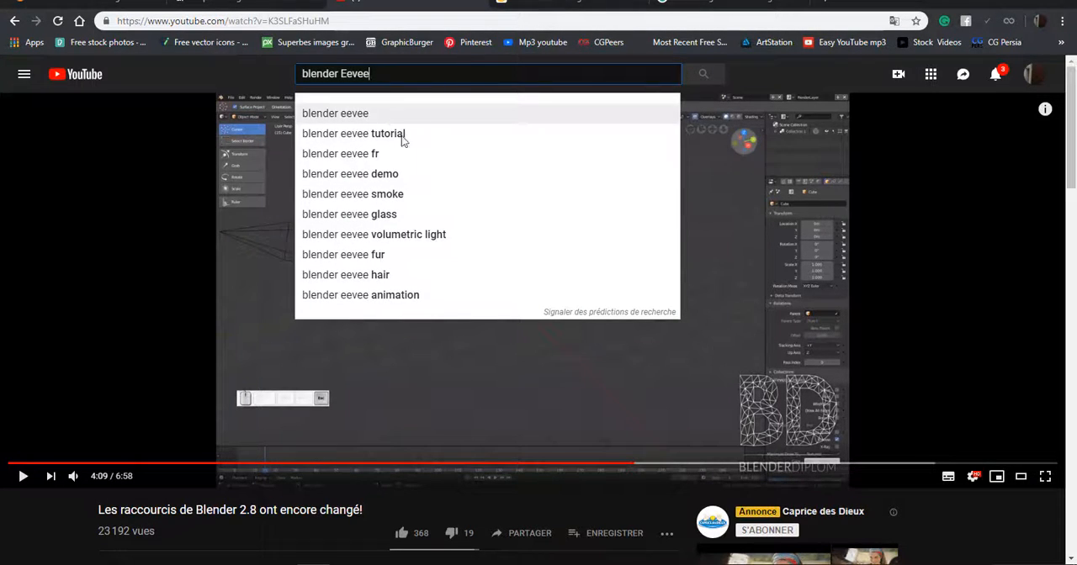
click(393, 175)
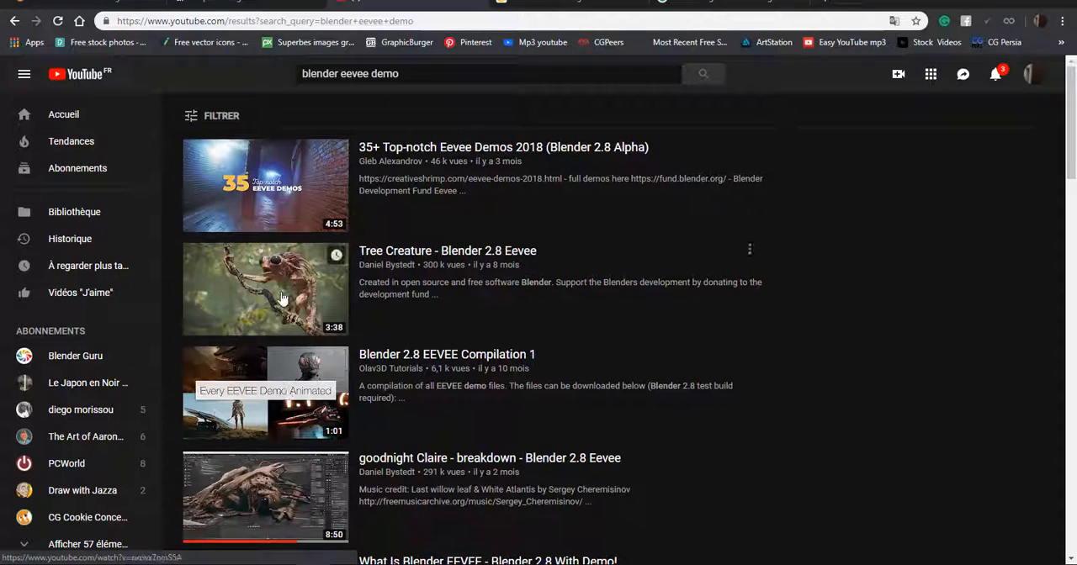
View the videos "35+ Top-notch Eevee Demos 2018" and "Blender 2.8 EEVEE Compilation 1", and return to the search results.
click(273, 196)
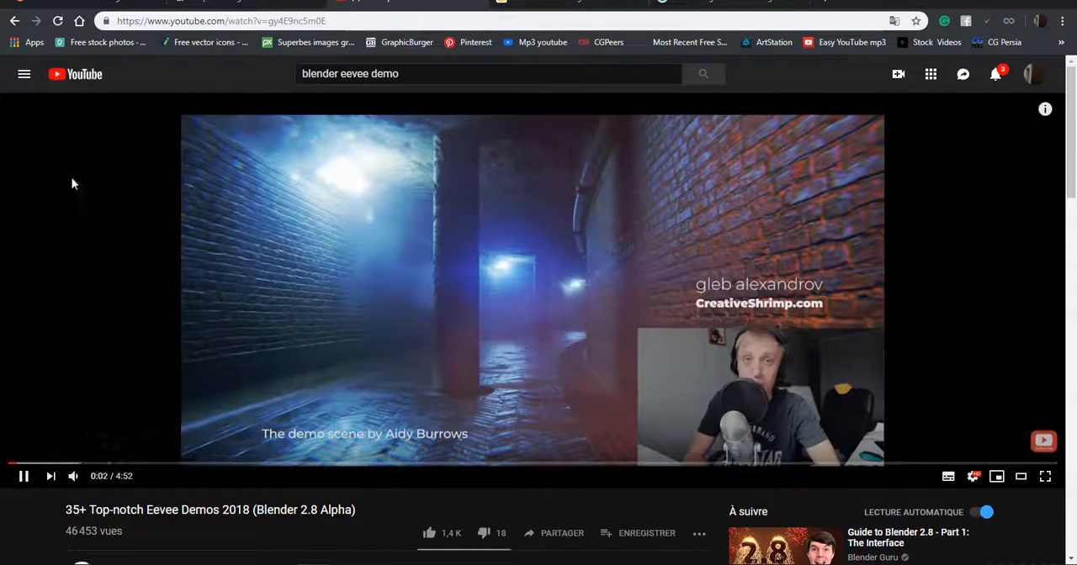
key(alt+Left)
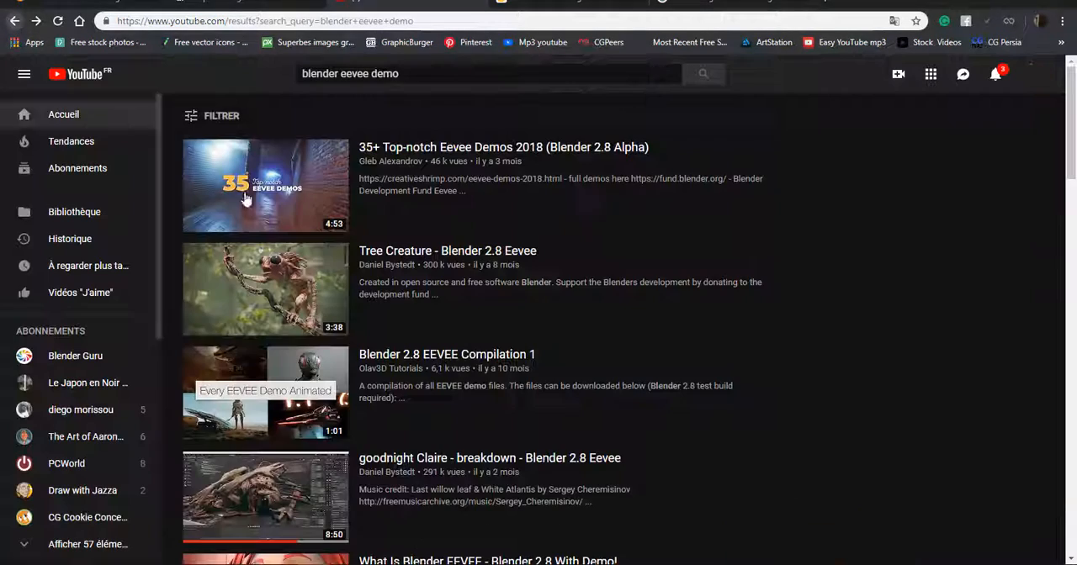
scroll(328, 266, down, 1)
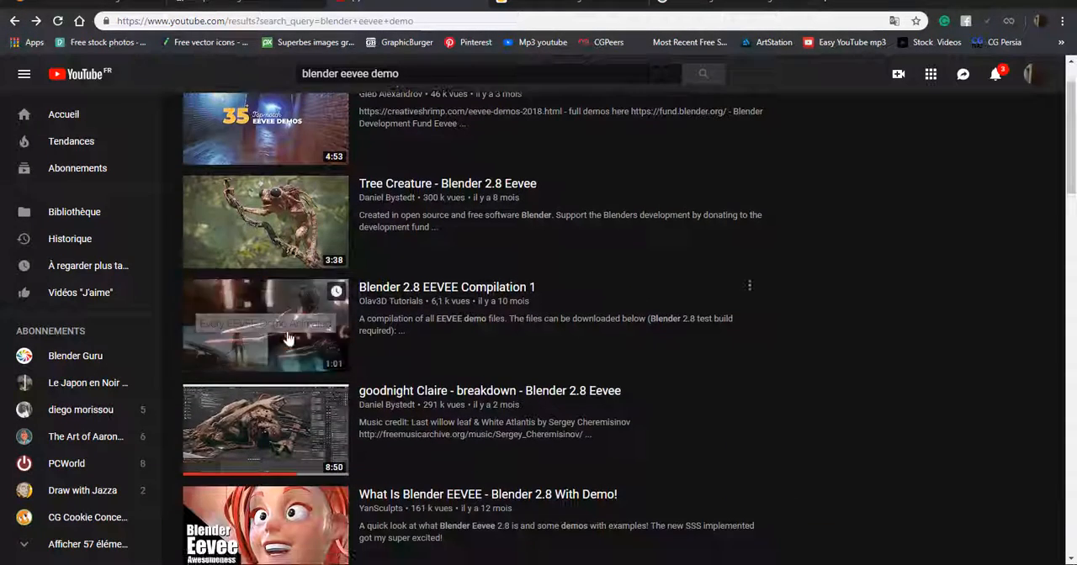
click(294, 330)
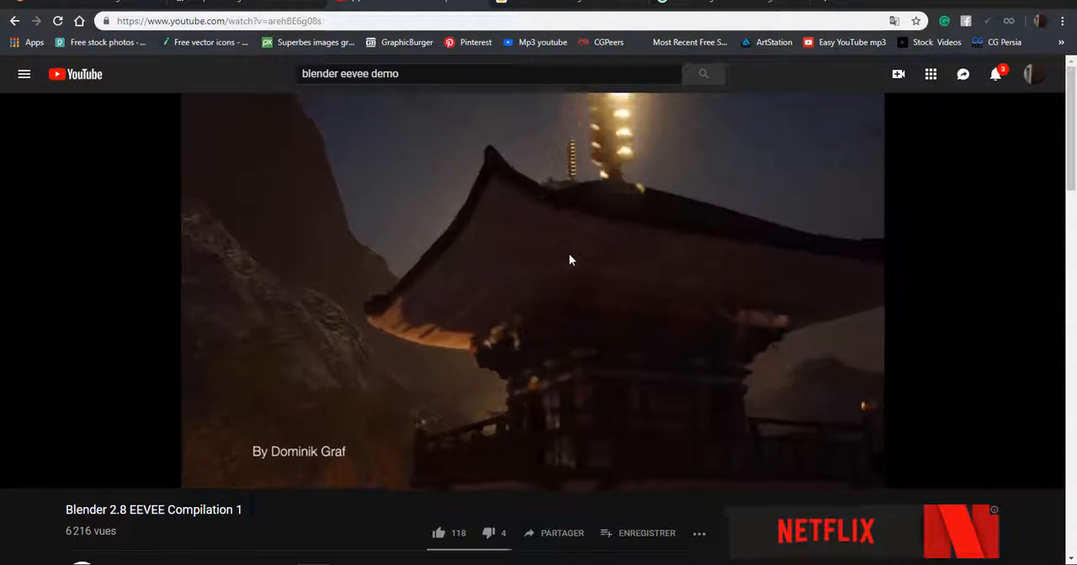
click(14, 20)
Open the video "goodnight Claire - breakdown - Blender 2.8 Eevee", skim through its different sections and pause it.
scroll(323, 229, down, 2)
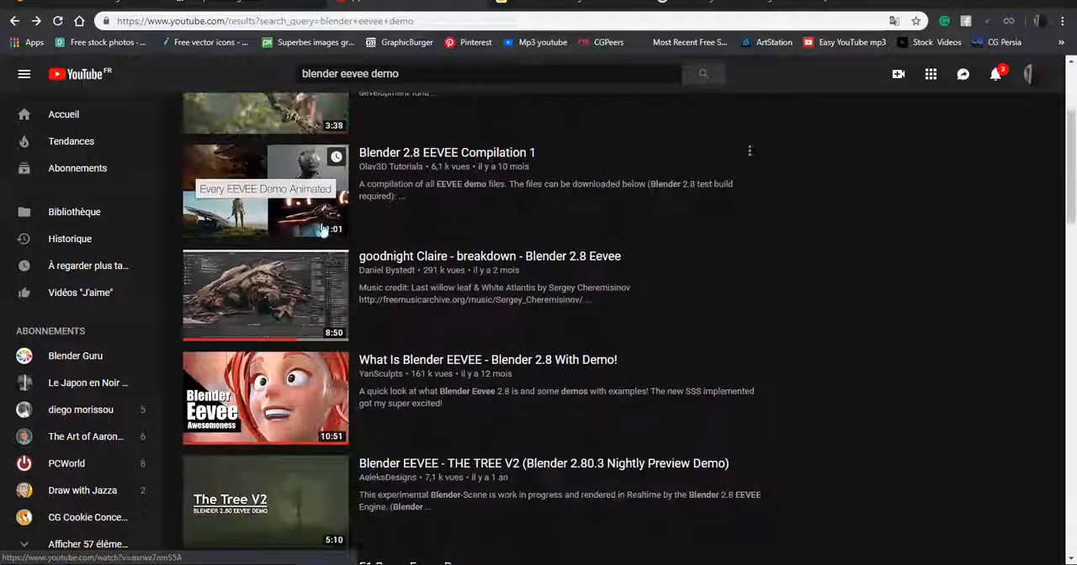
click(263, 317)
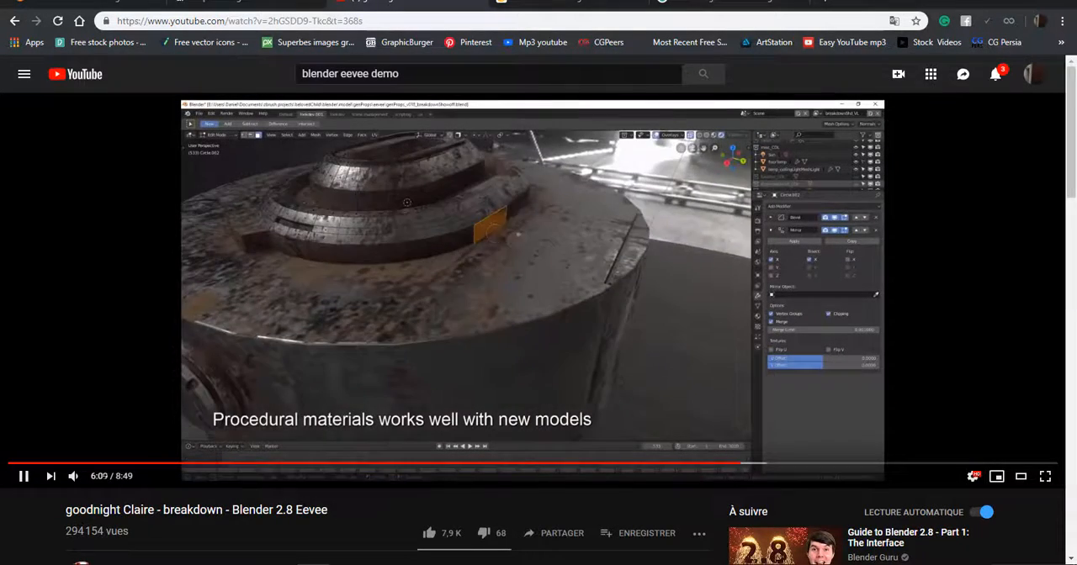
click(94, 463)
click(466, 279)
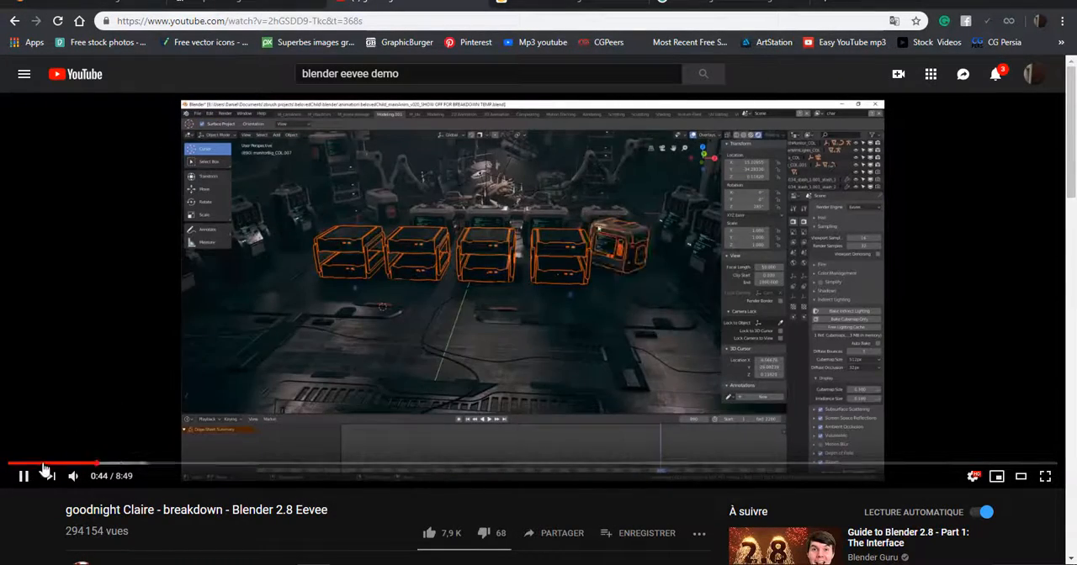
click(37, 463)
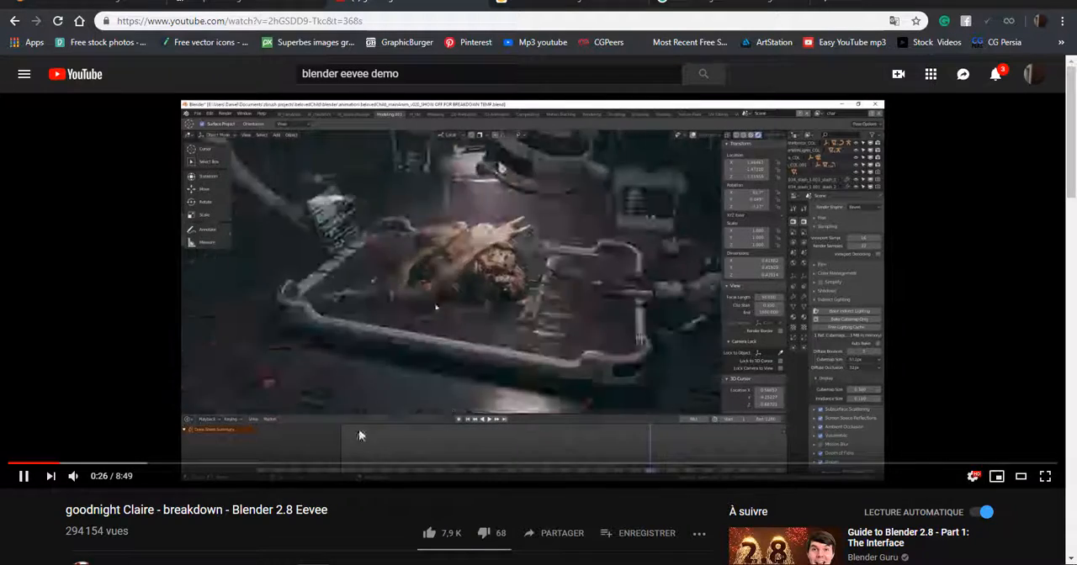
click(352, 464)
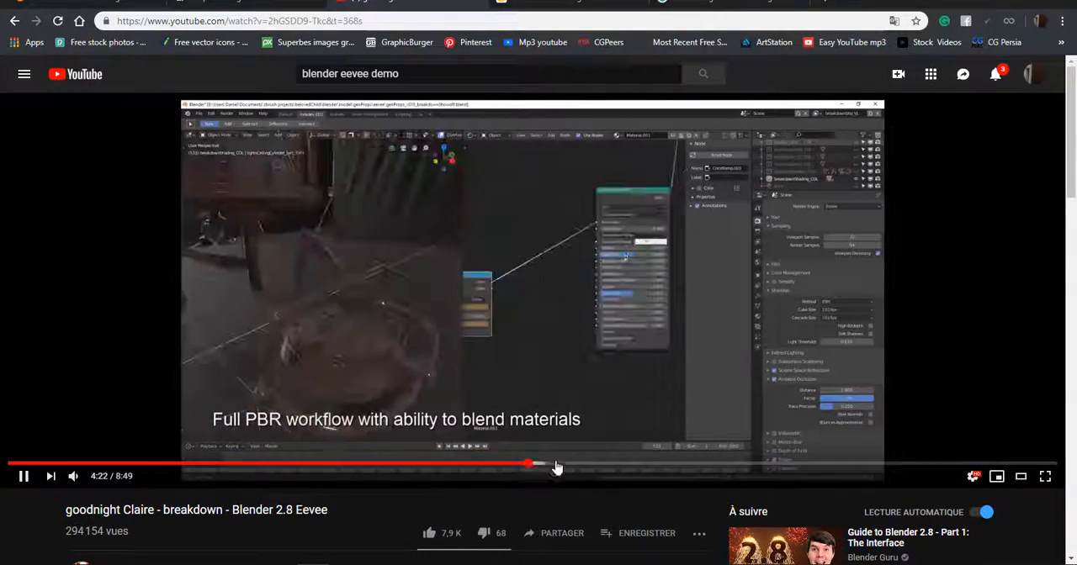
click(637, 465)
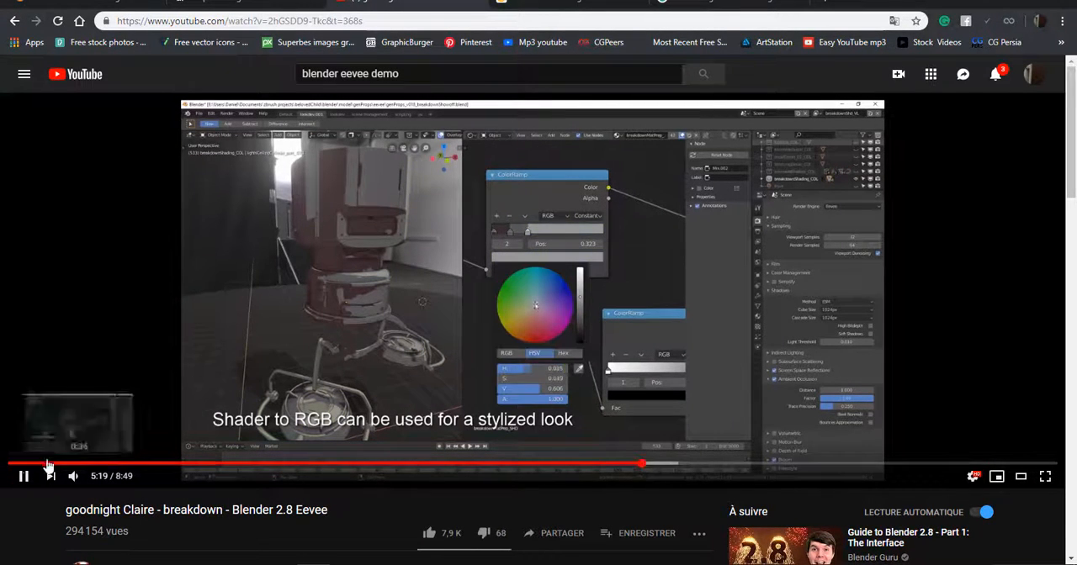
click(22, 477)
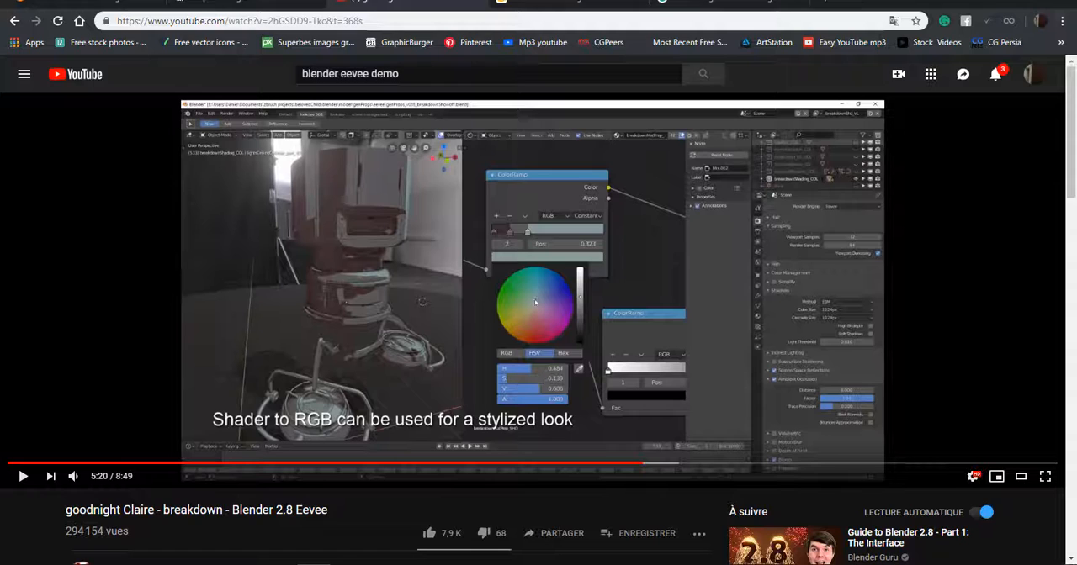
Switch back to Blender and set the render engine to Cycles.
key(alt+Tab)
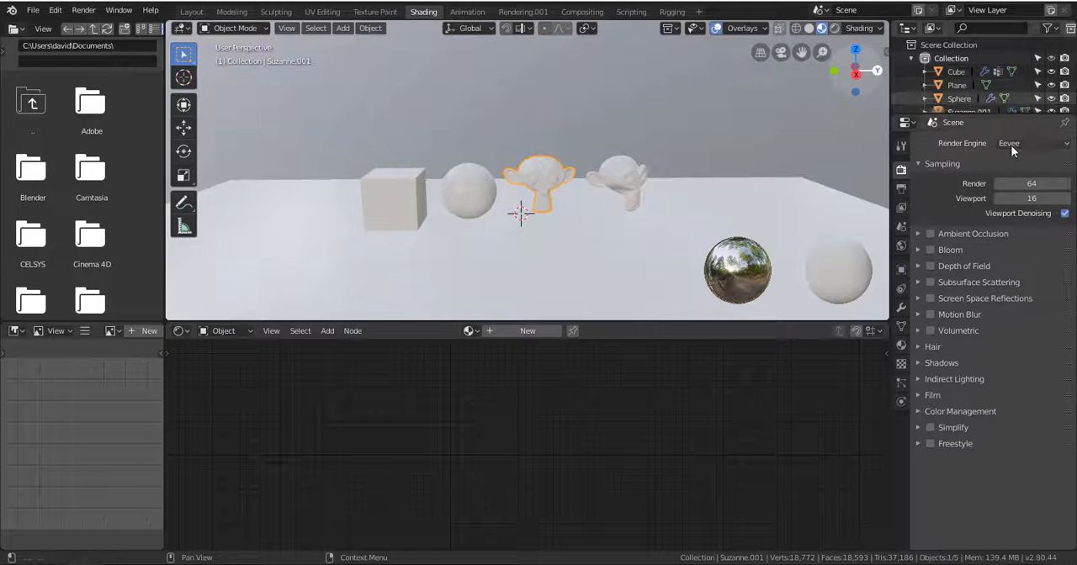
click(1011, 143)
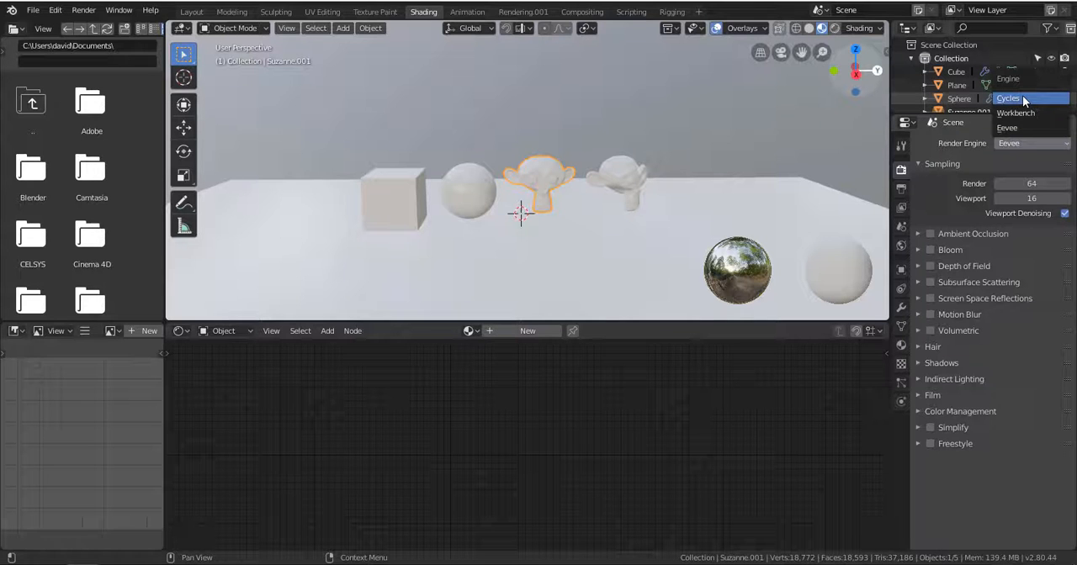
click(1022, 98)
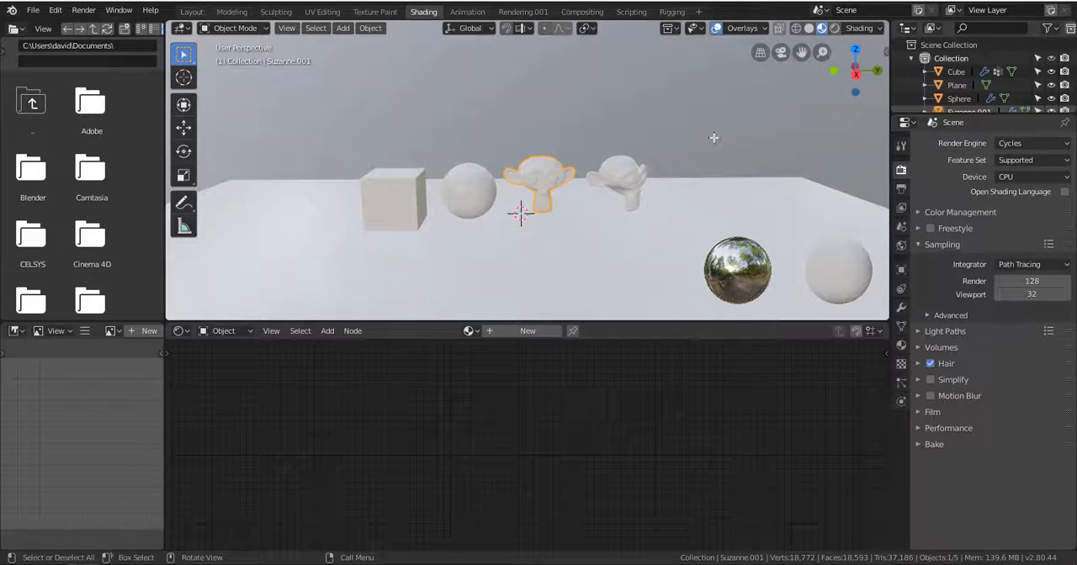
click(1014, 144)
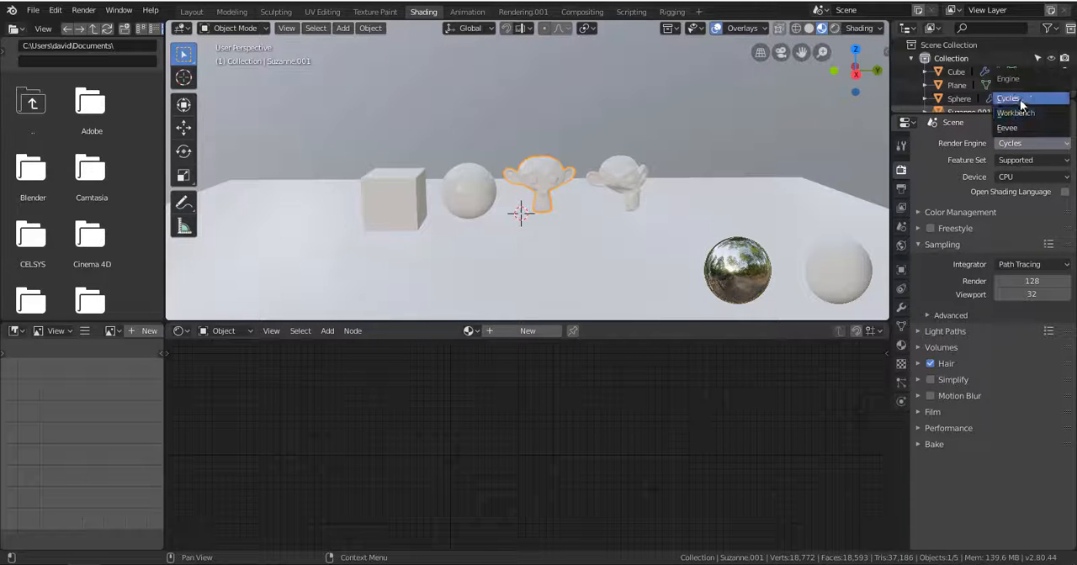
click(1019, 101)
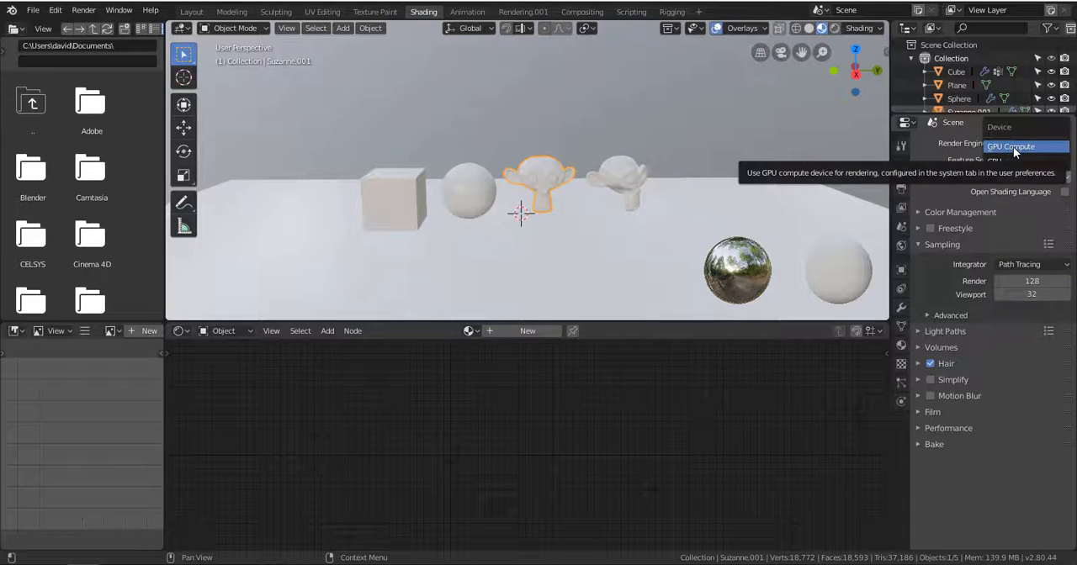
Try GPU Compute as the Cycles render device and set it back to CPU.
click(997, 175)
click(1040, 178)
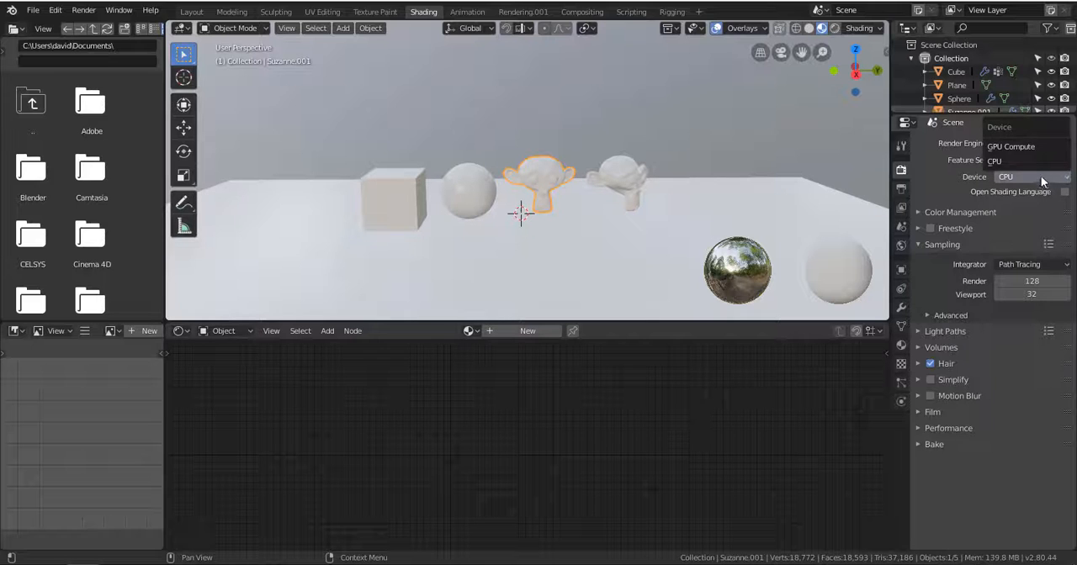
click(1030, 146)
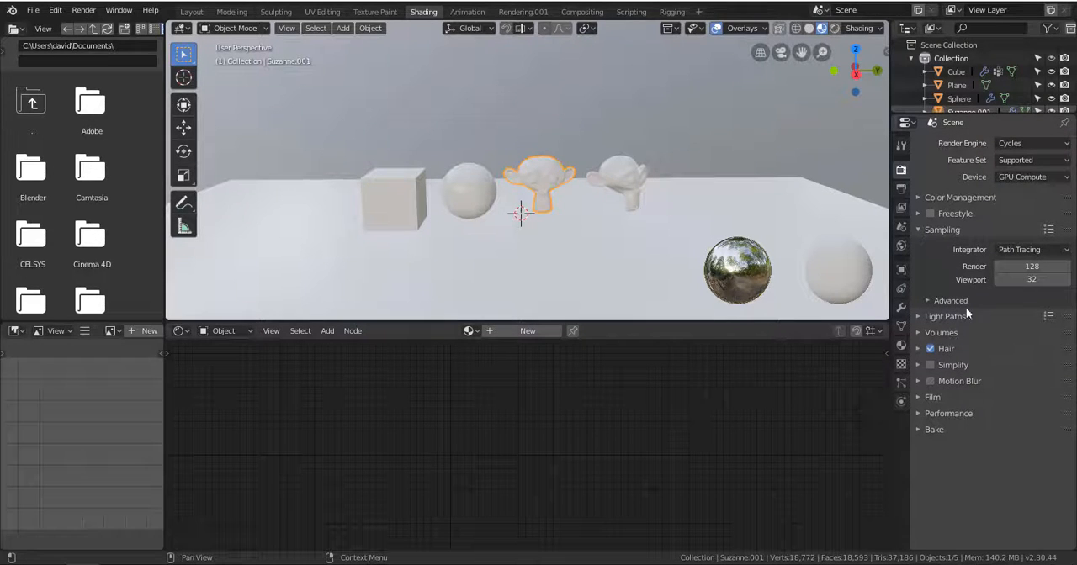
click(1001, 175)
click(1018, 145)
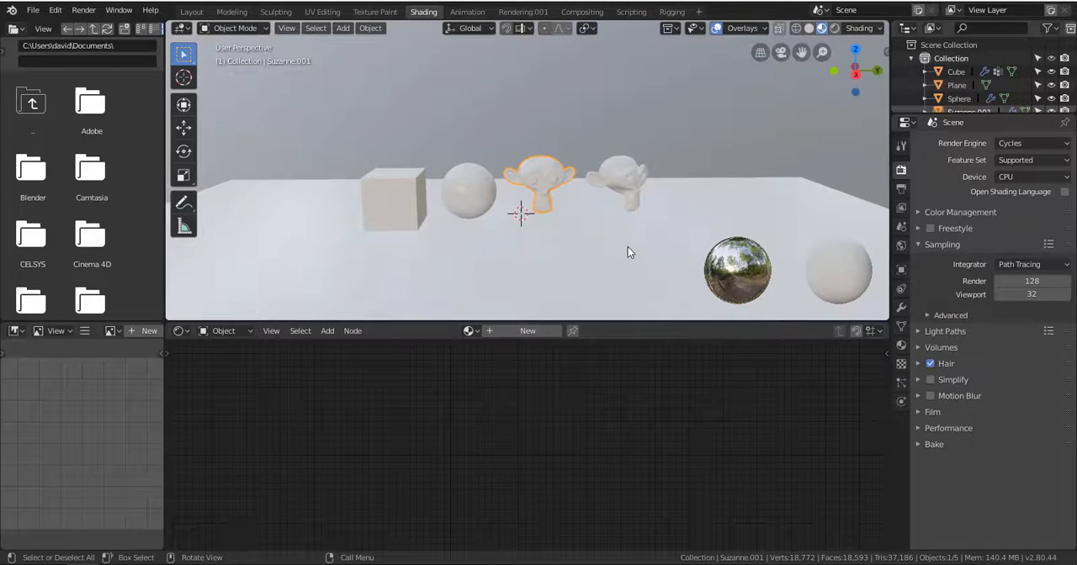
scroll(637, 238, up, 3)
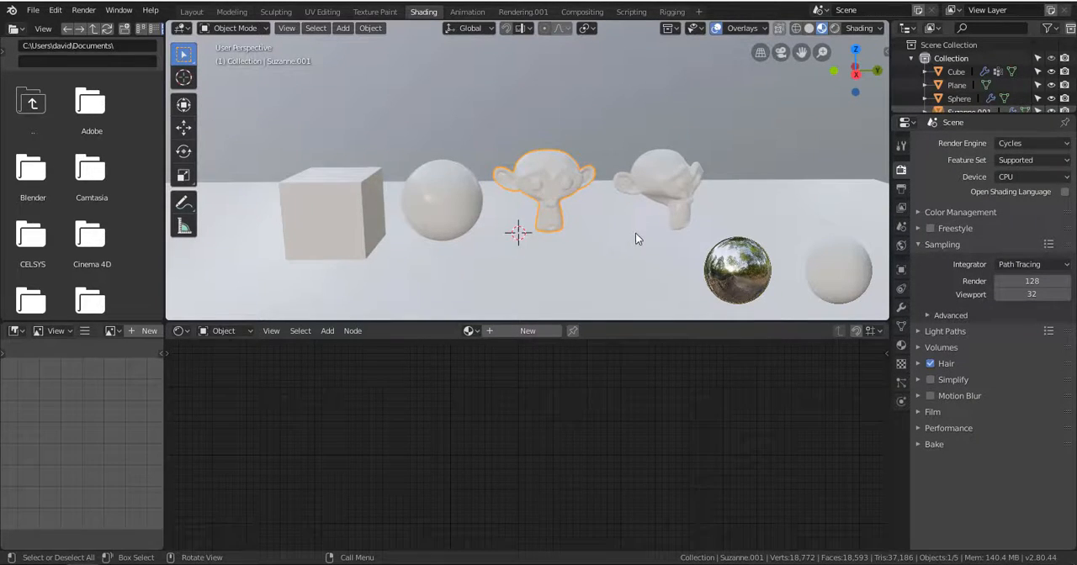
click(417, 200)
click(284, 222)
click(425, 206)
click(563, 157)
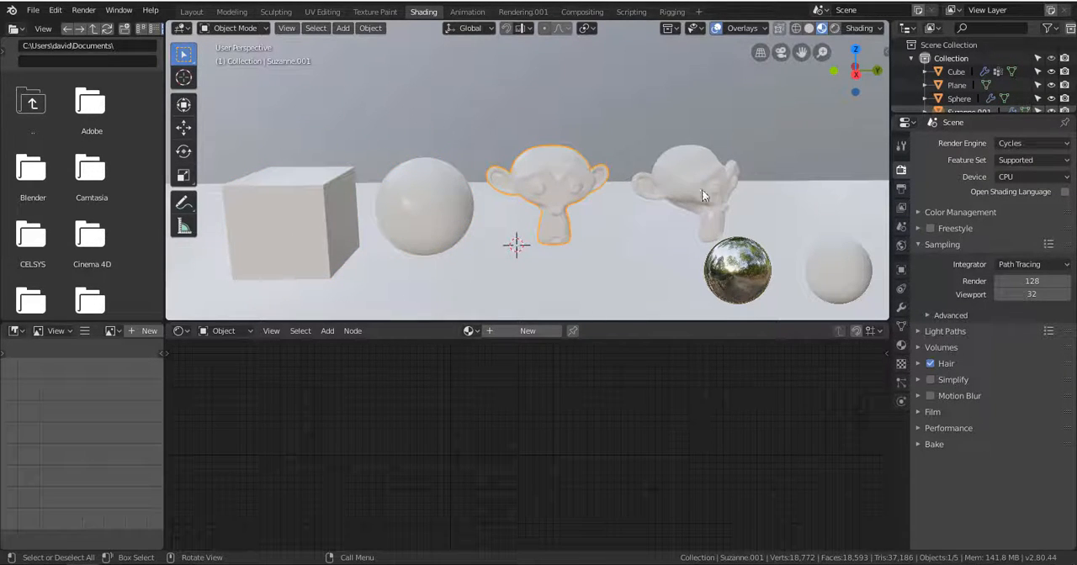
scroll(679, 185, down, 4)
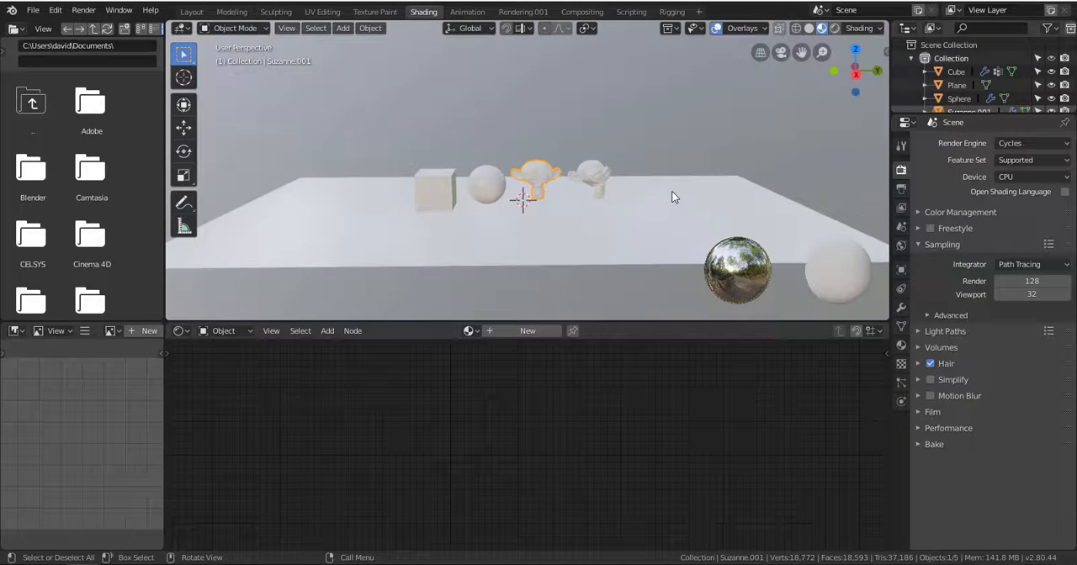
scroll(673, 197, up, 2)
Try to render a still image of the scene.
click(84, 10)
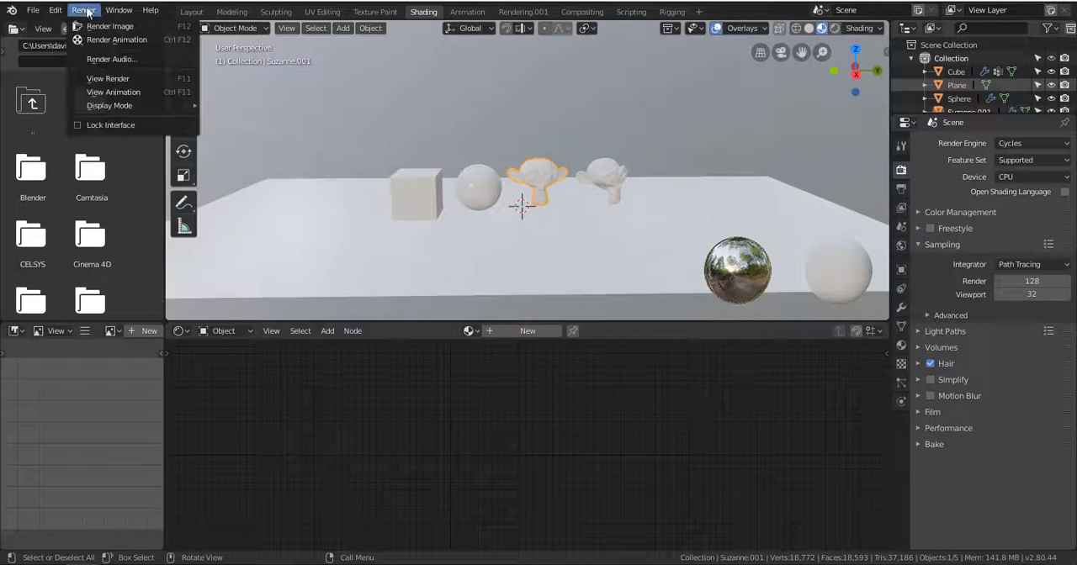
click(157, 25)
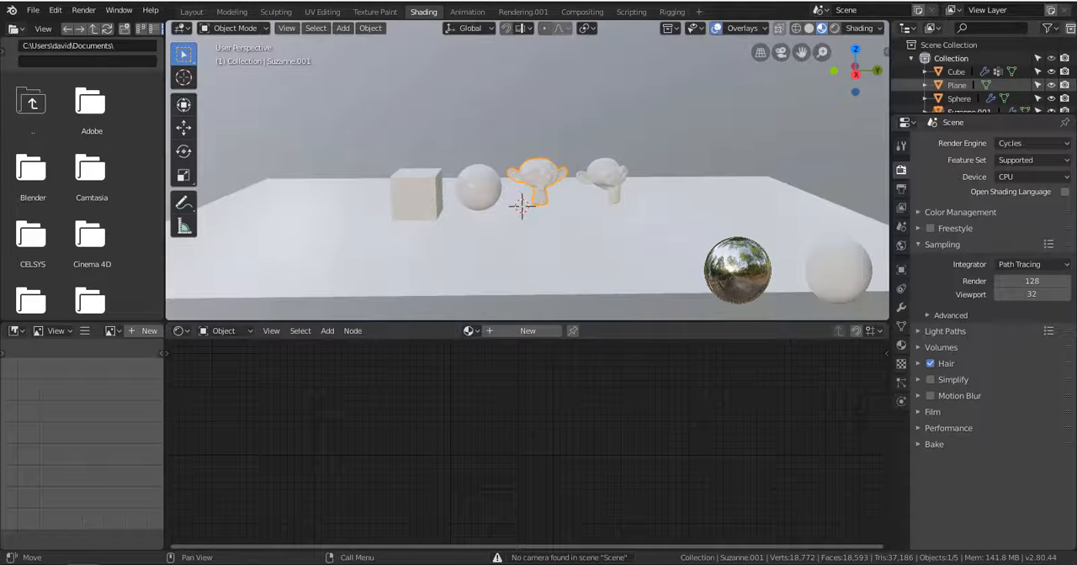
scroll(524, 172, down, 3)
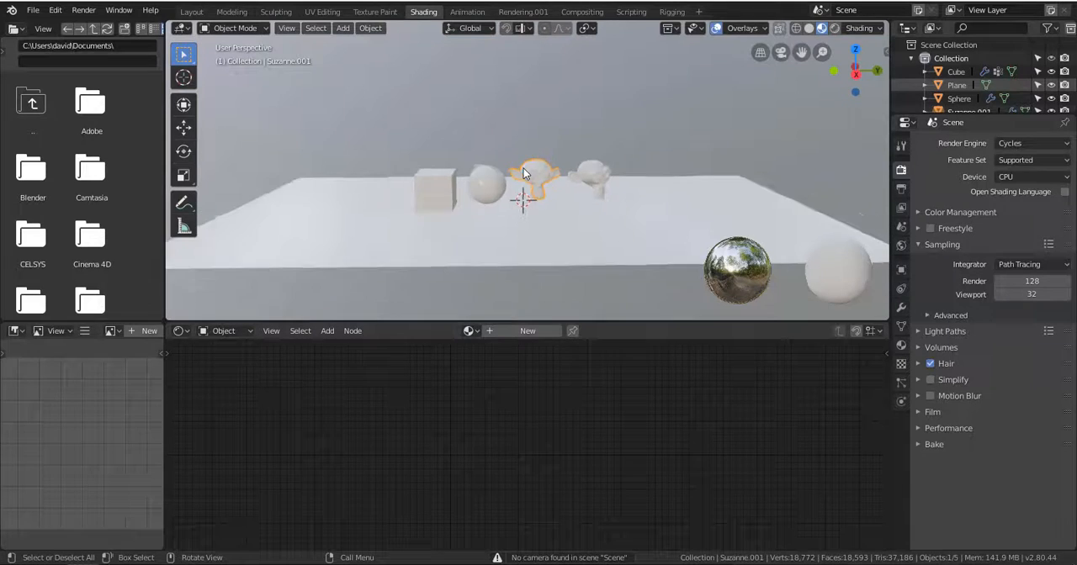
scroll(522, 197, down, 2)
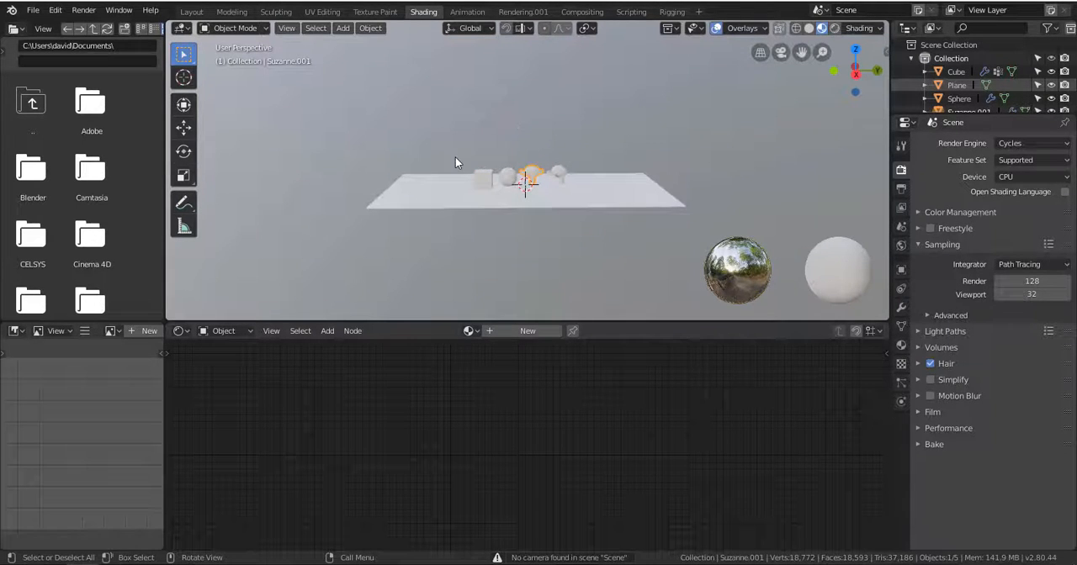
scroll(540, 206, up, 3)
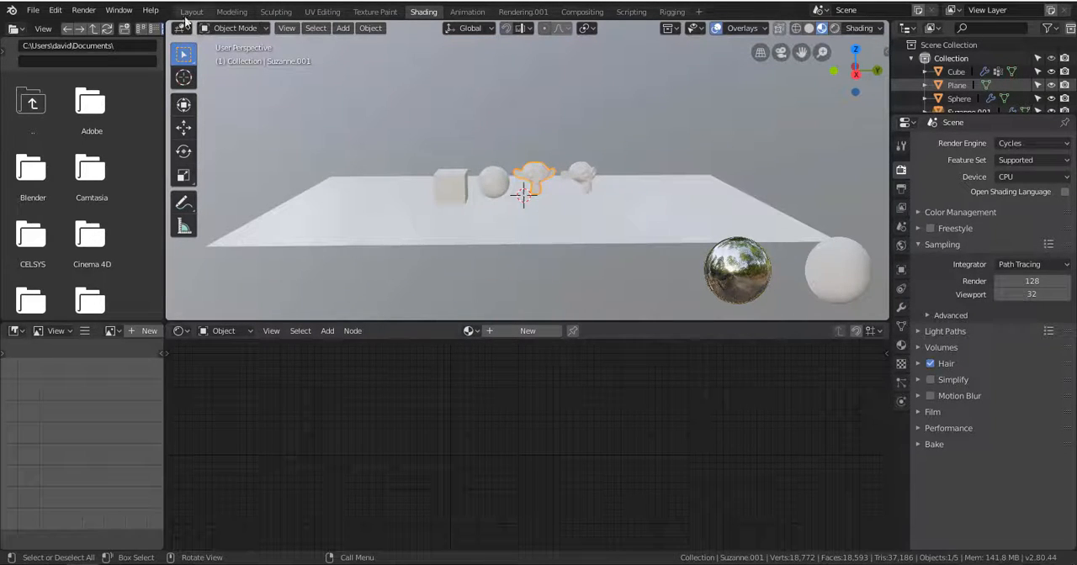
In the Layout workspace, add a camera at the world origin facing along X and scale it up to about 8.5.
click(191, 12)
scroll(556, 312, down, 5)
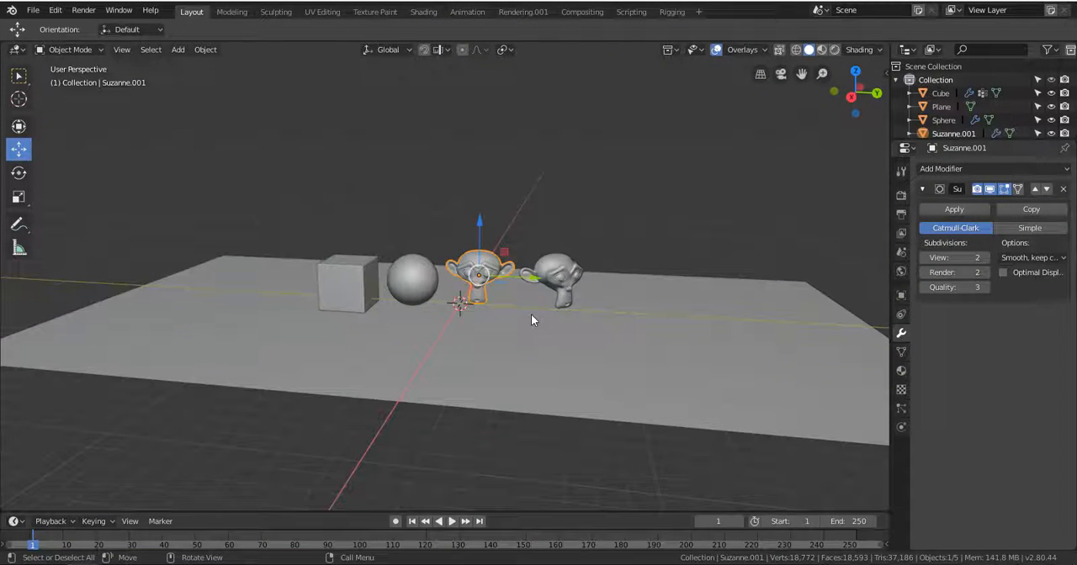
key(KP_1)
key(KP_3)
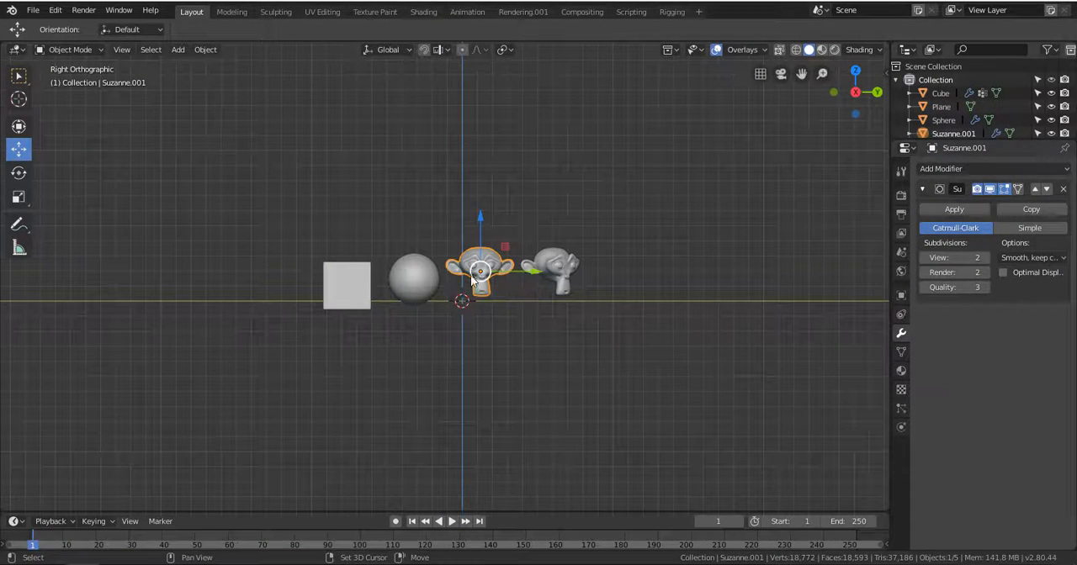
key(shift+a)
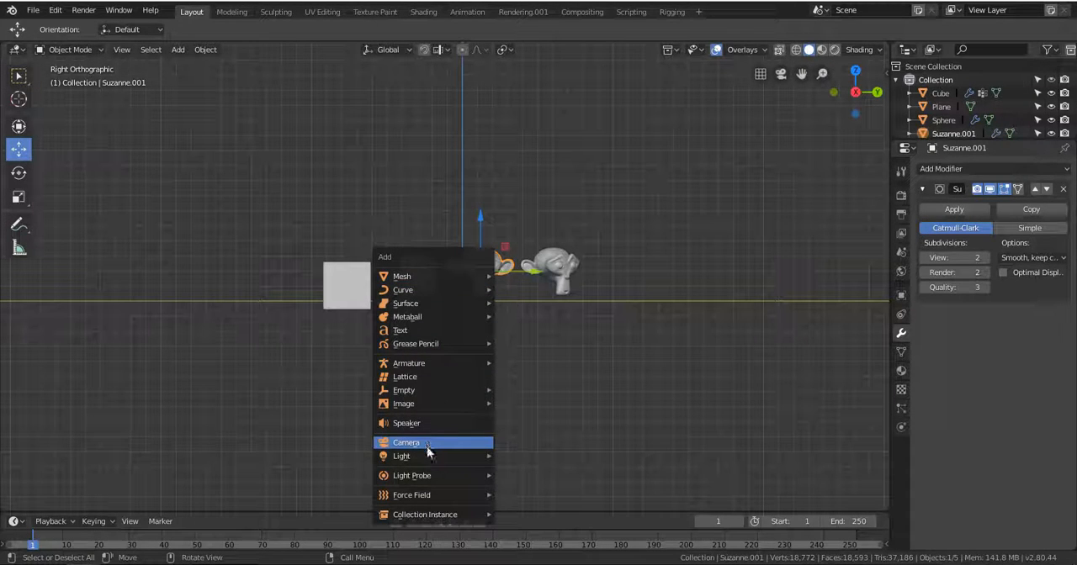
click(178, 53)
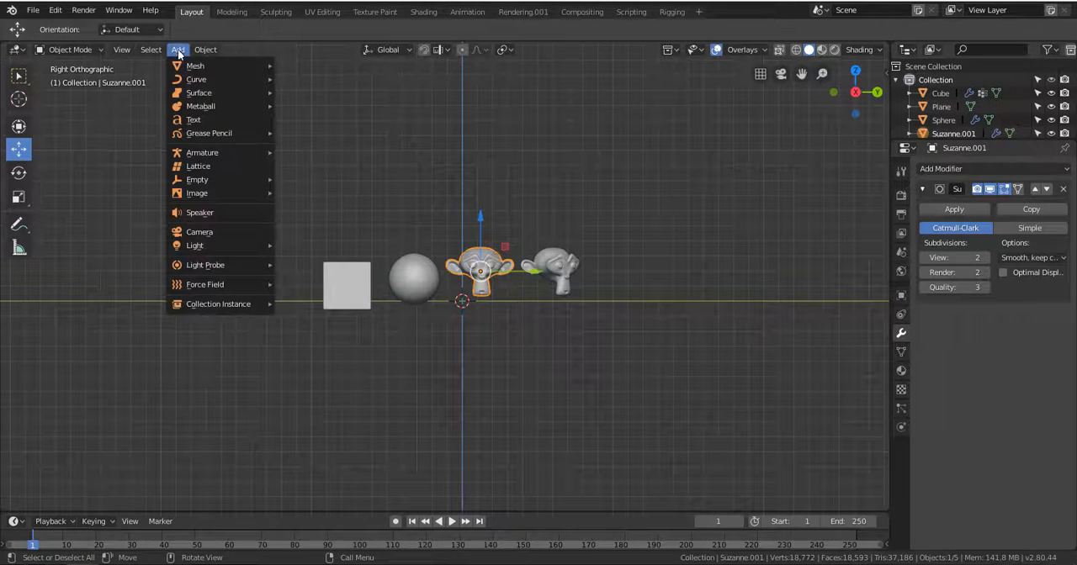
click(205, 231)
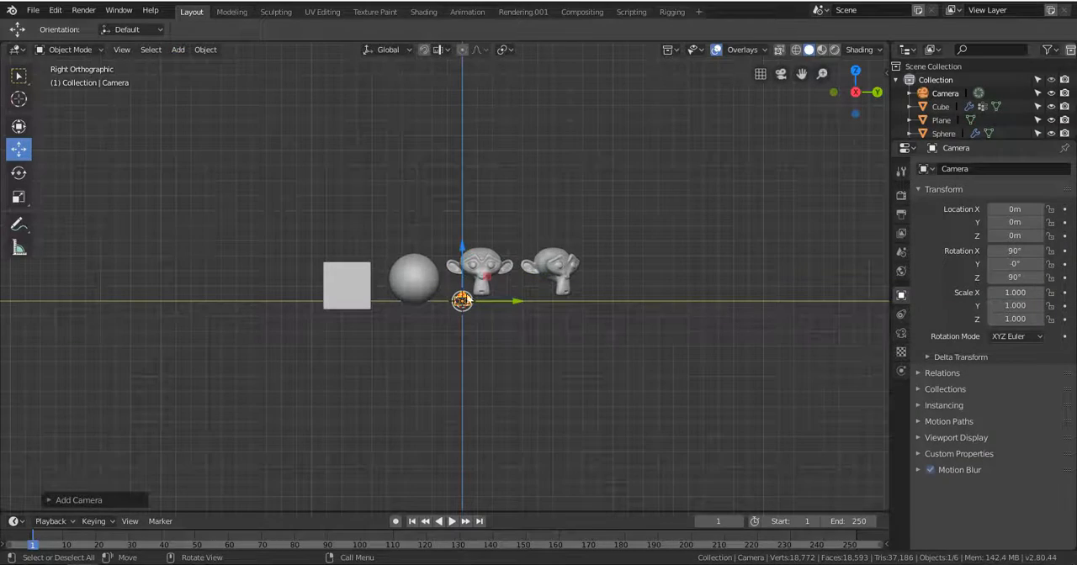
key(s)
click(663, 411)
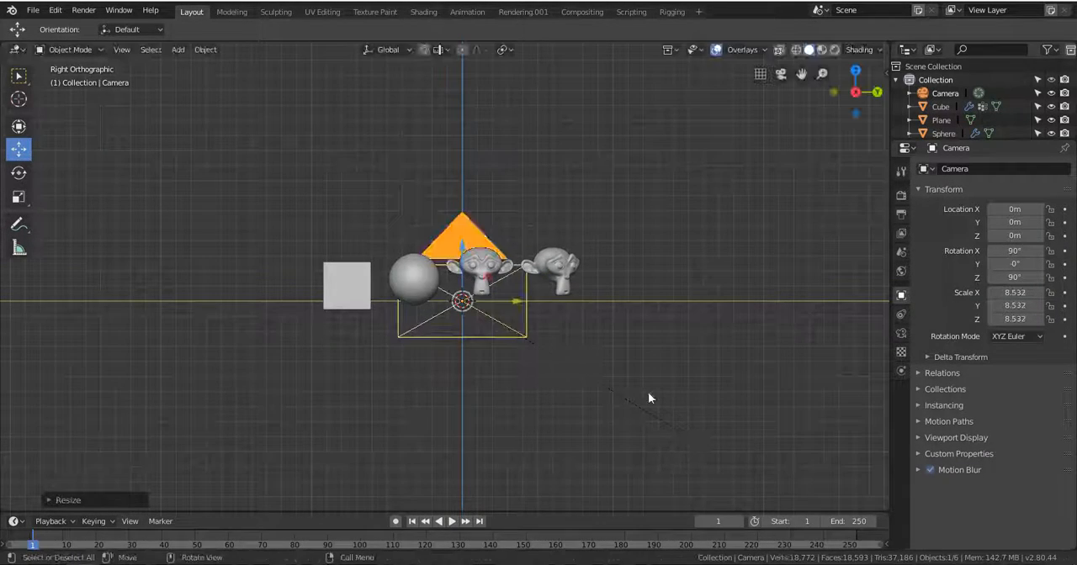
Move the camera along the X axis to about 43.6 m in front of the objects and look through it.
key(KP_7)
scroll(501, 278, down, 3)
key(g)
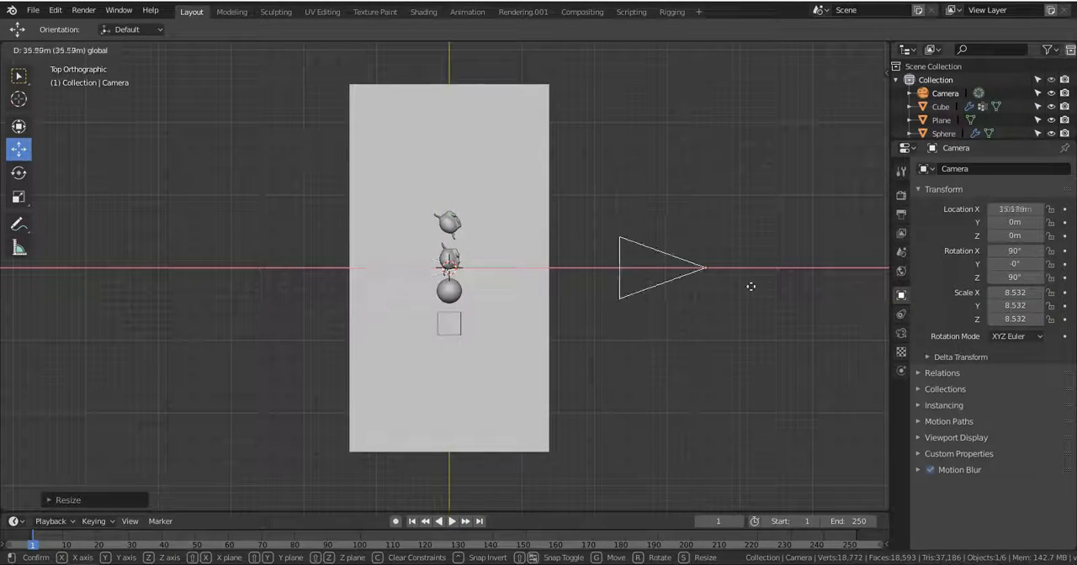
click(814, 292)
key(KP_0)
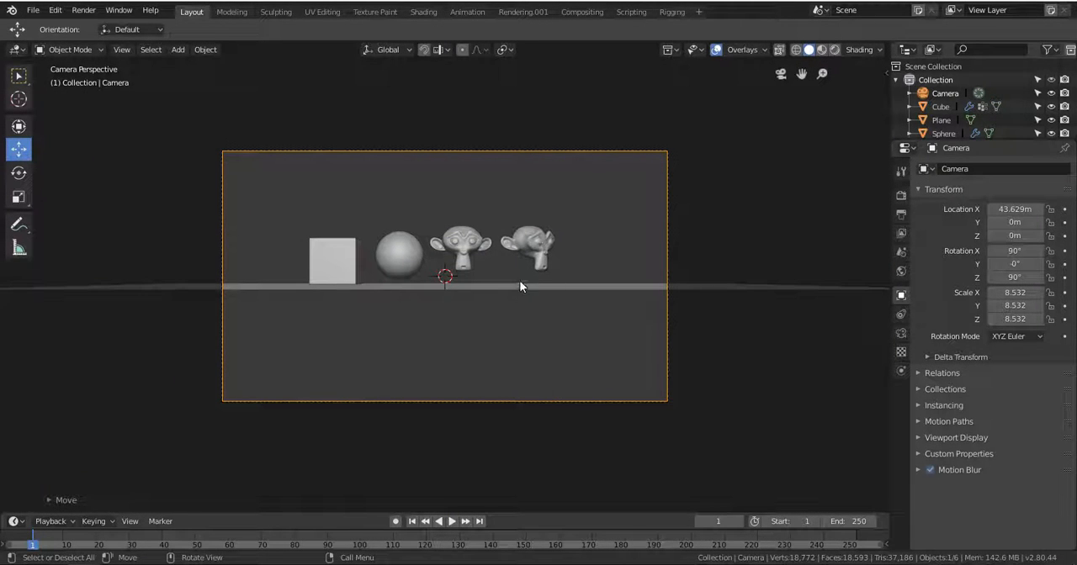
In a wireframe front view, reposition the camera to about 33 m on X and 5.9 m on Z.
middle_drag(520, 280, 530, 296)
key(KP_1)
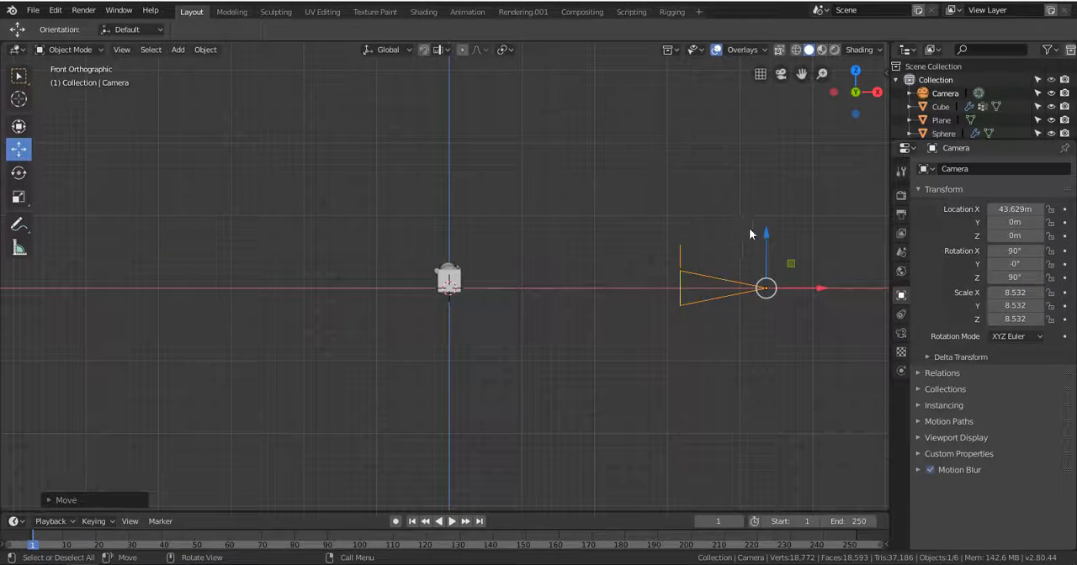
click(796, 51)
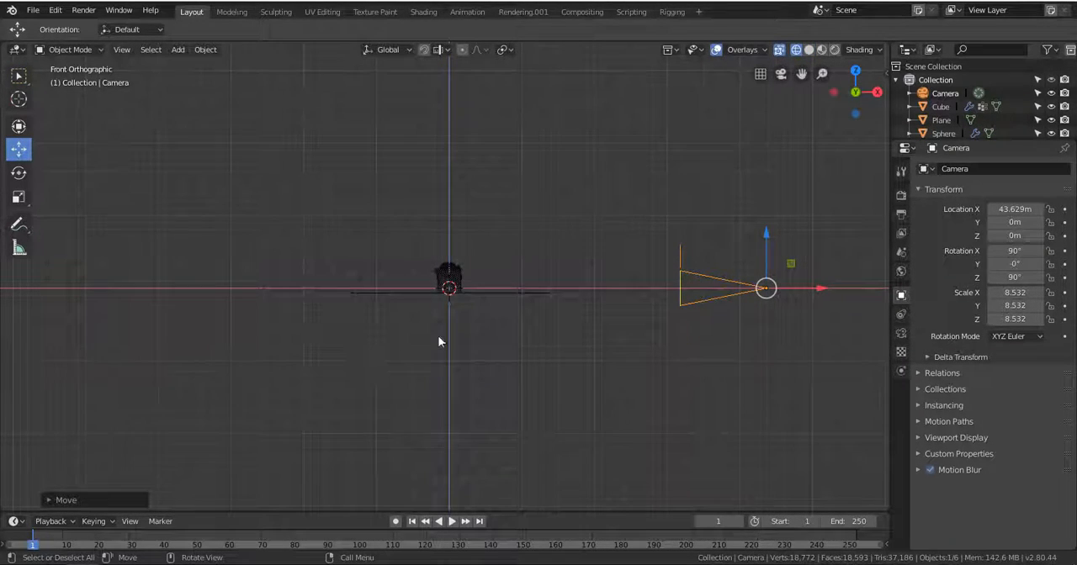
scroll(450, 315, up, 3)
scroll(765, 244, down, 2)
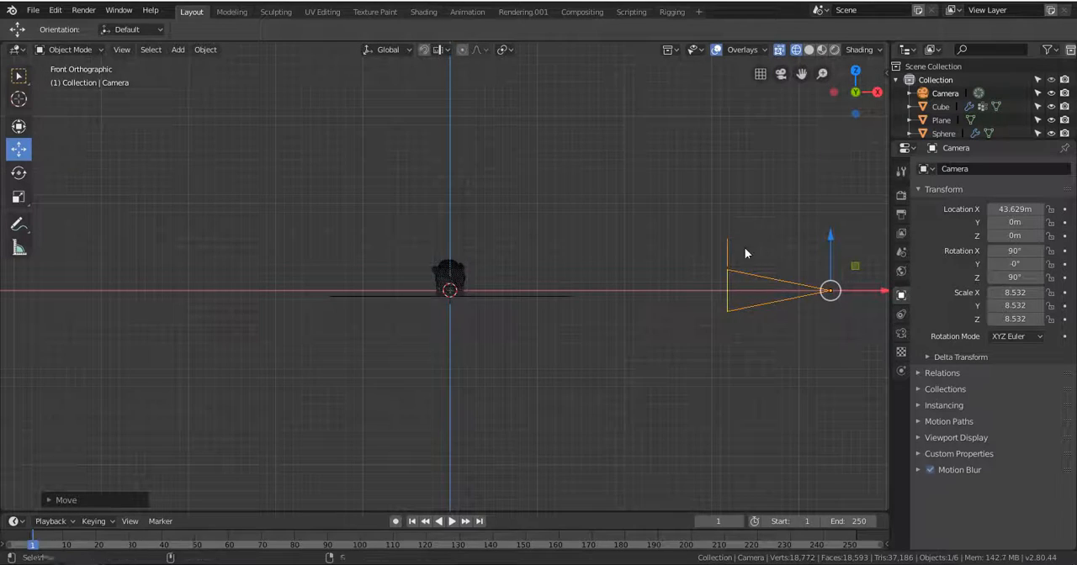
shift+middle_drag(744, 253, 578, 292)
click(808, 50)
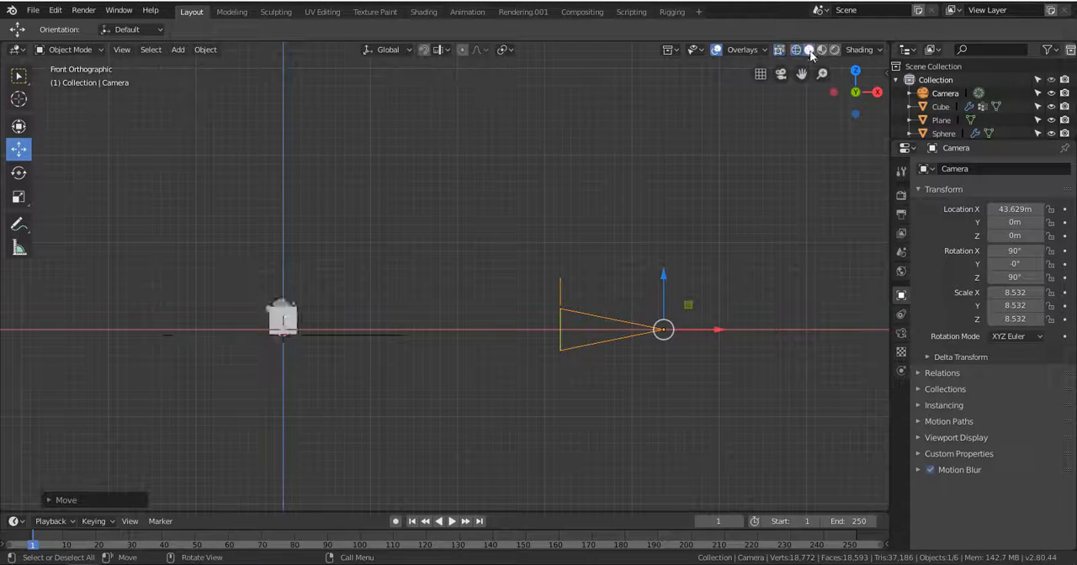
click(796, 50)
drag(665, 288, 654, 236)
drag(716, 286, 644, 307)
Tilt the camera down towards the objects to an X rotation of about 75.8° and look through it.
key(r)
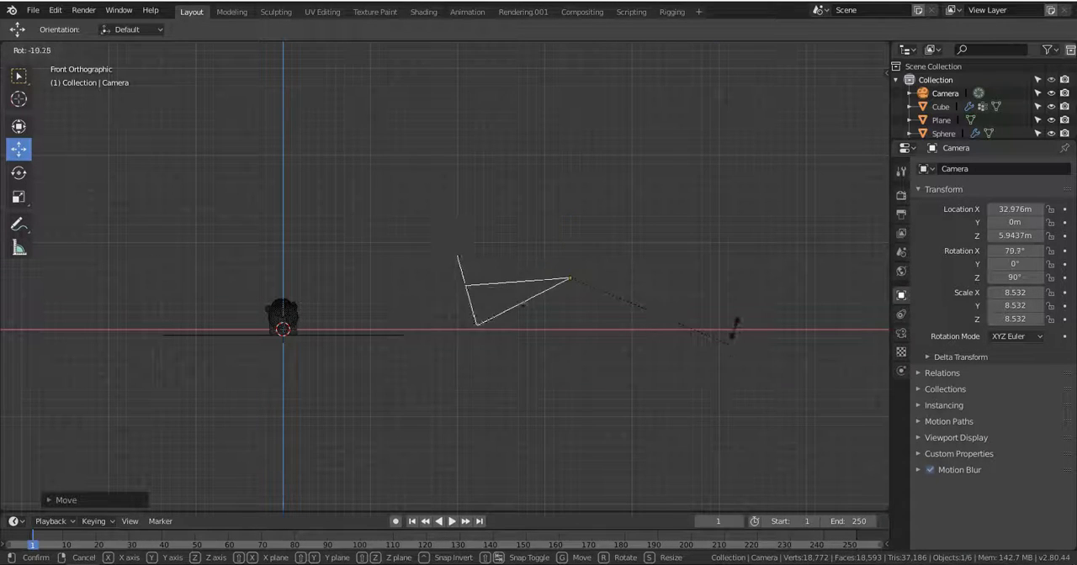
click(729, 335)
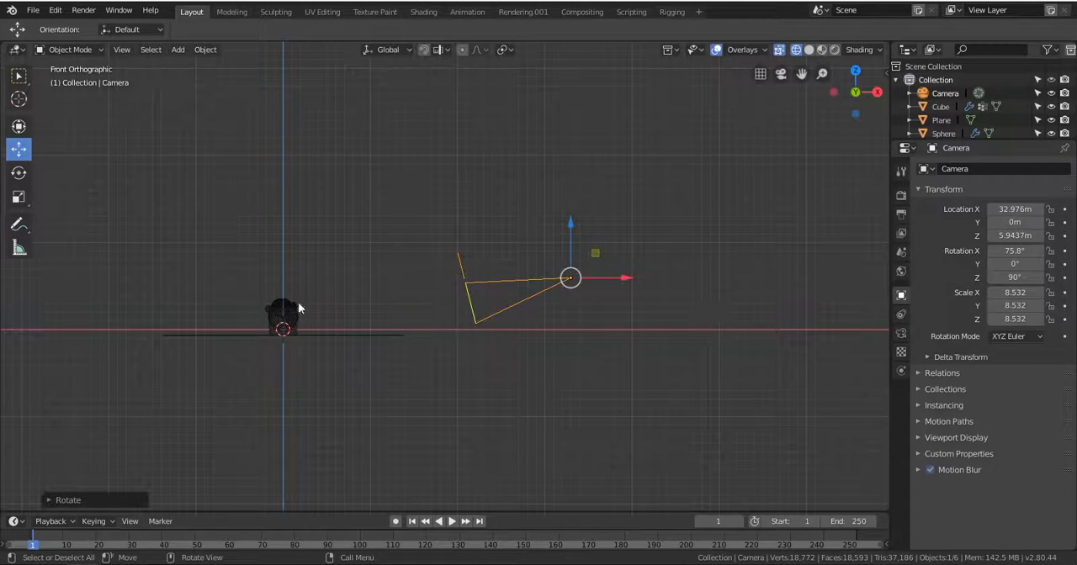
key(KP_0)
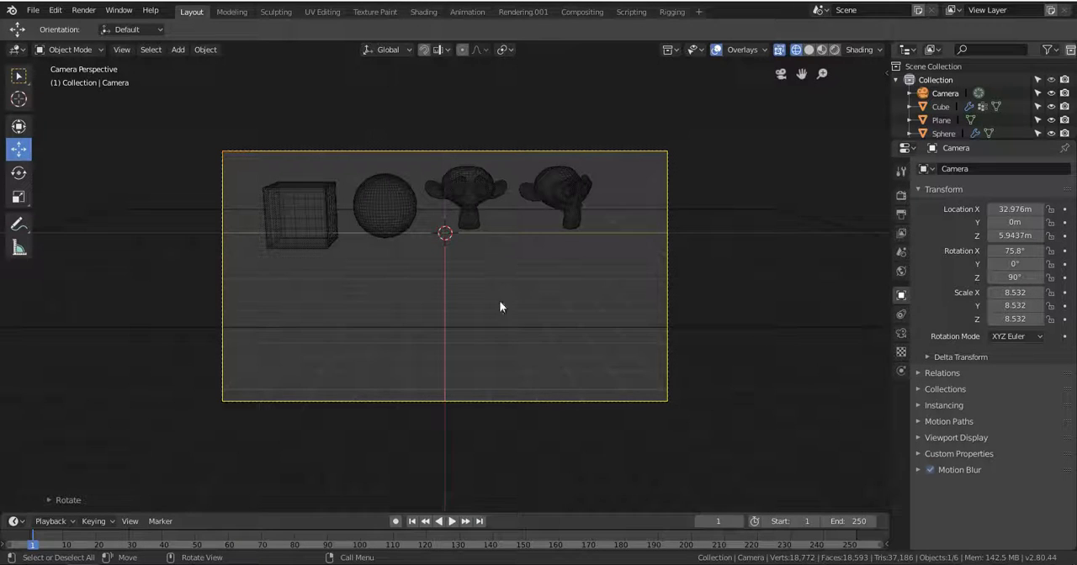
key(r)
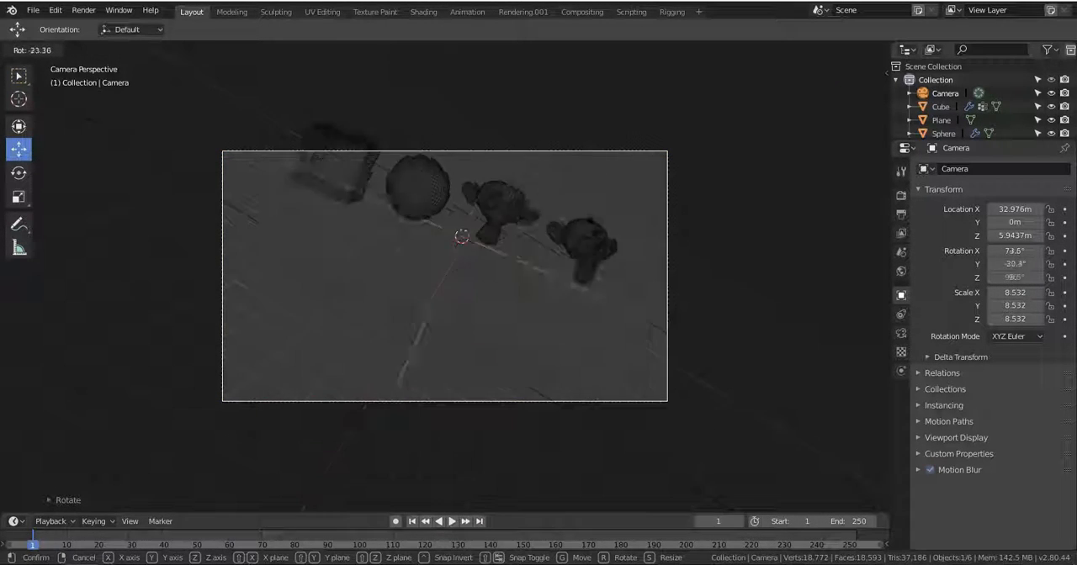
right_click(596, 235)
key(s)
right_click(579, 297)
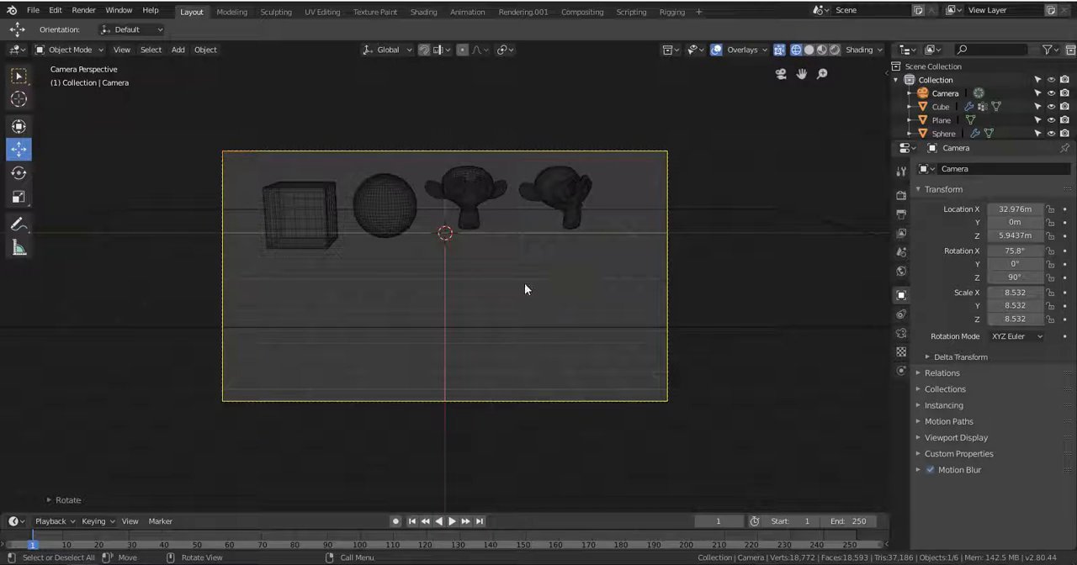
Raise the camera to about 8.5 m on Z to reframe the objects, and return the viewport to solid shading.
key(g)
click(505, 294)
key(g)
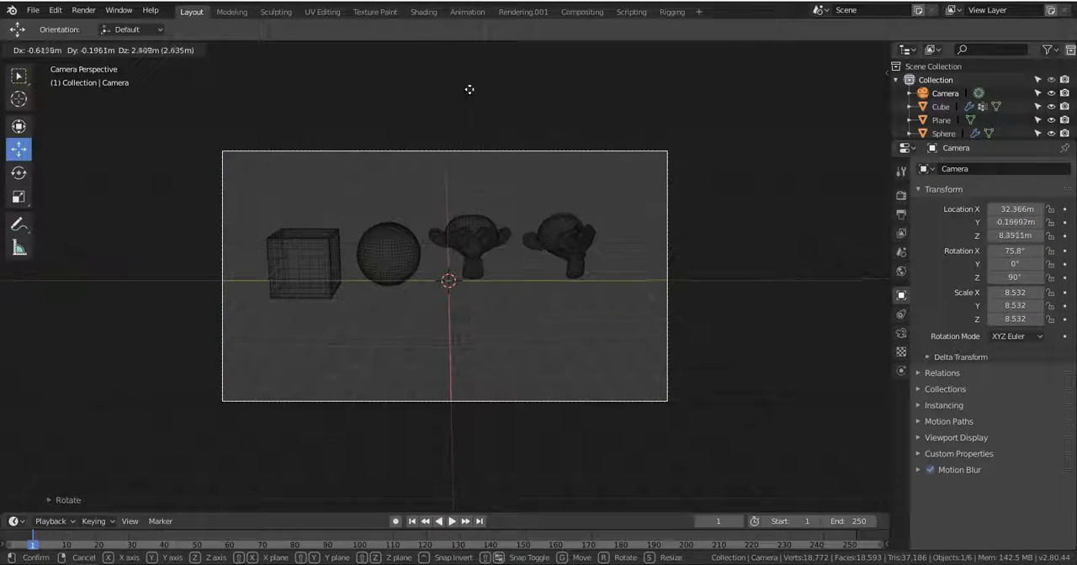
click(481, 251)
click(809, 49)
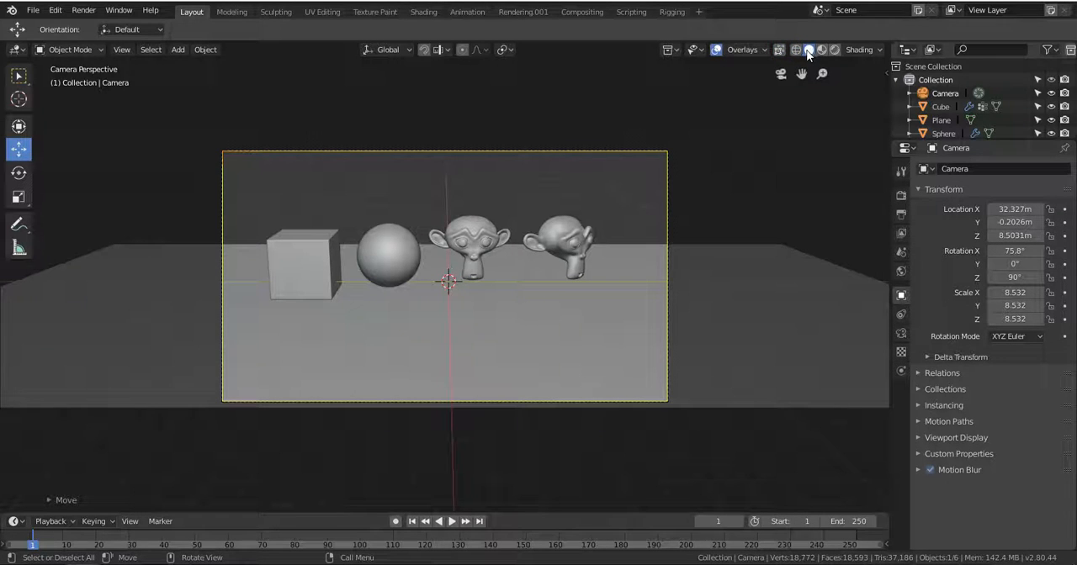
Enlarge the floor plane along X and Y until it extends past the camera and the sides of the camera frame.
click(176, 262)
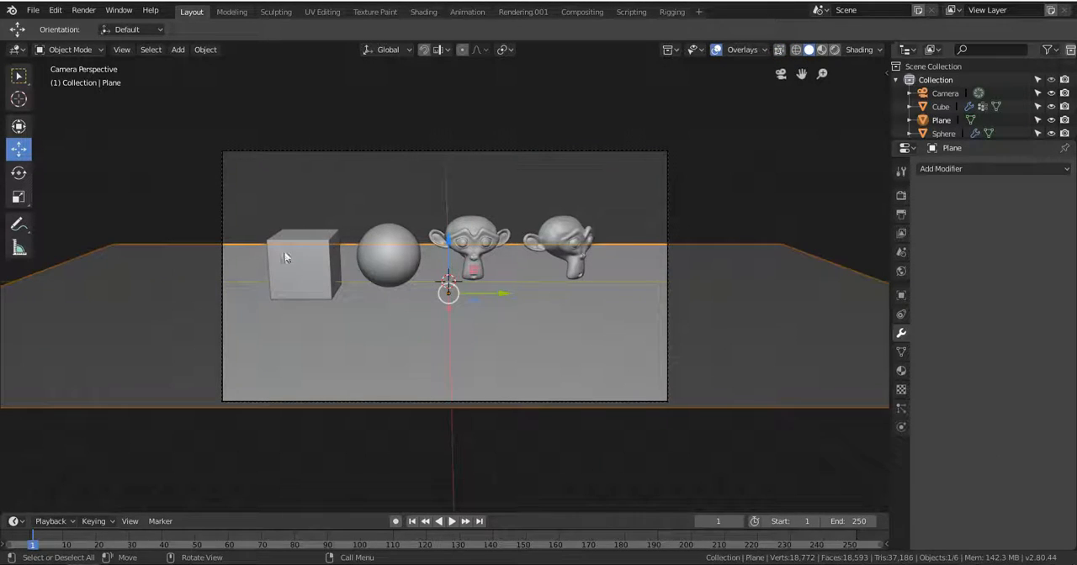
middle_drag(210, 278, 388, 290)
scroll(388, 291, down, 8)
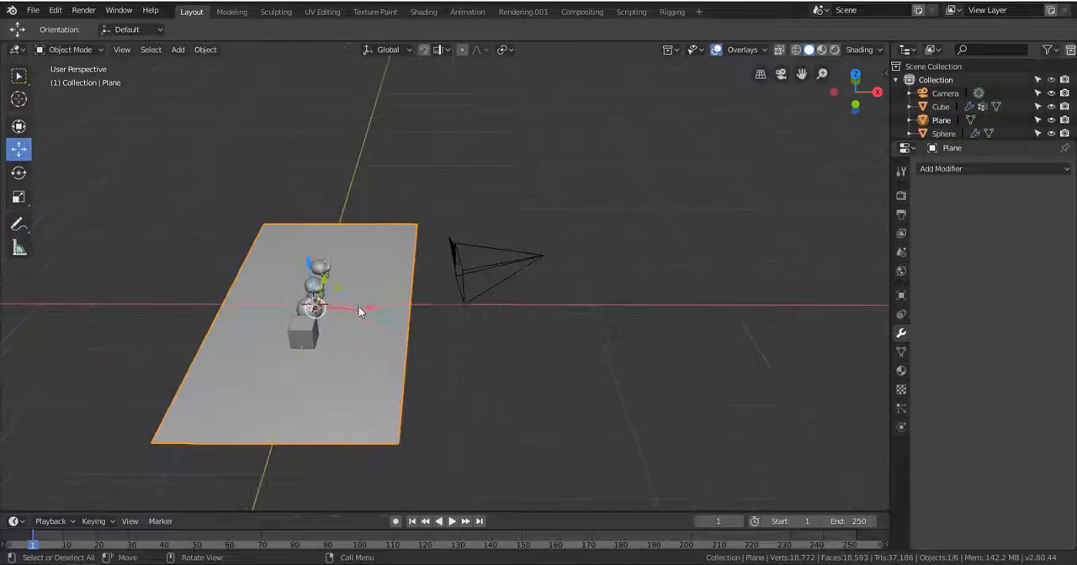
key(s)
key(Escape)
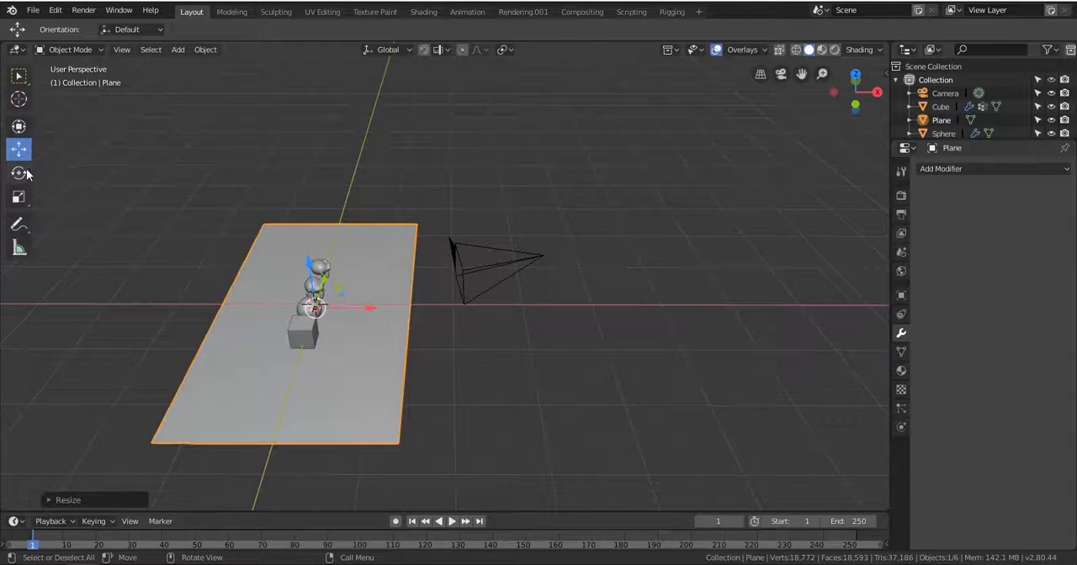
click(18, 196)
drag(355, 309, 421, 321)
drag(325, 280, 332, 262)
drag(368, 308, 383, 311)
drag(325, 280, 319, 252)
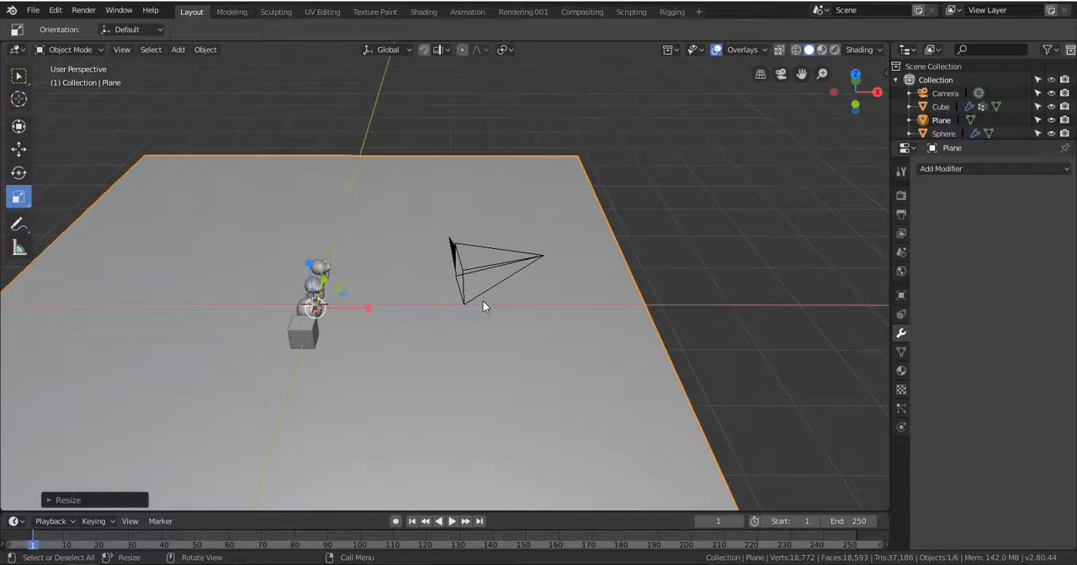
key(KP_0)
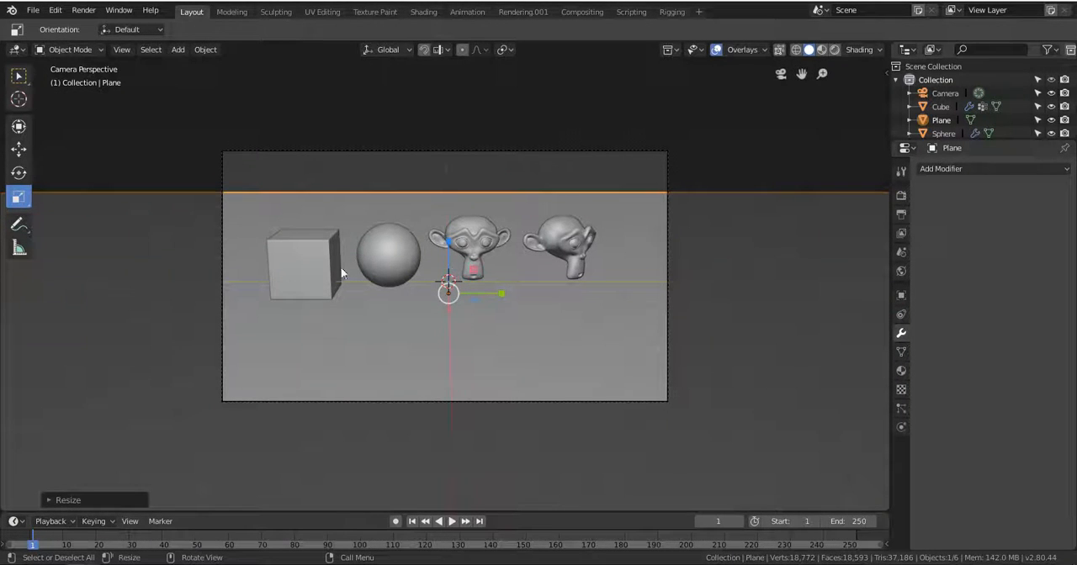
Switch to the Shading workspace, render the camera image with Cycles, and close the render result window.
click(423, 13)
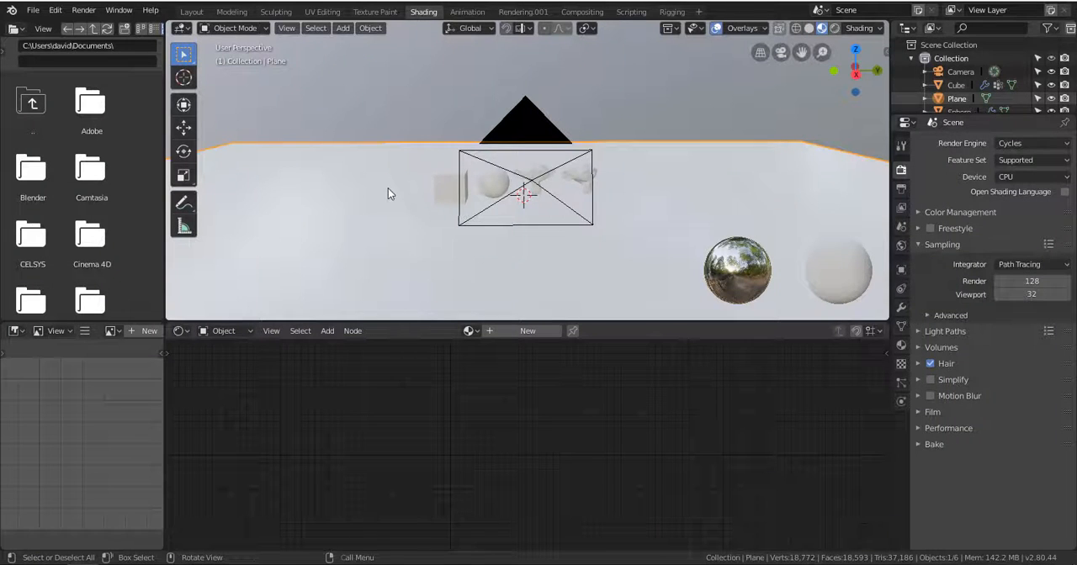
middle_drag(388, 194, 642, 124)
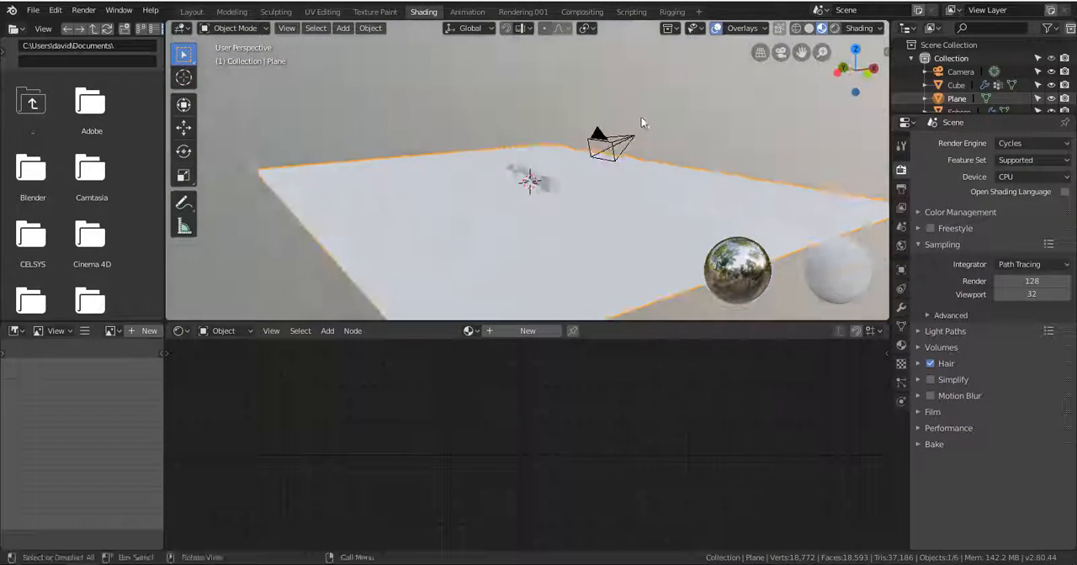
click(83, 10)
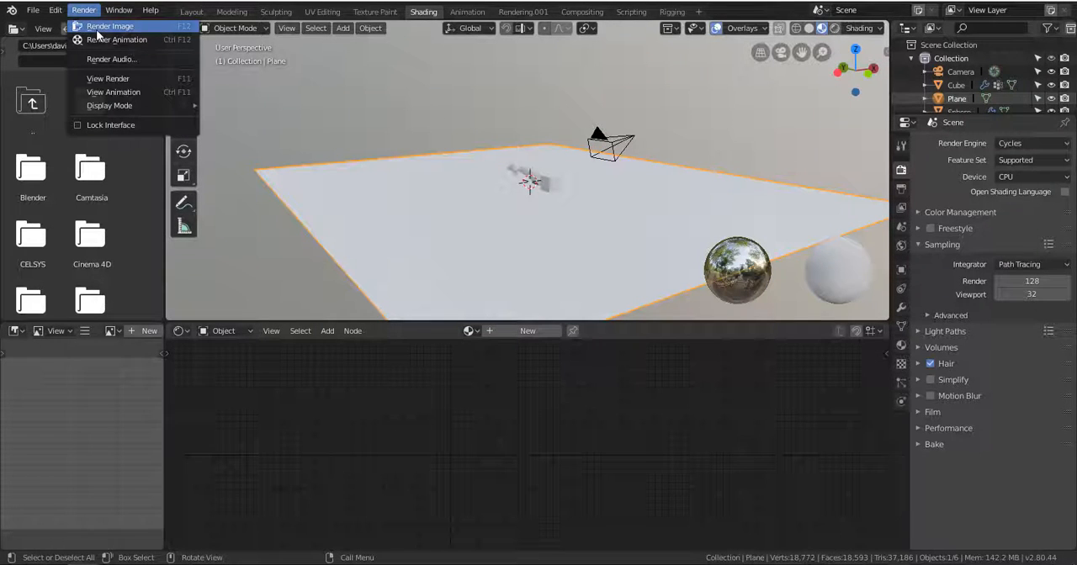
click(99, 28)
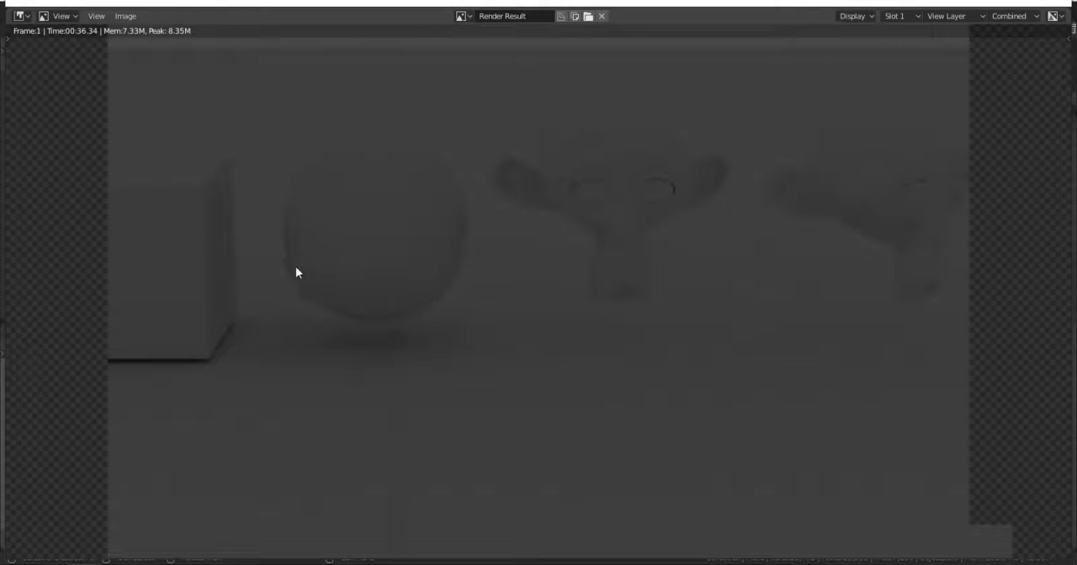
click(1057, 5)
Look through the camera in the Shading workspace, fit its frame to the viewport, and slightly enlarge the node editor.
mouse_move(620, 228)
middle_down()
mouse_move(545, 242)
mouse_move(444, 229)
mouse_move(568, 211)
middle_up()
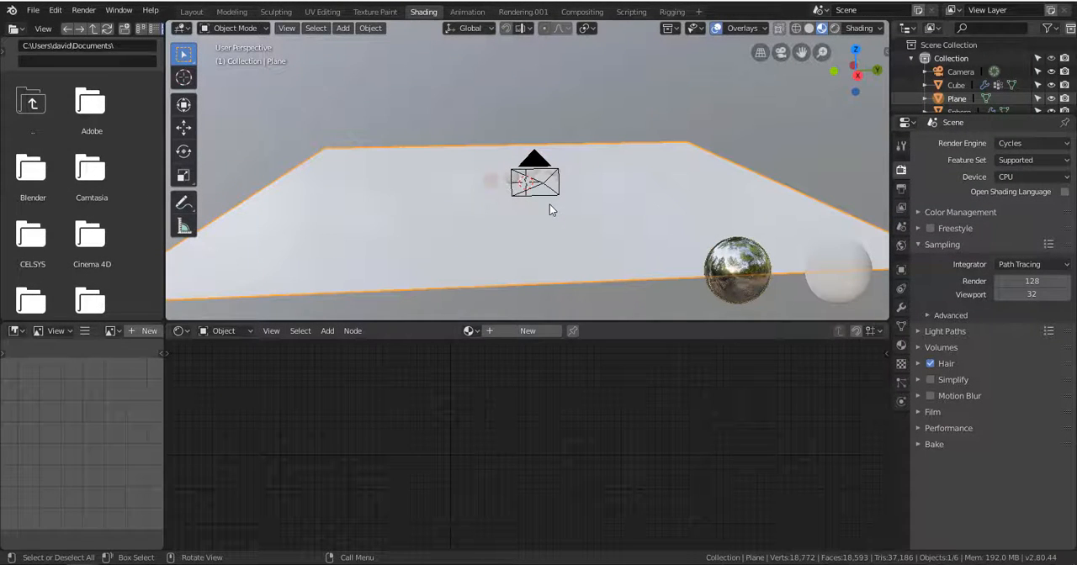
key(KP_0)
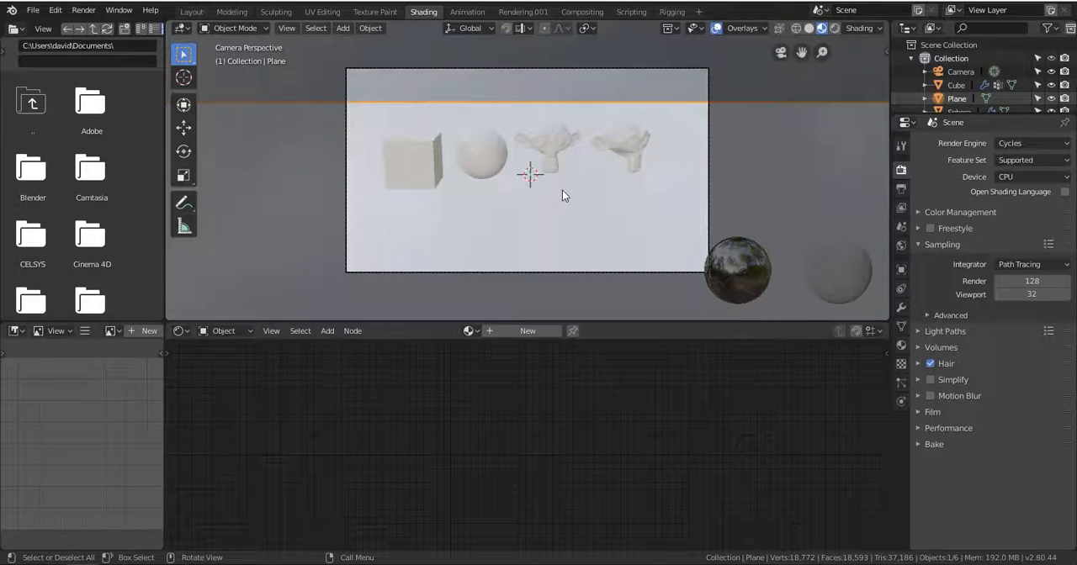
key(Home)
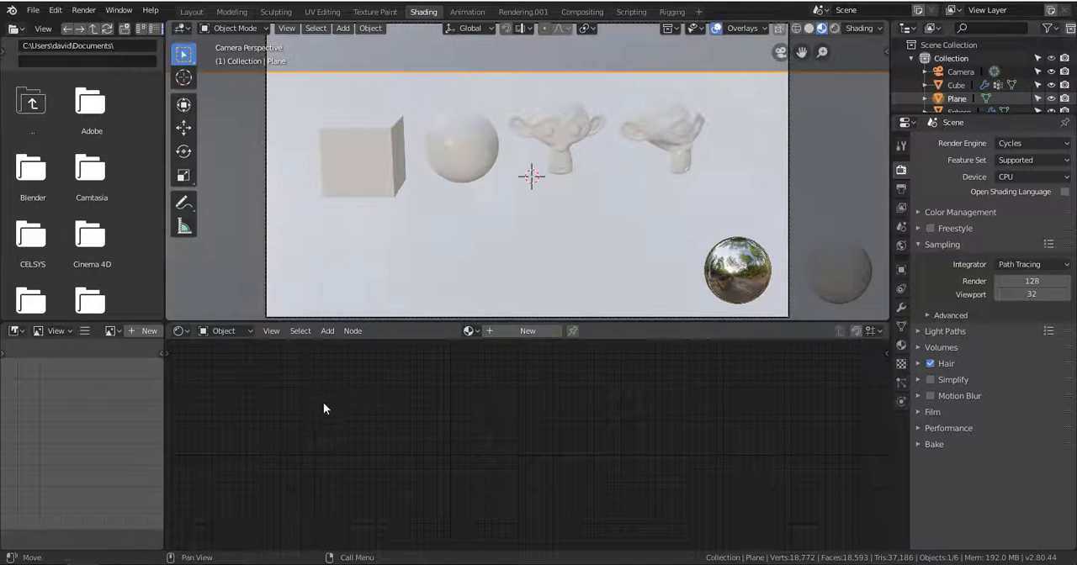
drag(536, 320, 555, 308)
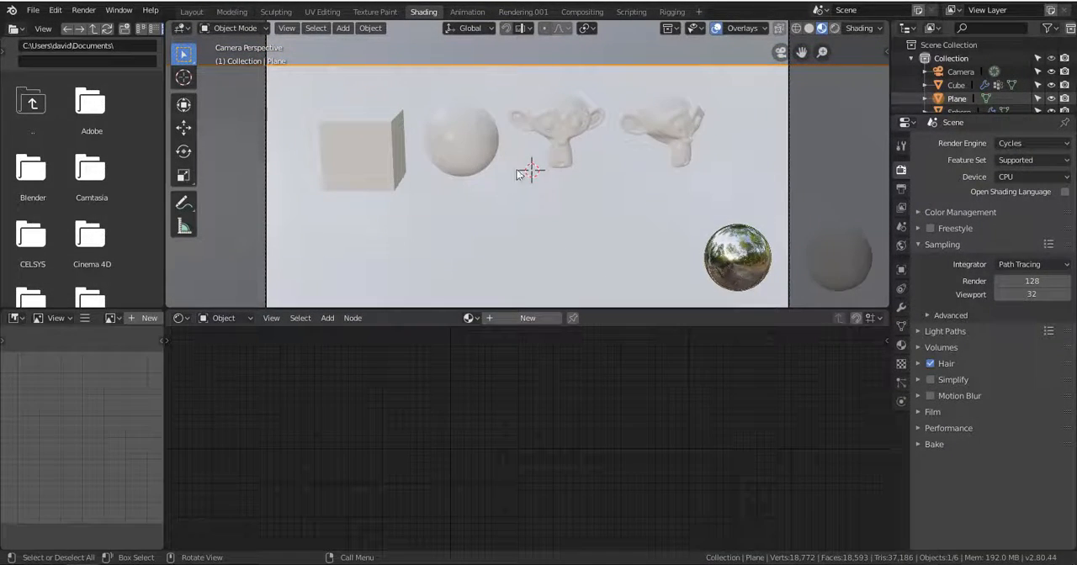
Widen the properties area and create a new material for the front-facing monkey head.
click(471, 133)
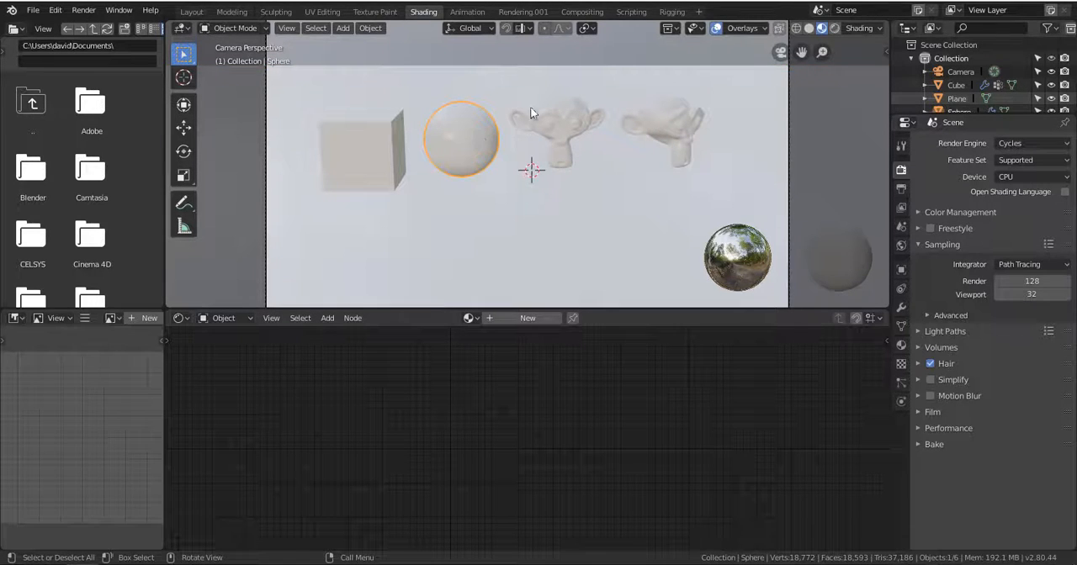
click(562, 122)
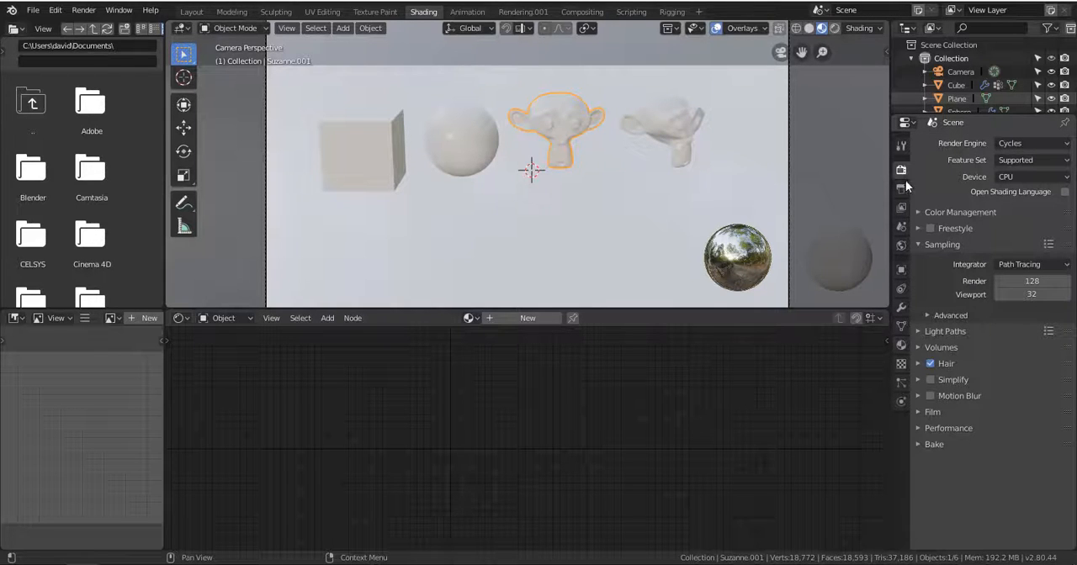
mouse_move(890, 255)
mouse_down()
mouse_move(859, 255)
mouse_move(873, 257)
mouse_up()
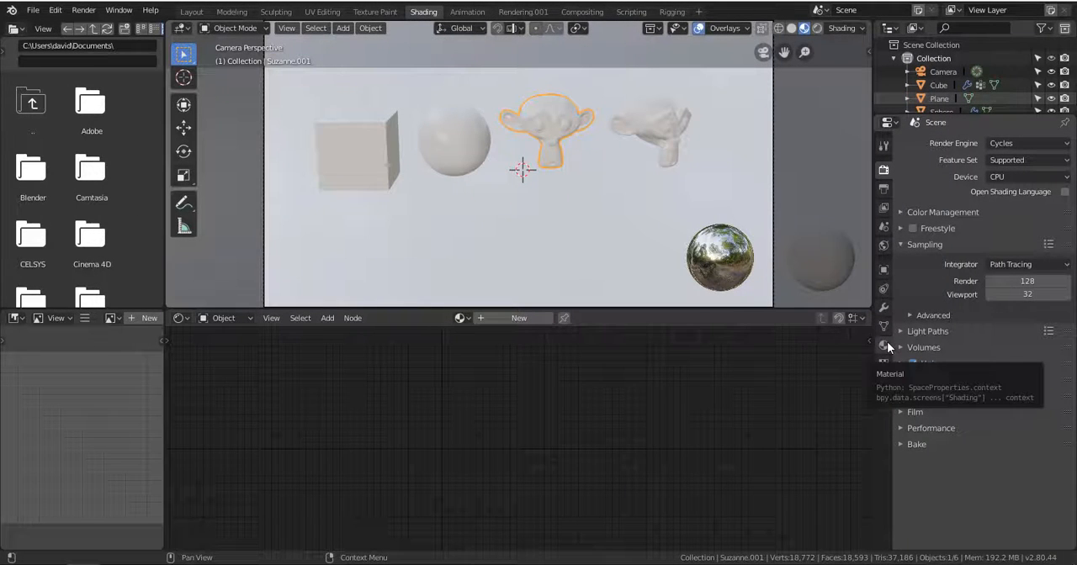
click(884, 346)
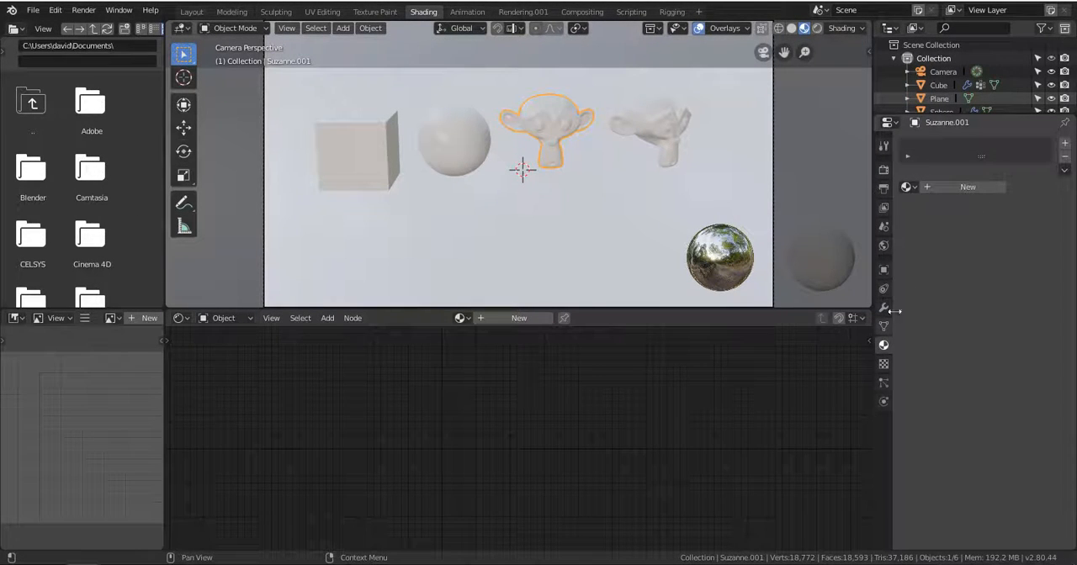
click(968, 187)
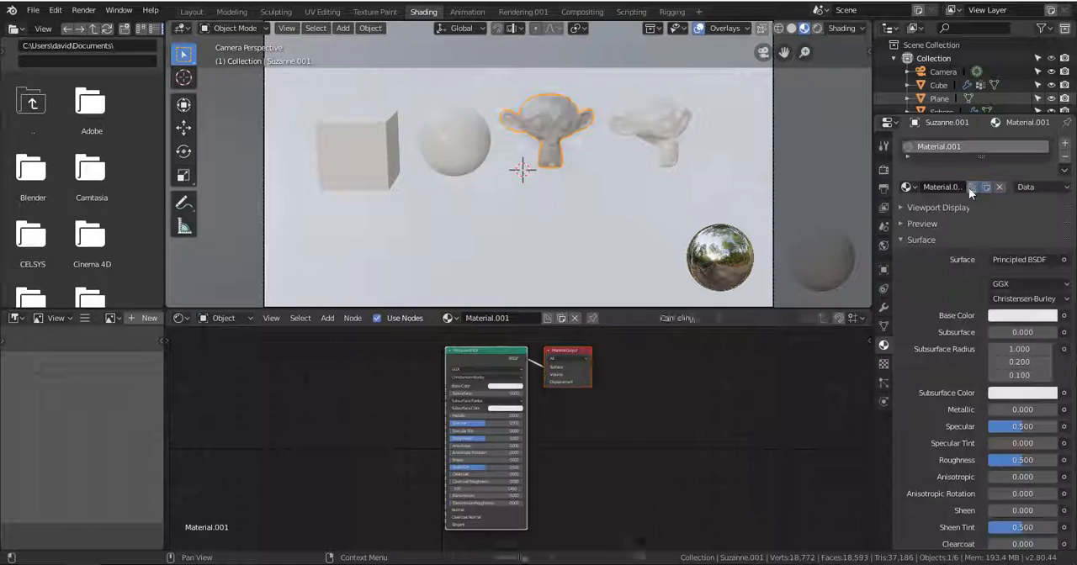
Expand and enlarge the material preview, and spread the Principled BSDF and Material Output nodes apart.
click(932, 225)
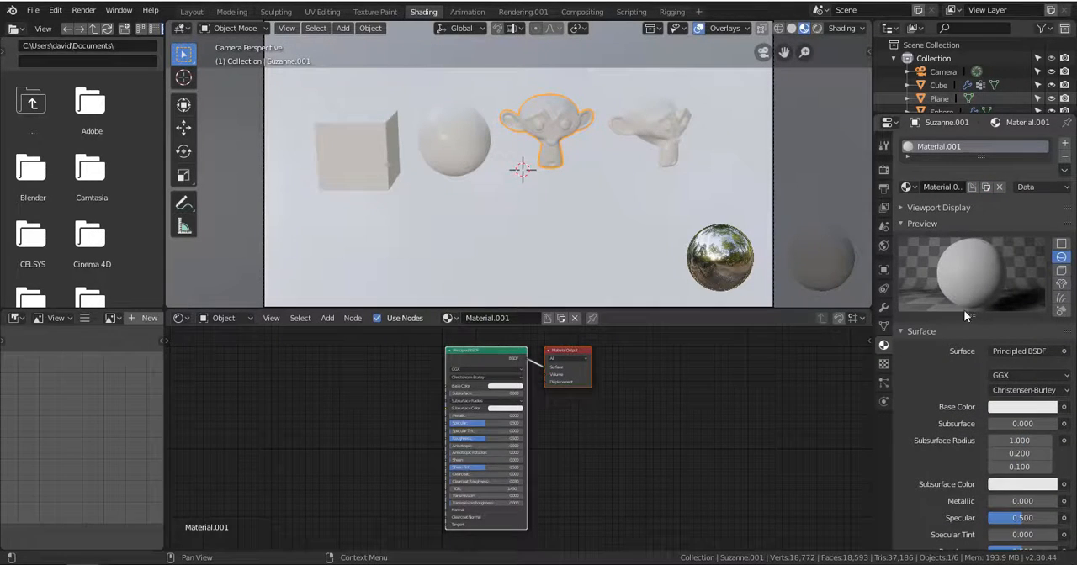
drag(586, 361, 706, 368)
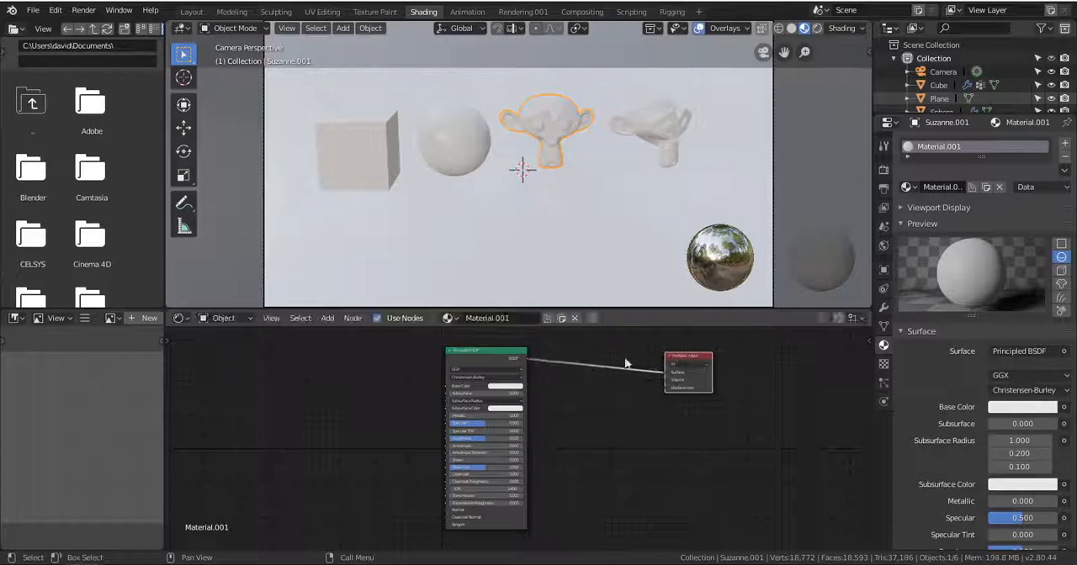
drag(501, 365, 490, 365)
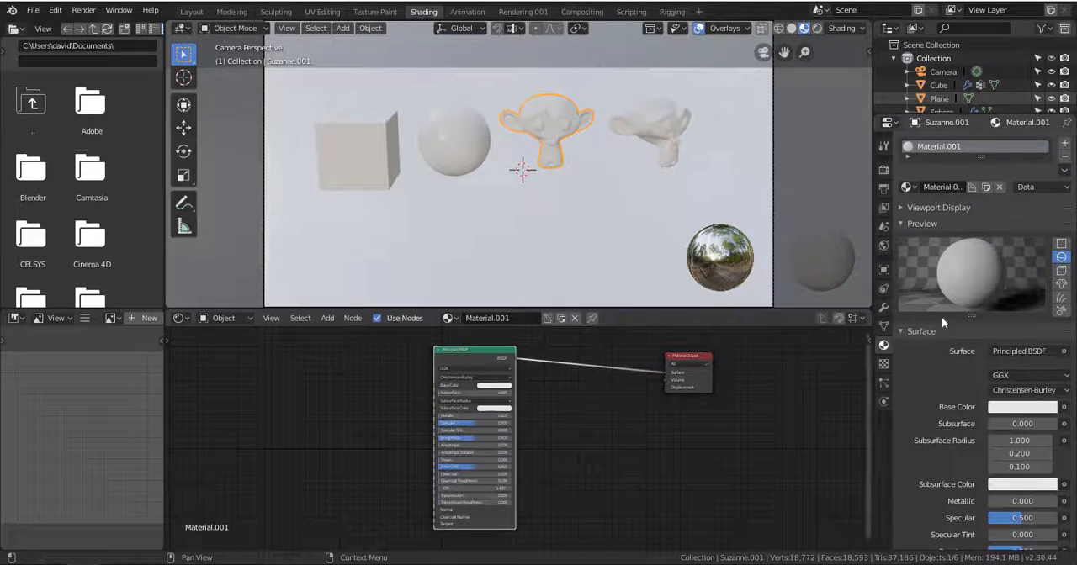
drag(971, 315, 970, 354)
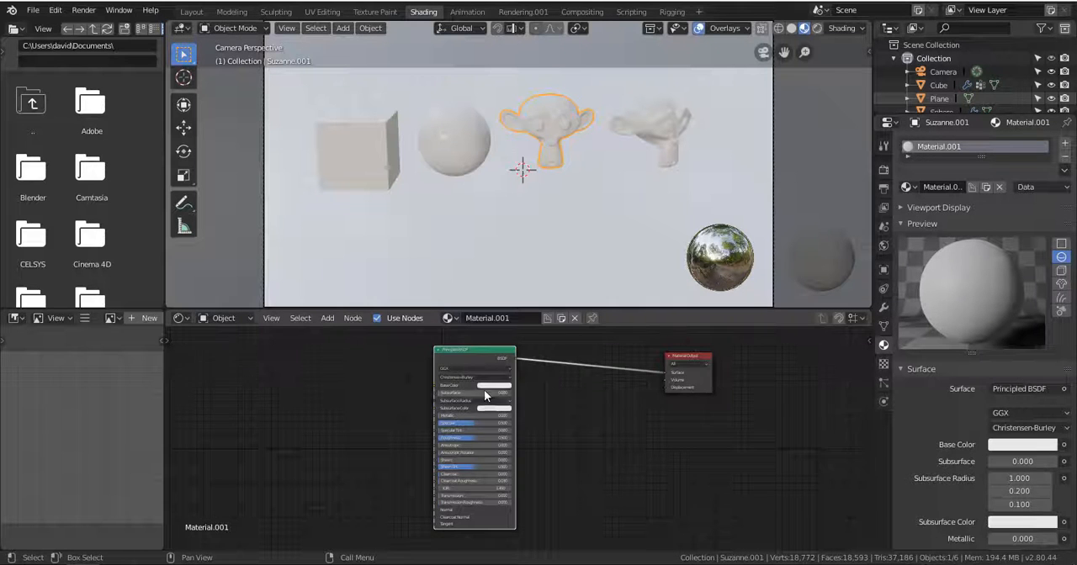
Enlarge the node view and rearrange the nodes so Material Output sits beside the Principled BSDF node.
scroll(480, 368, up, 3)
middle_drag(522, 451, 419, 342)
scroll(521, 482, up, 4)
drag(405, 353, 451, 371)
click(794, 357)
drag(798, 358, 752, 340)
click(753, 377)
drag(472, 366, 629, 359)
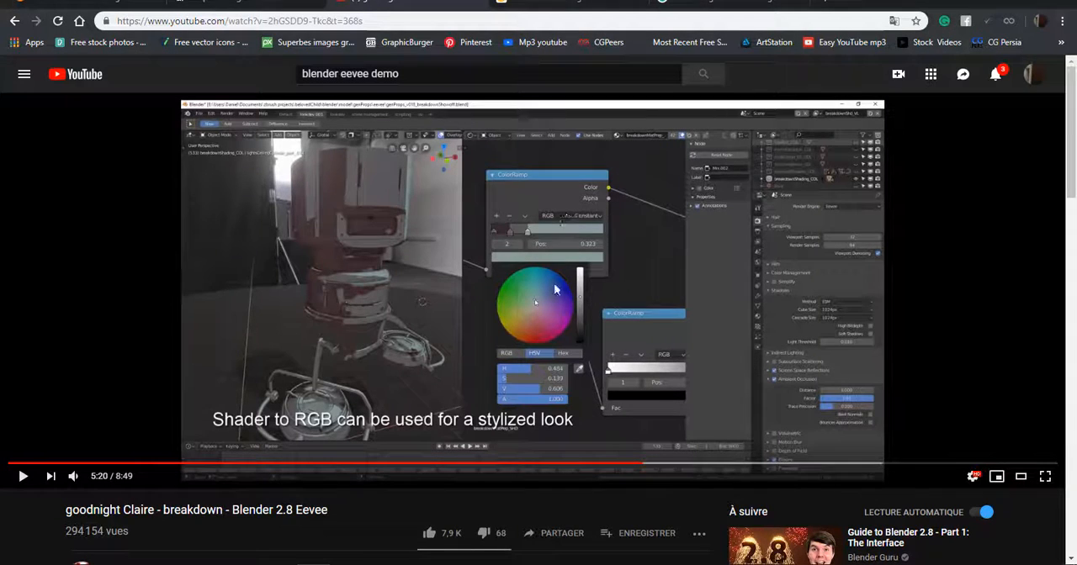
In the browser, play the Blender 2.8 Eevee breakdown video, skip ahead to about 6:24, and pause it.
click(24, 477)
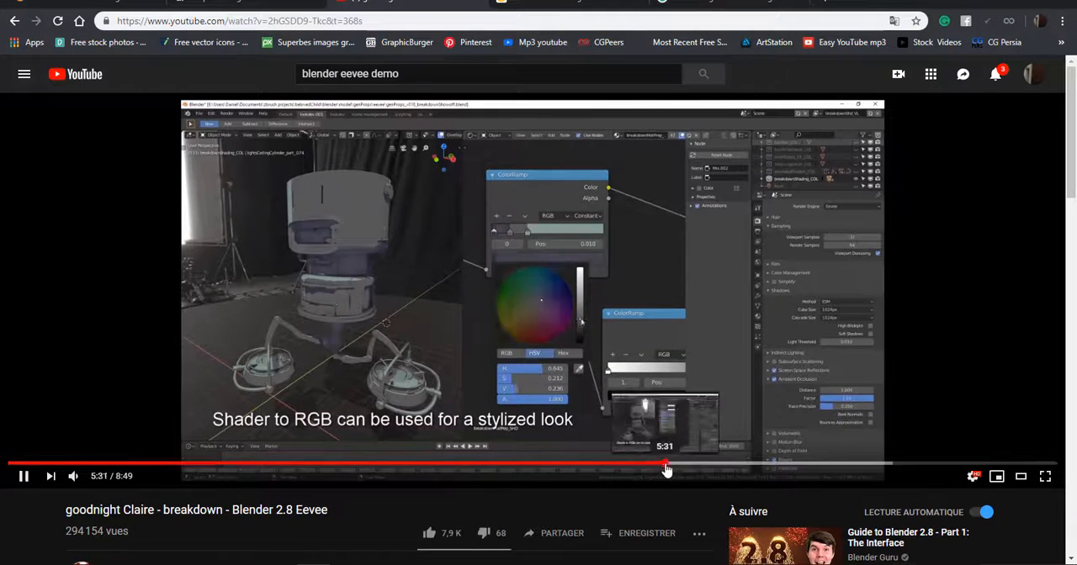
drag(666, 464, 769, 465)
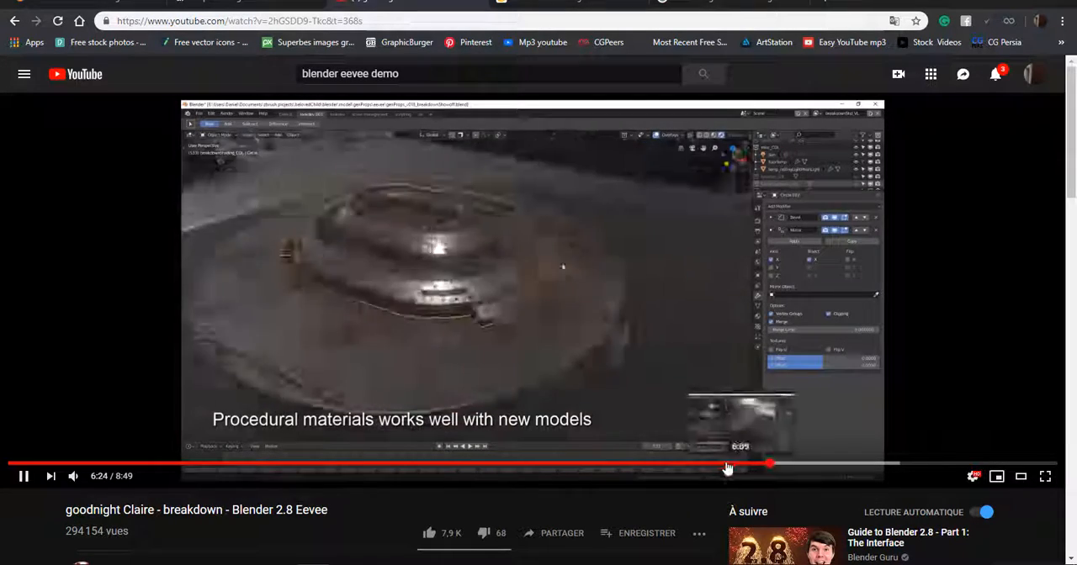
click(25, 477)
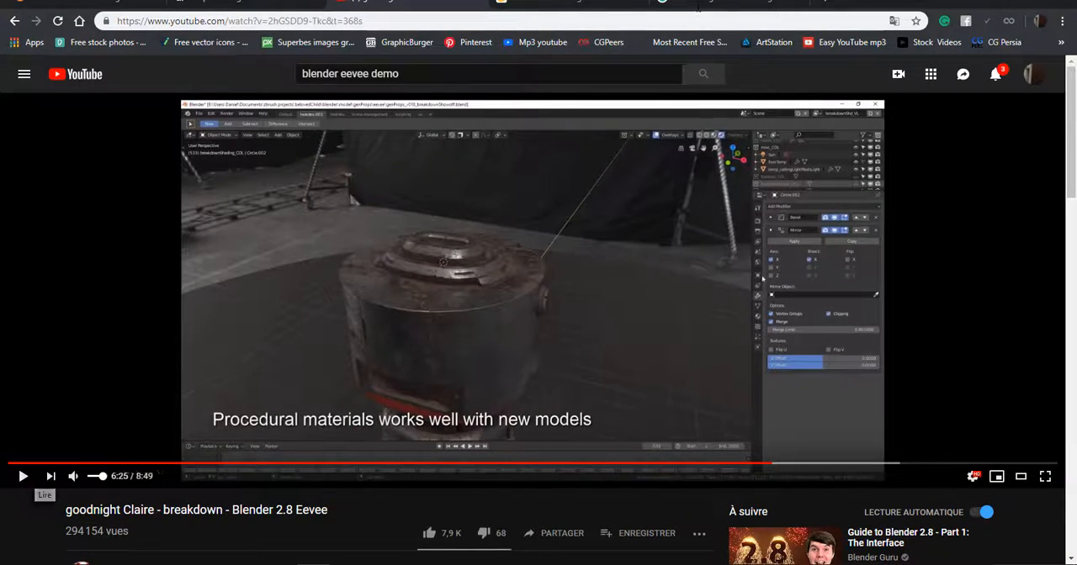
Search Google Images for "3D shading Material Node".
click(744, 3)
scroll(419, 176, up, 3)
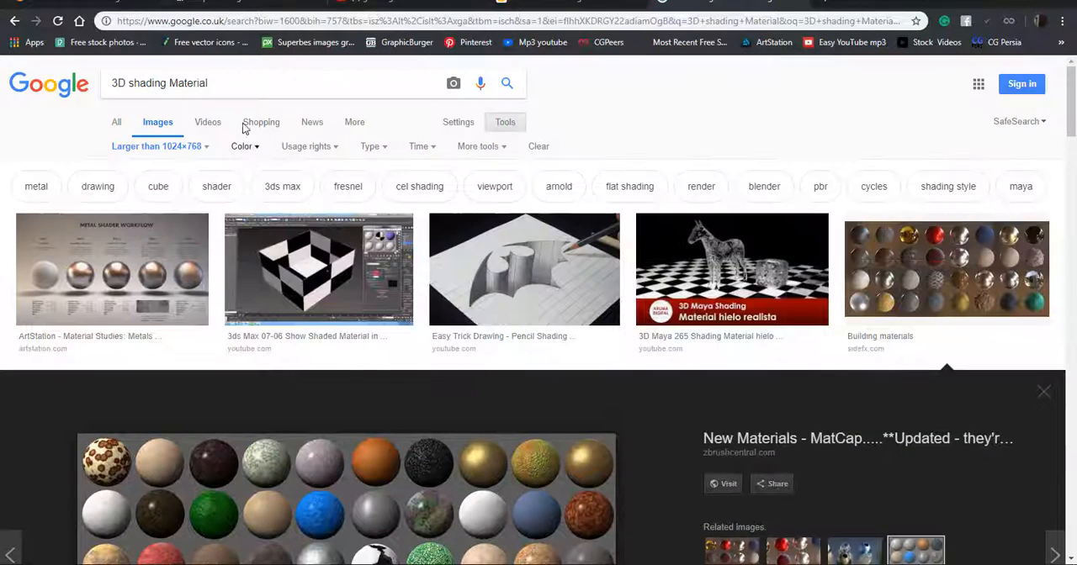
click(257, 74)
text(Node)
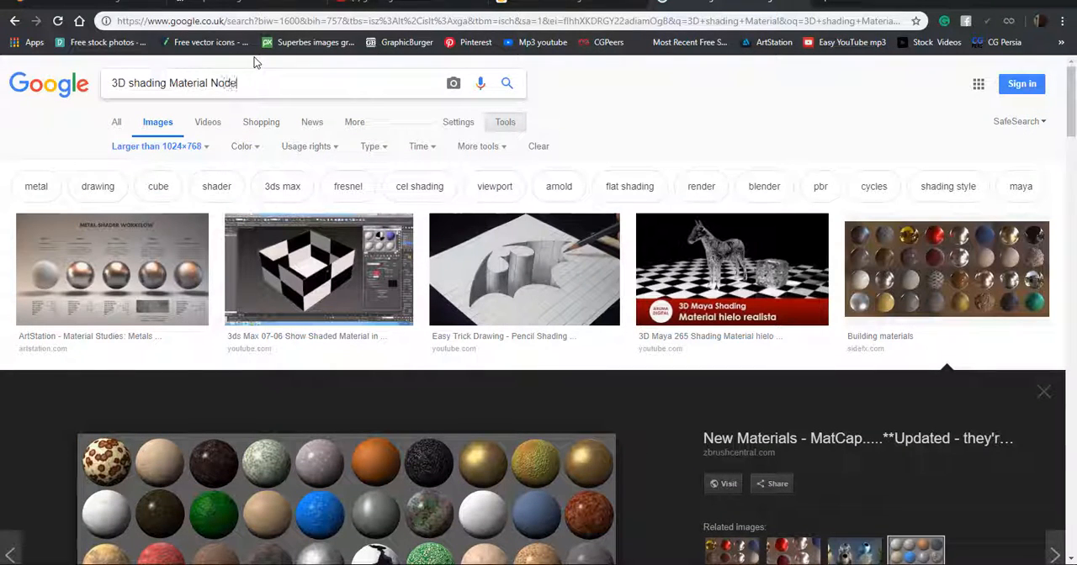
key(Return)
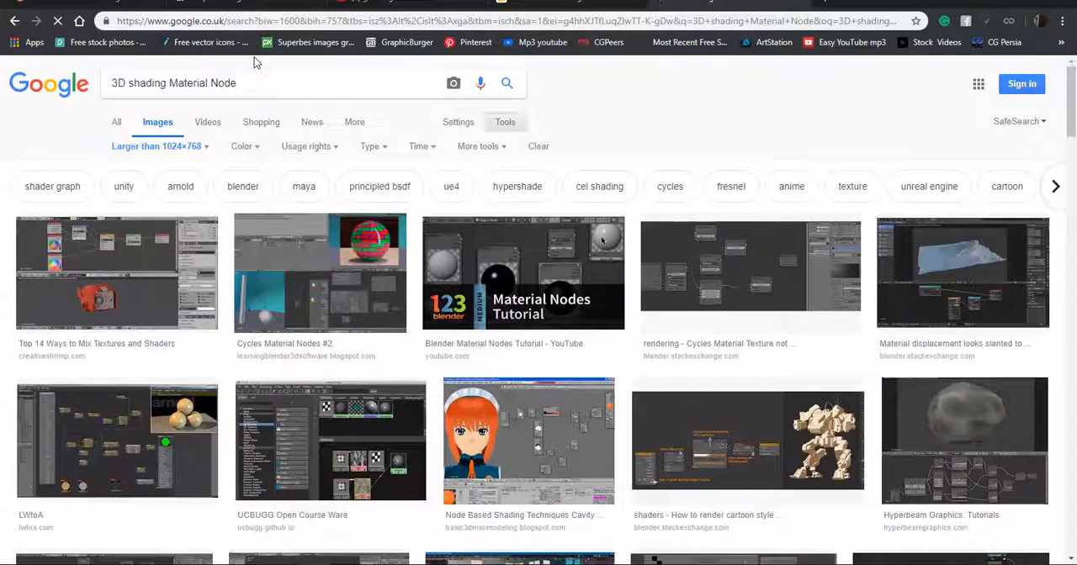
Examine node-setup examples among the image results: LWtoA, its related images, and the Blender cartoon-style shader.
click(116, 438)
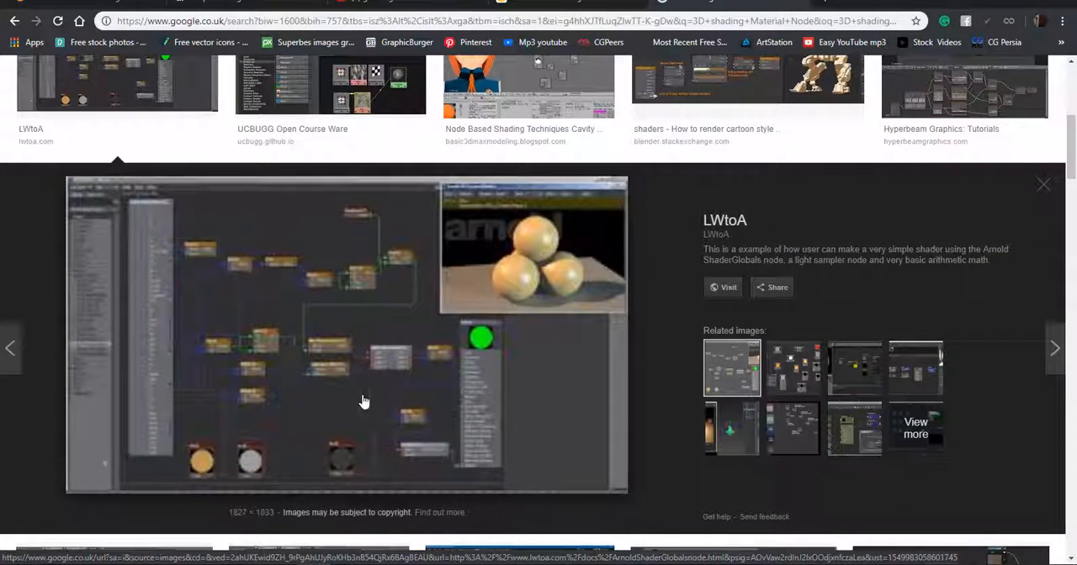
click(791, 366)
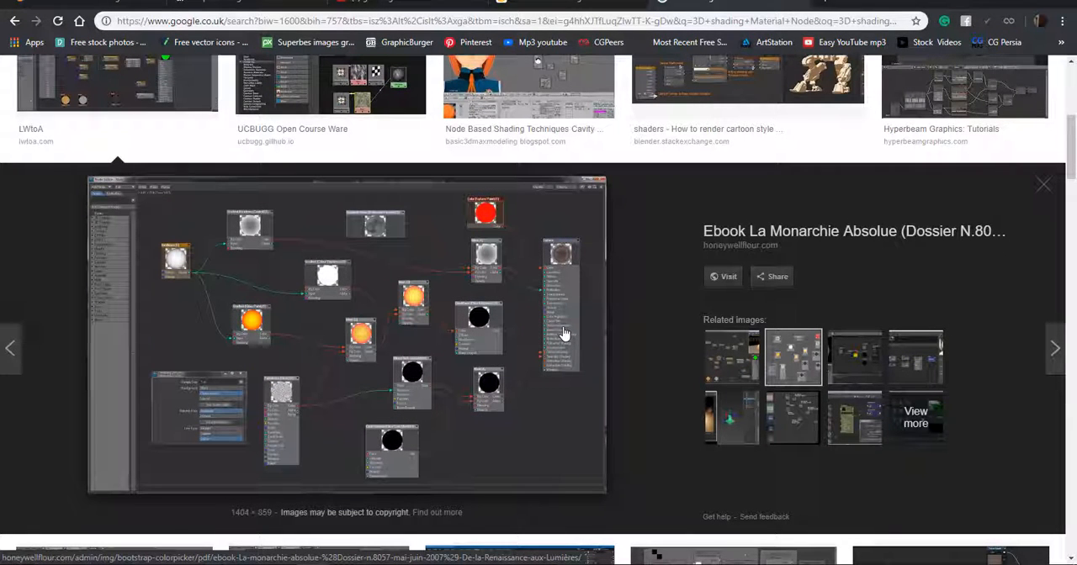
click(798, 411)
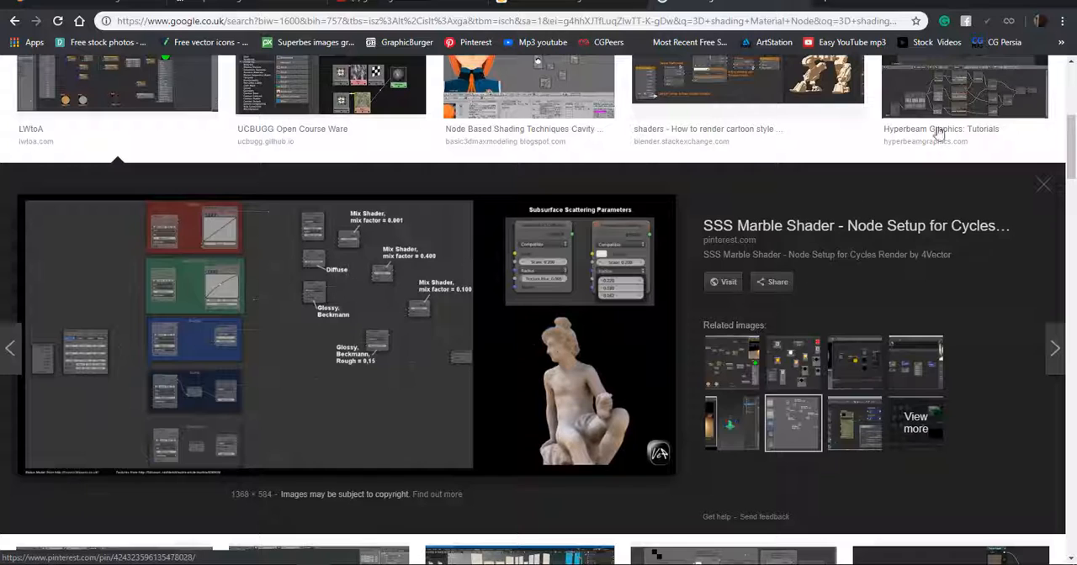
click(770, 82)
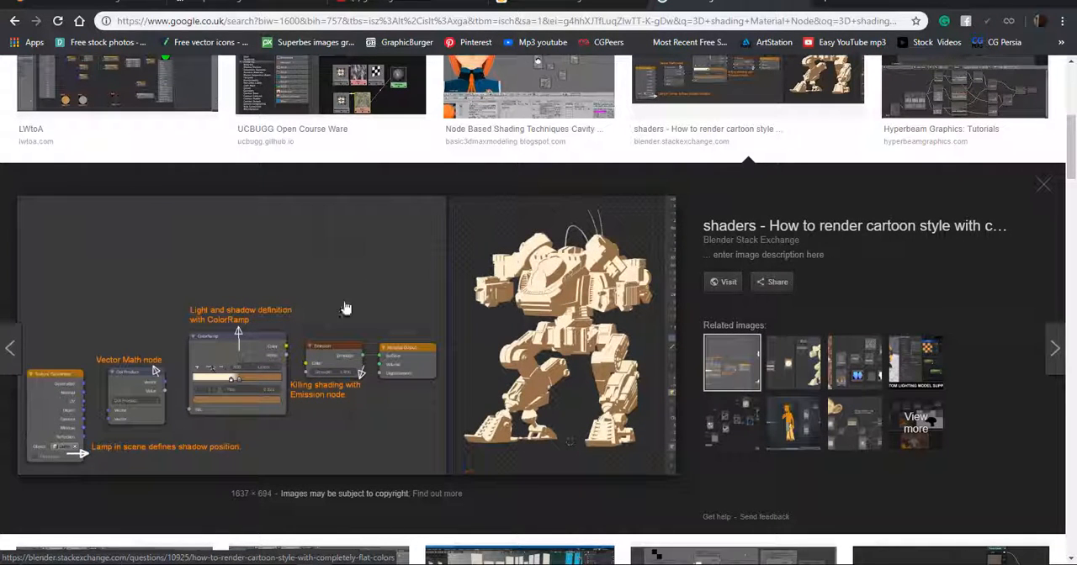
Switch back to Blender, collapse the material preview, and set the monkey head's Base Color to blue (R 0.007, G 0.188, B 0.446).
click(109, 562)
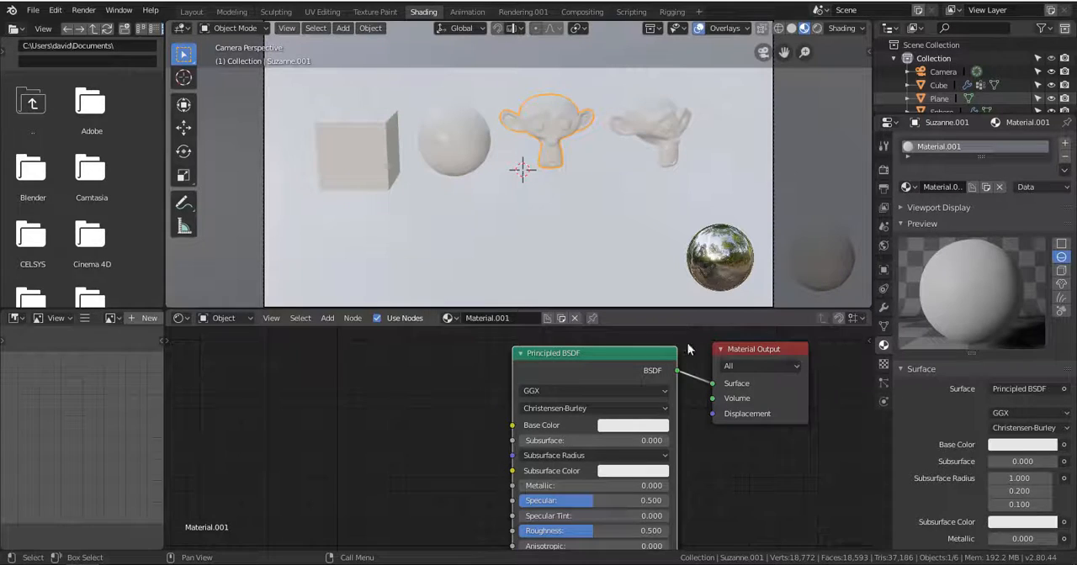
drag(573, 345, 560, 547)
click(601, 395)
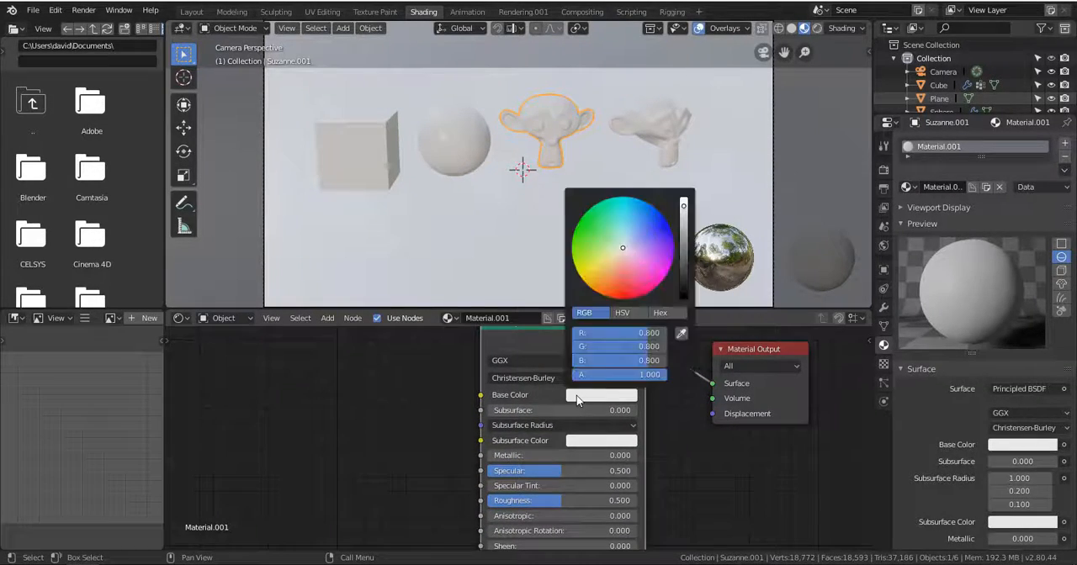
drag(686, 231, 684, 264)
click(905, 223)
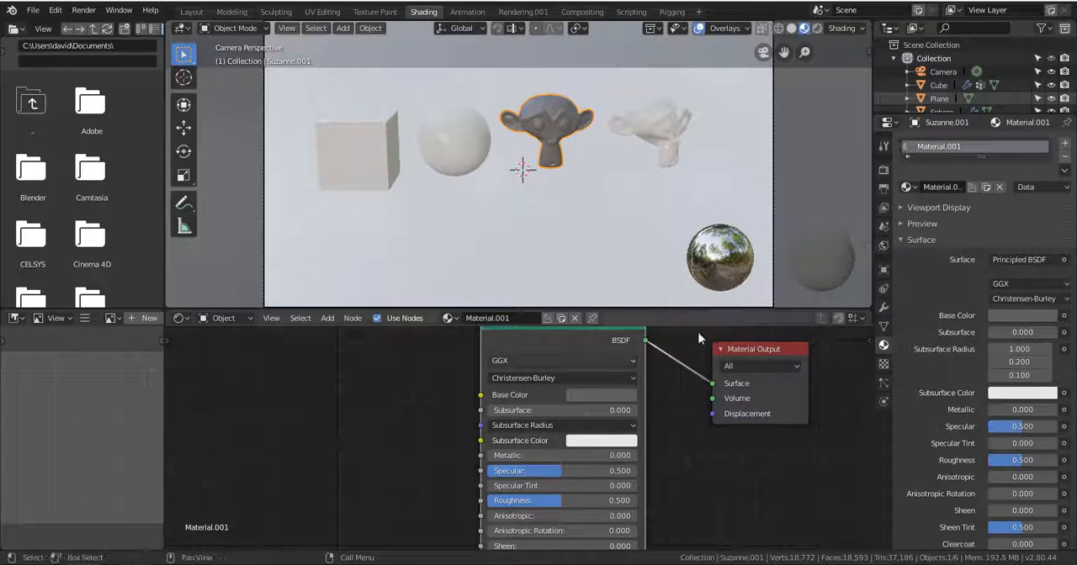
click(593, 395)
mouse_move(683, 266)
mouse_down()
mouse_move(684, 225)
mouse_move(623, 247)
mouse_move(639, 204)
mouse_up()
click(649, 207)
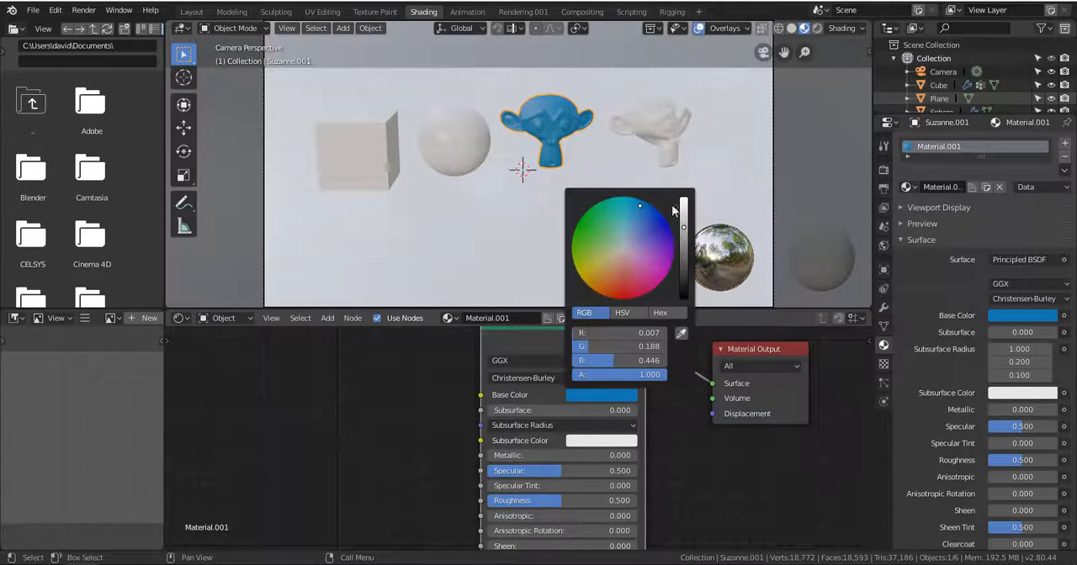
Switch the camera viewport from material preview to solid shading.
scroll(612, 183, up, 3)
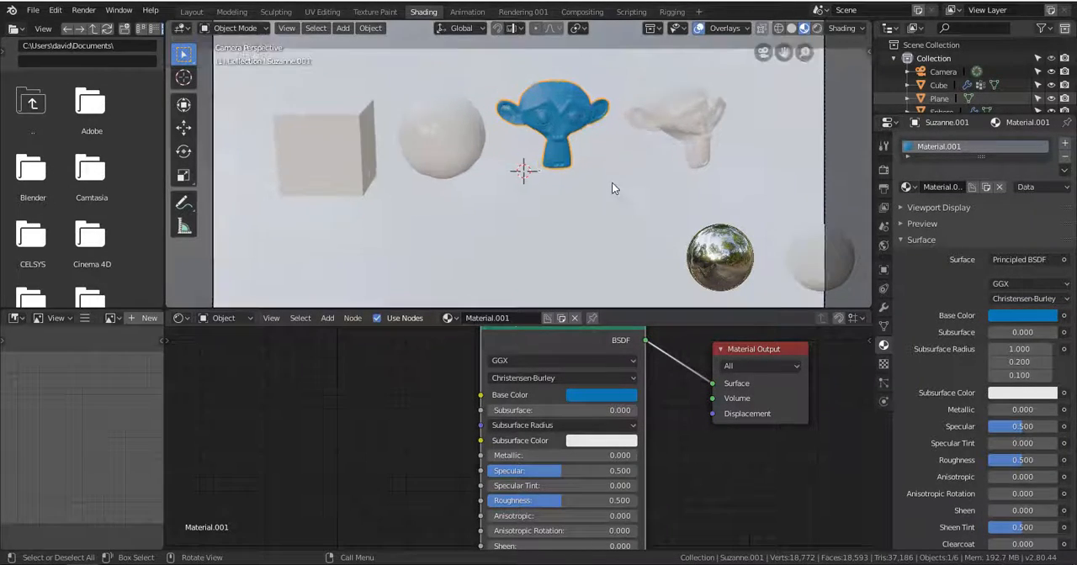
scroll(609, 180, down, 2)
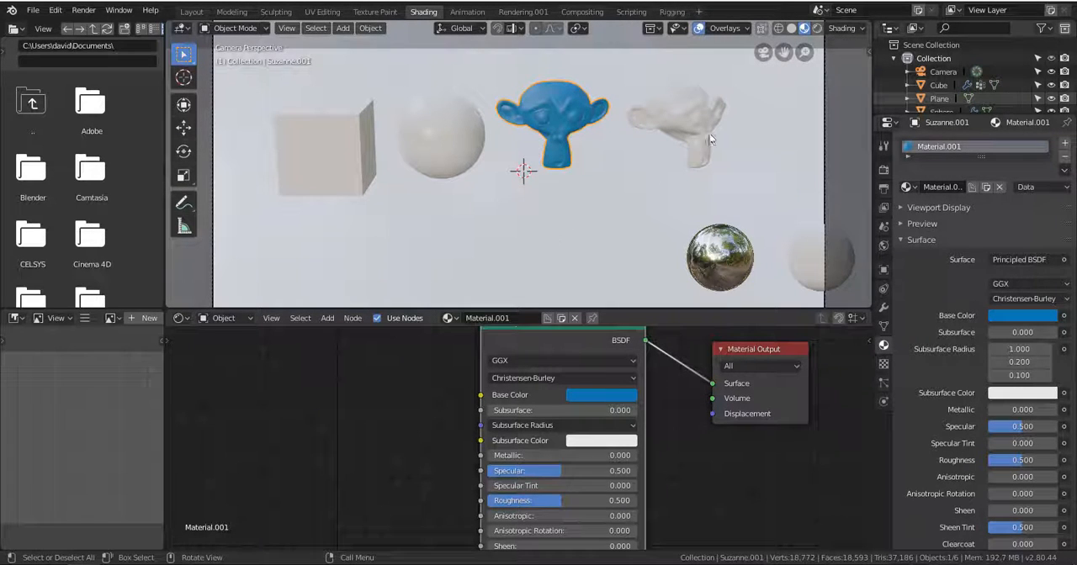
click(792, 29)
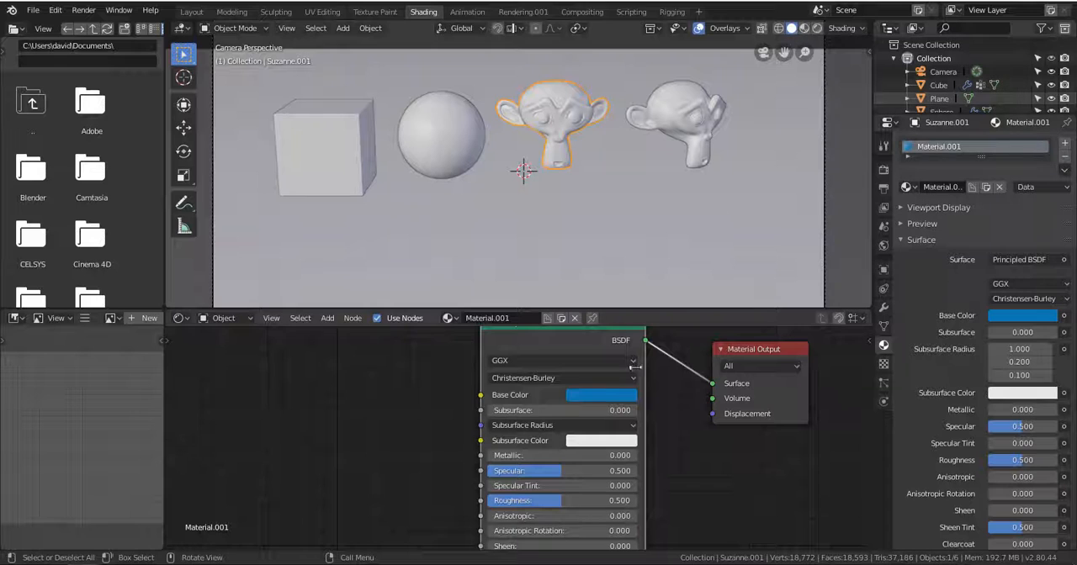
Set the selected monkey head's Base Color to green (R 0.039, G 0.446, B 0.071).
click(592, 398)
drag(612, 281, 595, 226)
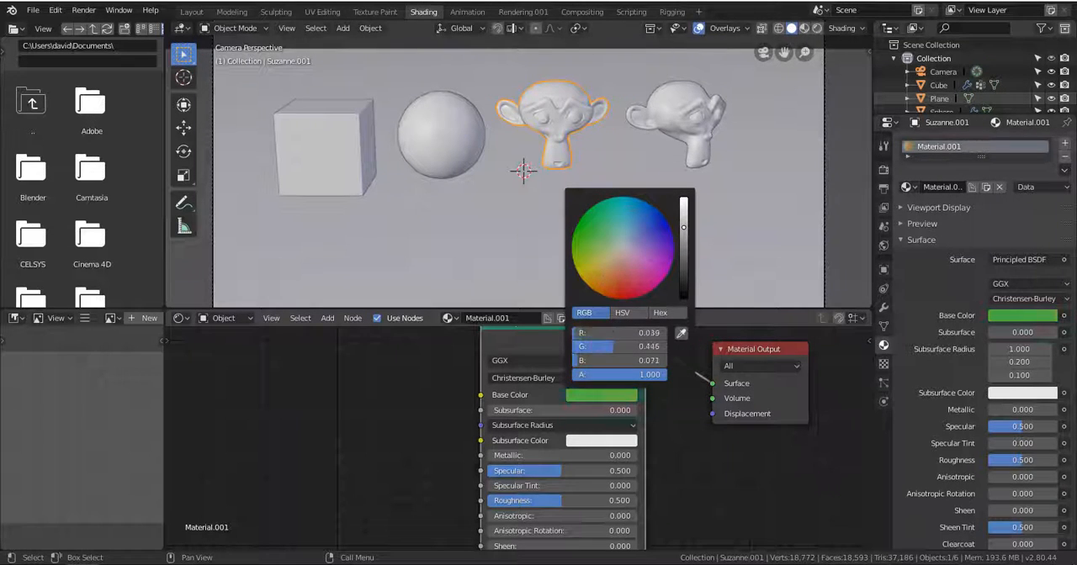
Configure the solid shading options: tint the single color pale blue, and set MatCap lighting with Object coloring.
click(834, 30)
click(778, 173)
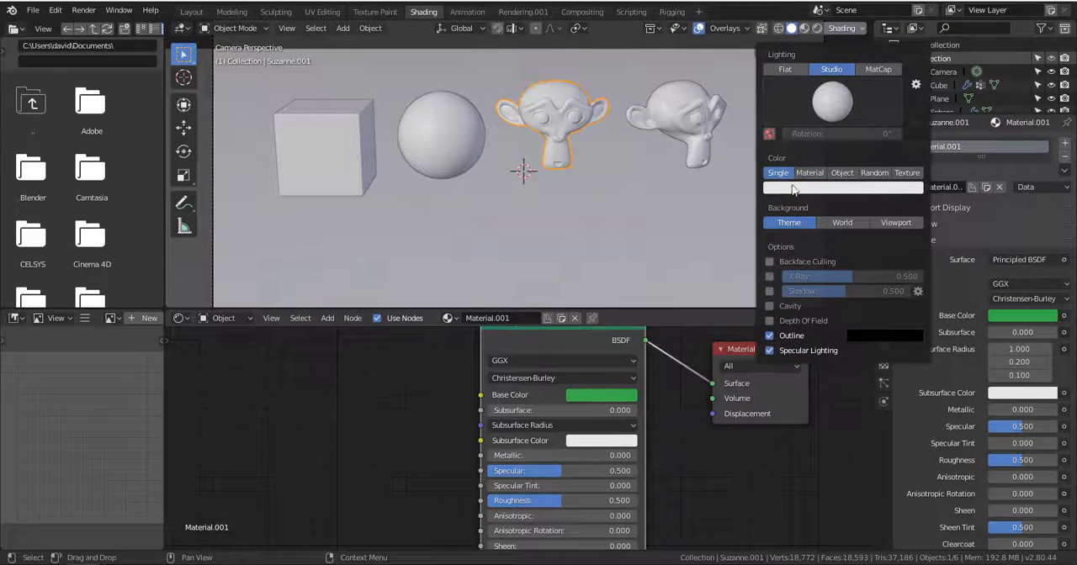
click(796, 188)
mouse_move(820, 251)
mouse_down()
mouse_move(839, 223)
mouse_move(803, 239)
mouse_move(823, 256)
mouse_move(820, 246)
mouse_up()
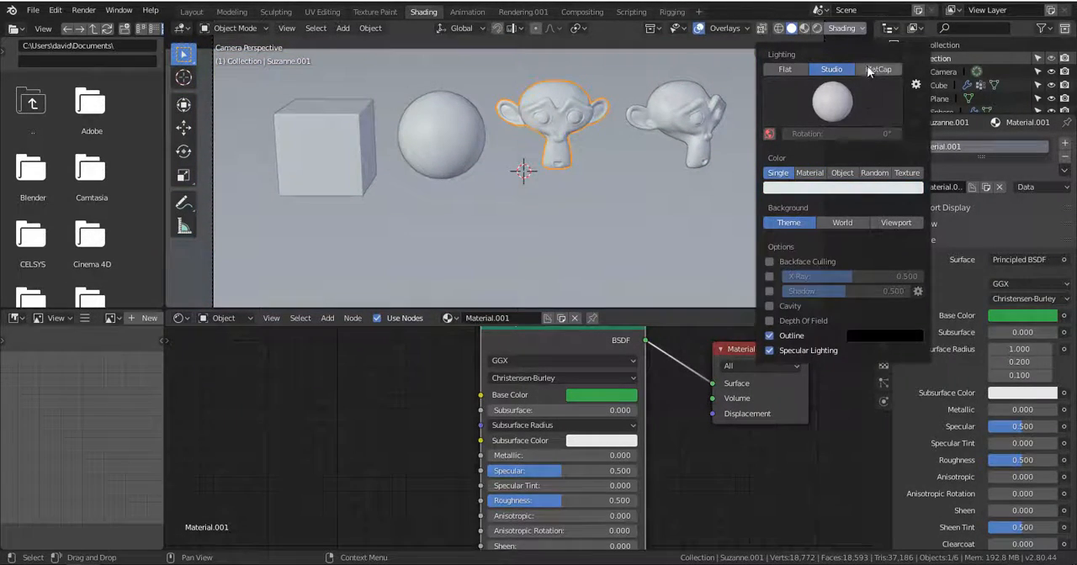
click(877, 71)
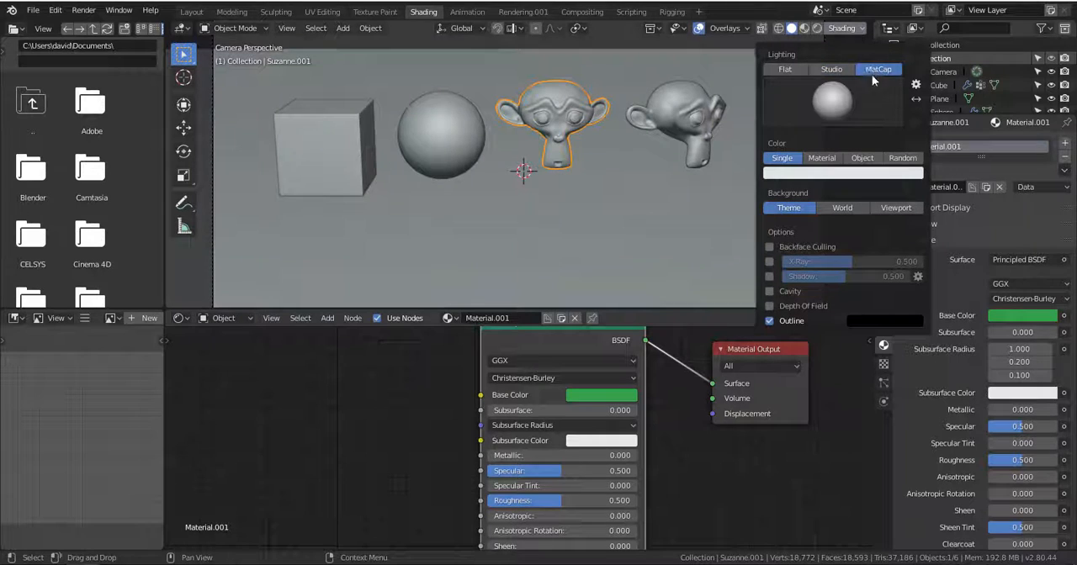
click(855, 160)
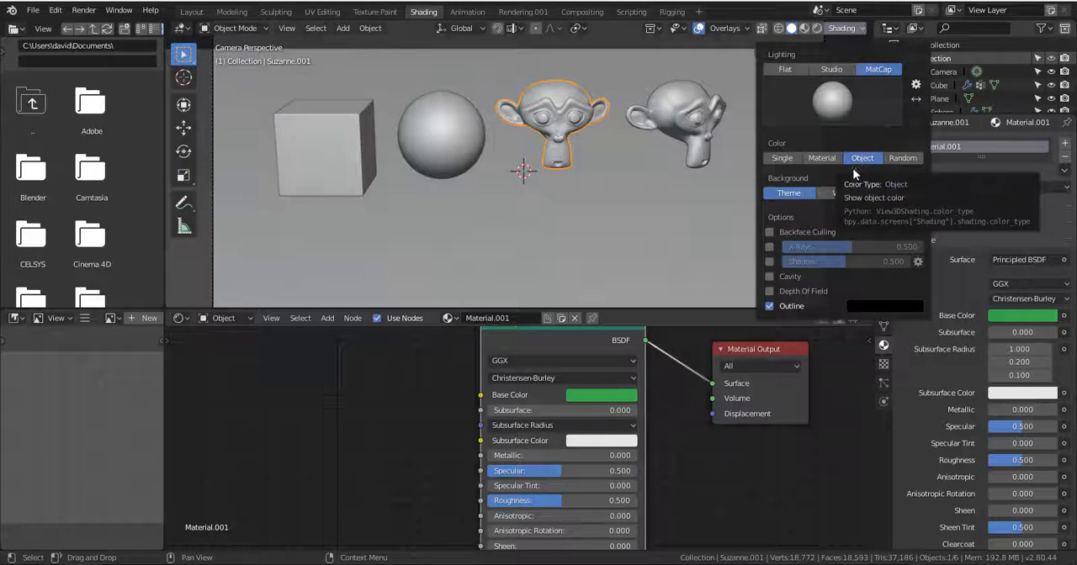
Switch the viewport to material preview and set the selected monkey head's Base Color to white (R, G and B 1.000).
click(806, 31)
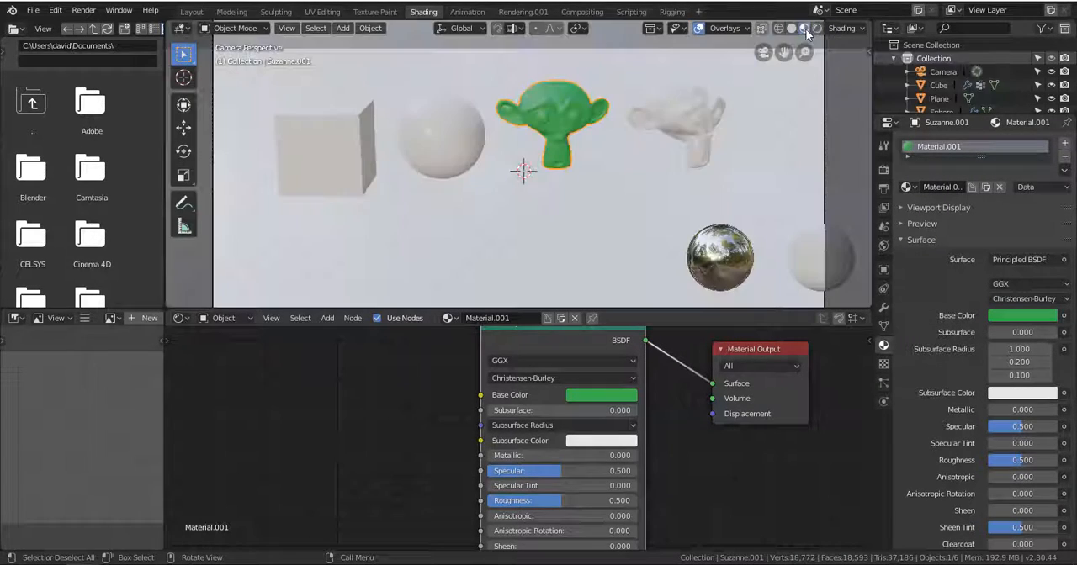
click(601, 395)
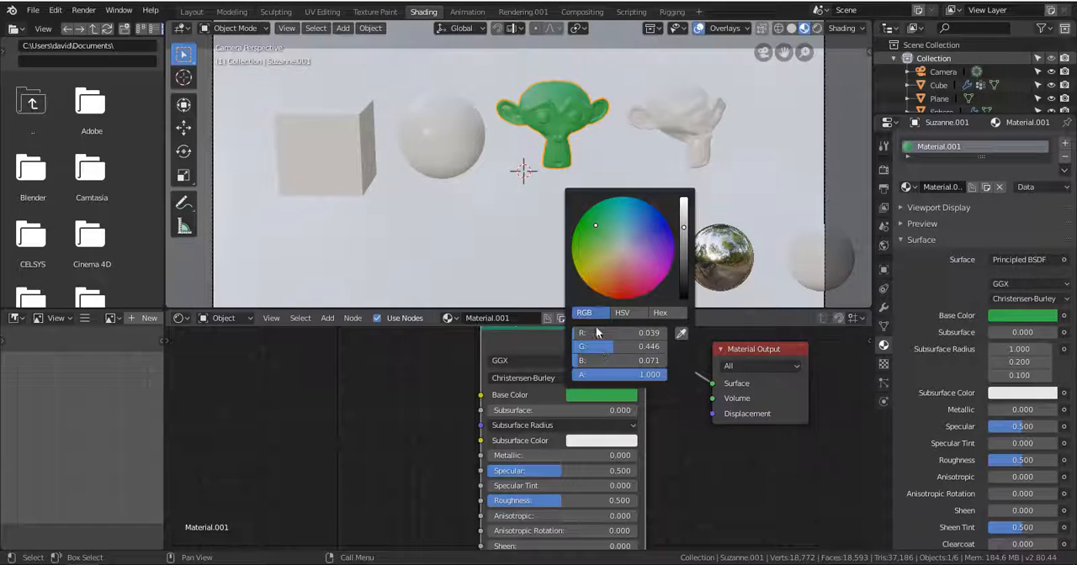
drag(683, 227, 683, 199)
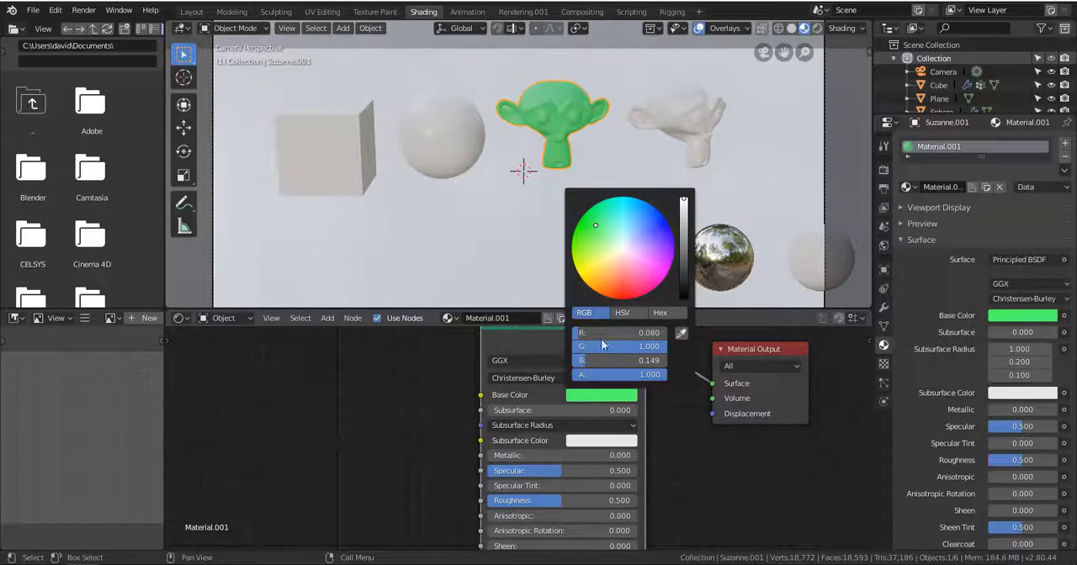
drag(601, 334, 686, 334)
drag(637, 361, 669, 361)
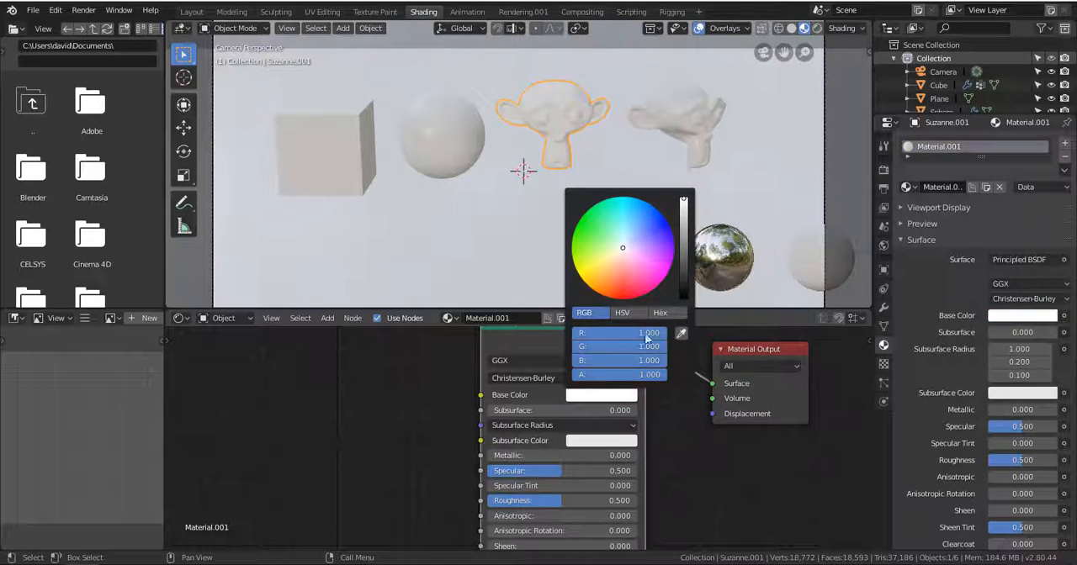
Try the Base Color's HSV values: raise saturation to 1.000, vary hue between 0.000 and 1.000, and reduce saturation to make it white.
click(659, 313)
click(621, 313)
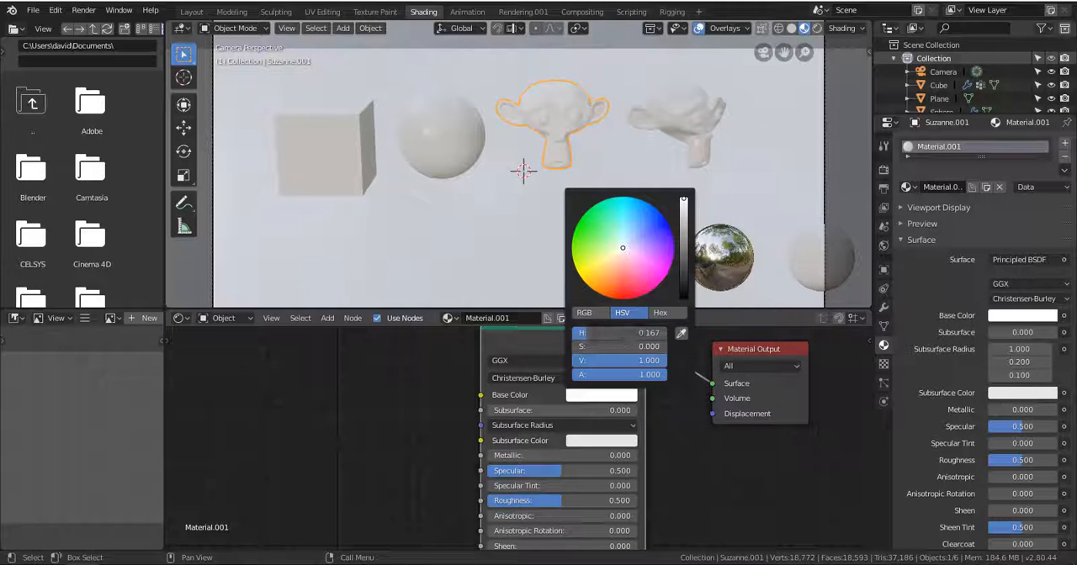
drag(644, 347, 669, 348)
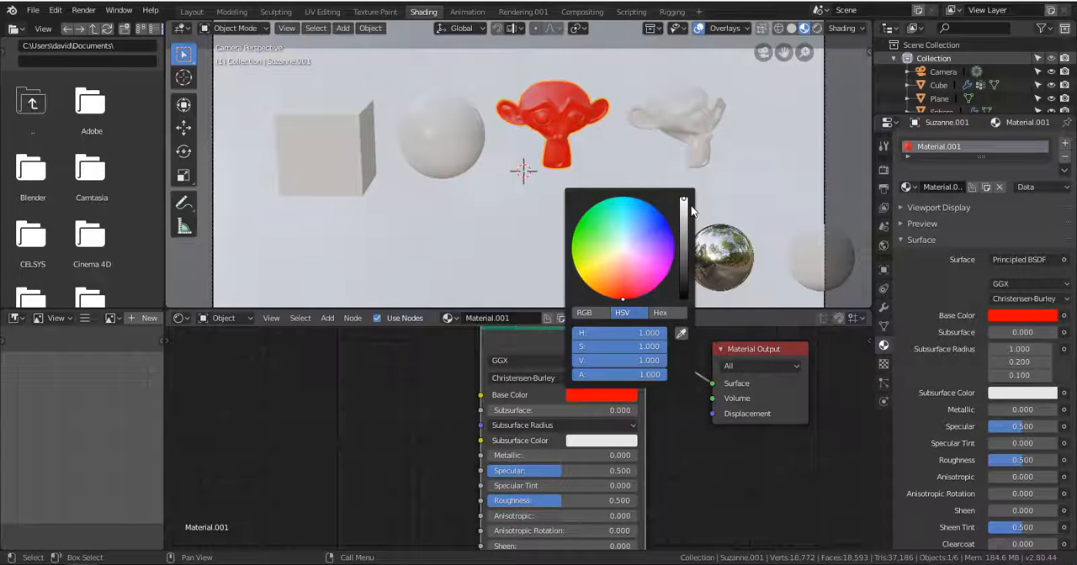
click(644, 376)
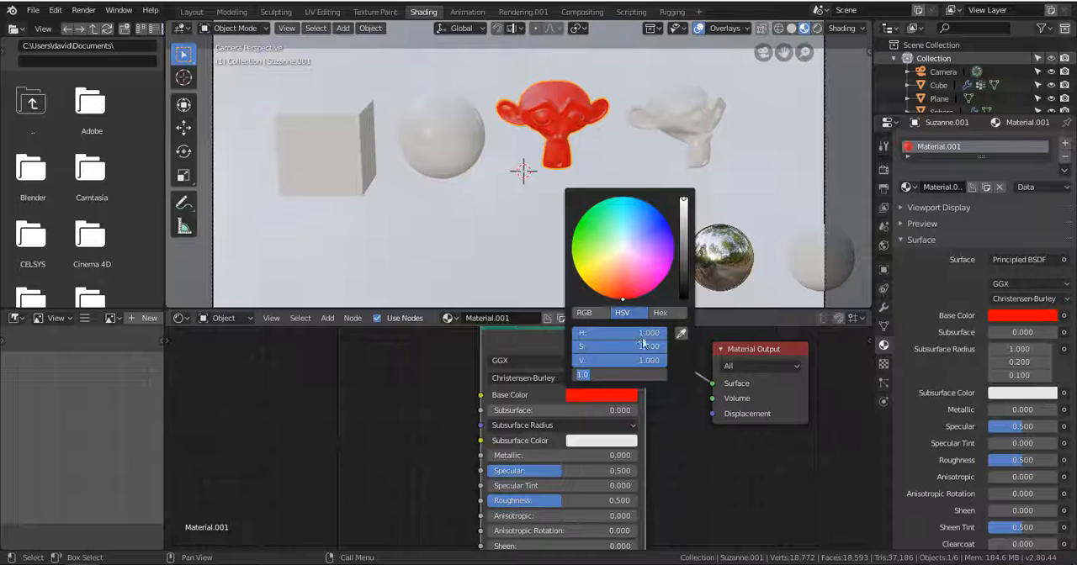
click(643, 340)
drag(627, 333, 547, 333)
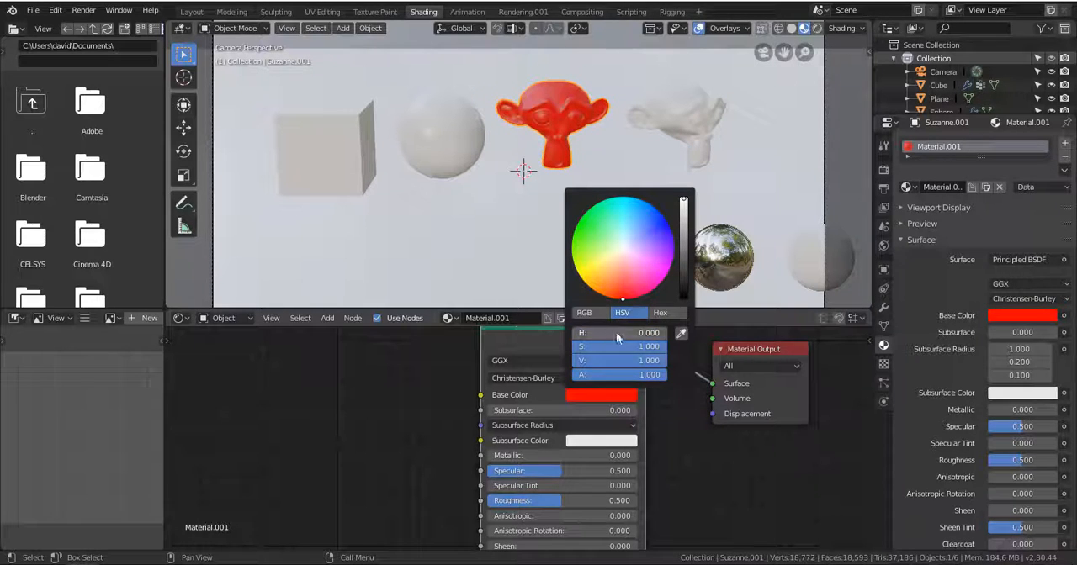
drag(616, 335, 713, 335)
drag(649, 347, 551, 347)
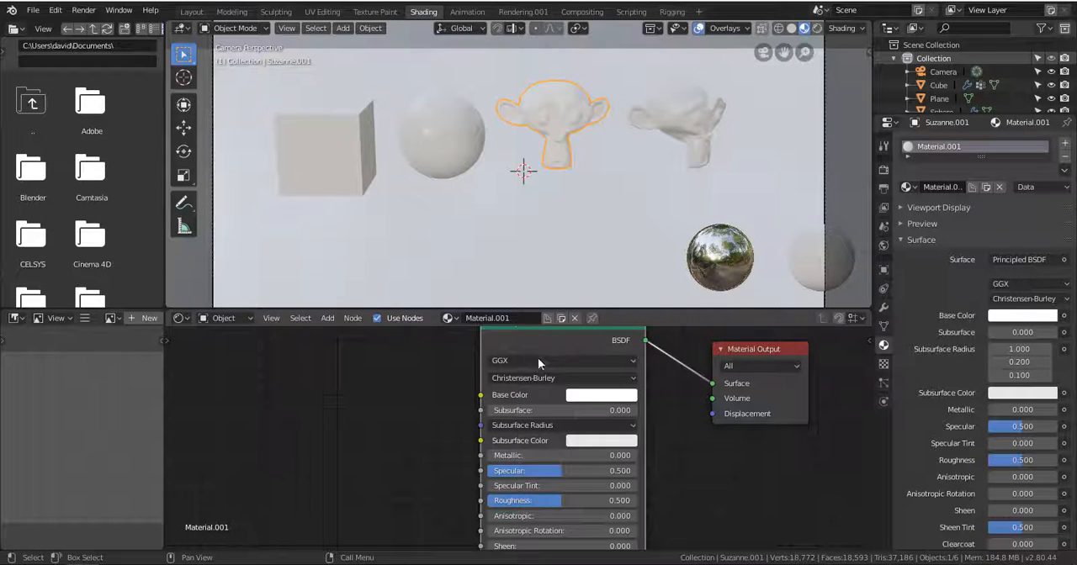
Move the Principled BSDF node slightly closer to the Material Output and set its Base Color to orange-red.
drag(538, 357, 556, 376)
click(605, 415)
click(637, 308)
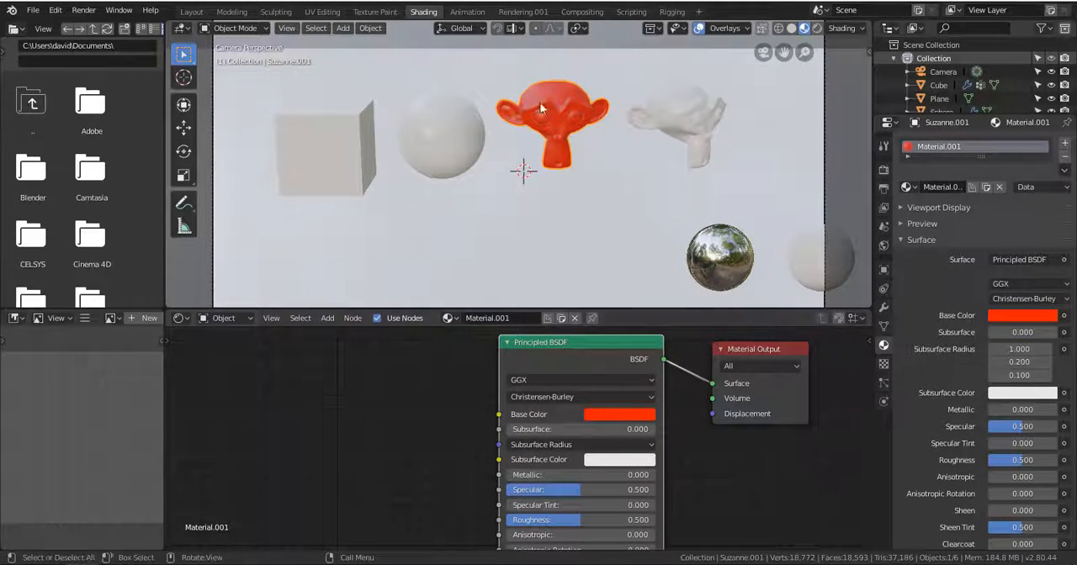
Inspect the red monkey head up close and change its Base Color to turquoise, ending on near-white.
scroll(587, 125, up, 3)
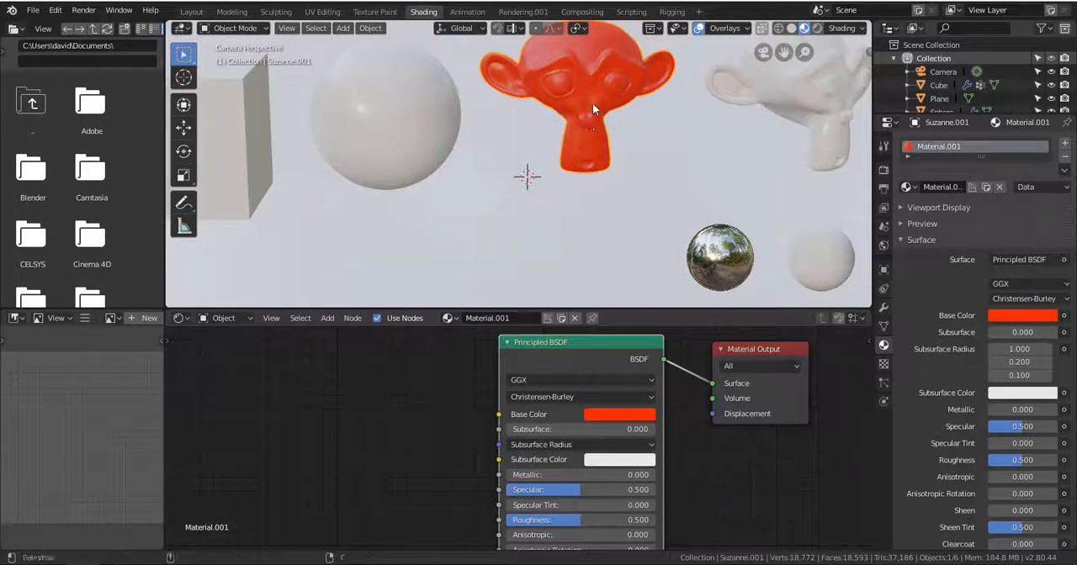
shift+middle_drag(592, 101, 457, 67)
scroll(574, 207, up, 5)
scroll(509, 96, down, 2)
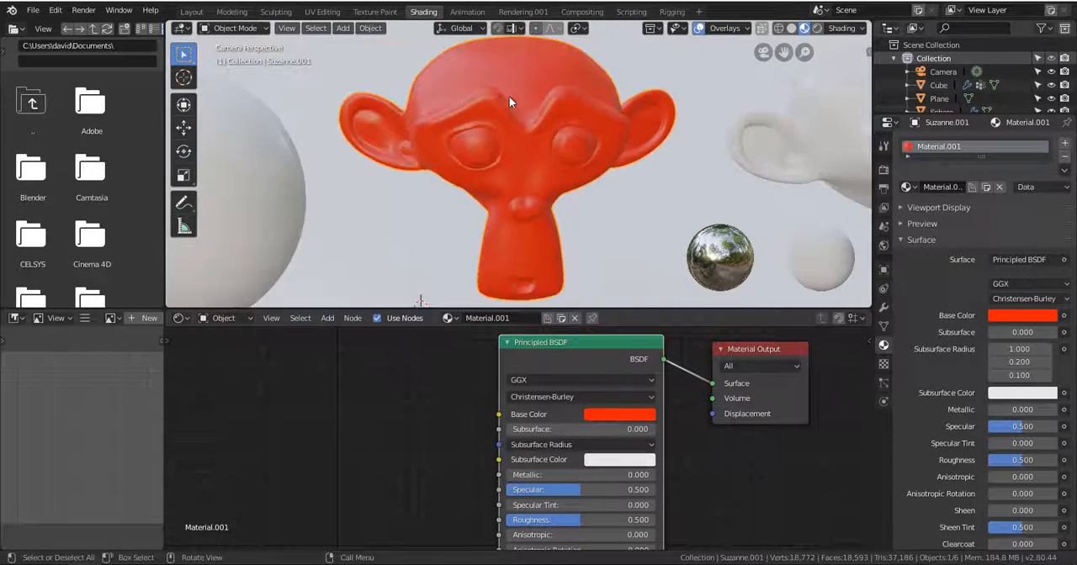
shift+middle_drag(509, 96, 361, 86)
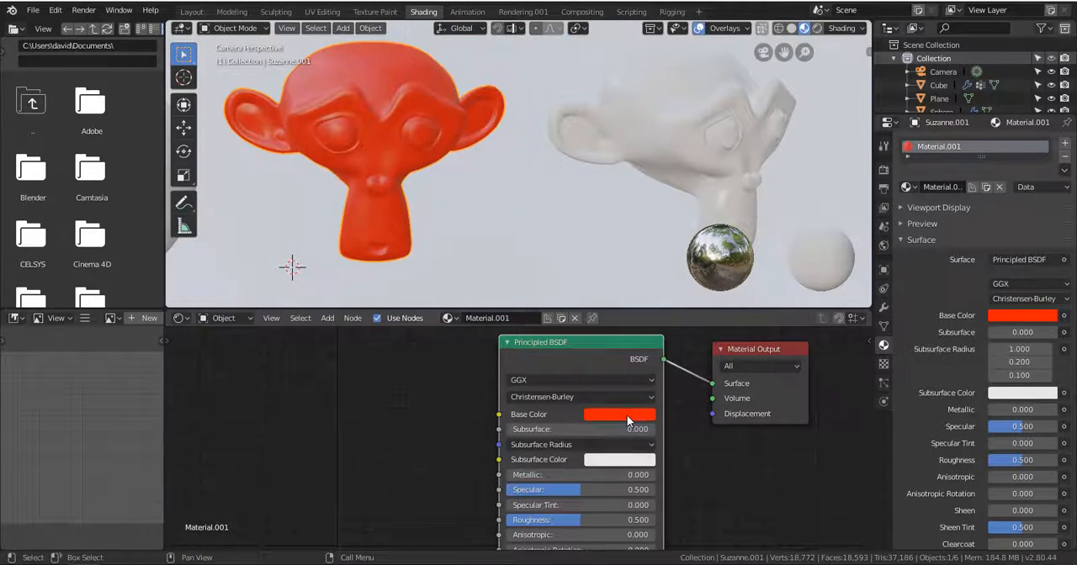
click(627, 415)
click(624, 221)
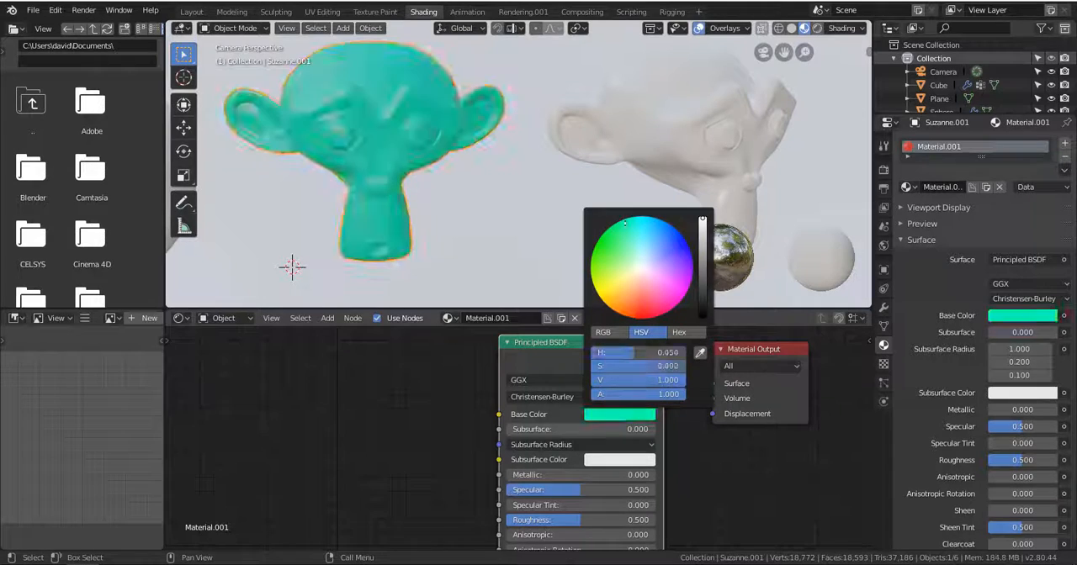
mouse_move(637, 286)
mouse_down()
mouse_move(592, 268)
mouse_move(634, 293)
mouse_move(649, 259)
mouse_move(641, 274)
mouse_up()
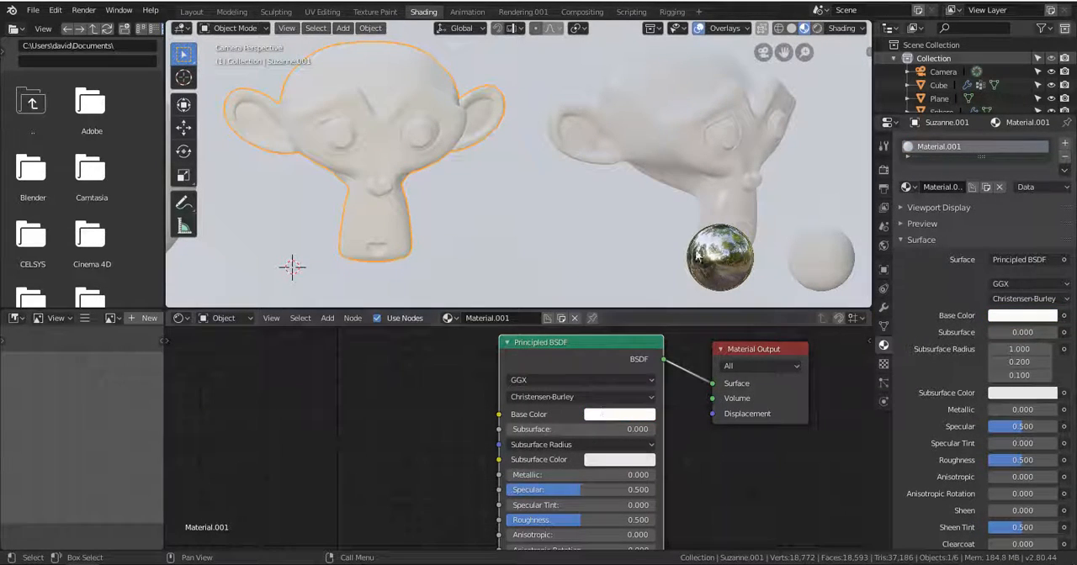
Give the turned monkey head Suzanne.002 a new material with an orange Base Color.
click(666, 141)
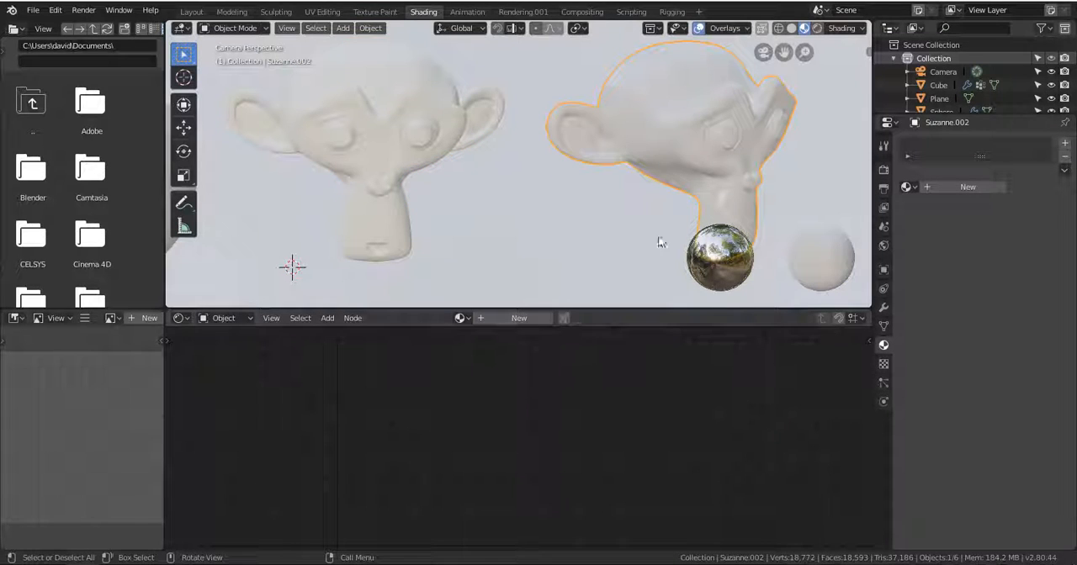
scroll(663, 141, down, 4)
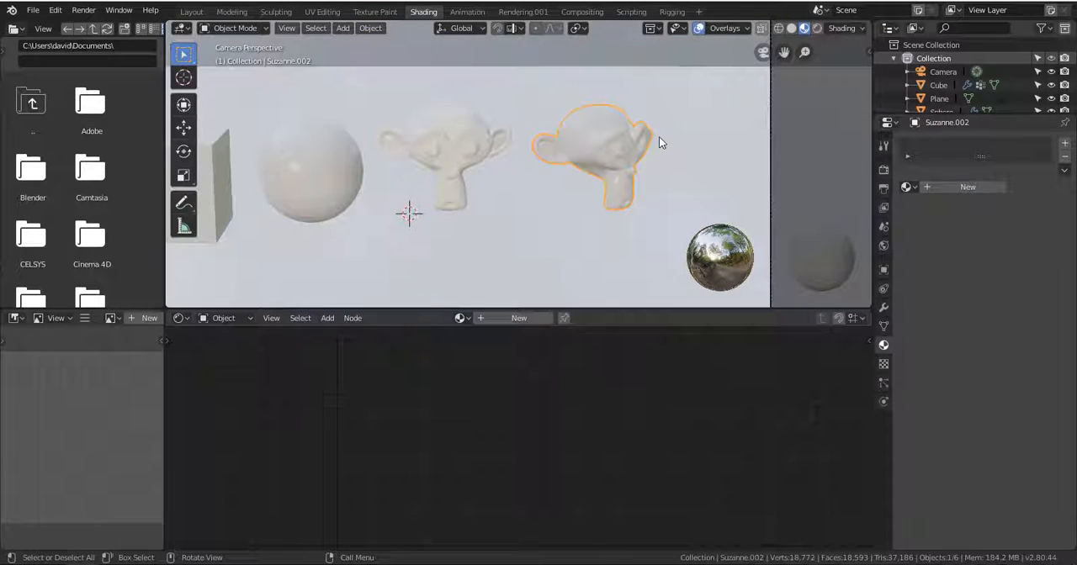
click(332, 169)
mouse_move(389, 214)
shift+middle_down()
mouse_move(661, 201)
mouse_move(402, 210)
shift+middle_up()
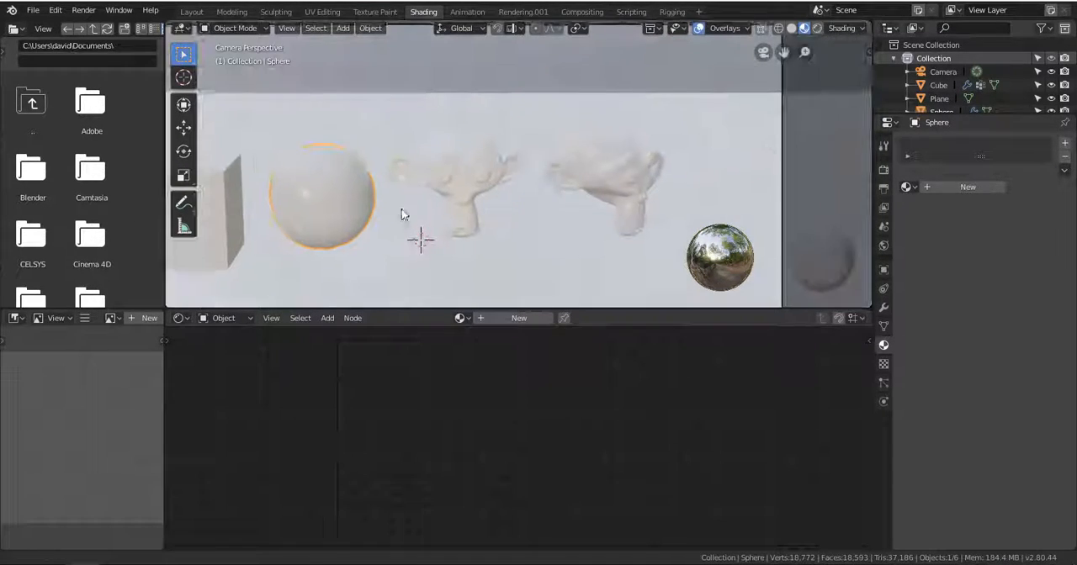
click(620, 167)
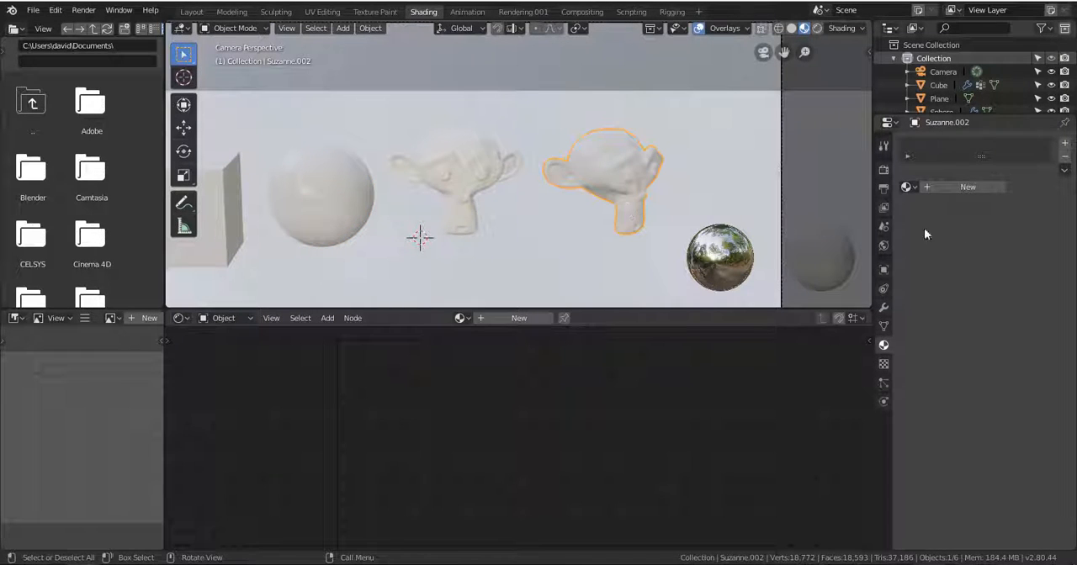
click(956, 187)
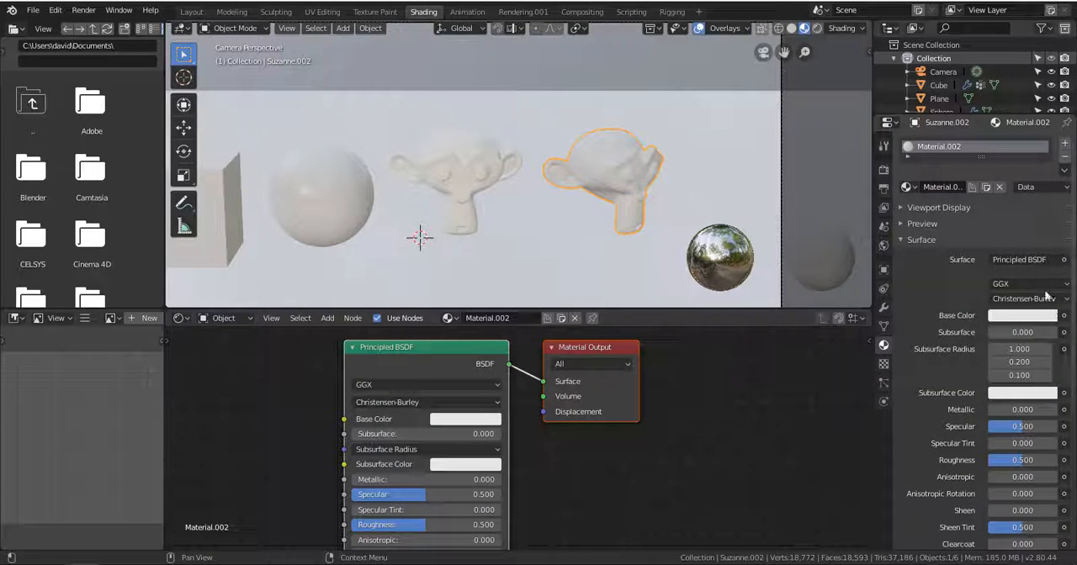
click(453, 421)
click(507, 292)
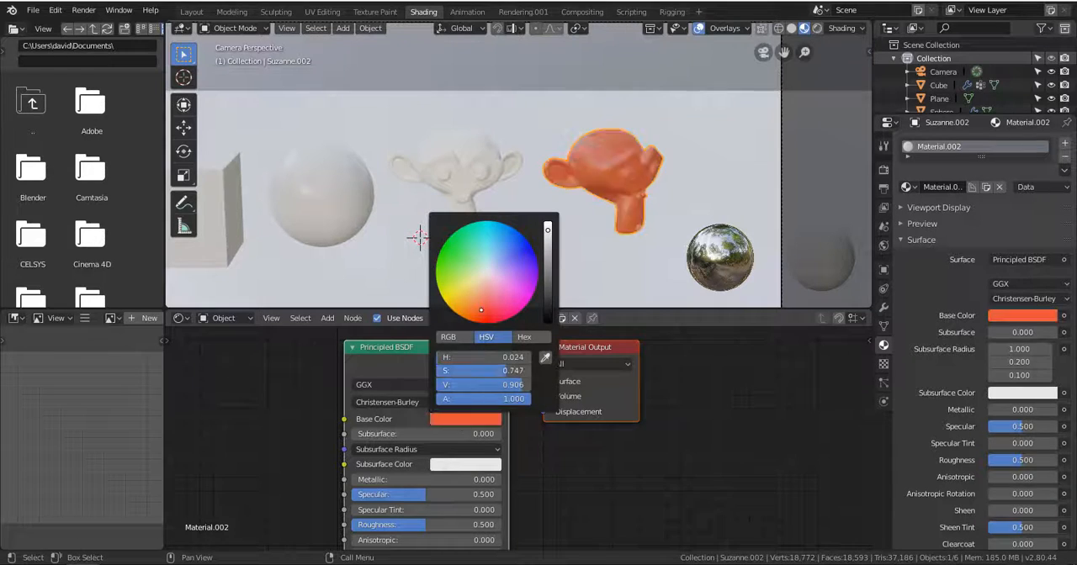
Set the Base Color of the front-facing monkey head Suzanne.001 to bright green.
click(478, 171)
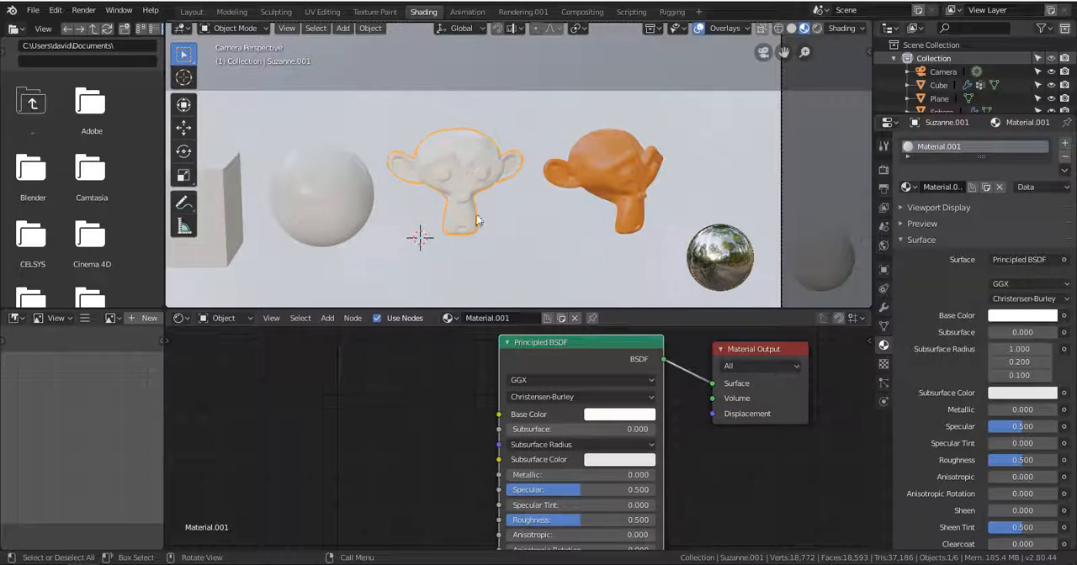
click(637, 415)
drag(639, 268, 610, 237)
shift+middle_drag(499, 181, 582, 178)
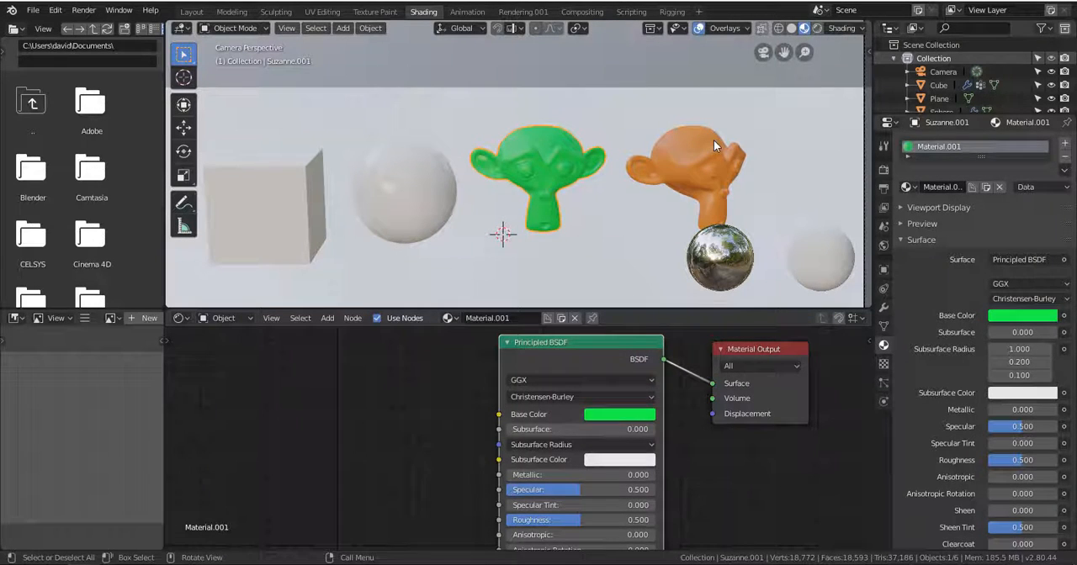
Assign the existing orange Material.002 to the sphere.
click(432, 170)
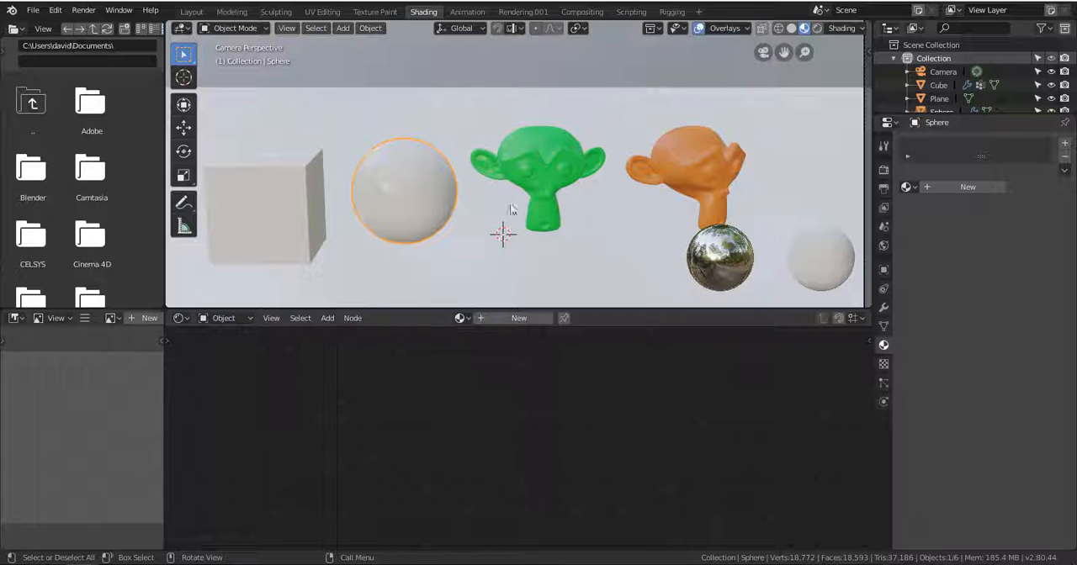
click(907, 187)
click(970, 263)
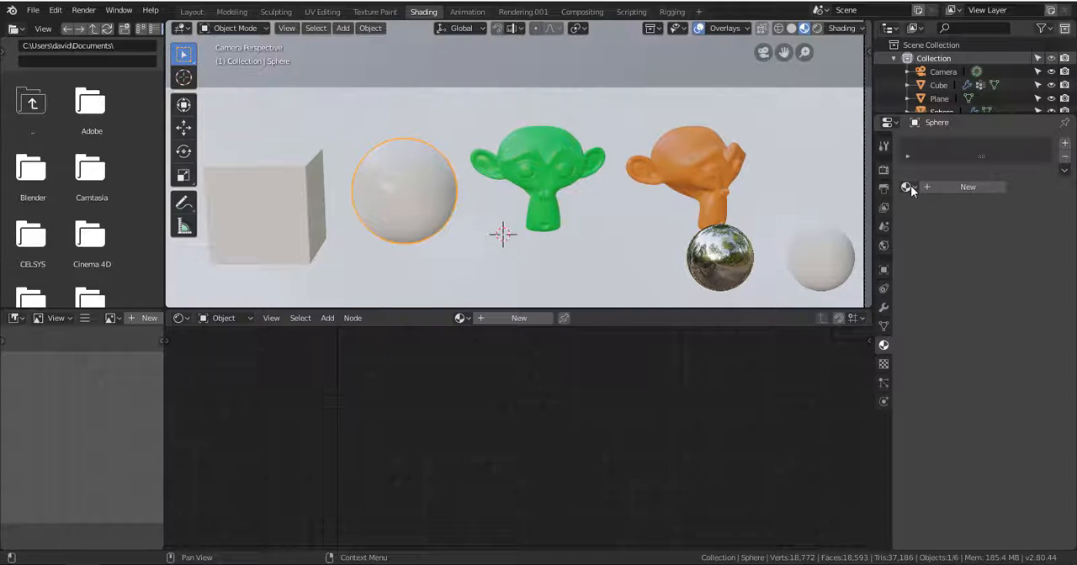
click(907, 187)
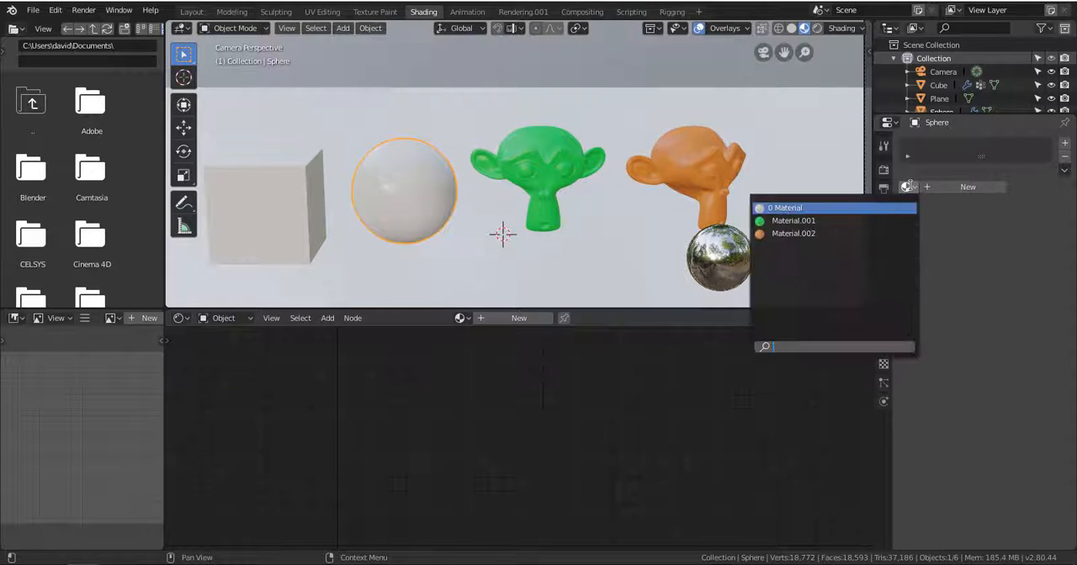
click(871, 234)
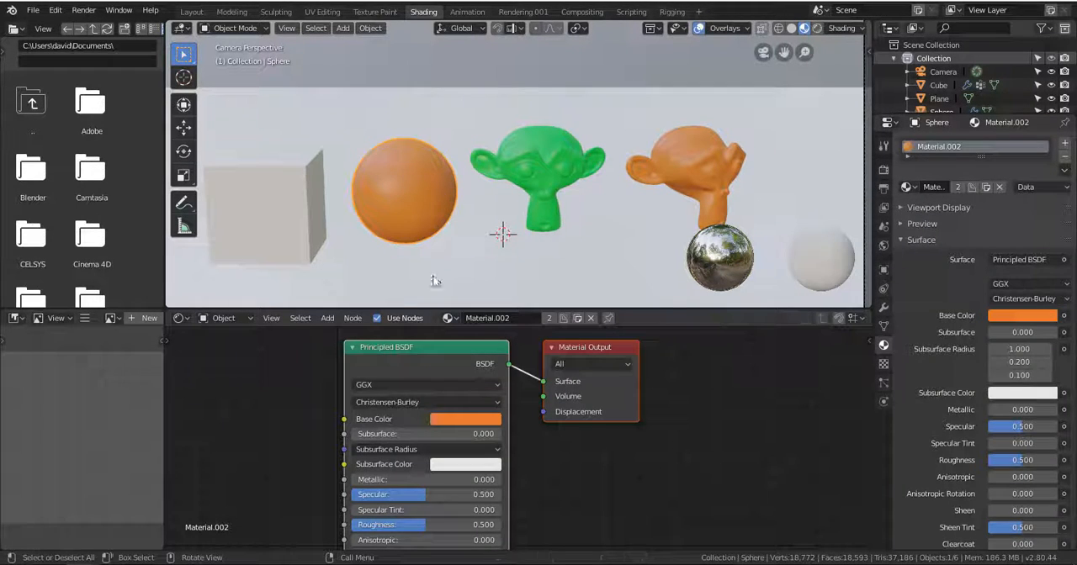
Adjust the turned monkey head's Base Color in the shared Material.002 to a slightly darker orange.
click(690, 172)
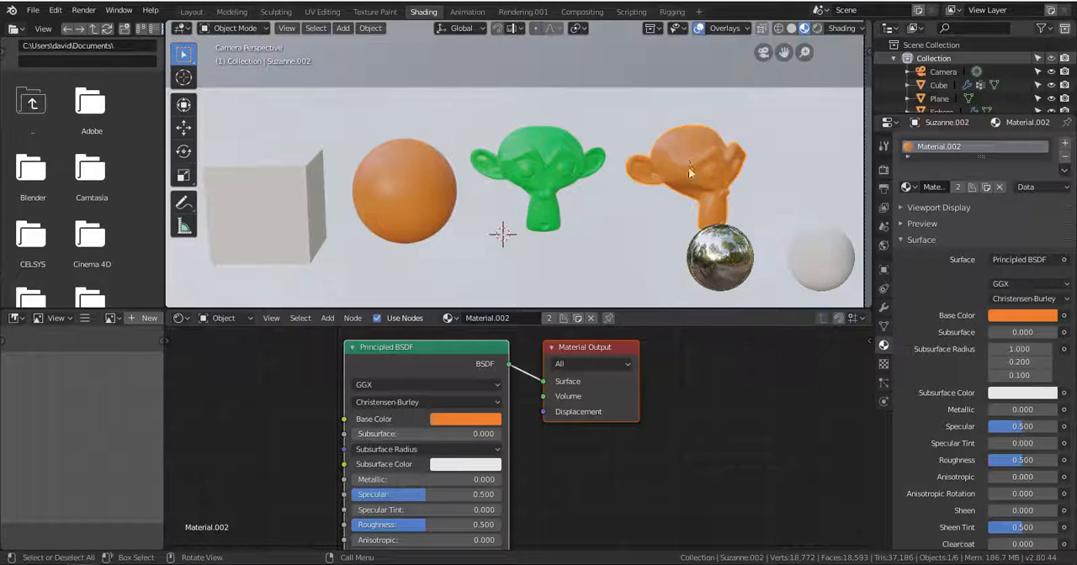
click(484, 419)
drag(547, 269, 548, 236)
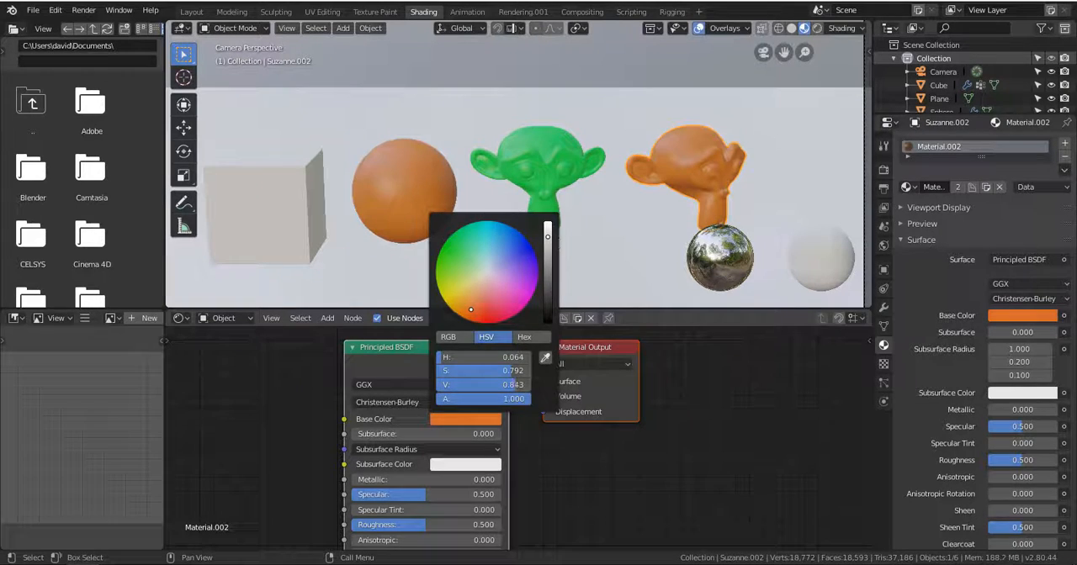
Remove the Material.002 slot from the sphere.
click(408, 204)
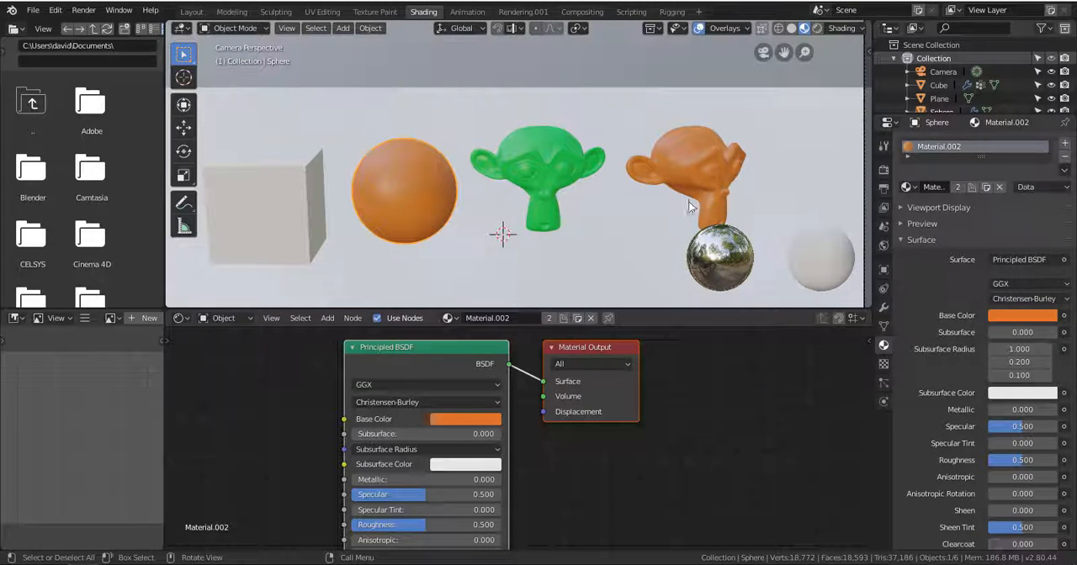
click(1067, 158)
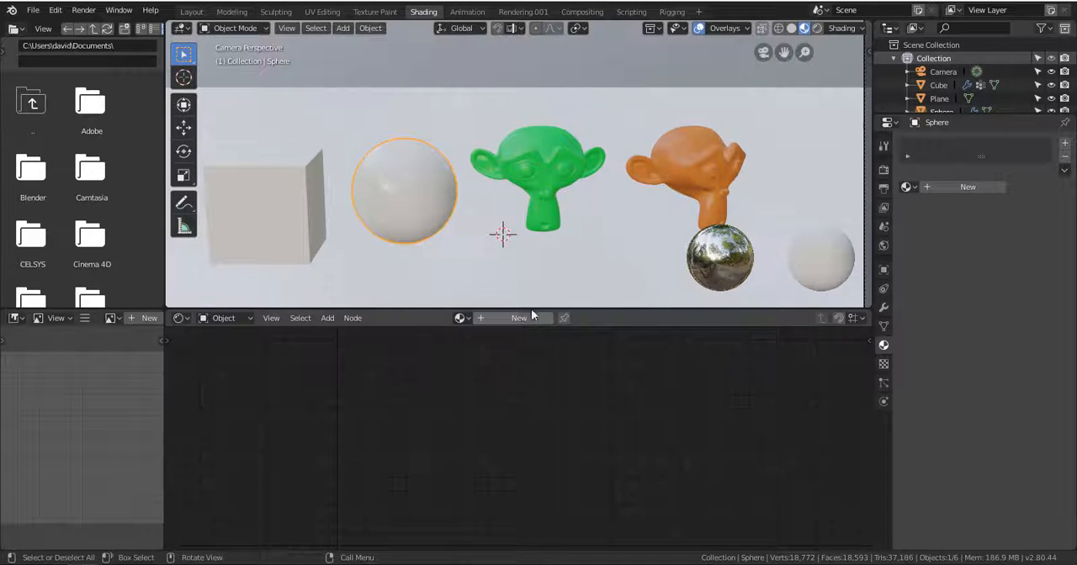
Select the green front-facing monkey head and examine its Principled BSDF node settings.
click(544, 172)
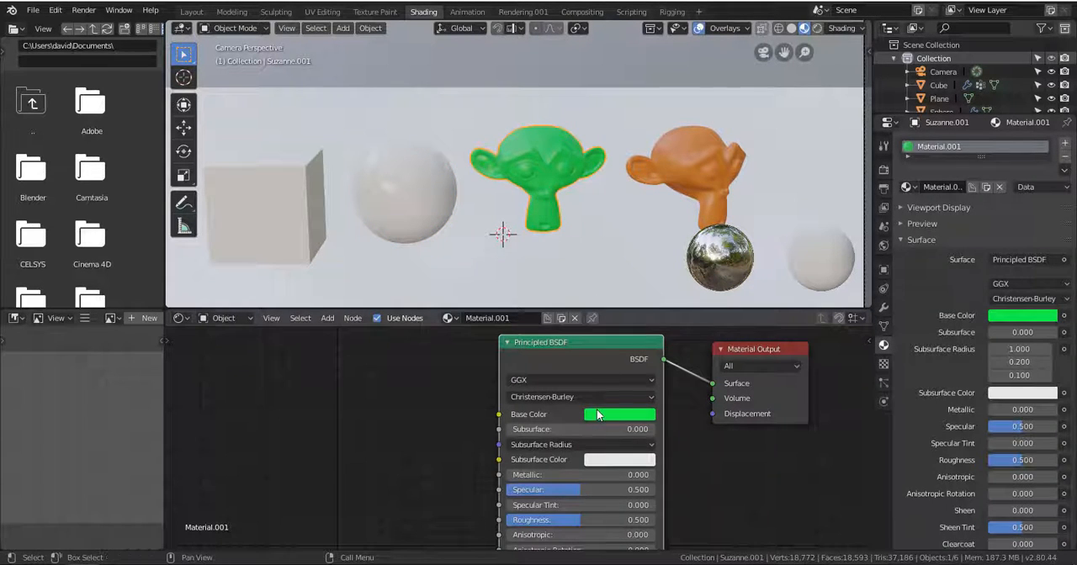
scroll(599, 414, up, 2)
scroll(597, 419, down, 2)
shift+scroll(576, 415, down, 3)
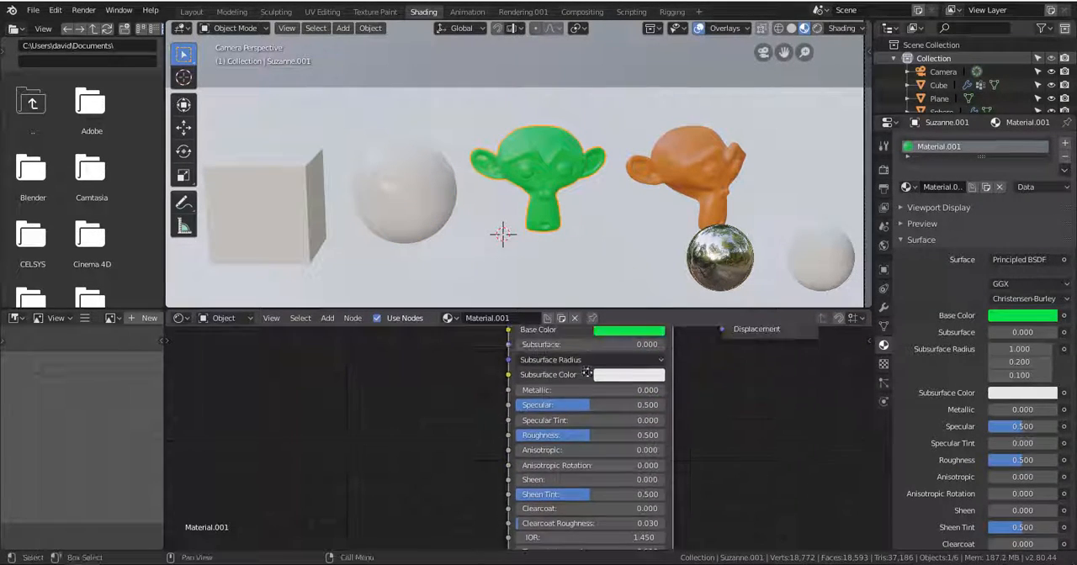
scroll(577, 434, up, 3)
middle_drag(579, 434, 545, 472)
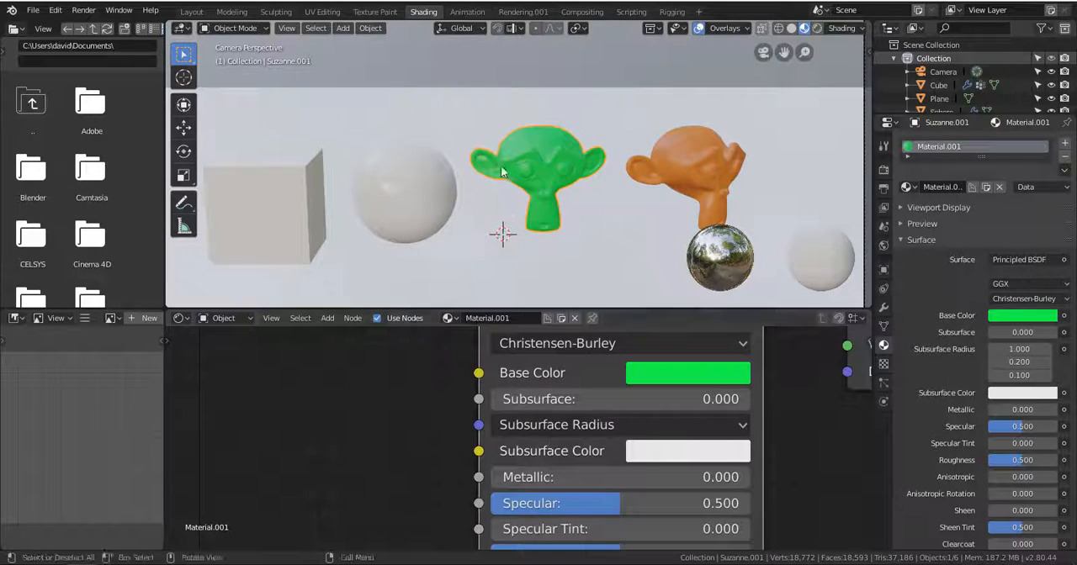
Add a Sun light and raise it along the Z axis to about 8 m above the objects.
key(KP_0)
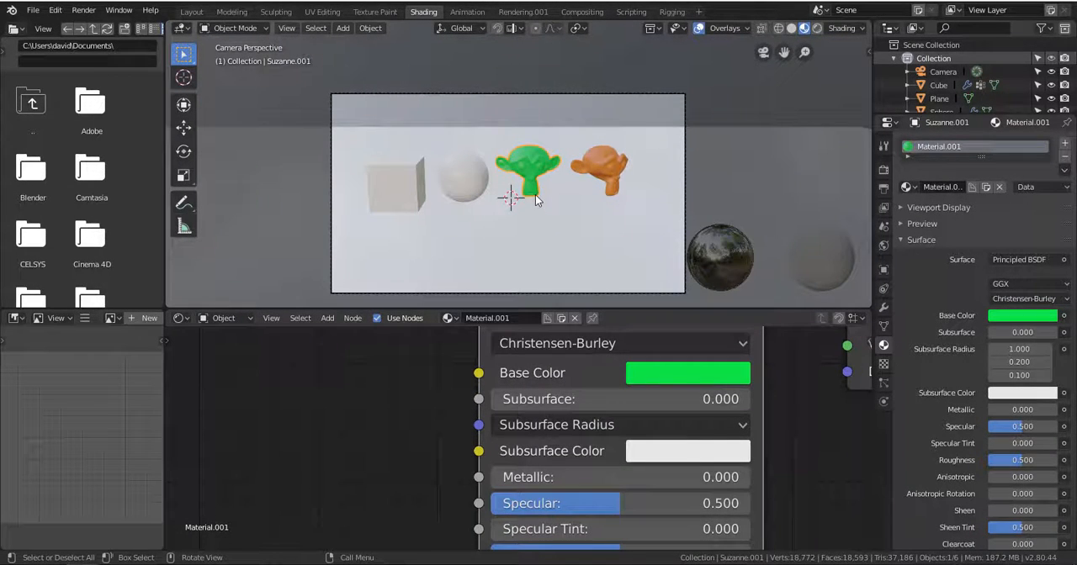
click(343, 28)
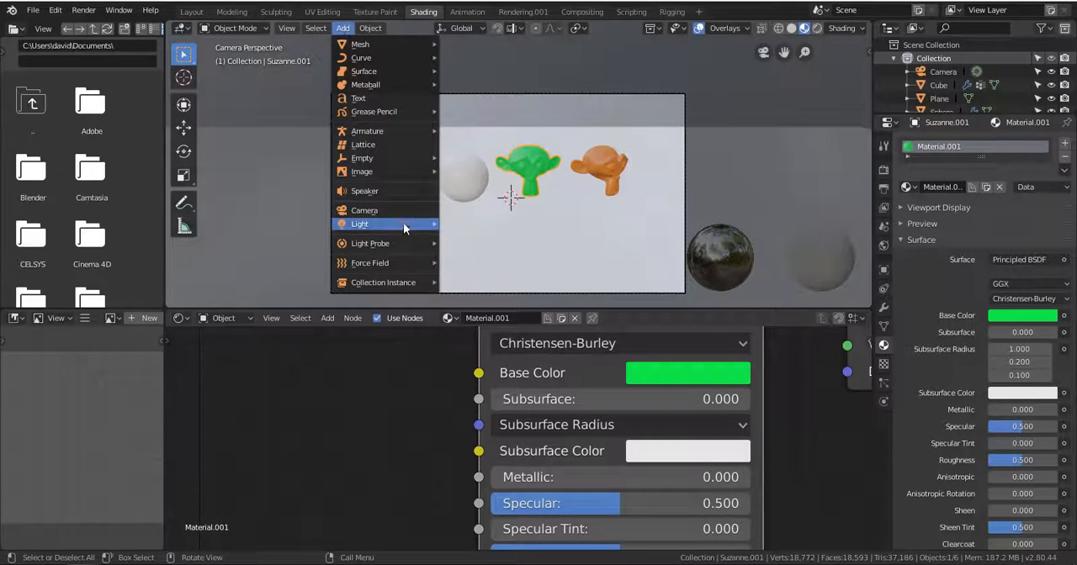
mouse_move(407, 225)
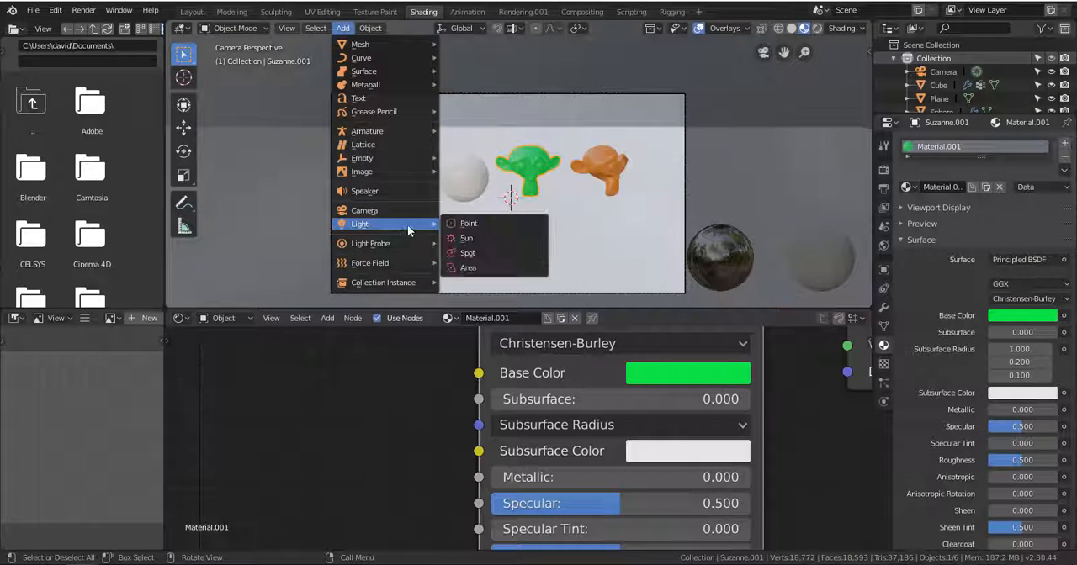
click(489, 239)
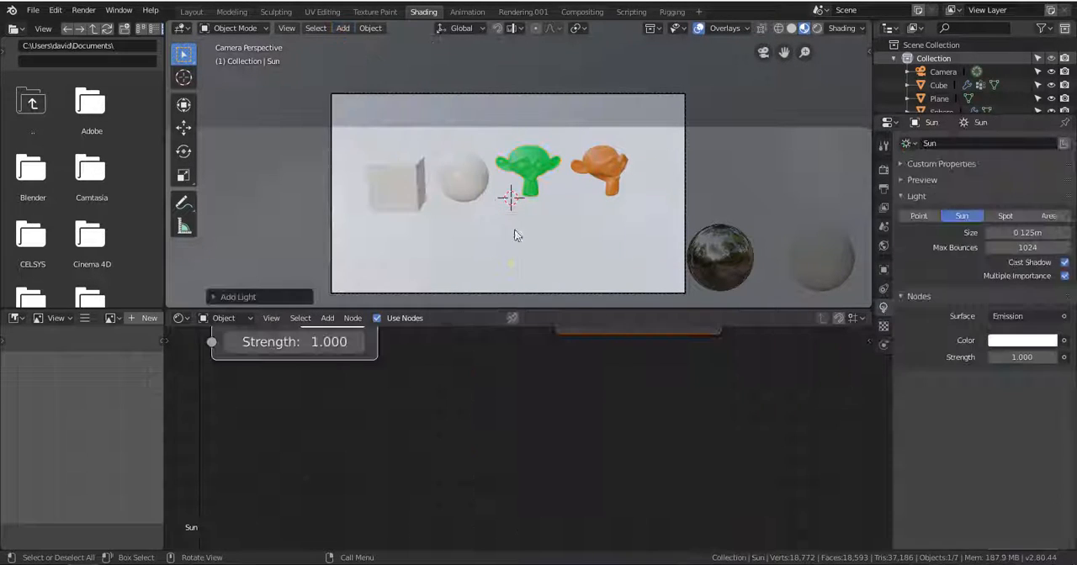
click(183, 127)
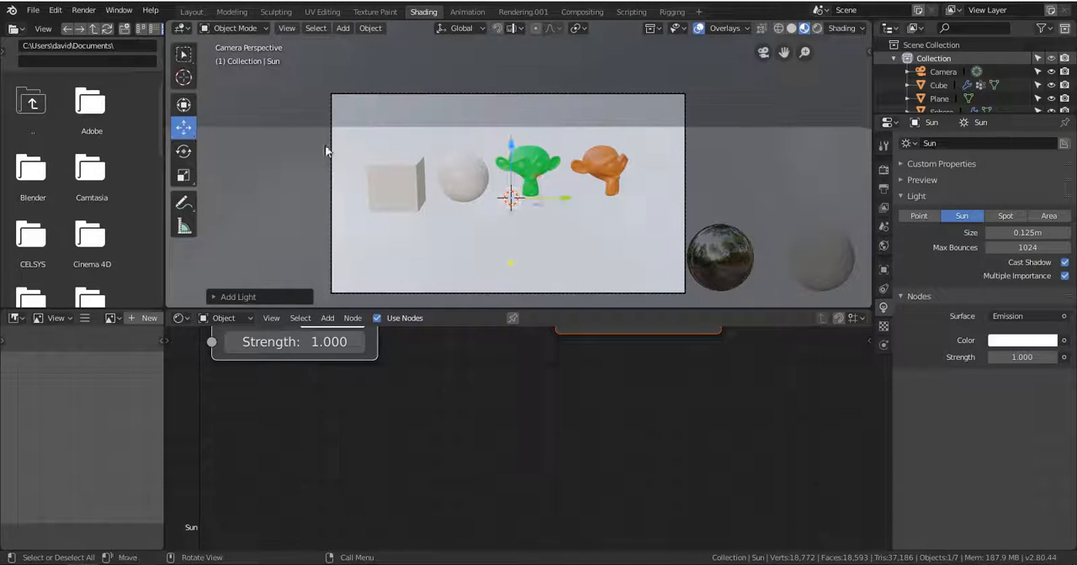
drag(510, 150, 499, 41)
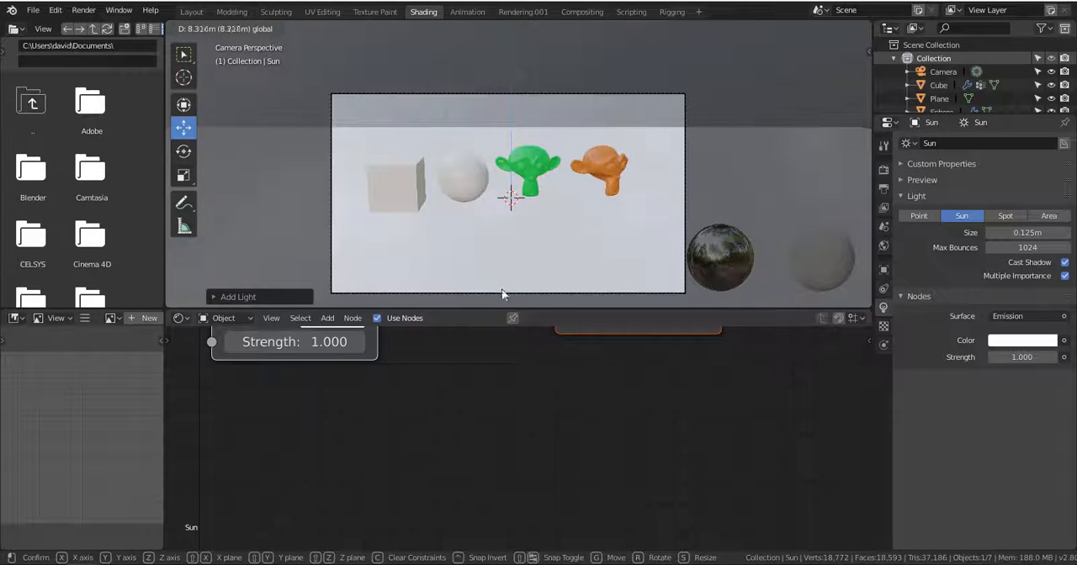
drag(502, 294, 502, 296)
Frame the Sun's nodes and move the Emission node closer to the Light Output node.
key(Home)
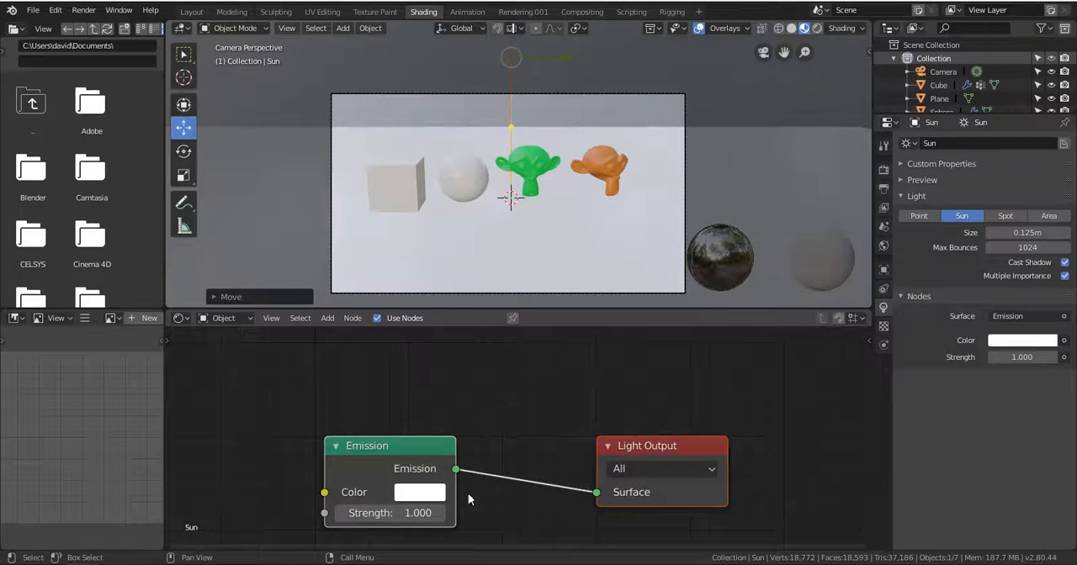
middle_drag(468, 494, 480, 445)
drag(404, 396, 480, 394)
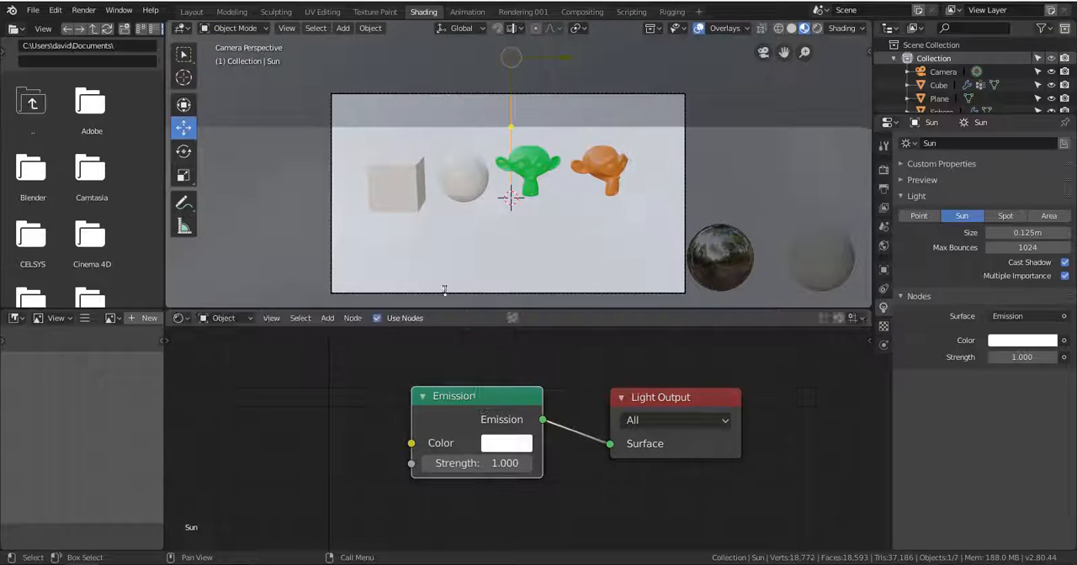
Display the scene in Rendered shading and set the Cycles viewport samples to 5.
click(819, 30)
scroll(532, 196, up, 5)
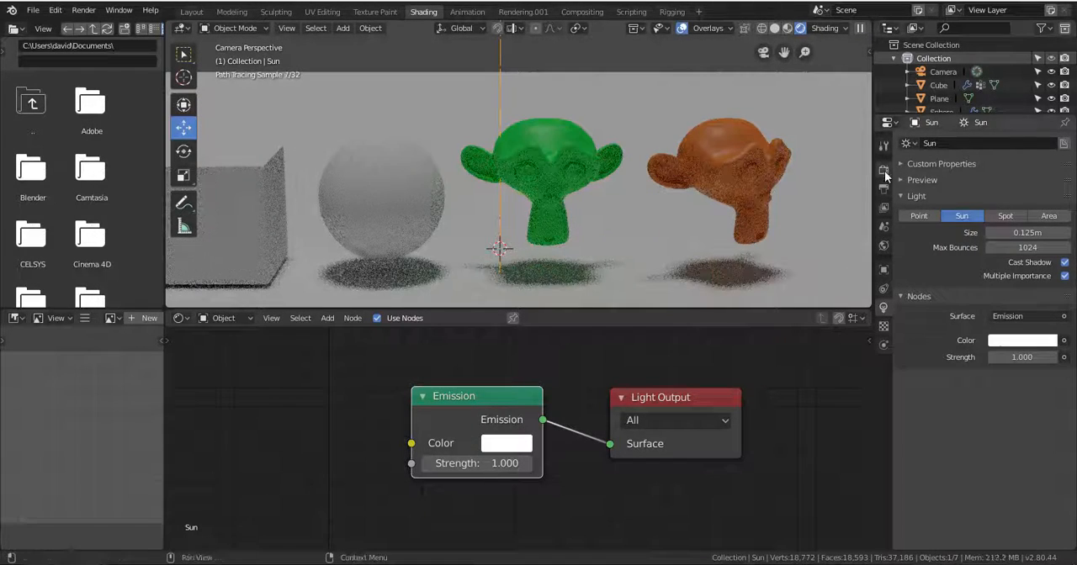
click(884, 170)
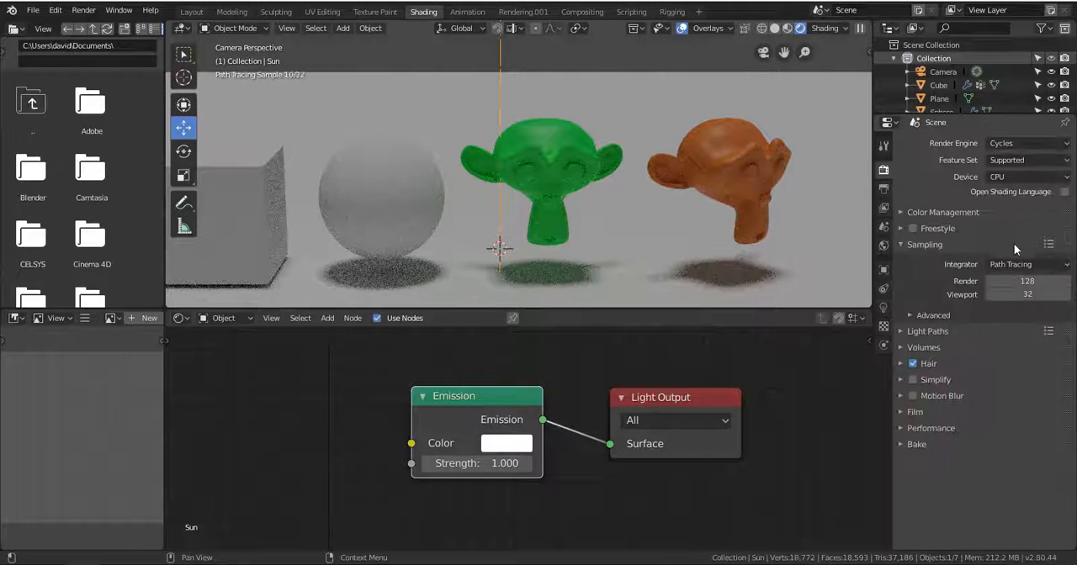
click(882, 190)
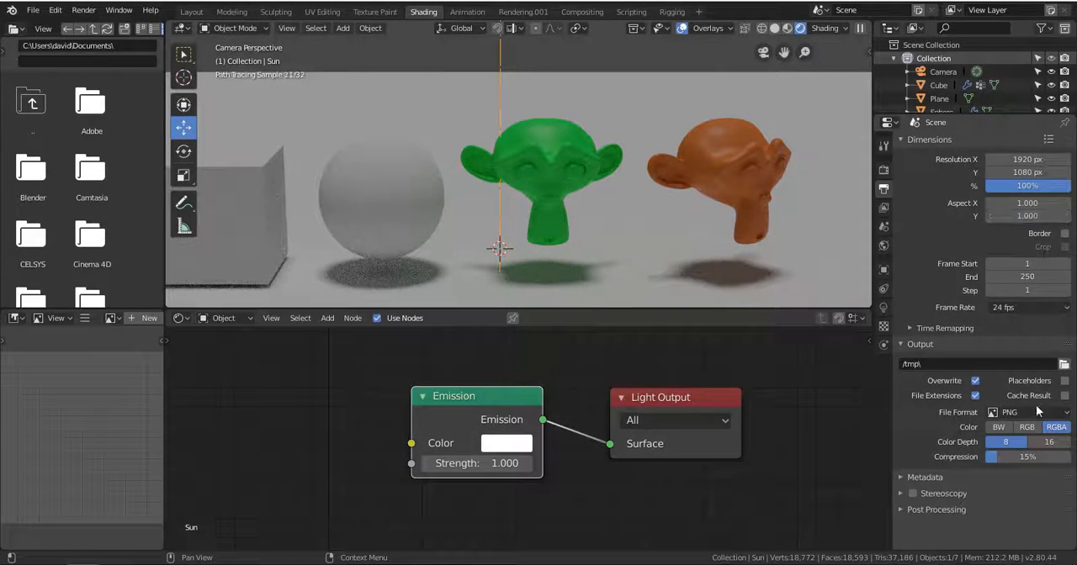
click(882, 207)
click(884, 189)
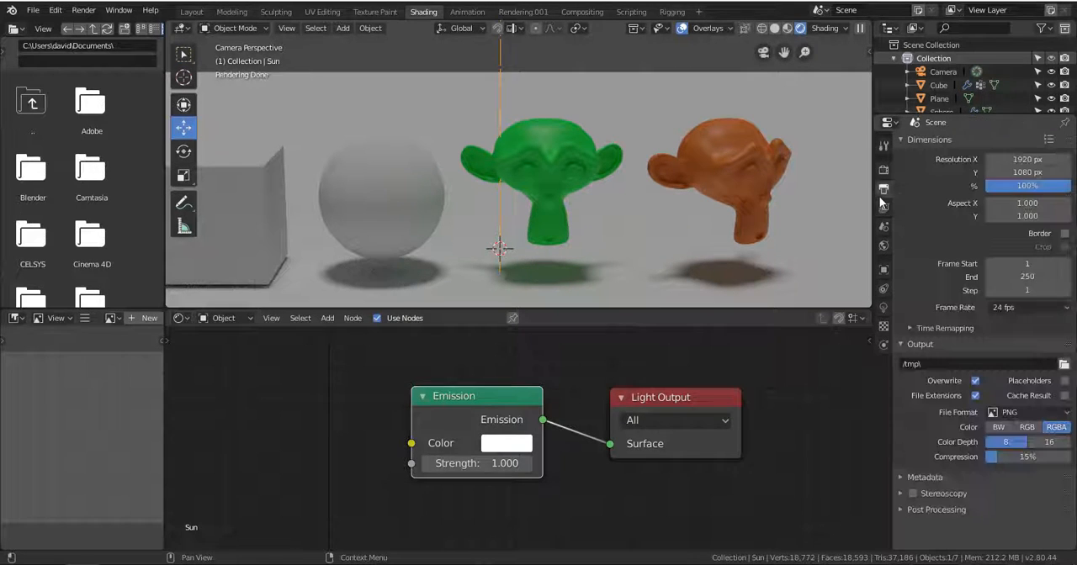
click(884, 170)
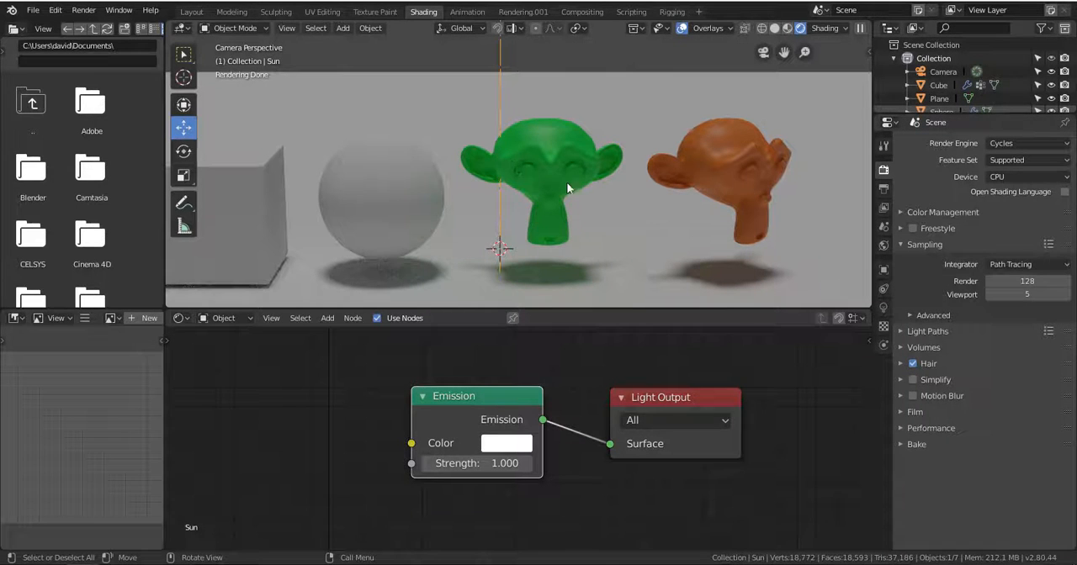
Set the green monkey head's Base Color to blue in LookDev shading and preview it in Rendered shading.
click(562, 160)
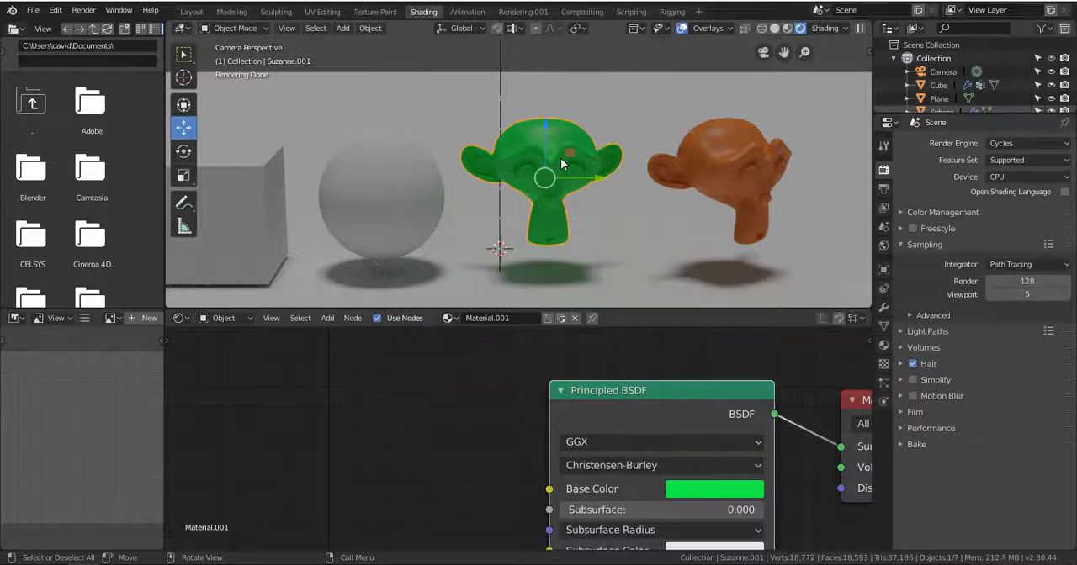
click(787, 28)
click(714, 489)
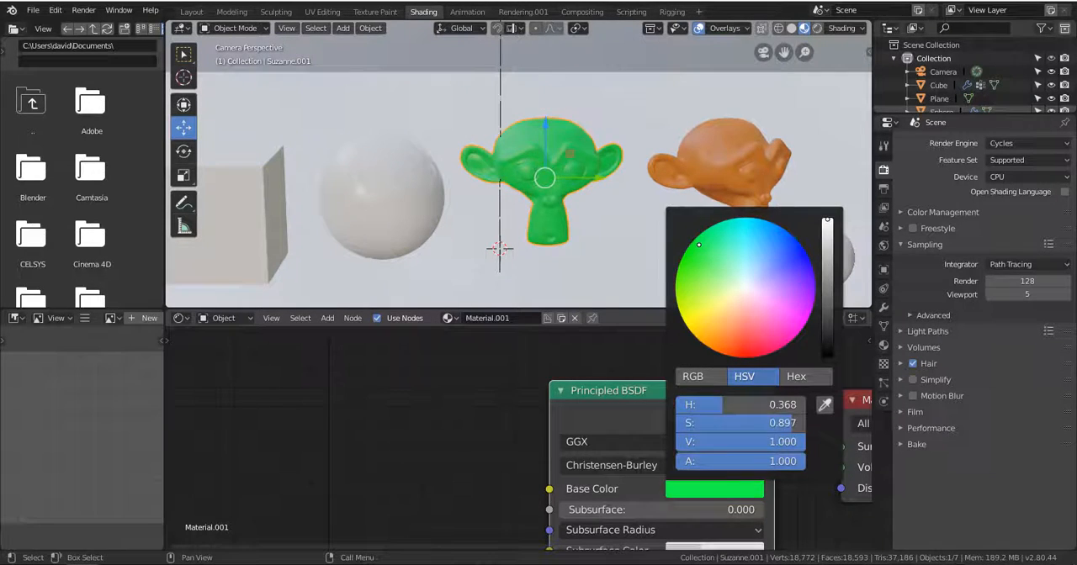
click(811, 263)
click(816, 29)
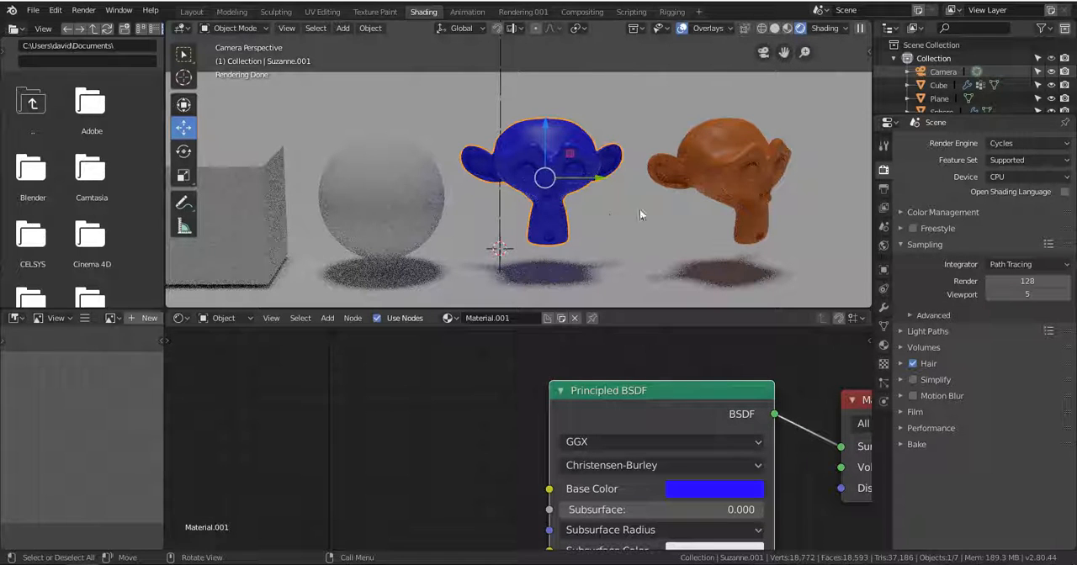
In Solid shading, expand the World preview and set the world background Color to white.
click(791, 29)
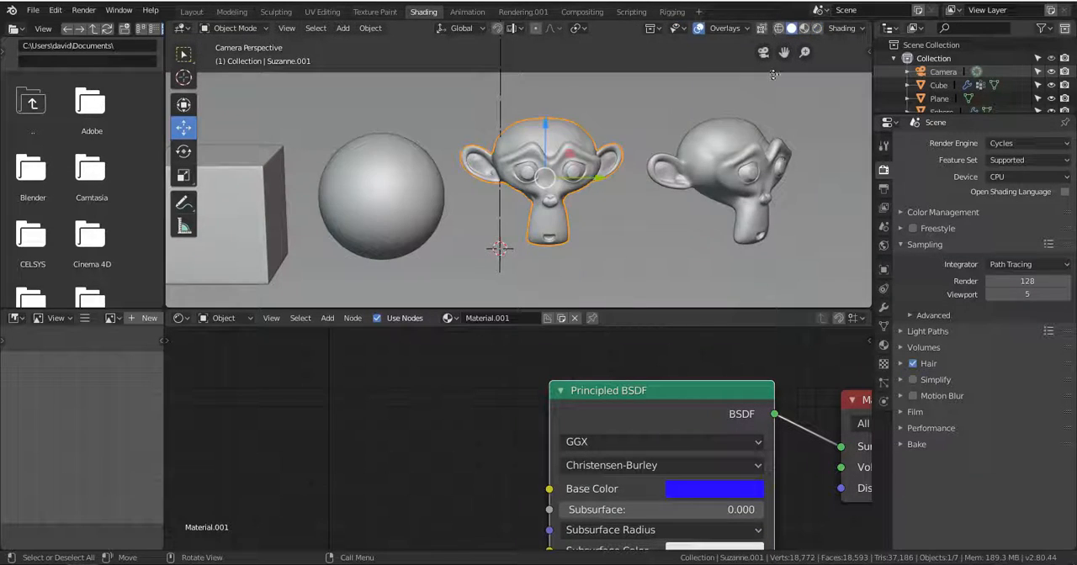
scroll(666, 248, down, 2)
scroll(666, 248, down, 2)
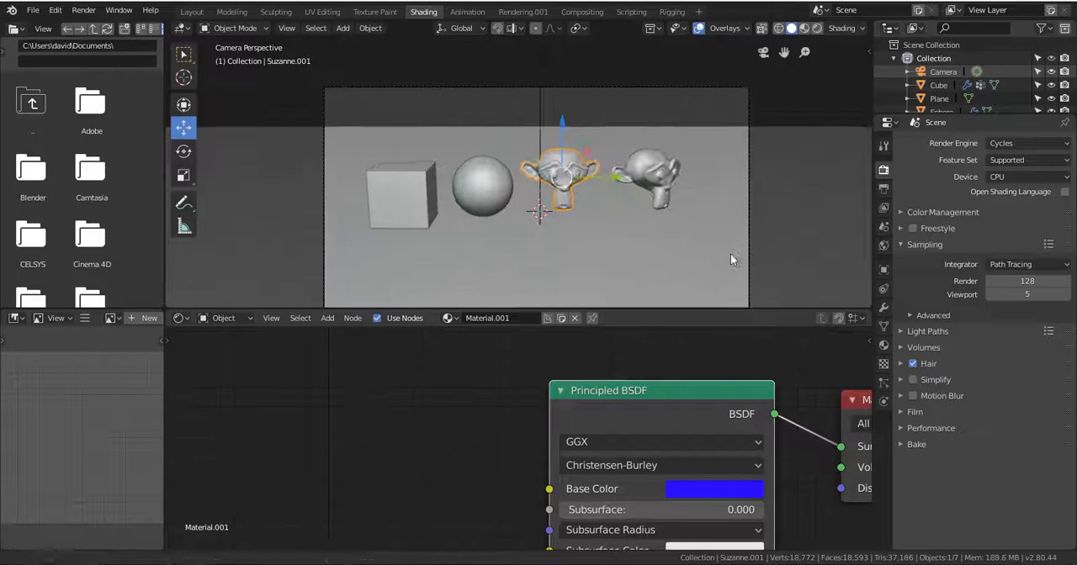
click(883, 246)
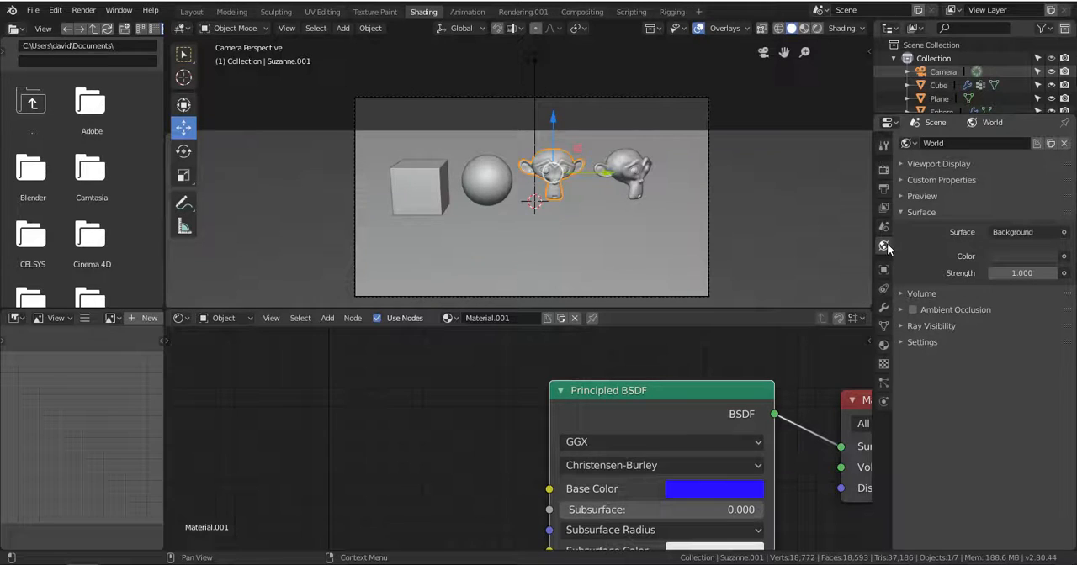
click(1035, 234)
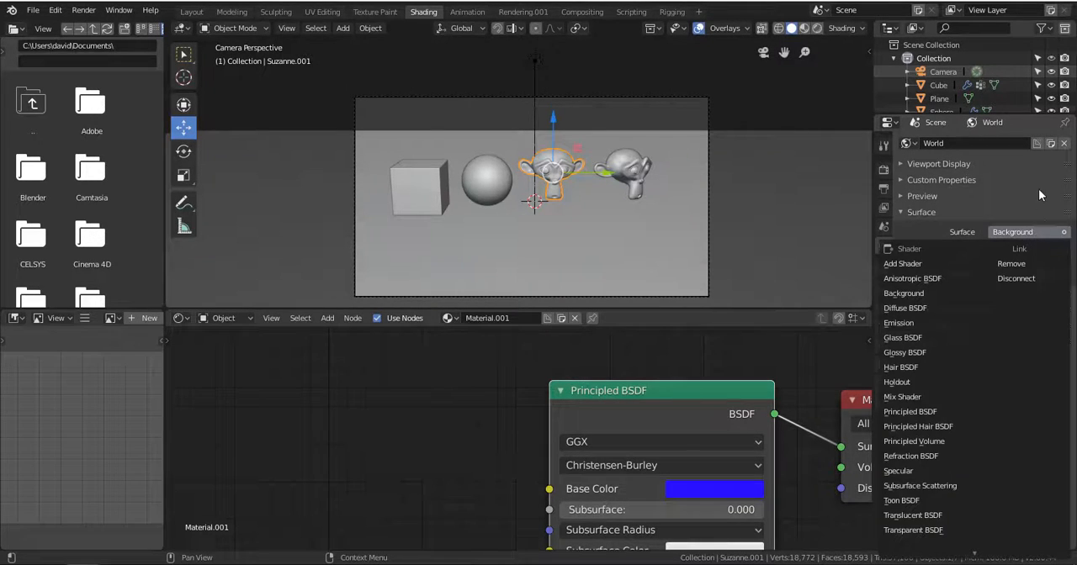
click(1038, 196)
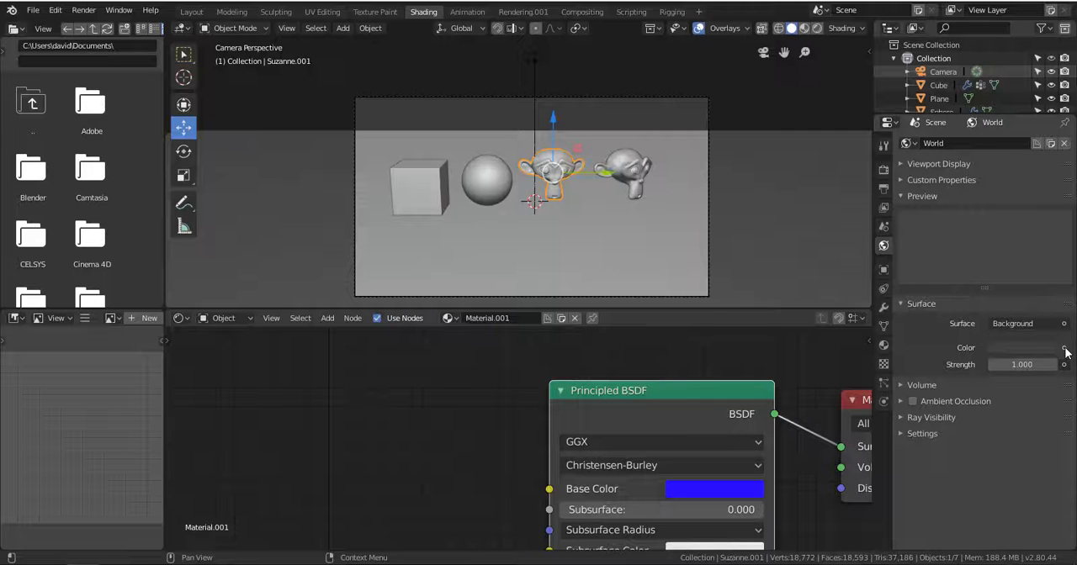
click(1037, 350)
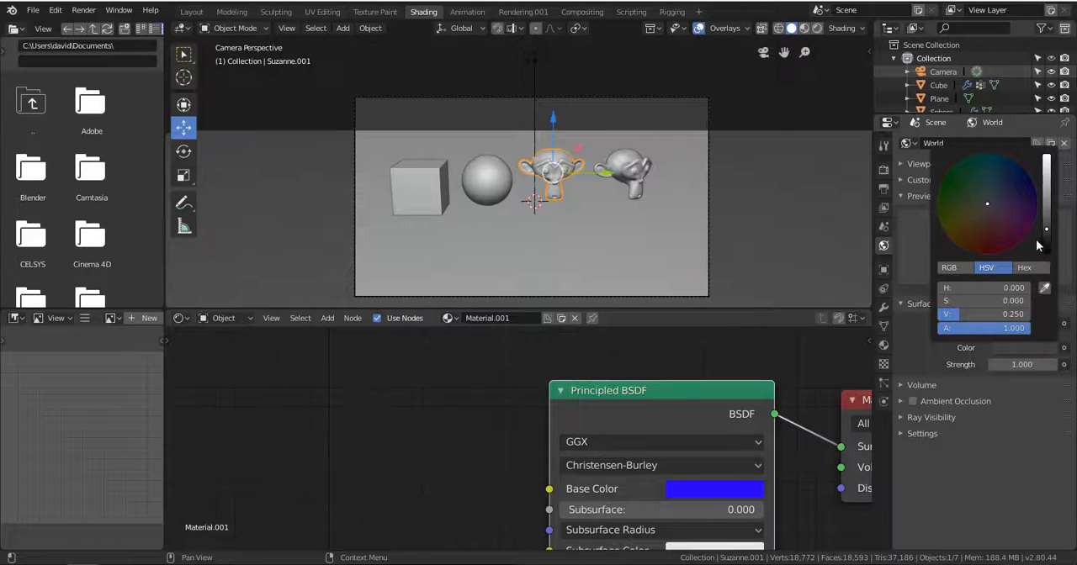
drag(1046, 242, 1047, 158)
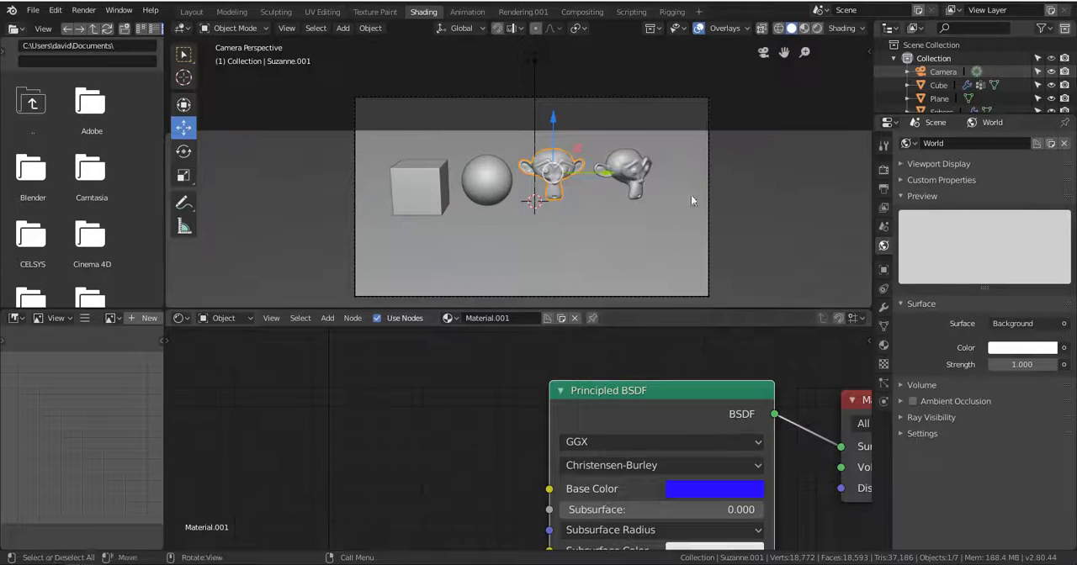
Tint the world background Color a pale mint green in Rendered shading, and return the viewport to Solid shading.
click(816, 28)
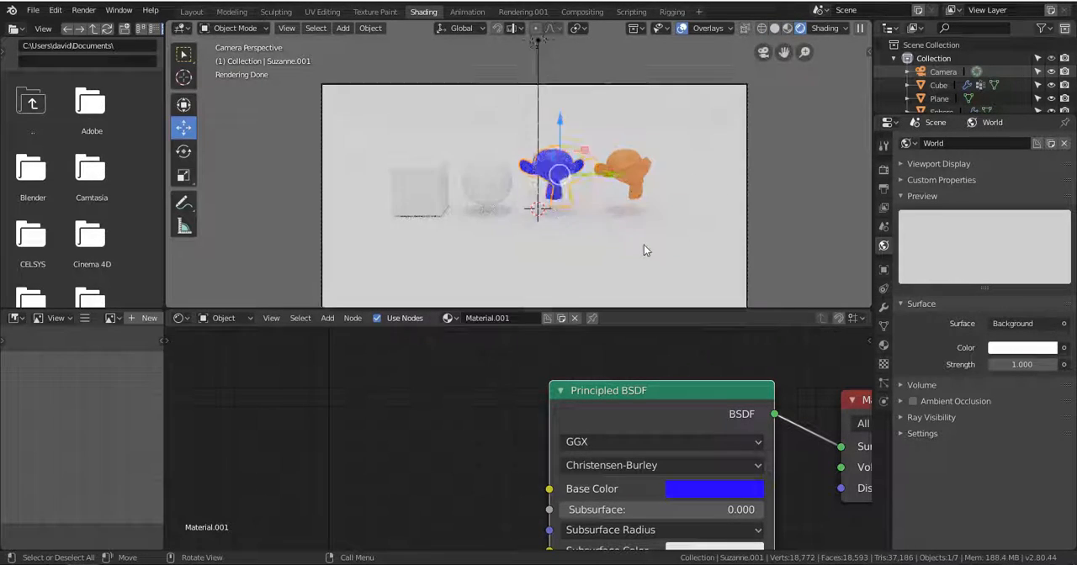
scroll(644, 245, up, 4)
click(1022, 347)
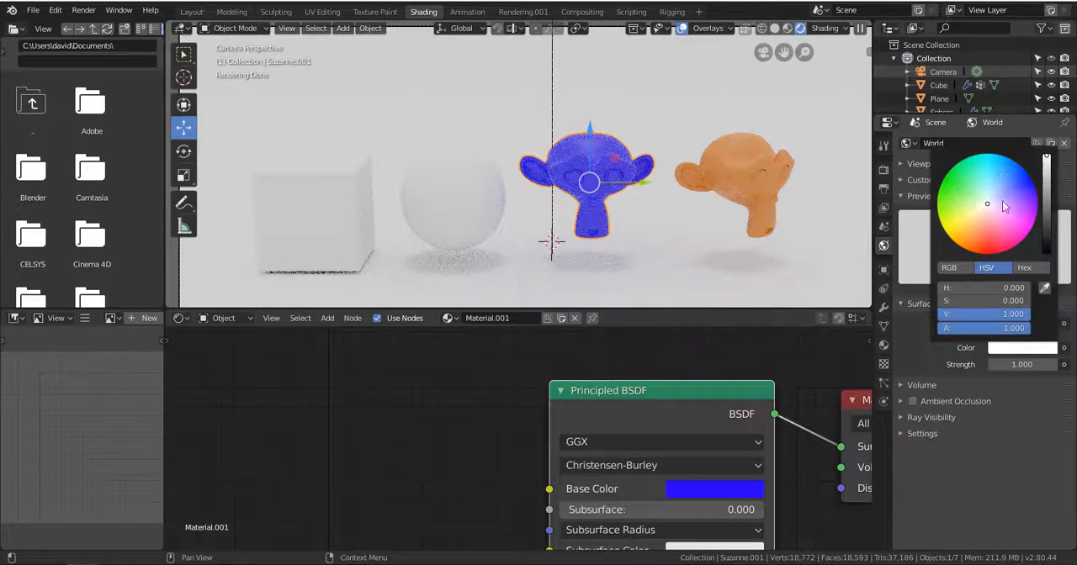
mouse_move(1004, 206)
mouse_down()
mouse_move(954, 204)
mouse_move(976, 190)
mouse_up()
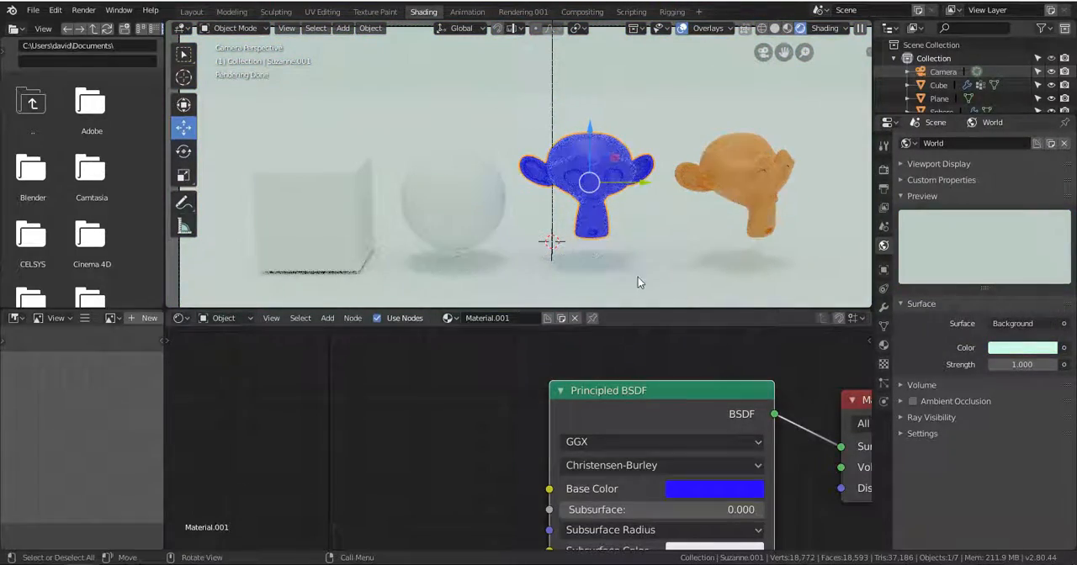
key(z)
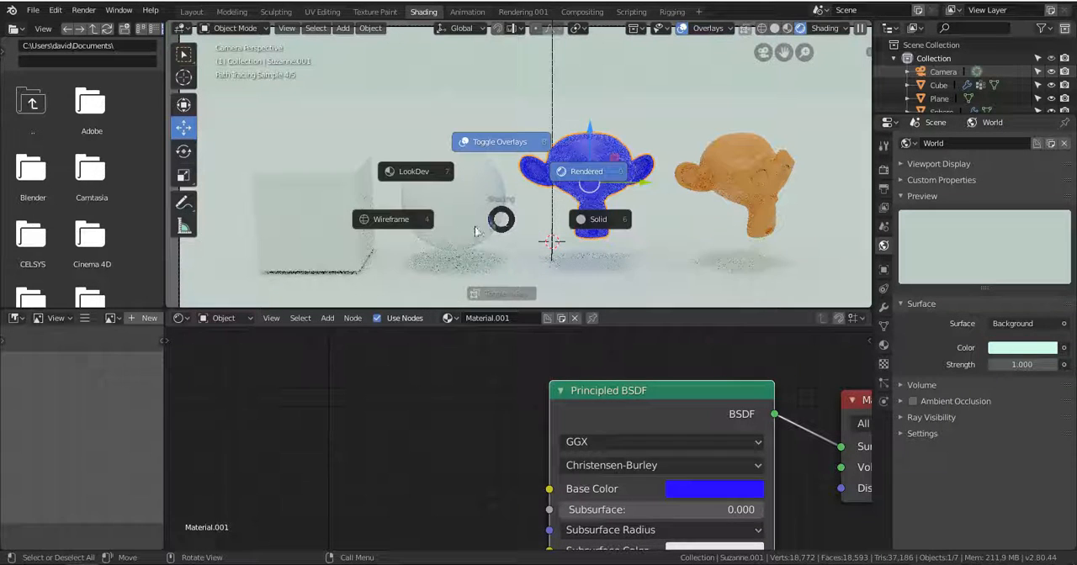
click(593, 219)
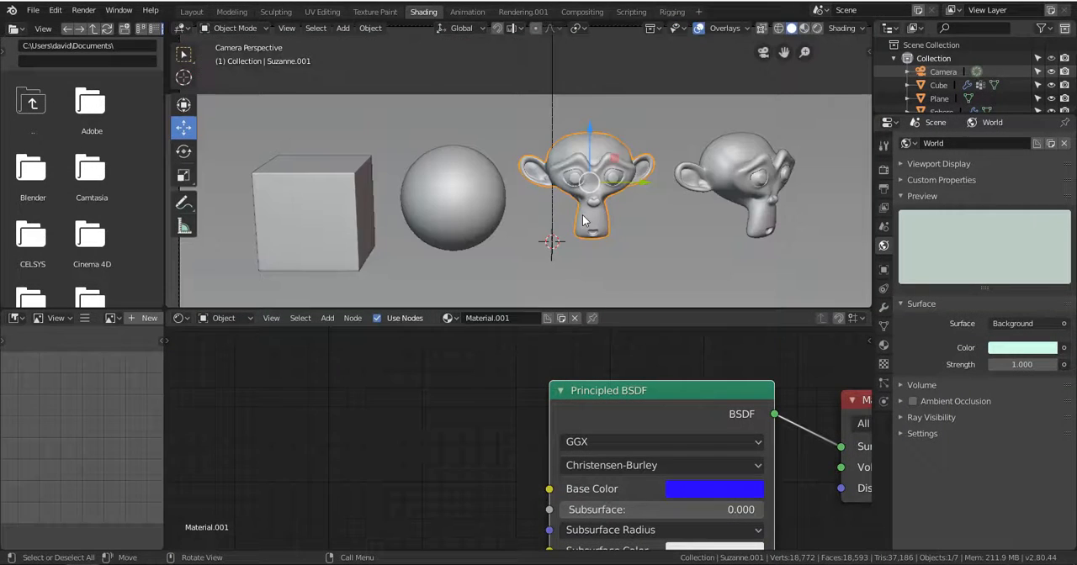
Enlarge the node editor and reposition the Principled BSDF node of Material.001 farther from the Material Output node.
scroll(646, 404, down, 4)
drag(623, 423, 581, 352)
scroll(576, 395, down, 4)
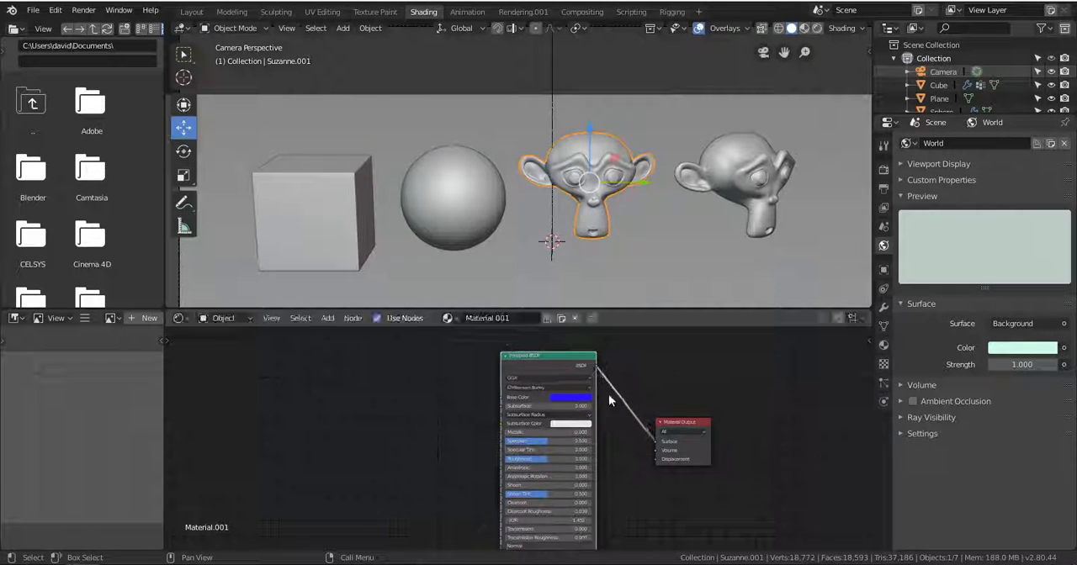
scroll(620, 404, up, 5)
drag(637, 310, 637, 256)
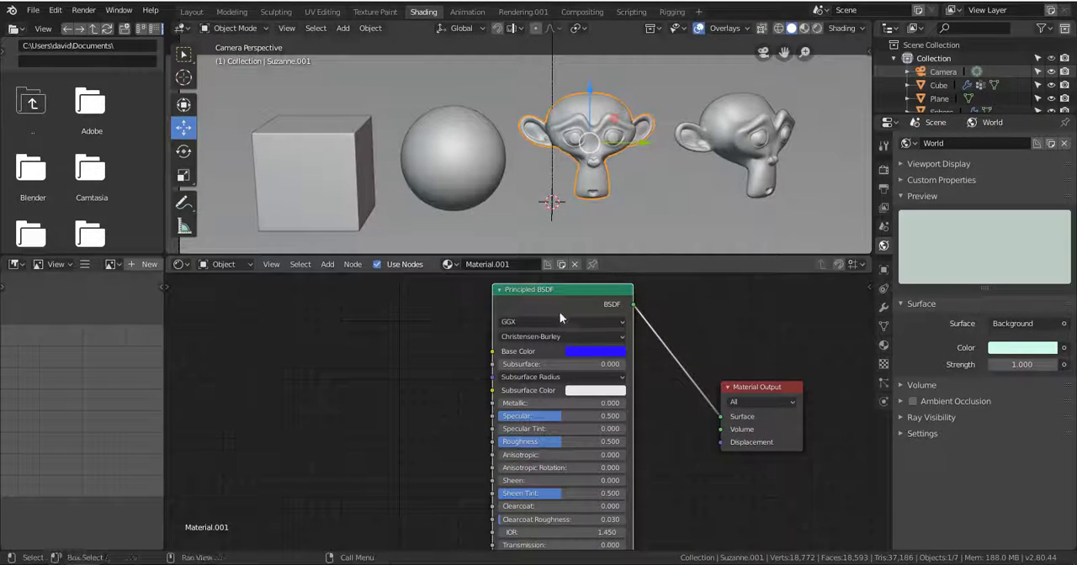
scroll(561, 404, up, 3)
scroll(561, 419, up, 1)
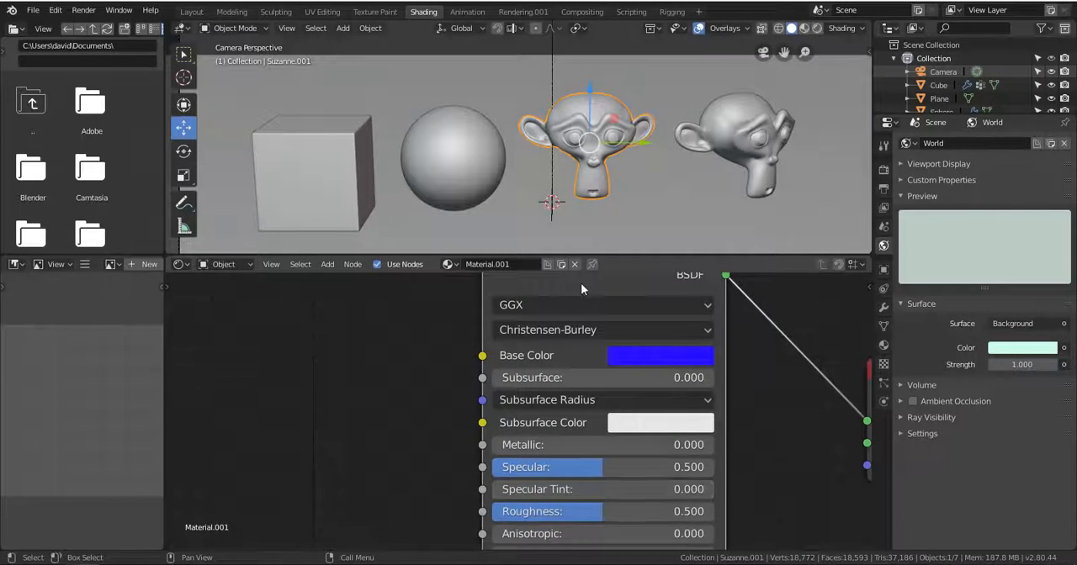
drag(581, 283, 573, 318)
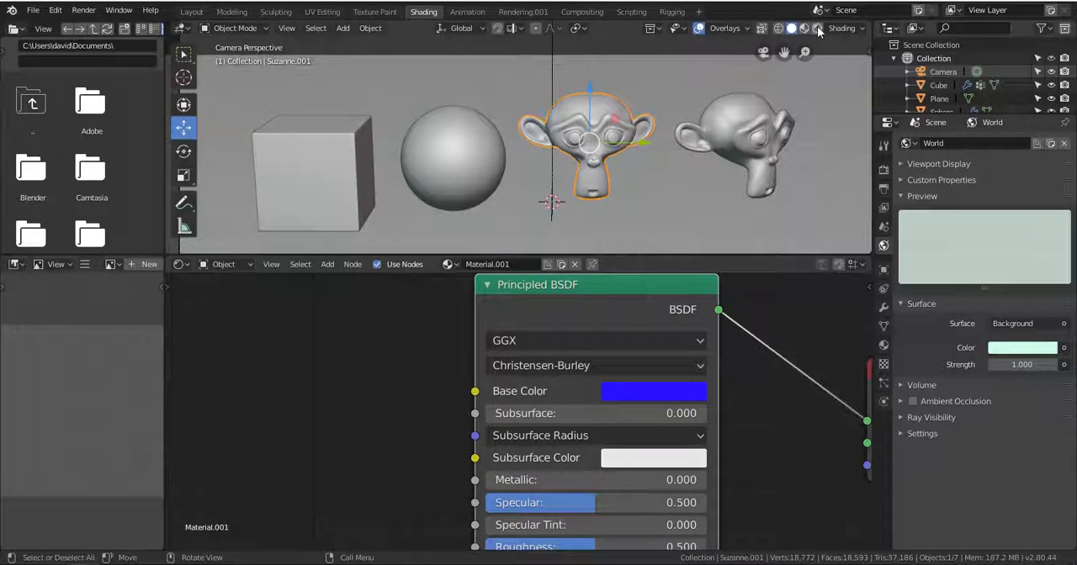
In LookDev shading, set the blue monkey head's Metallic to 1.000 and change its Base Color to a slightly darkened near-white.
click(804, 30)
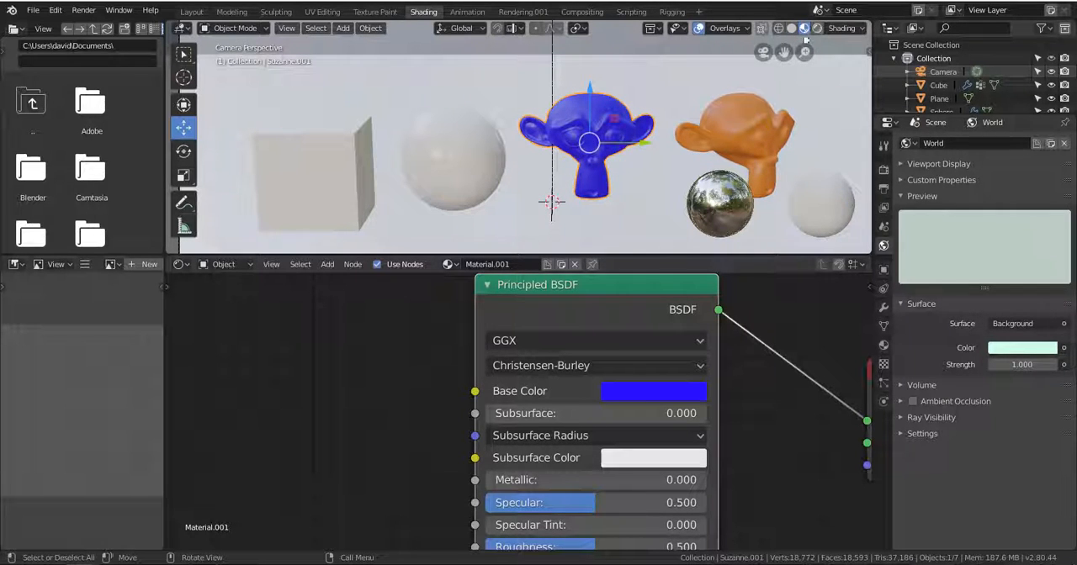
drag(514, 492, 708, 486)
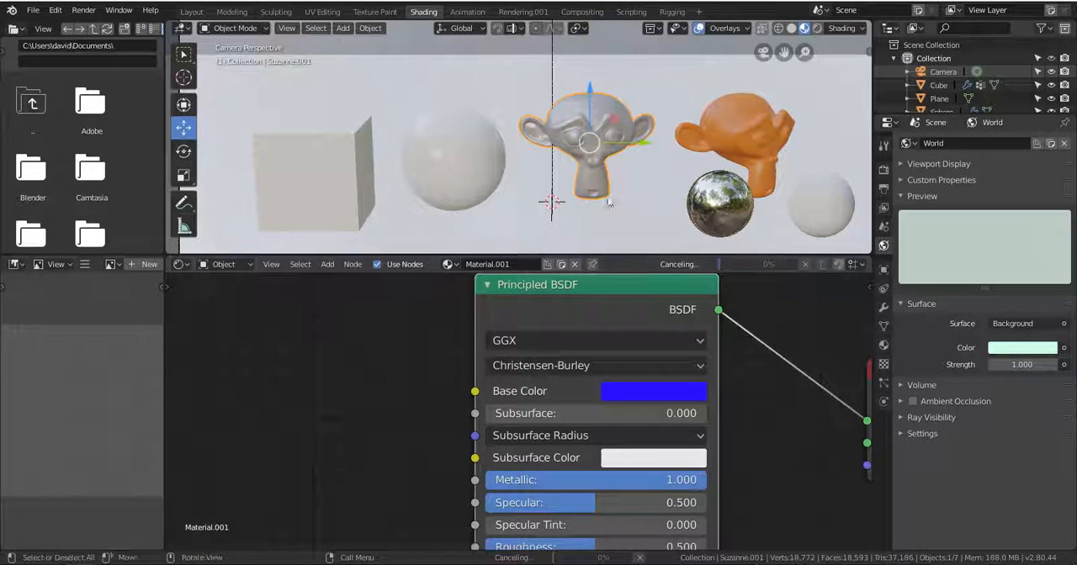
click(648, 392)
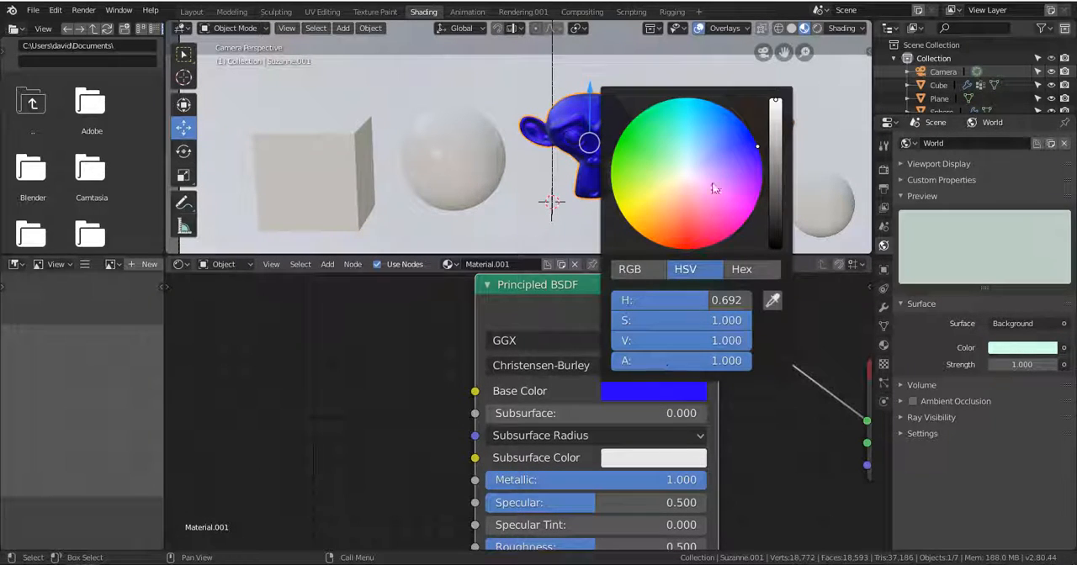
drag(719, 177, 687, 169)
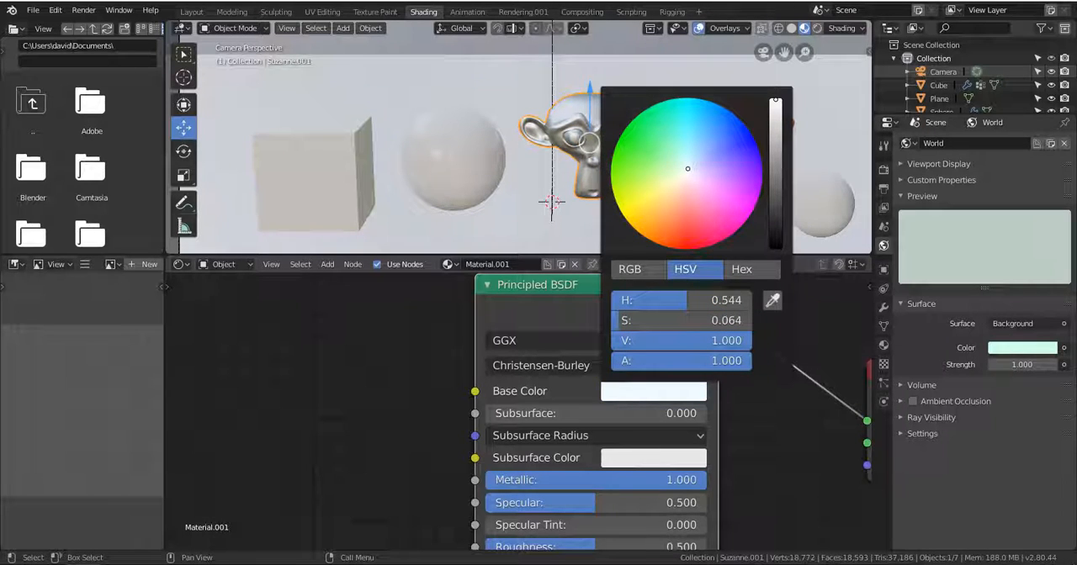
click(772, 111)
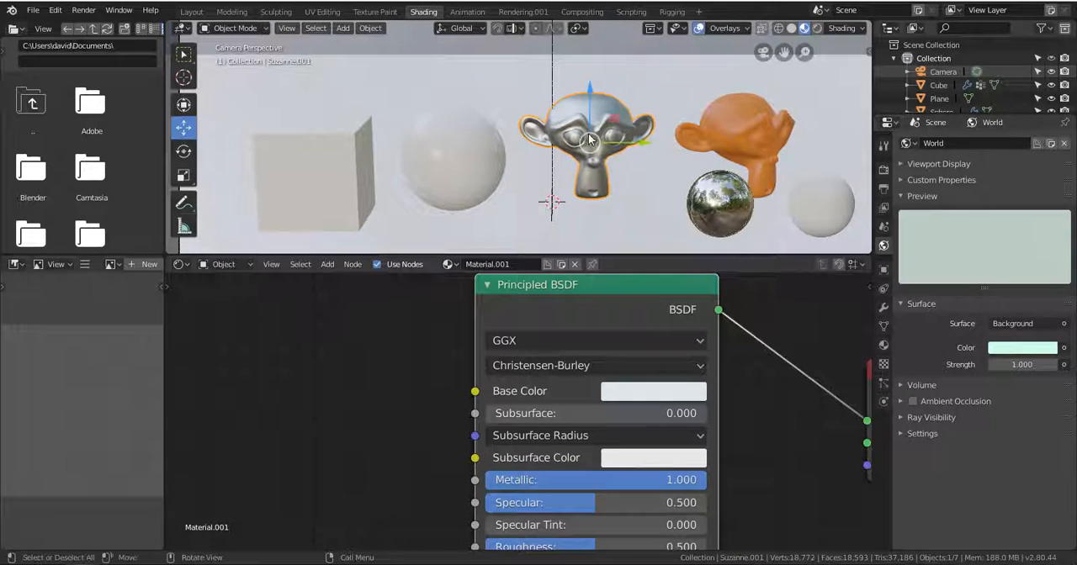
Inspect the metallic monkey head up close in LookDev and Rendered shading, and return the viewport to LookDev shading.
scroll(605, 140, up, 3)
scroll(605, 145, down, 4)
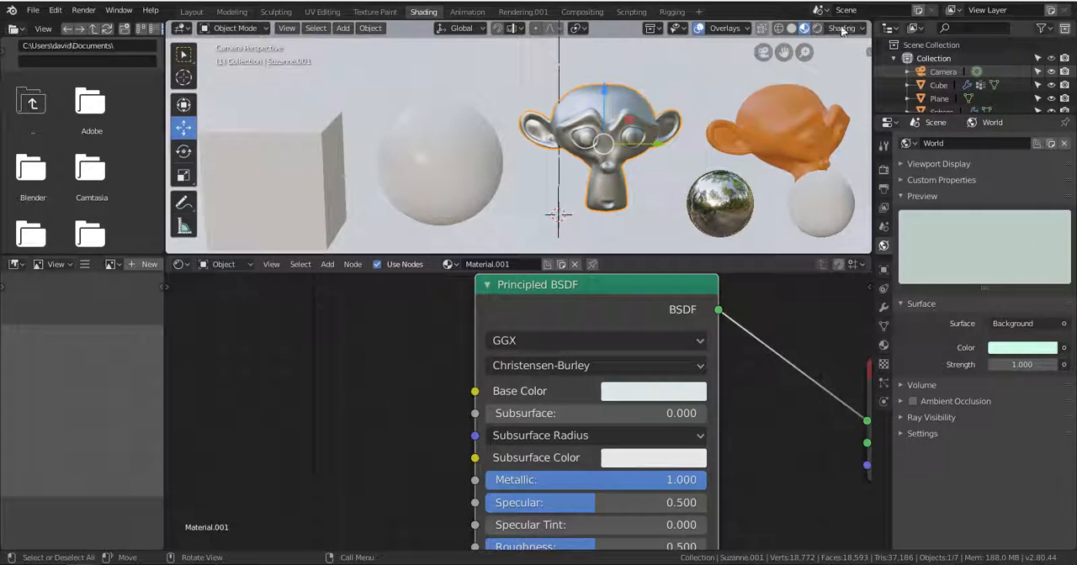
click(816, 28)
scroll(665, 184, up, 2)
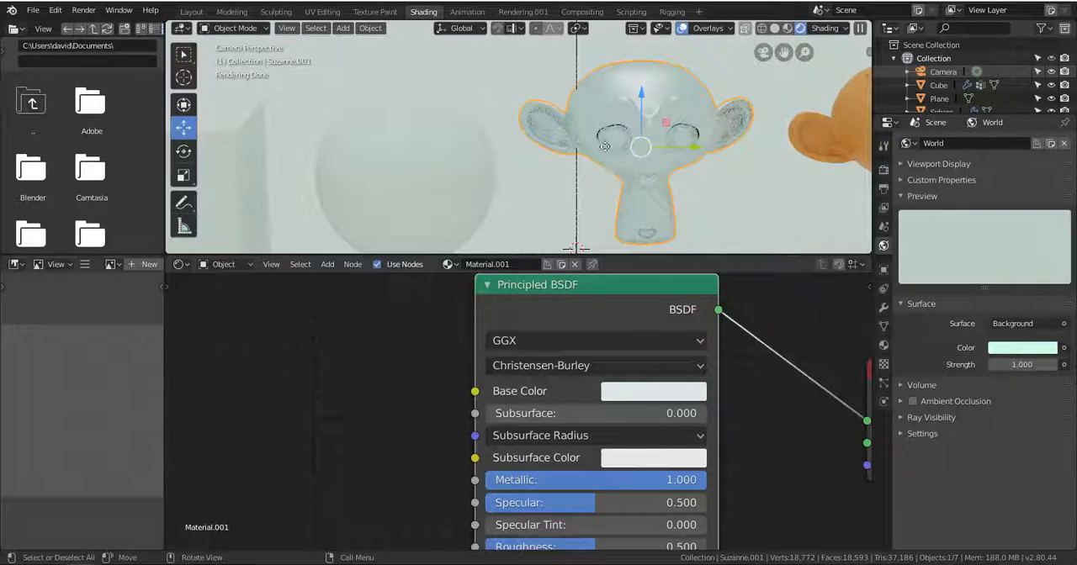
scroll(627, 143, down, 3)
scroll(627, 143, down, 1)
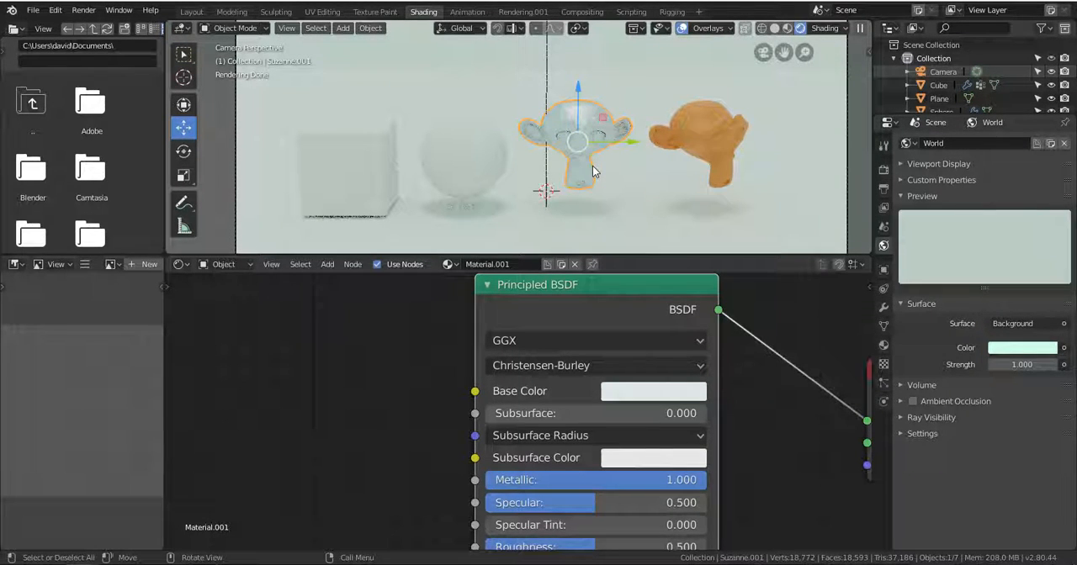
click(788, 28)
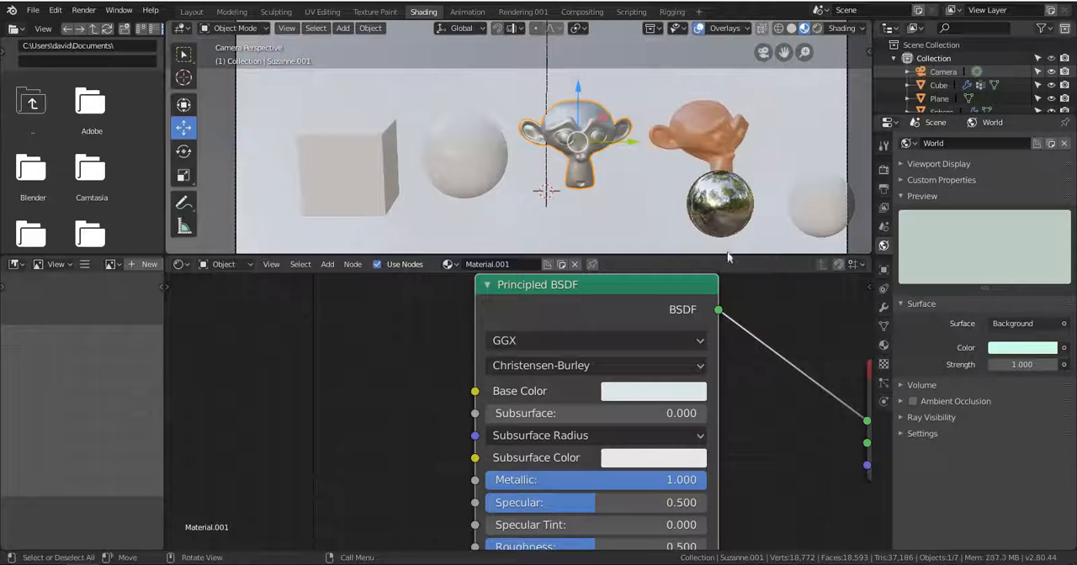
click(737, 212)
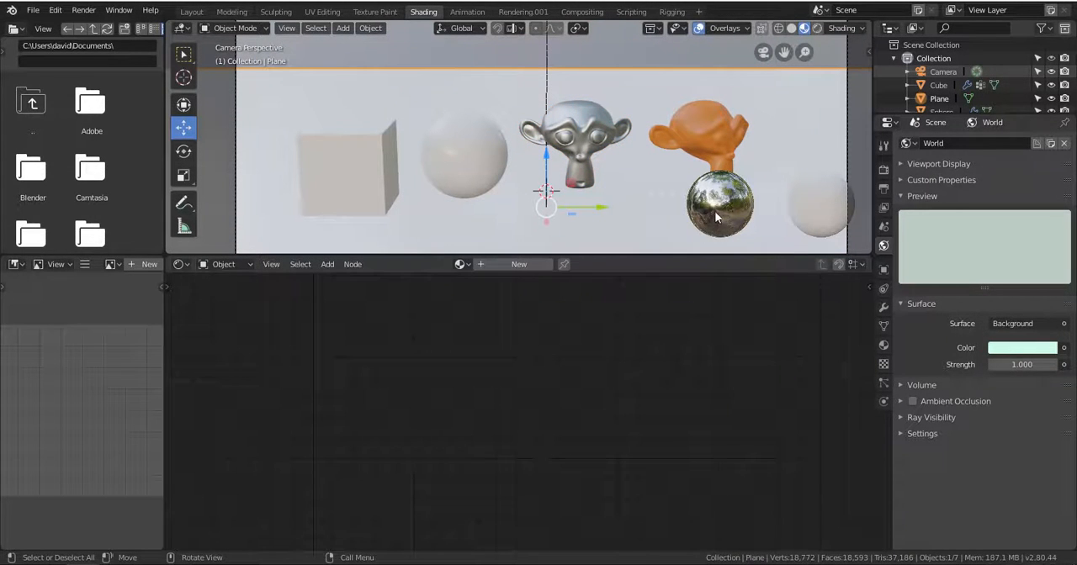
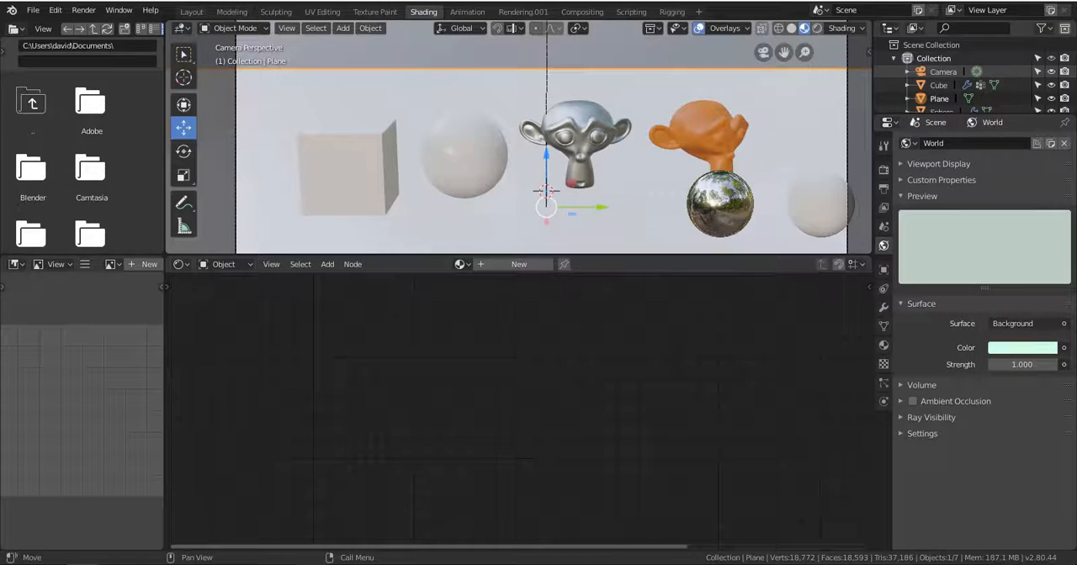
Switch to the web browser and search Google Images for HDRI.
key(alt+Tab)
scroll(256, 94, up, 6)
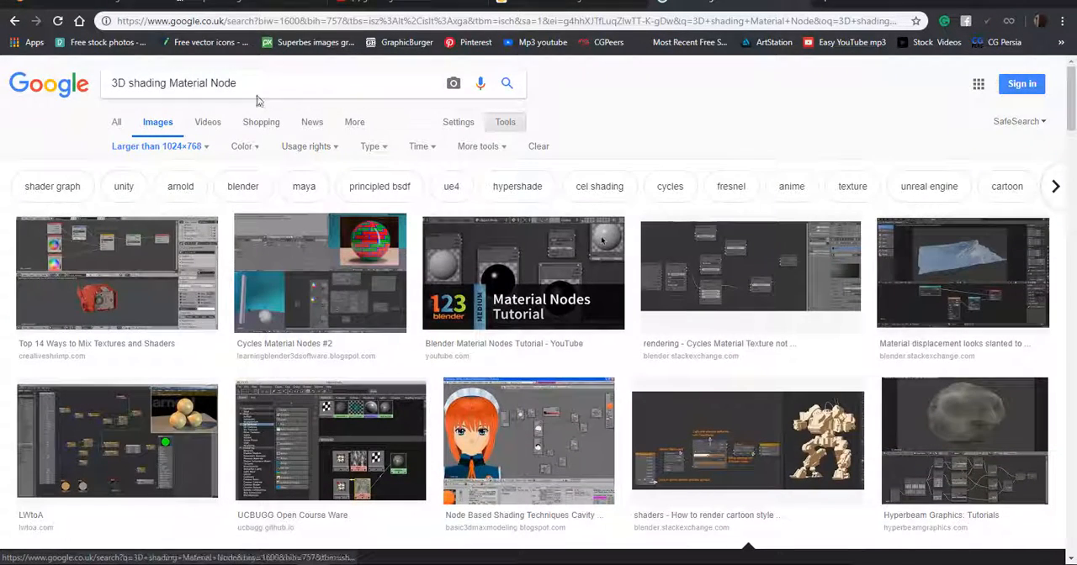
drag(256, 87, 2, 153)
text(HDR)
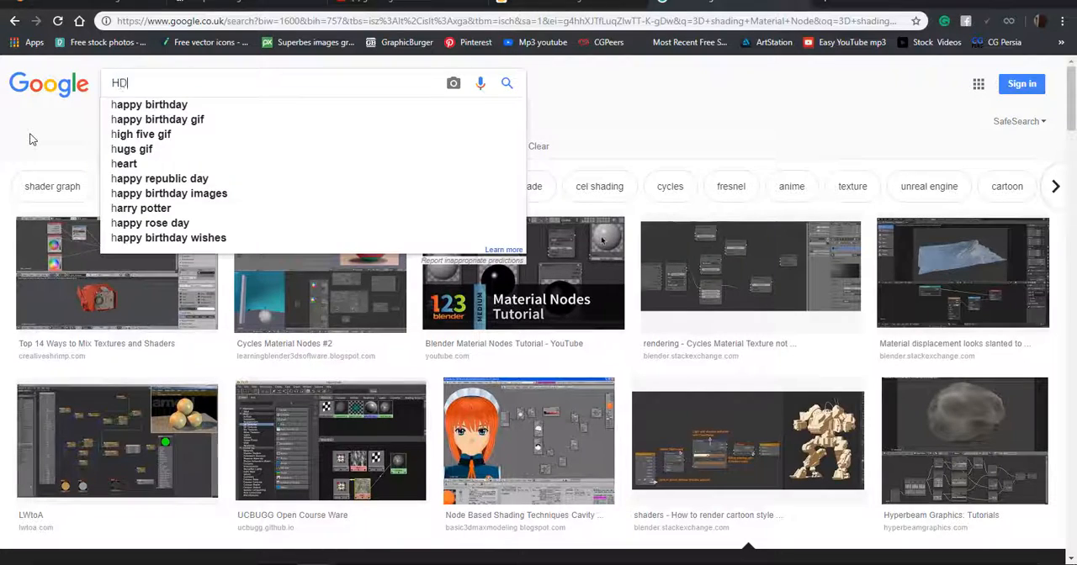
text(I)
key(Return)
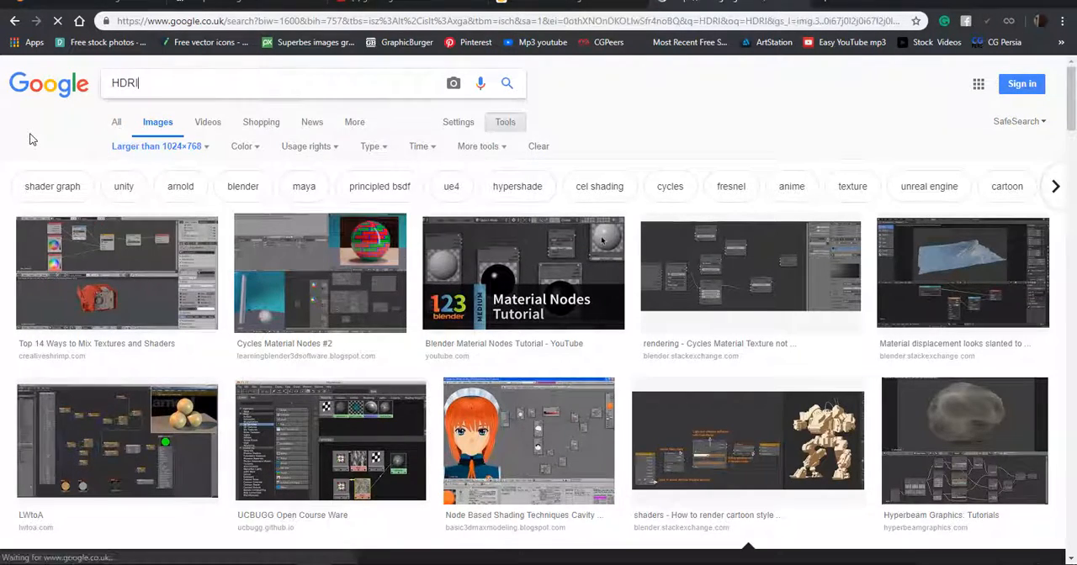
Browse the HDRI image results and open the preview of the Pseudo-HDRI Lighting office panorama.
scroll(720, 371, down, 1)
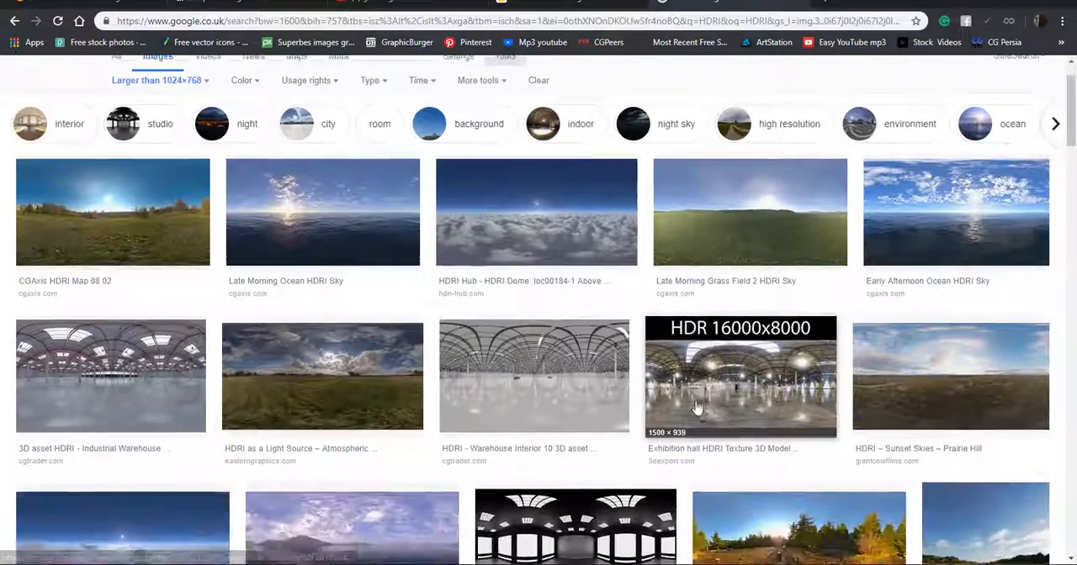
click(717, 371)
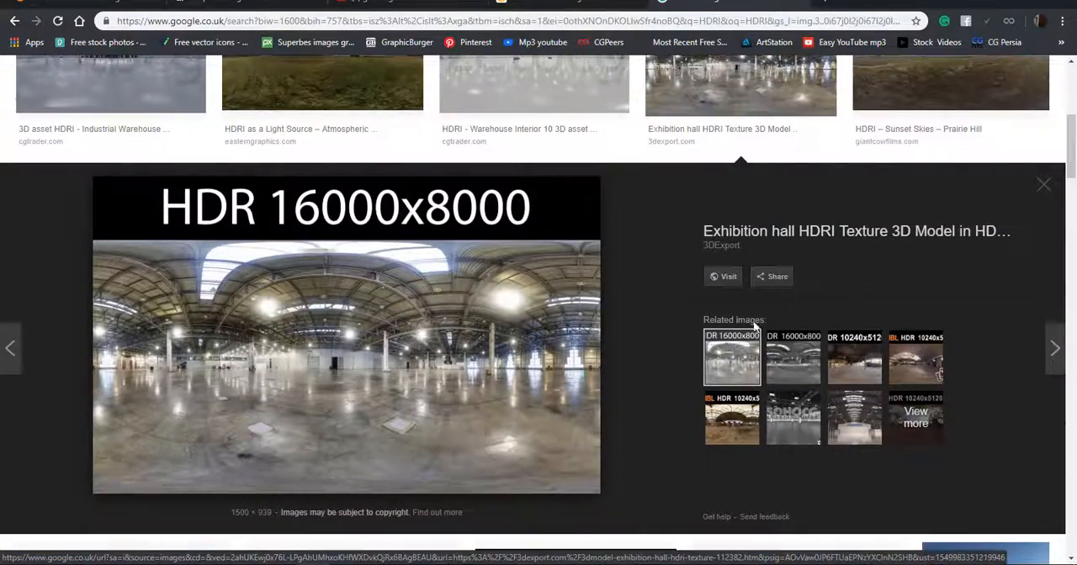
scroll(826, 240, up, 4)
scroll(189, 285, down, 10)
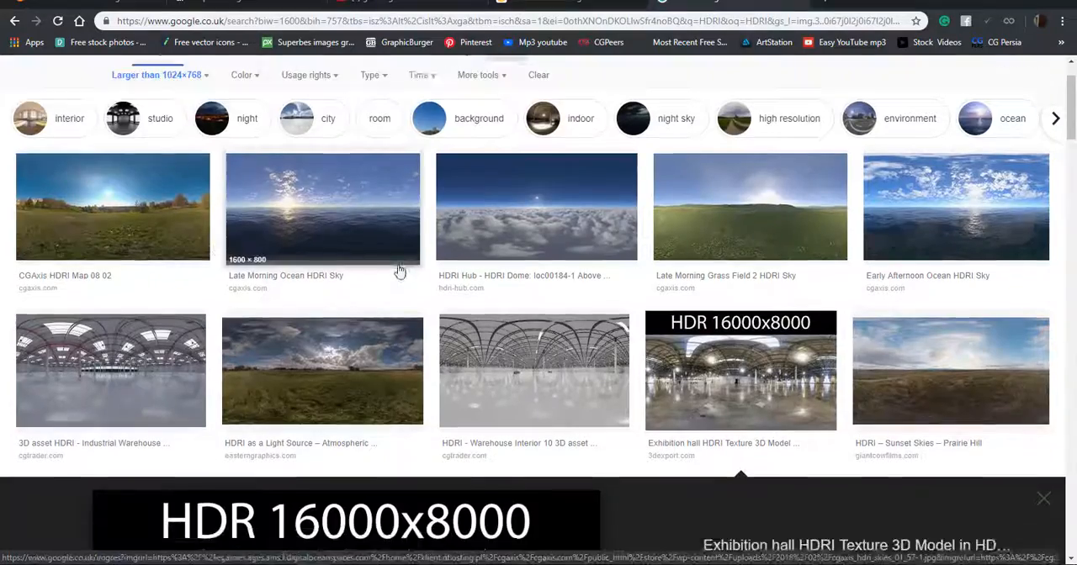
scroll(523, 283, down, 3)
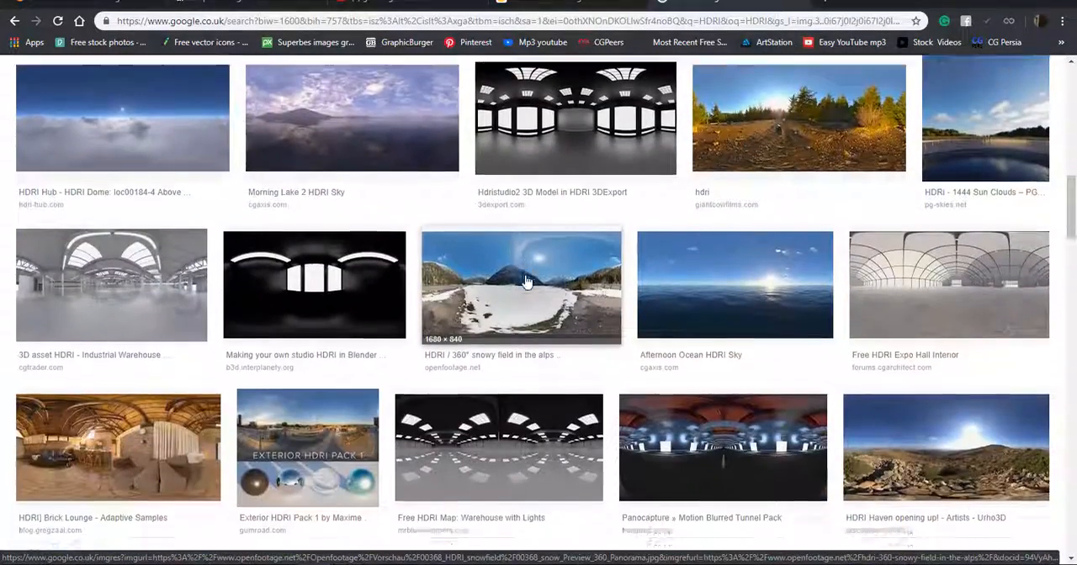
scroll(895, 372, down, 3)
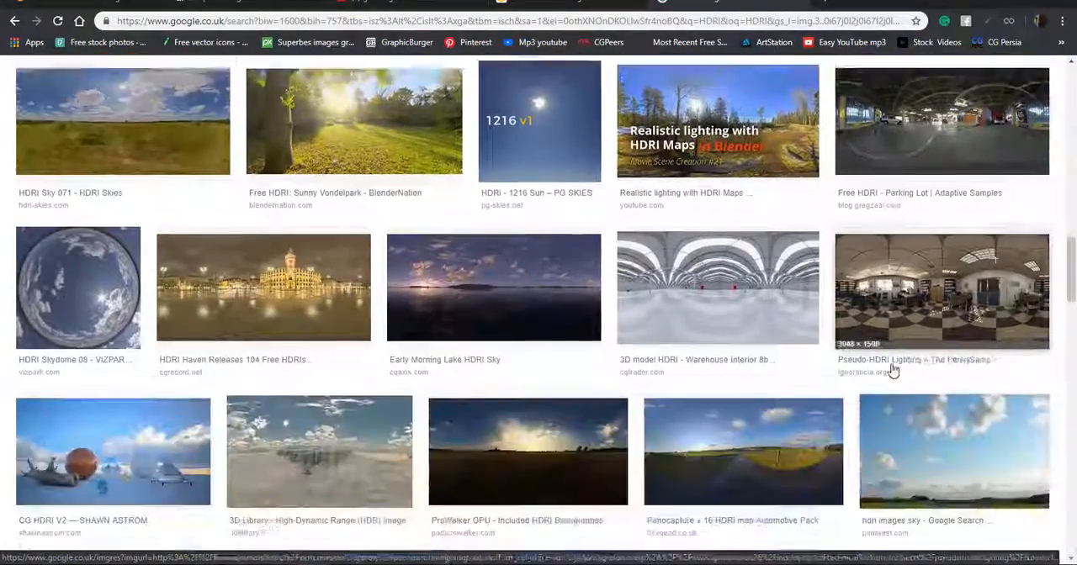
click(928, 269)
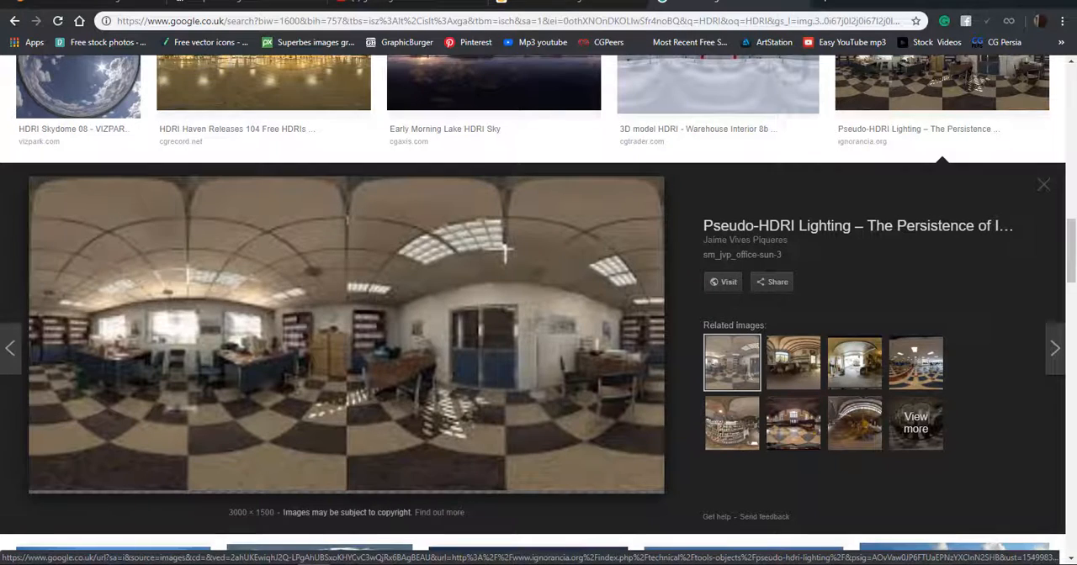
Switch to Blender and examine the reflections on the metallic monkey head up close in LookDev shading.
key(alt+Tab)
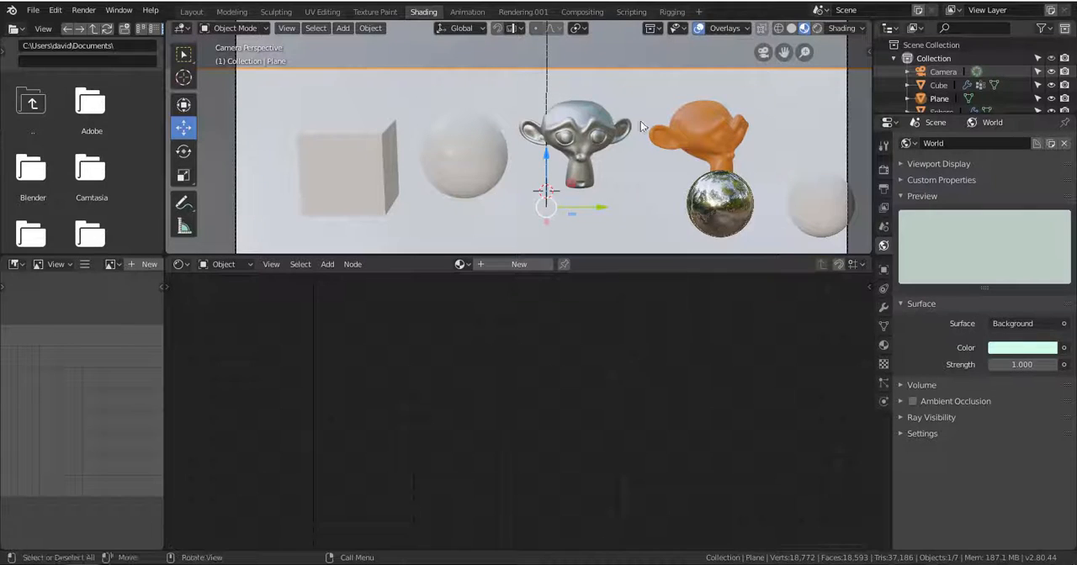
scroll(602, 133, up, 4)
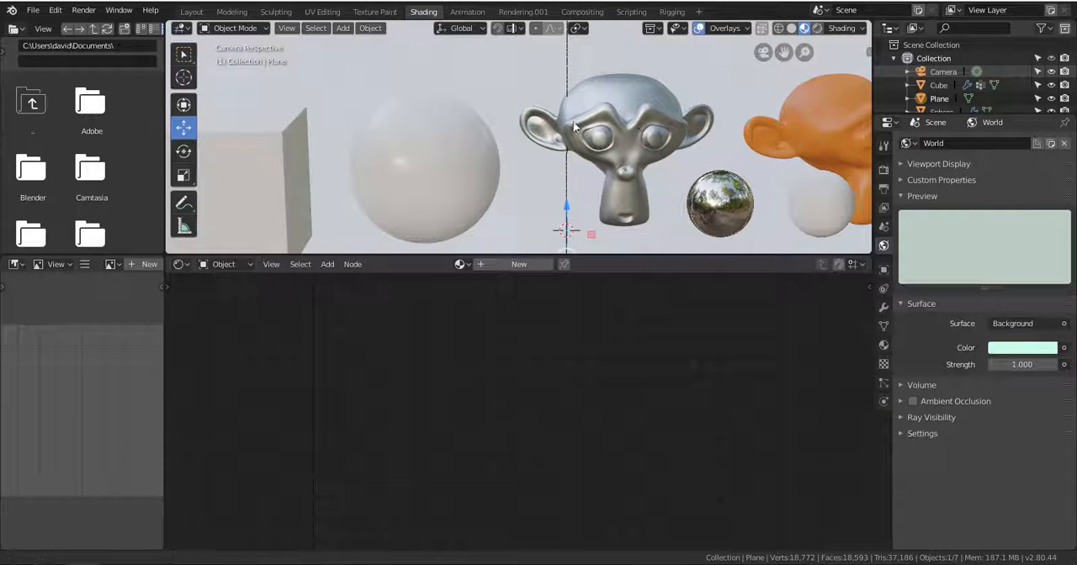
shift+middle_drag(636, 131, 567, 117)
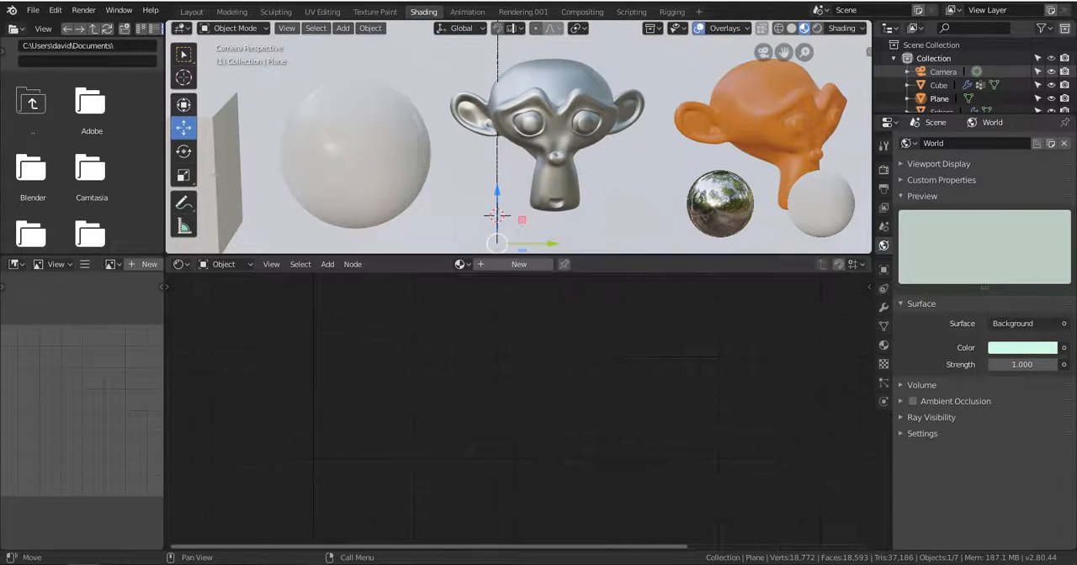
Switch to the browser and save the office panorama image to the Desktop as HDRI.
key(alt+Tab)
right_click(369, 304)
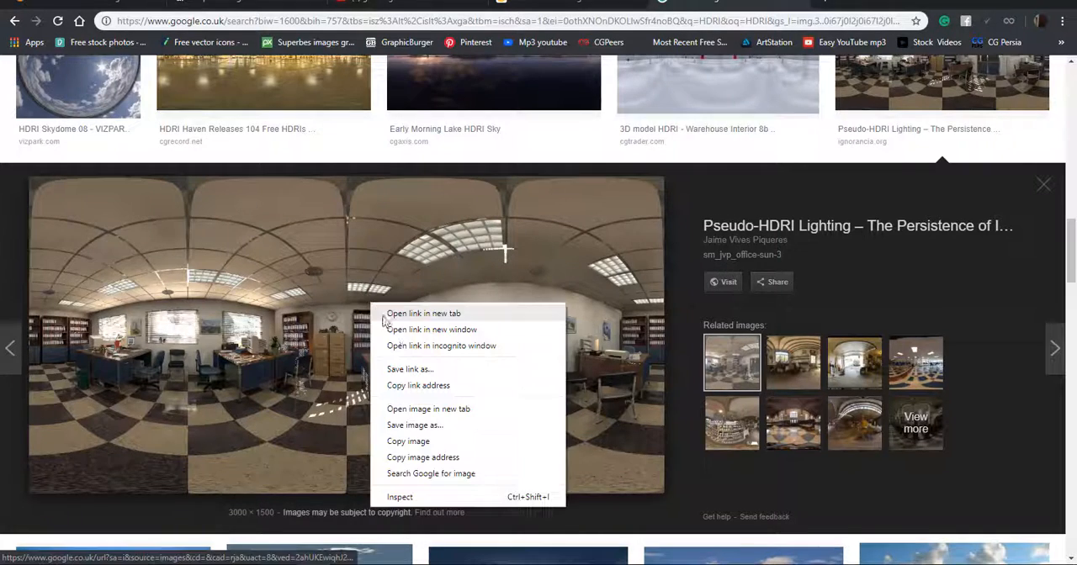
click(420, 426)
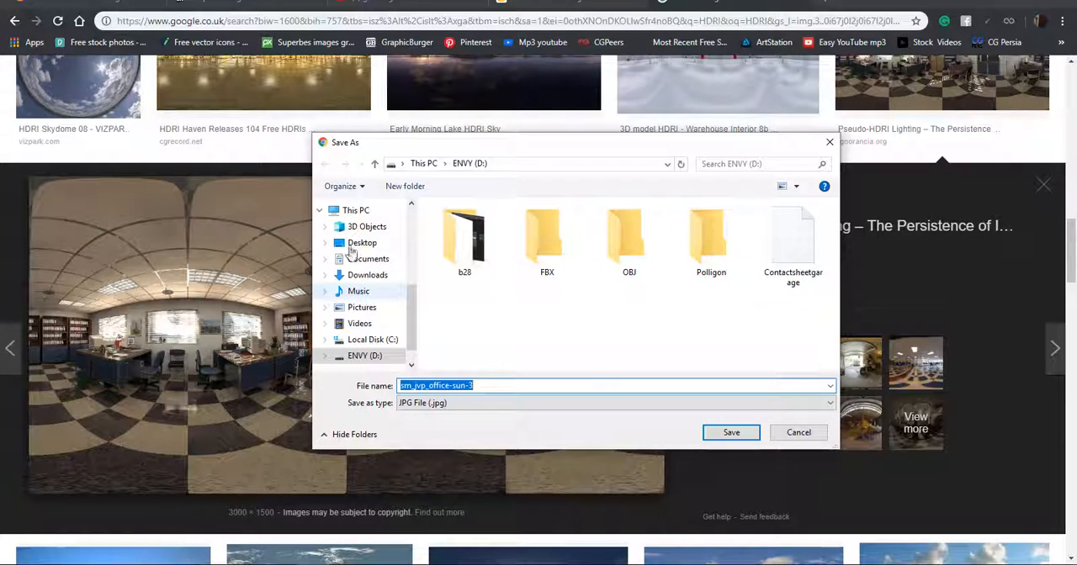
click(360, 244)
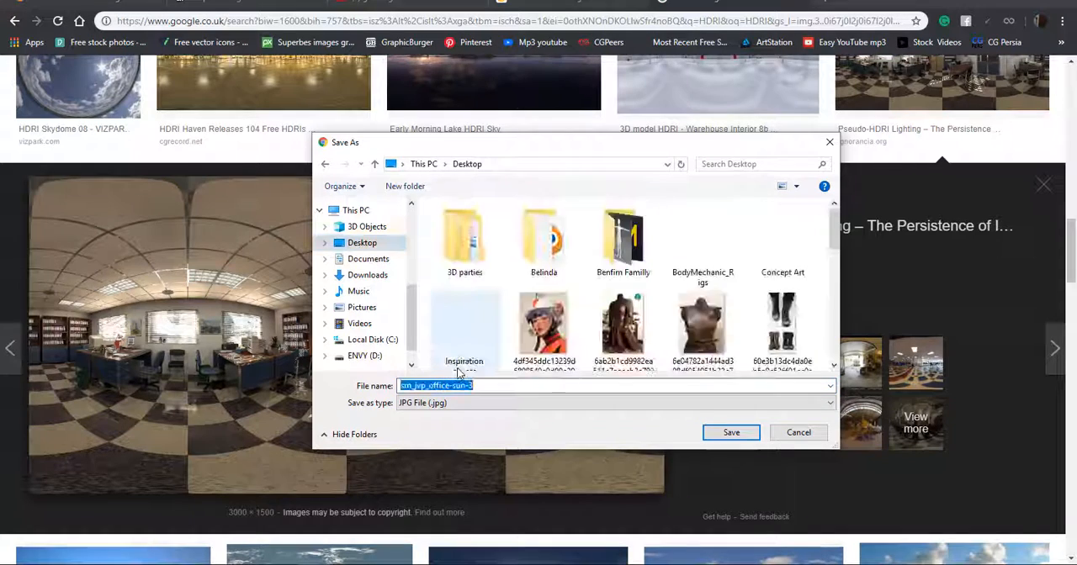
text(HDRI)
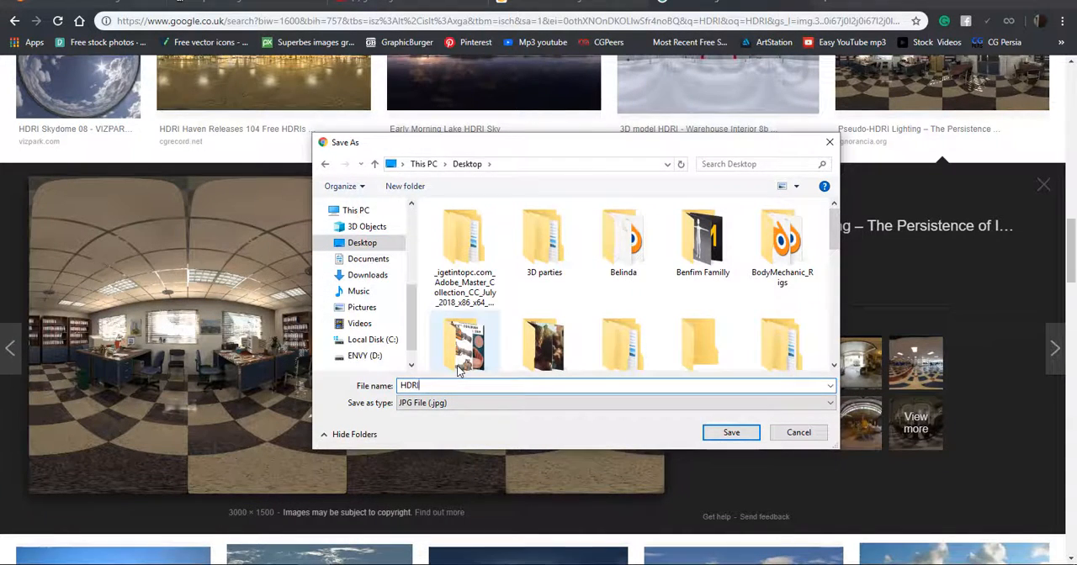
key(Return)
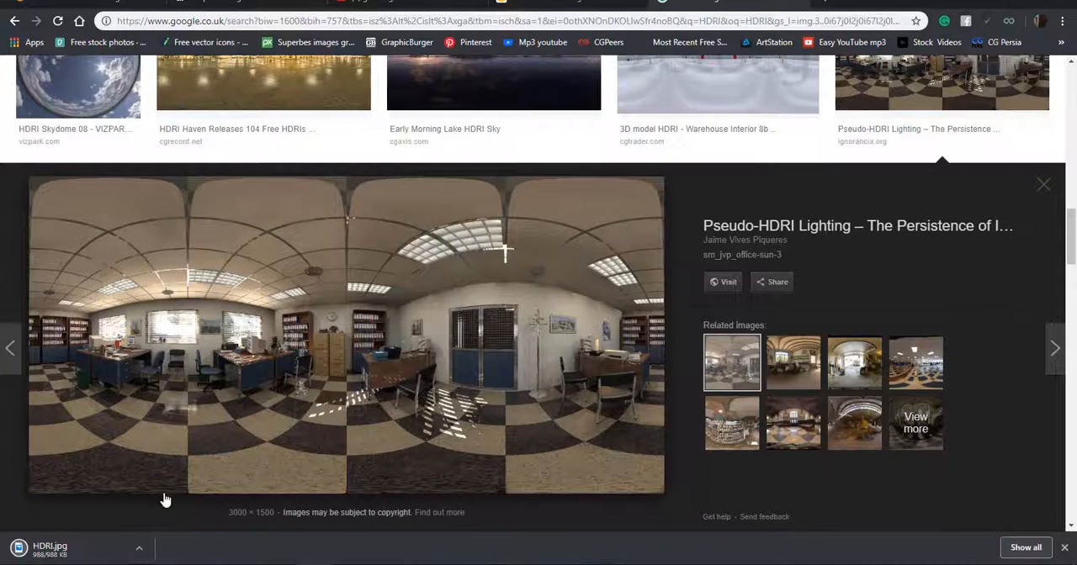
Switch to Blender and set the world background Color to an Environment Texture.
click(214, 564)
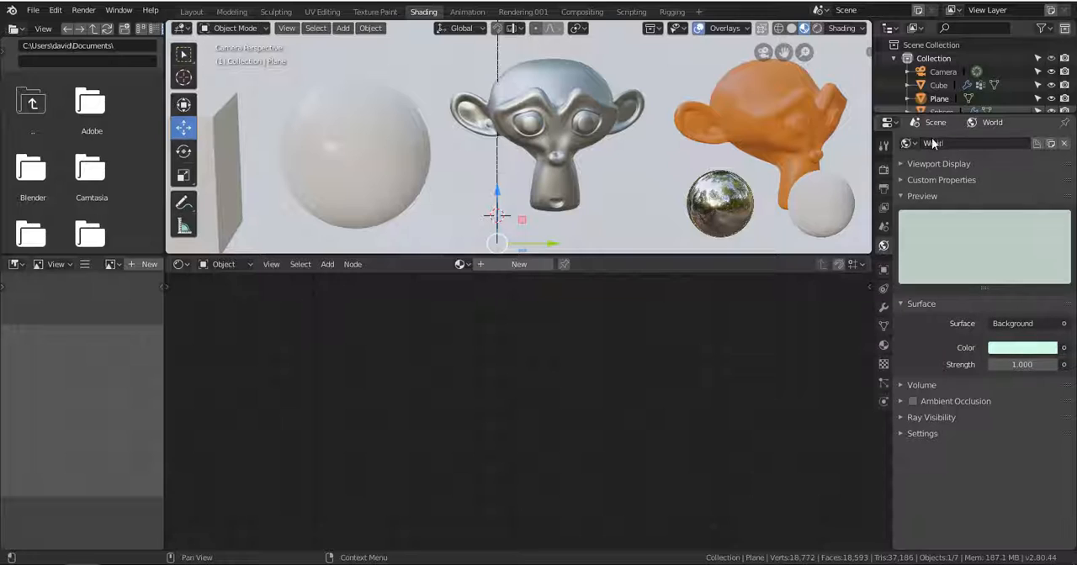
click(1065, 348)
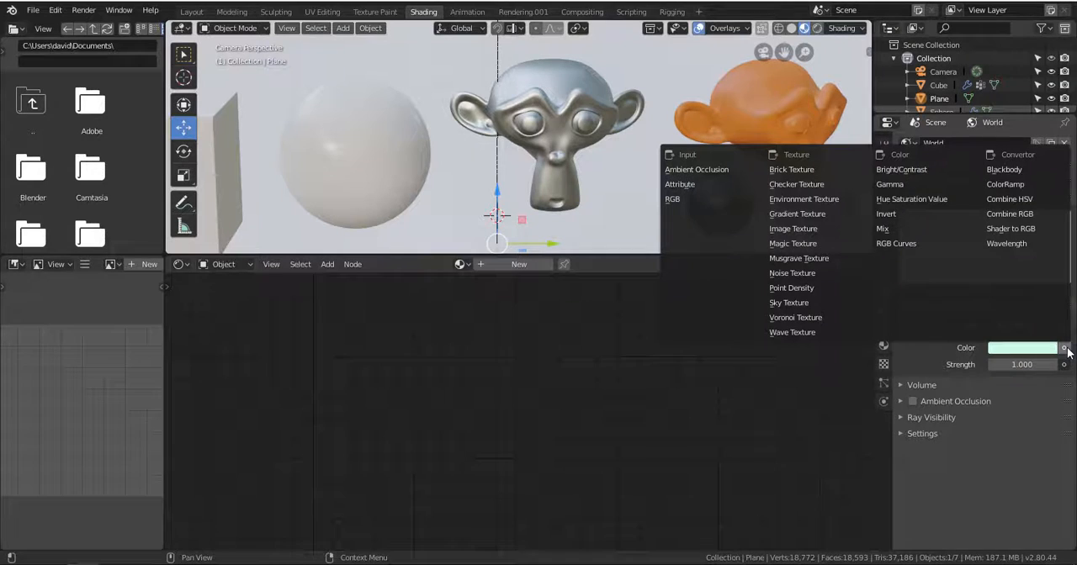
click(834, 199)
click(1063, 348)
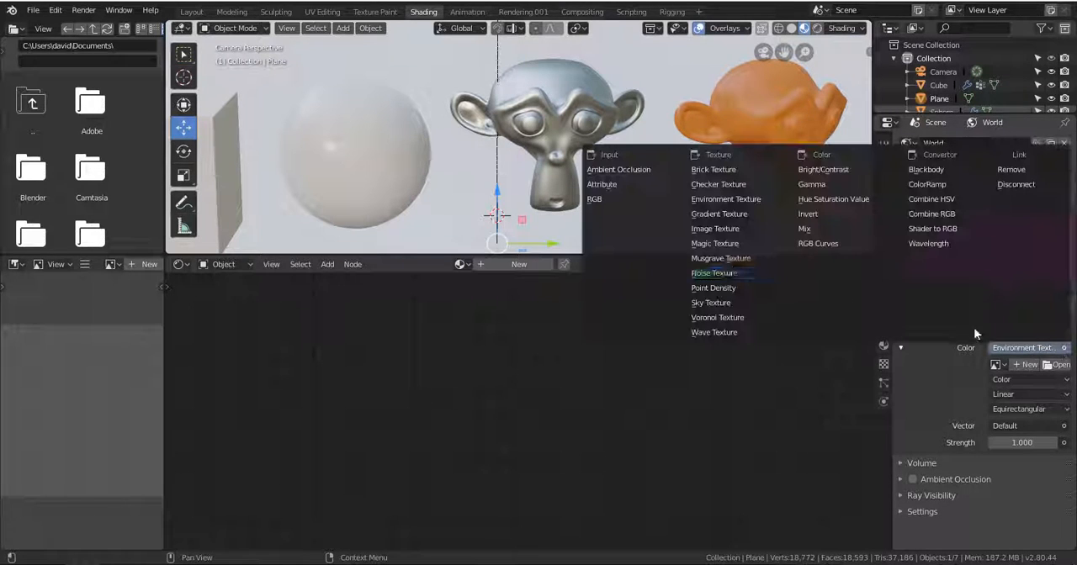
click(736, 202)
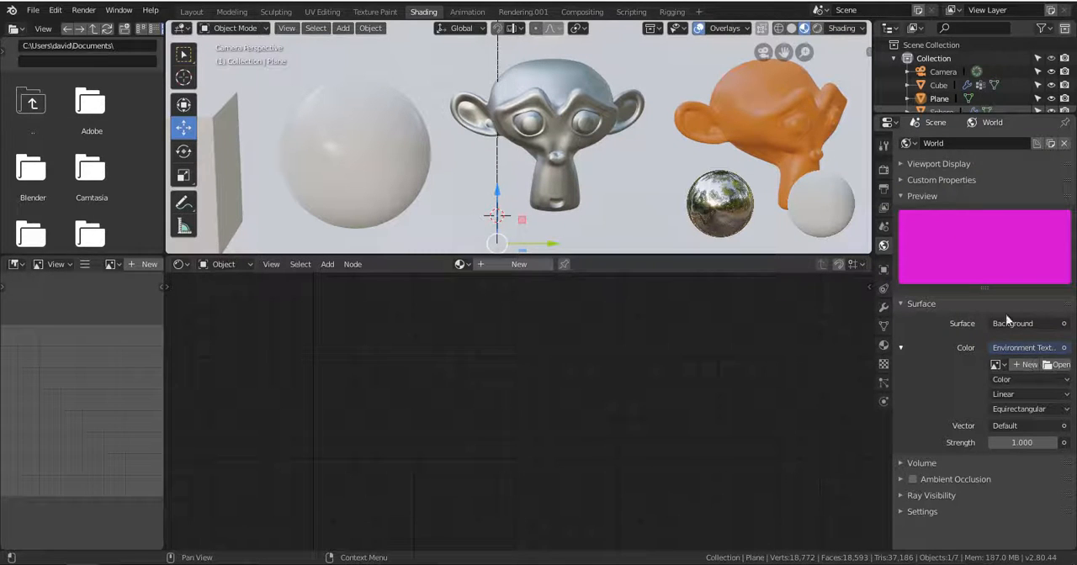
Check the scene with the empty environment texture in Rendered shading, and return the viewport to Solid shading.
middle_drag(788, 136, 783, 106)
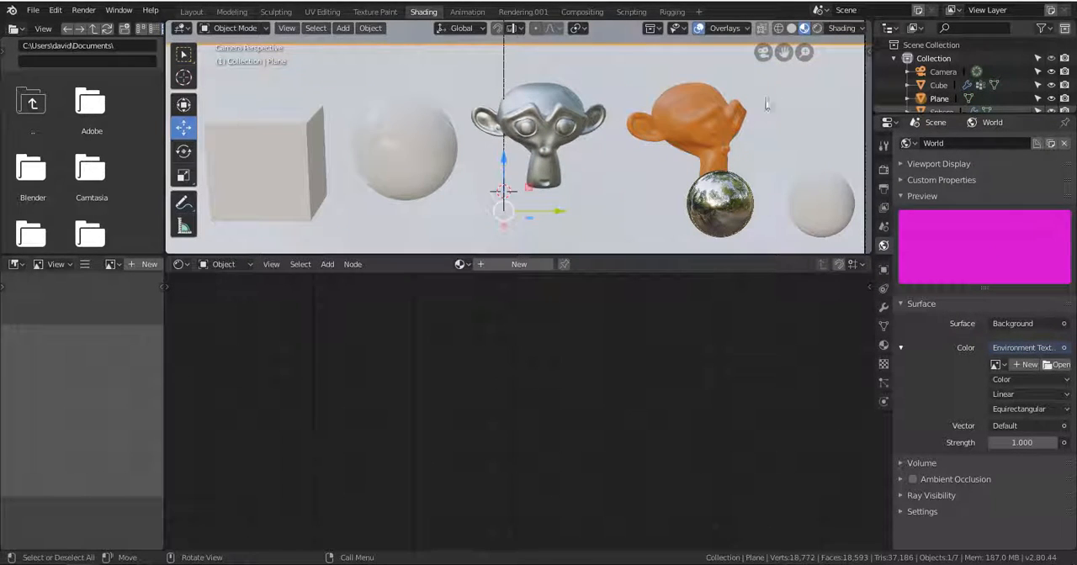
click(813, 28)
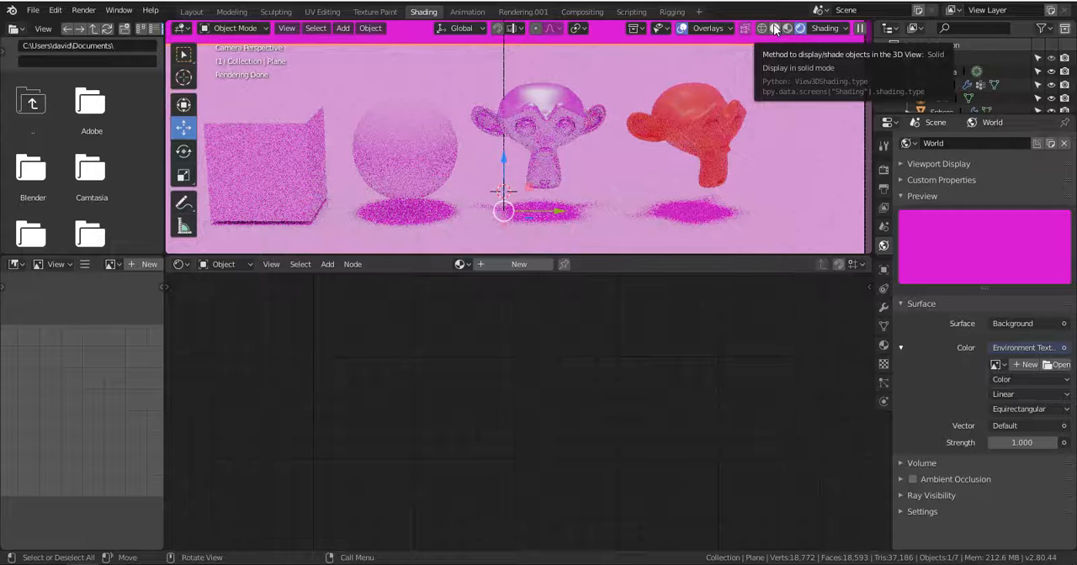
click(775, 29)
Load HDRI.jpg from the Desktop as the image of the world's Environment Texture.
click(1057, 365)
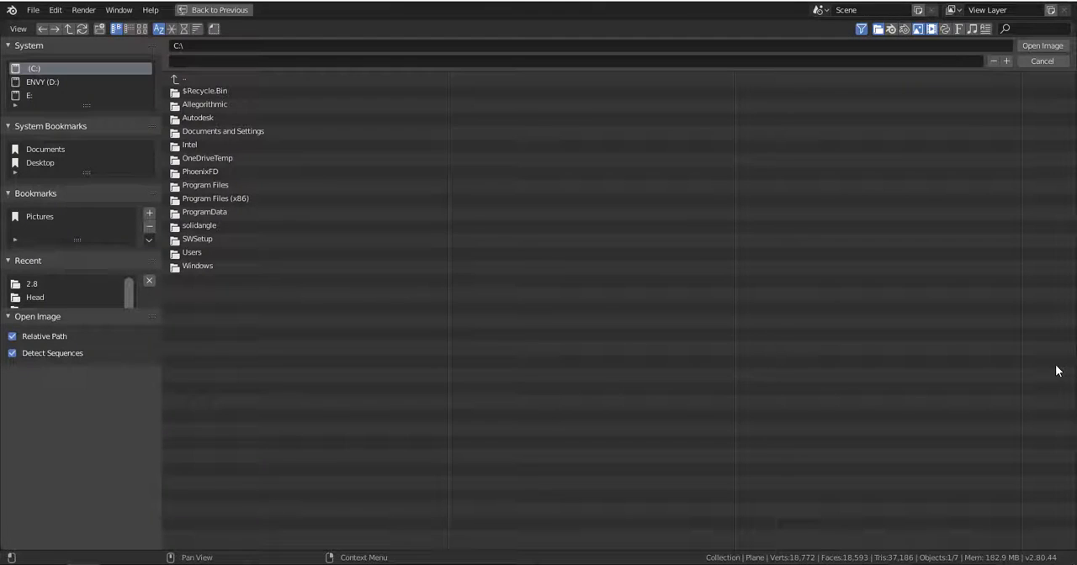
click(1043, 61)
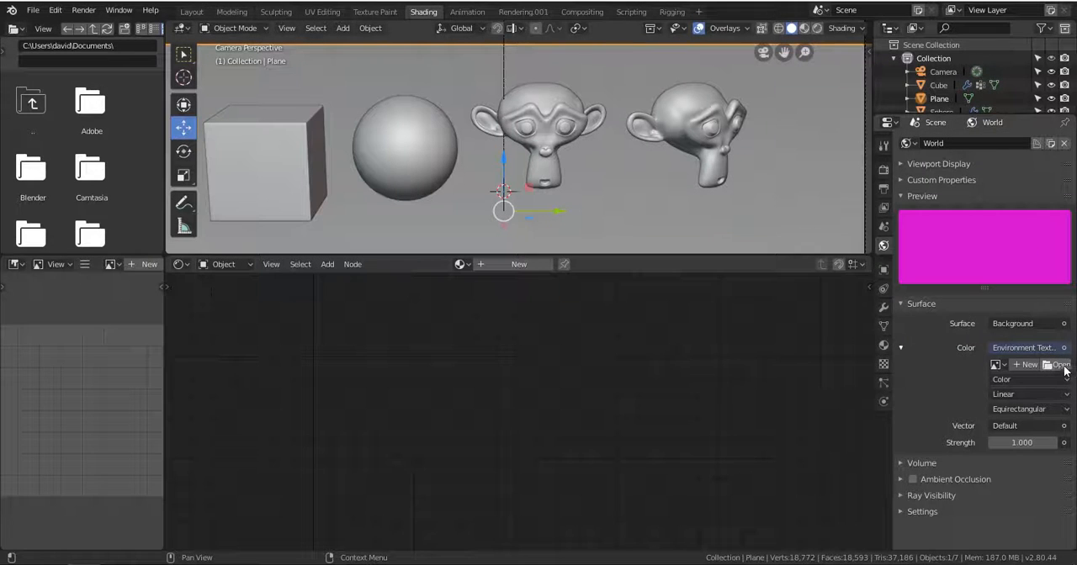
click(1059, 366)
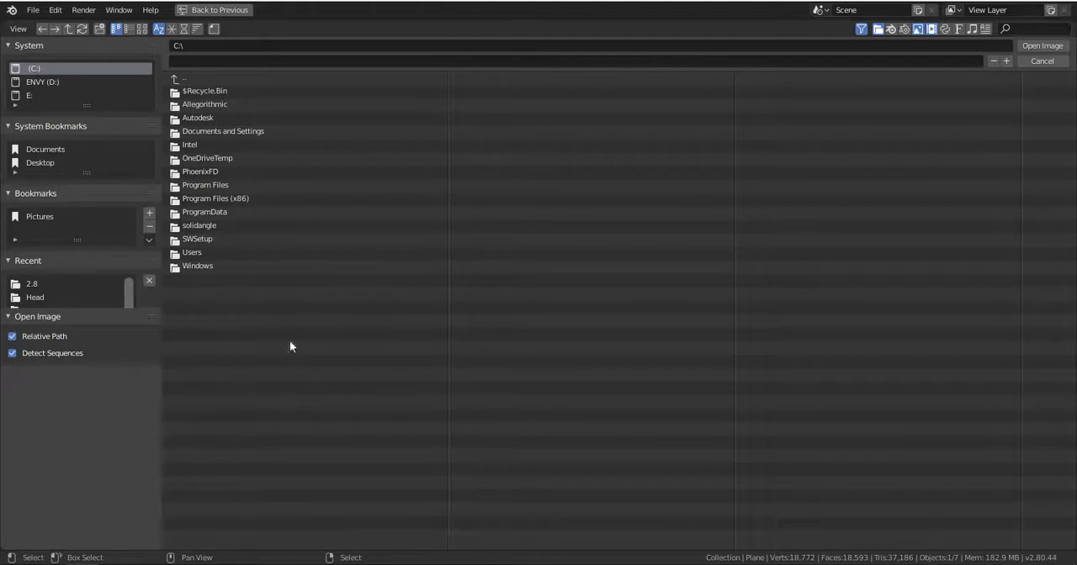
click(31, 163)
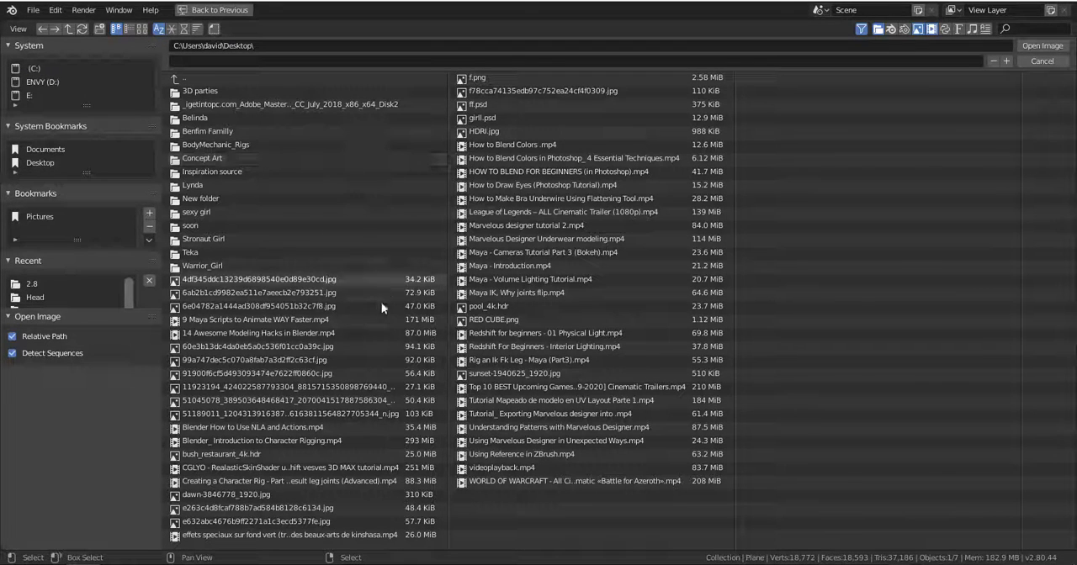
click(555, 132)
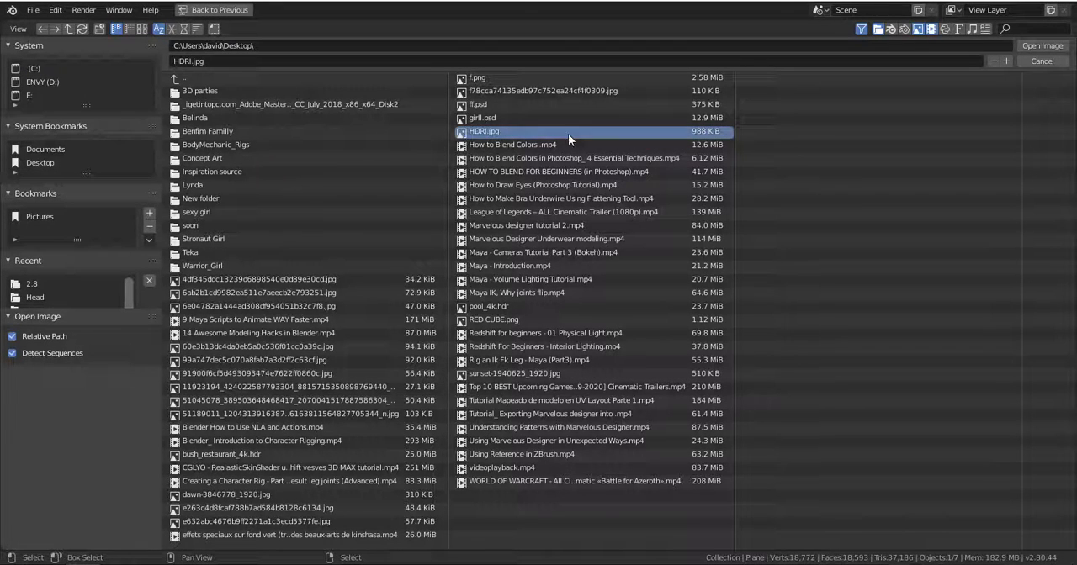
click(1041, 46)
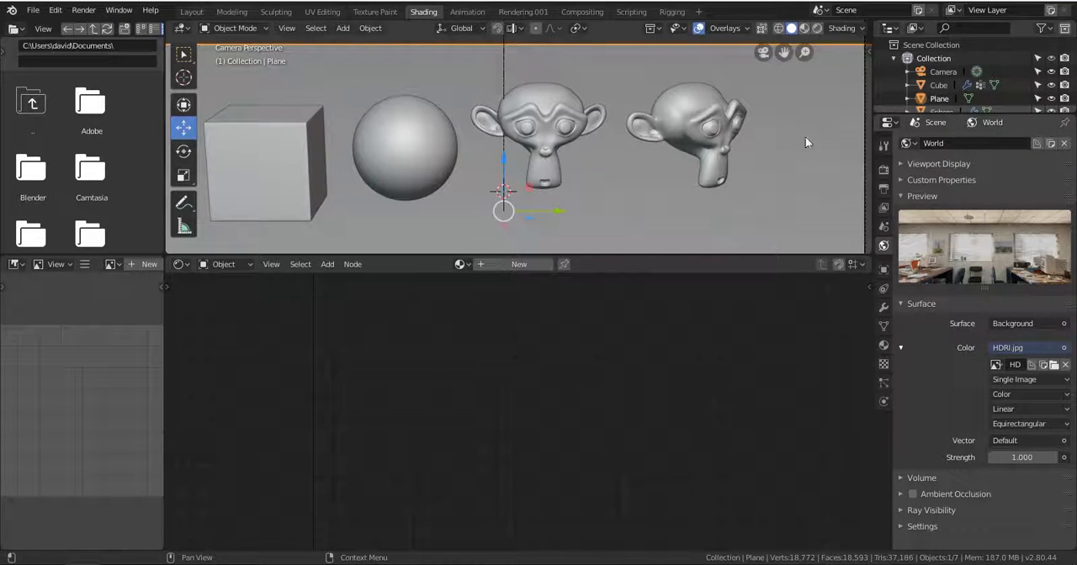
Set the viewport to LookDev shading and enable Scene World lighting.
scroll(805, 143, down, 2)
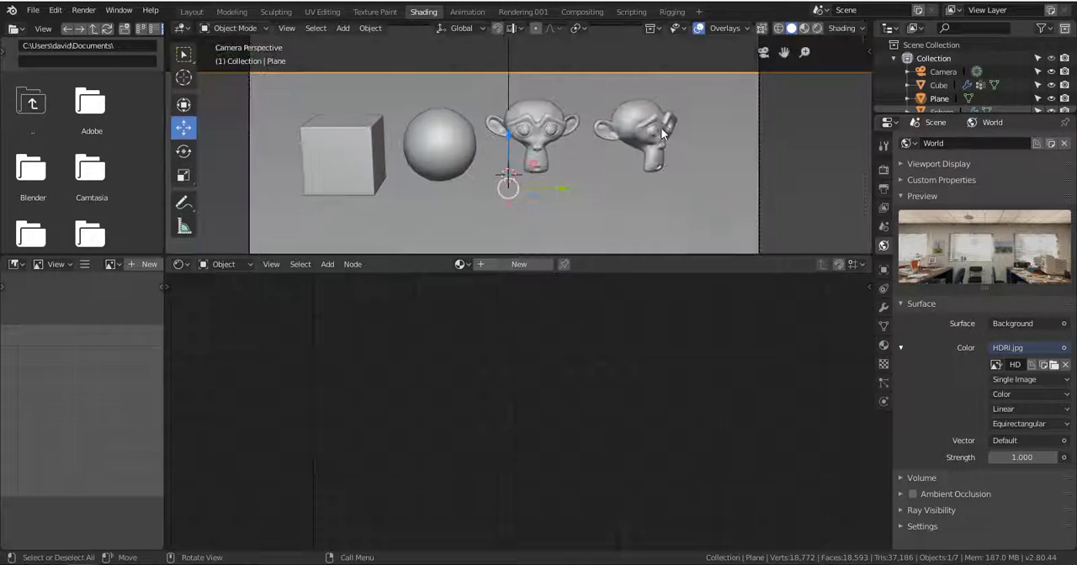
click(805, 29)
scroll(741, 117, down, 2)
scroll(745, 114, up, 1)
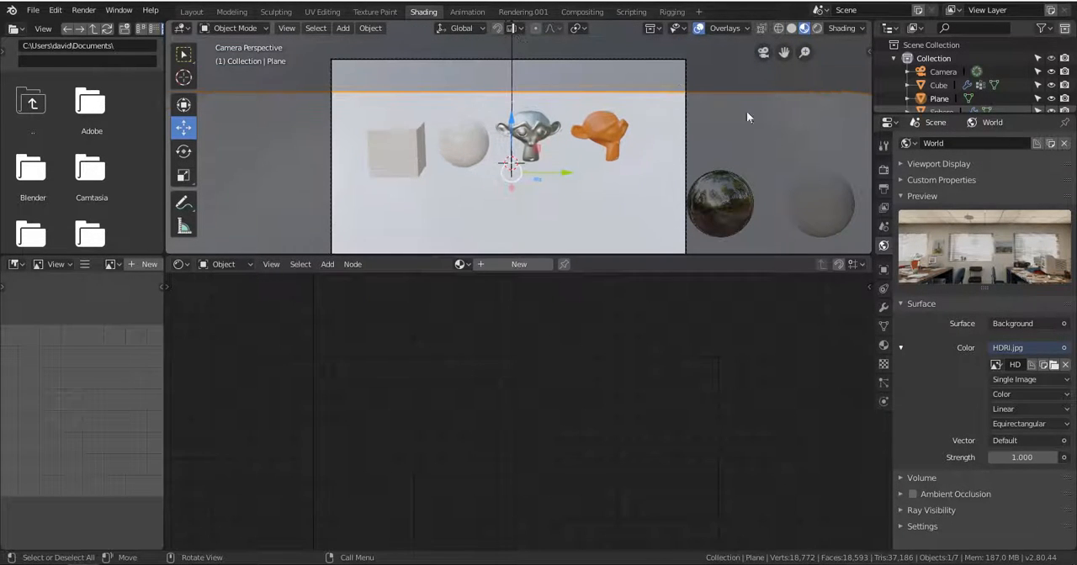
click(841, 28)
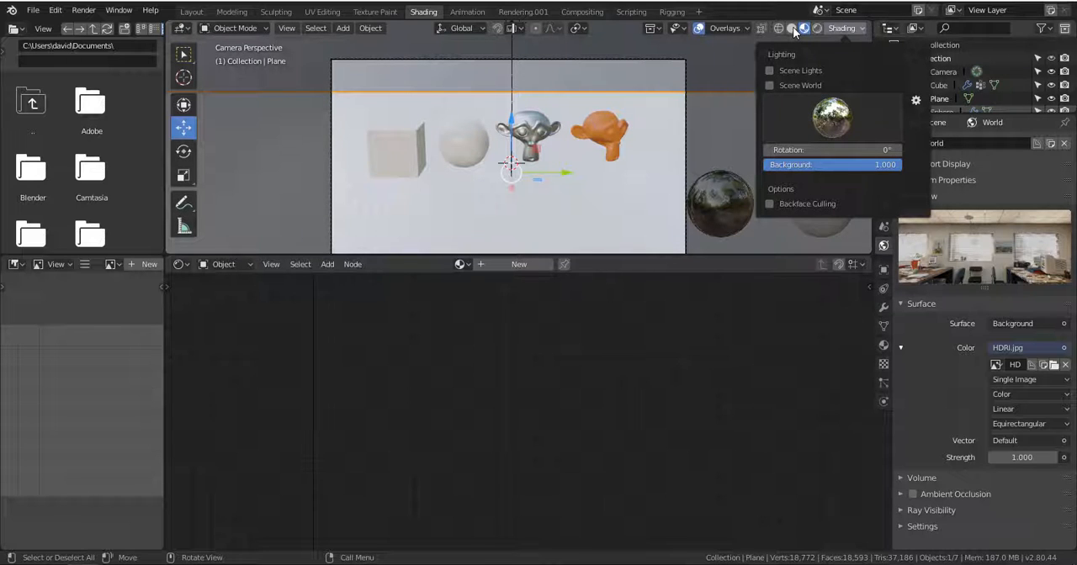
click(842, 28)
click(770, 85)
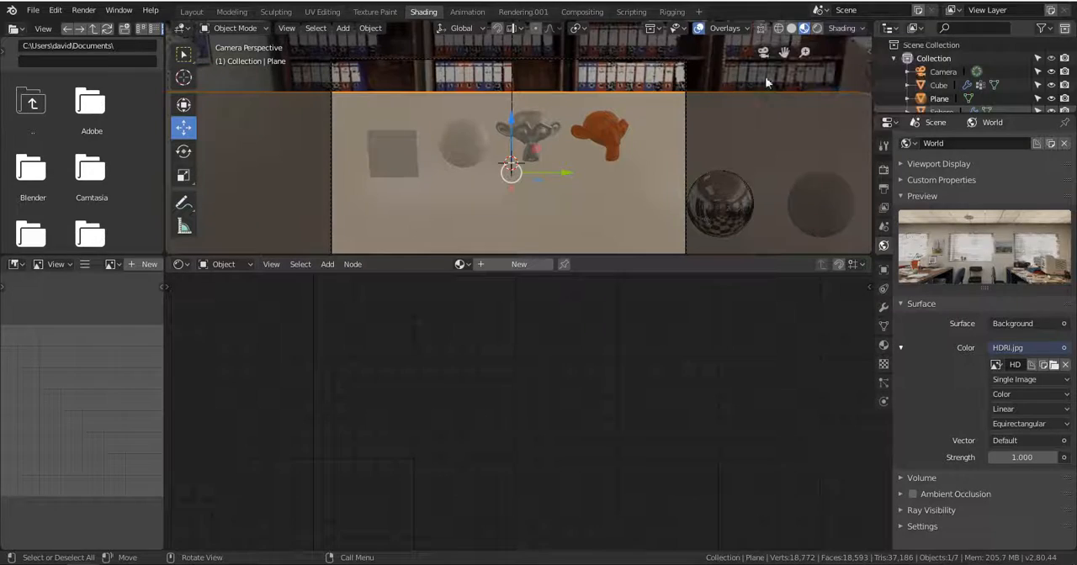
Move the ground plane slightly and view the scene against the office panorama from outside the camera.
key(g)
click(760, 81)
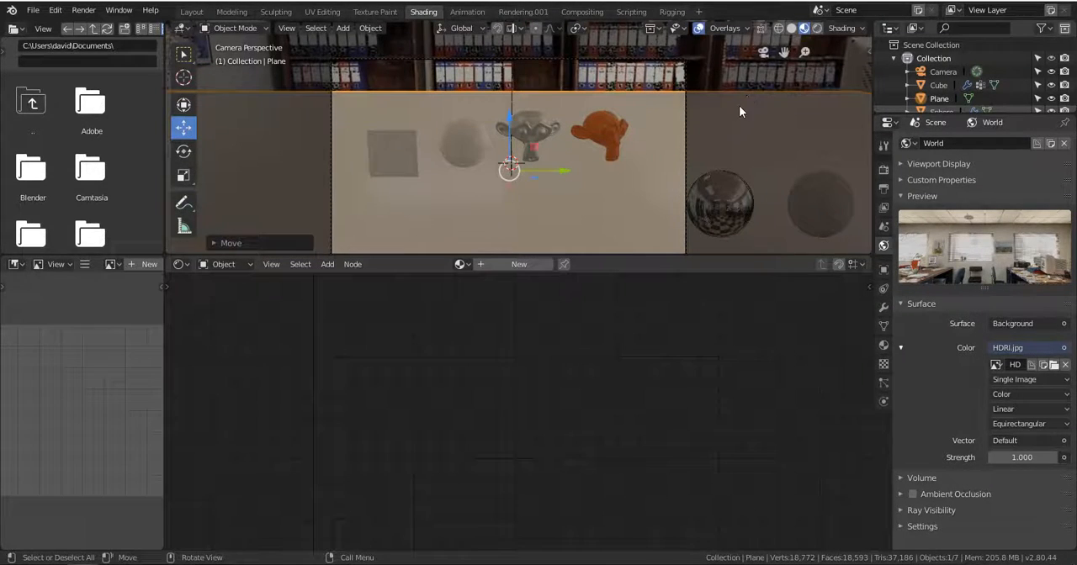
middle_drag(621, 146, 649, 181)
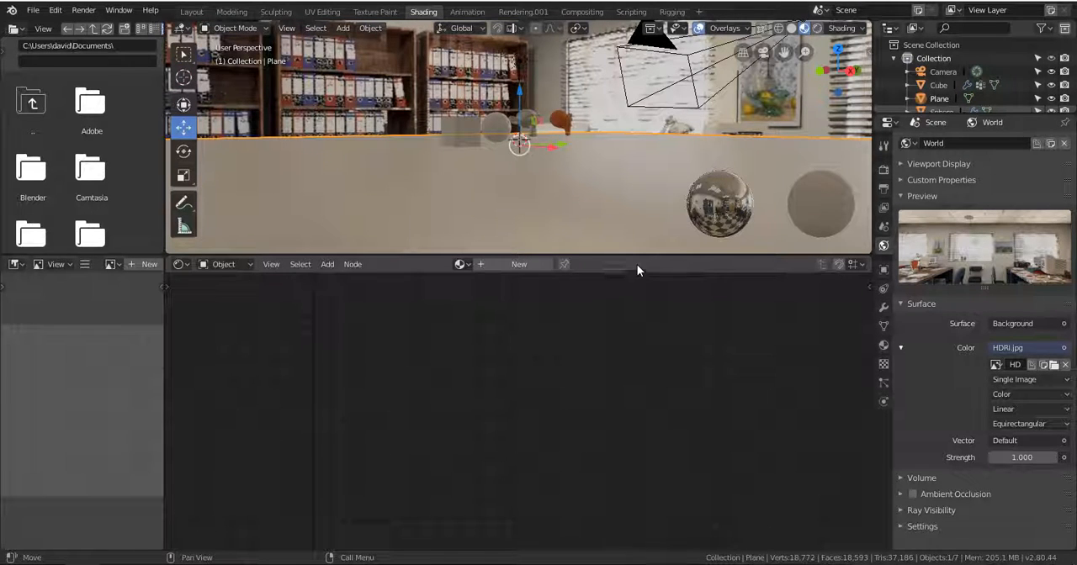
Try to move the ground plane, and enlarge the 3D viewport's height over the node editor.
key(g)
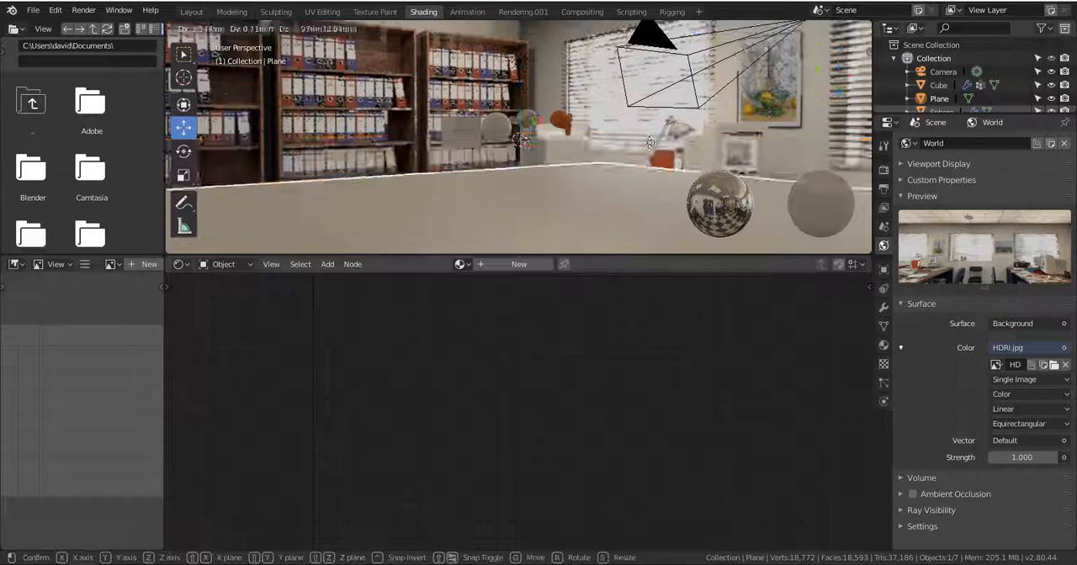
click(610, 122)
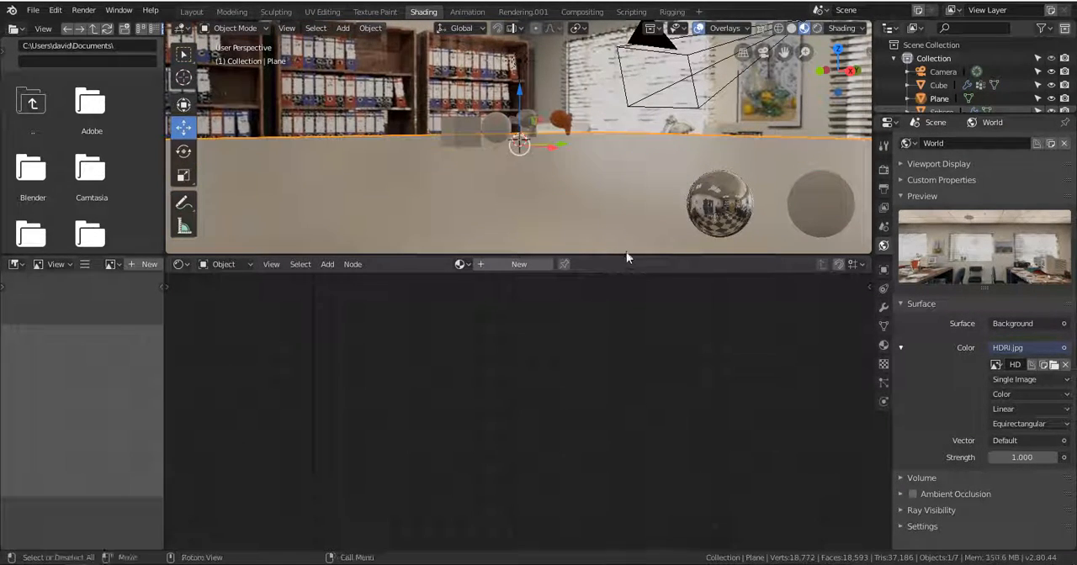
drag(629, 255, 644, 379)
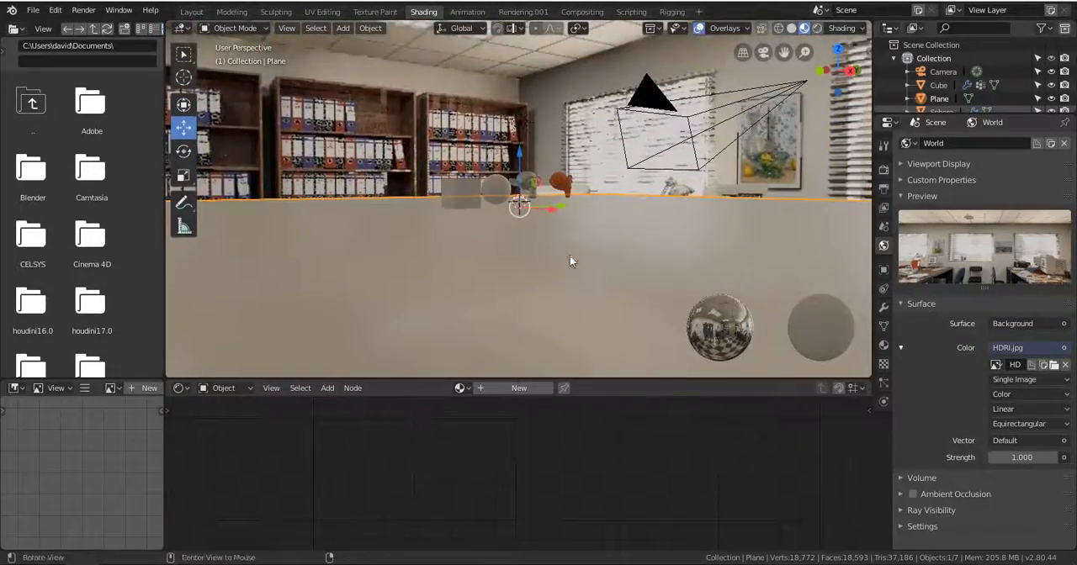
Compare the scene's surroundings with the original office panorama in the web browser, and switch back to Blender.
middle_drag(569, 255, 522, 244)
key(alt+Tab)
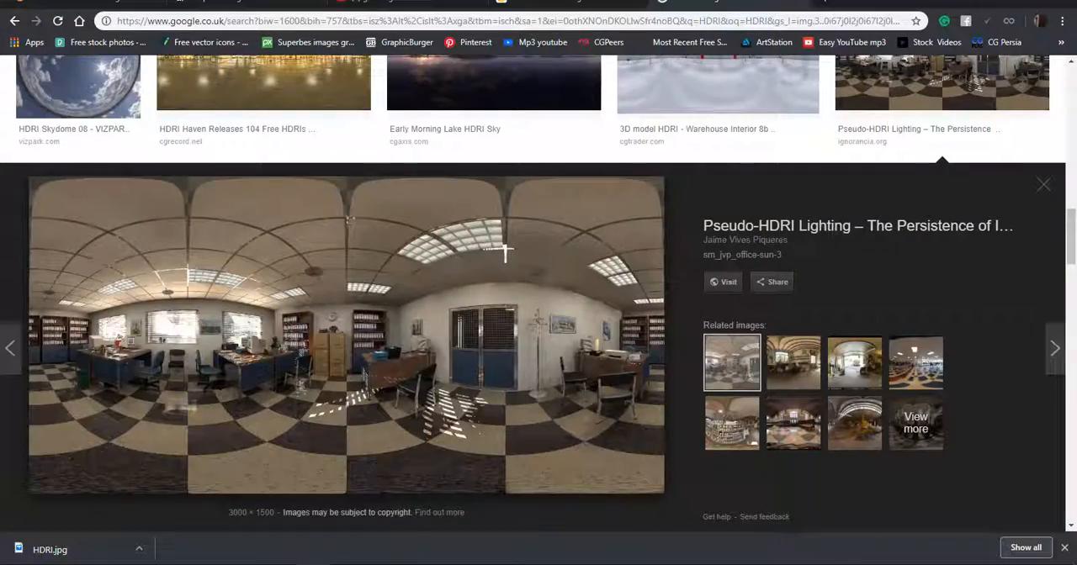
key(alt+Tab)
Select the grey metallic monkey head and try a lower Metallic value on its material, restoring it to 1.000.
middle_drag(483, 157, 517, 223)
scroll(531, 192, up, 6)
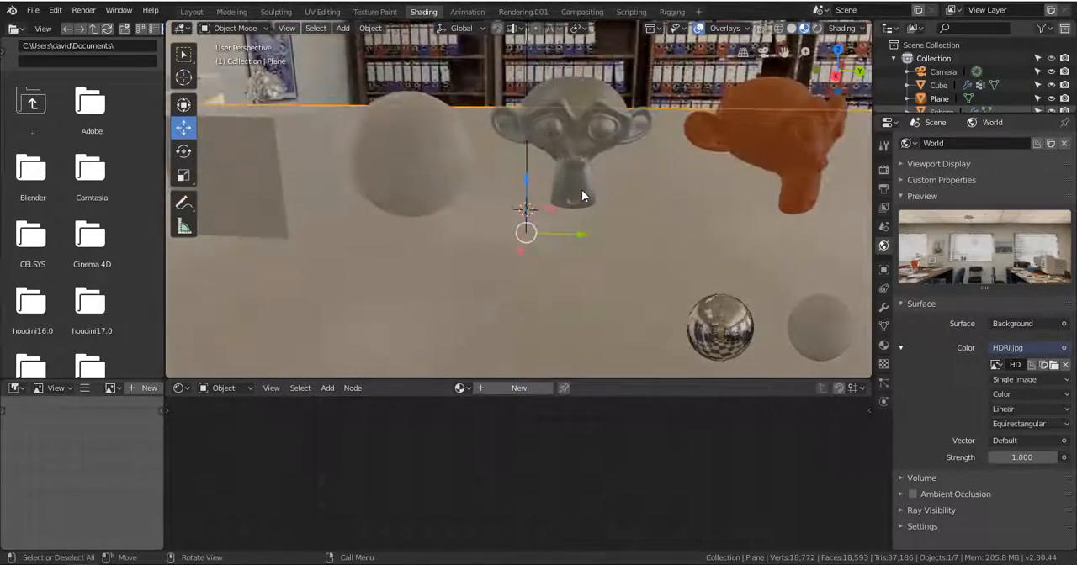
scroll(587, 179, up, 1)
middle_drag(588, 174, 538, 215)
click(537, 215)
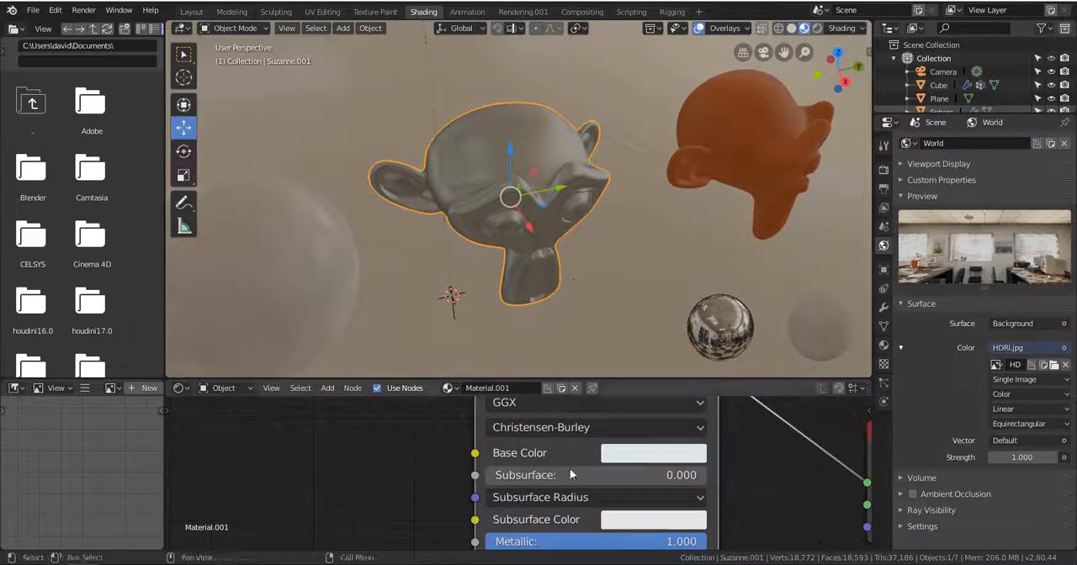
scroll(553, 515, down, 1)
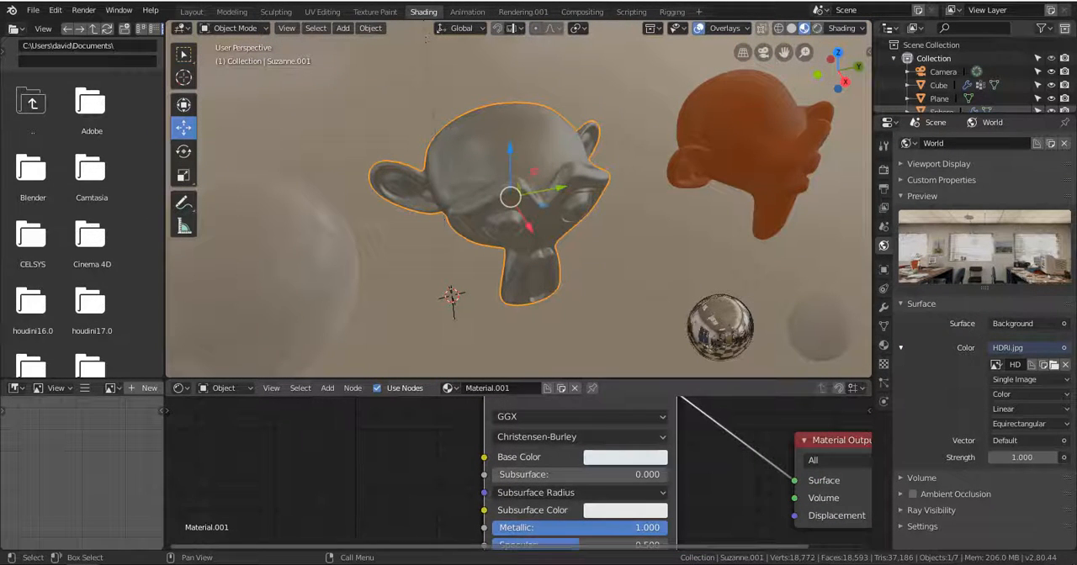
drag(543, 530, 488, 530)
drag(539, 529, 667, 529)
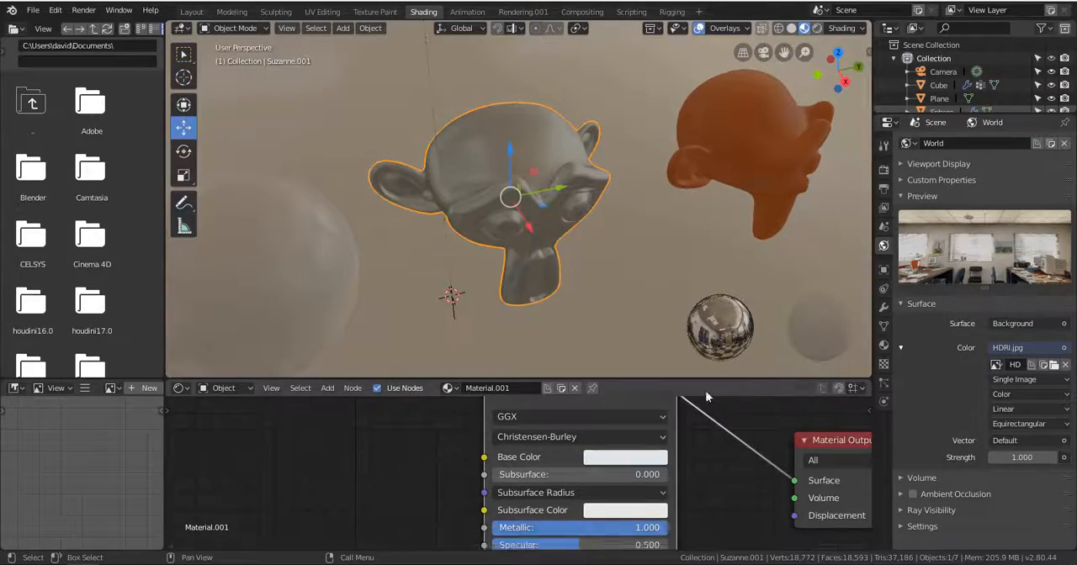
Switch the viewport to Rendered shading and set the grey monkey head's material Roughness to 0.000.
click(817, 28)
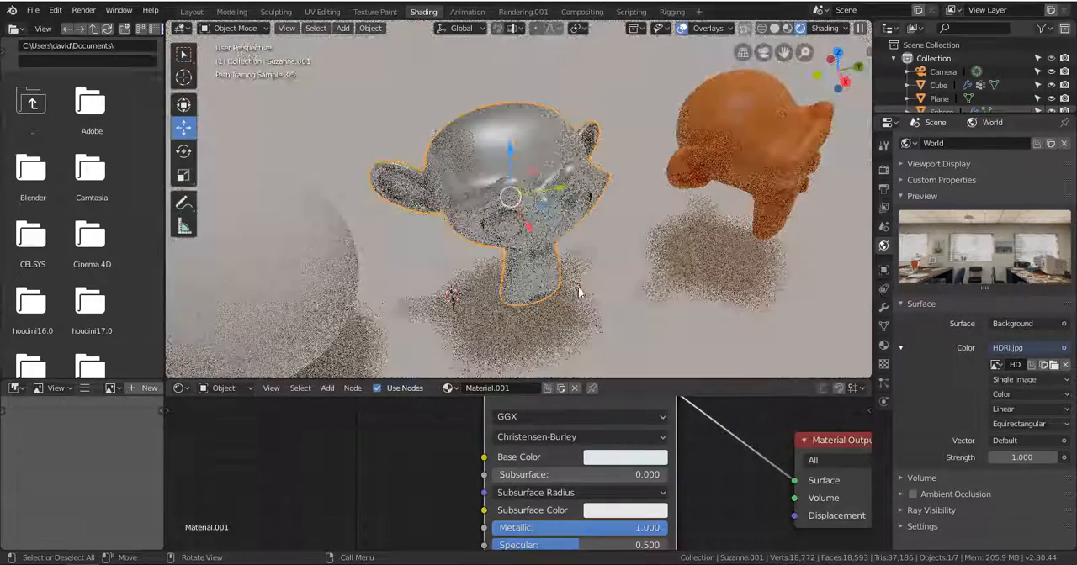
middle_drag(551, 206, 555, 161)
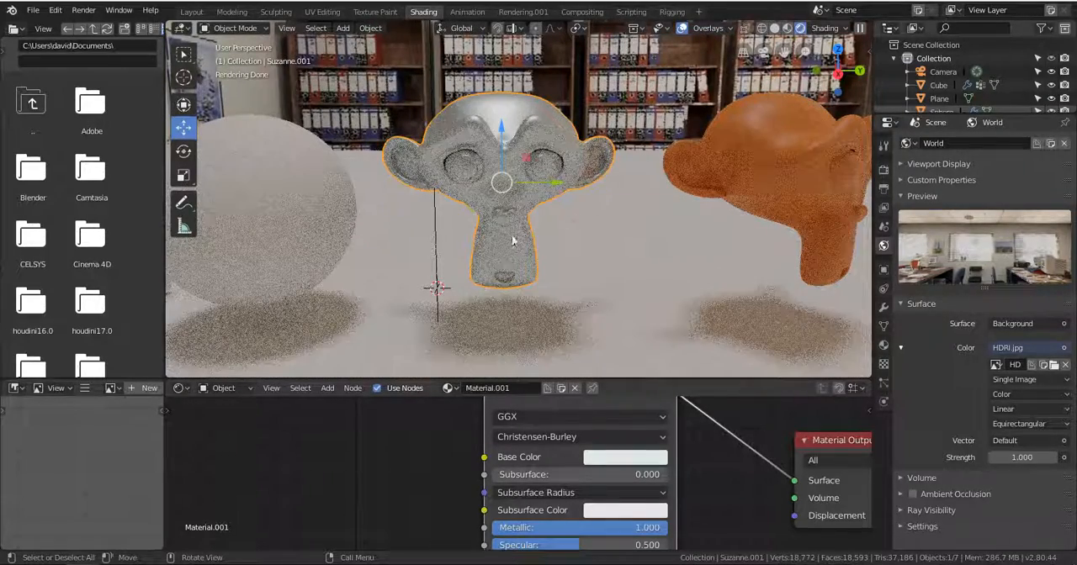
middle_drag(586, 512, 623, 528)
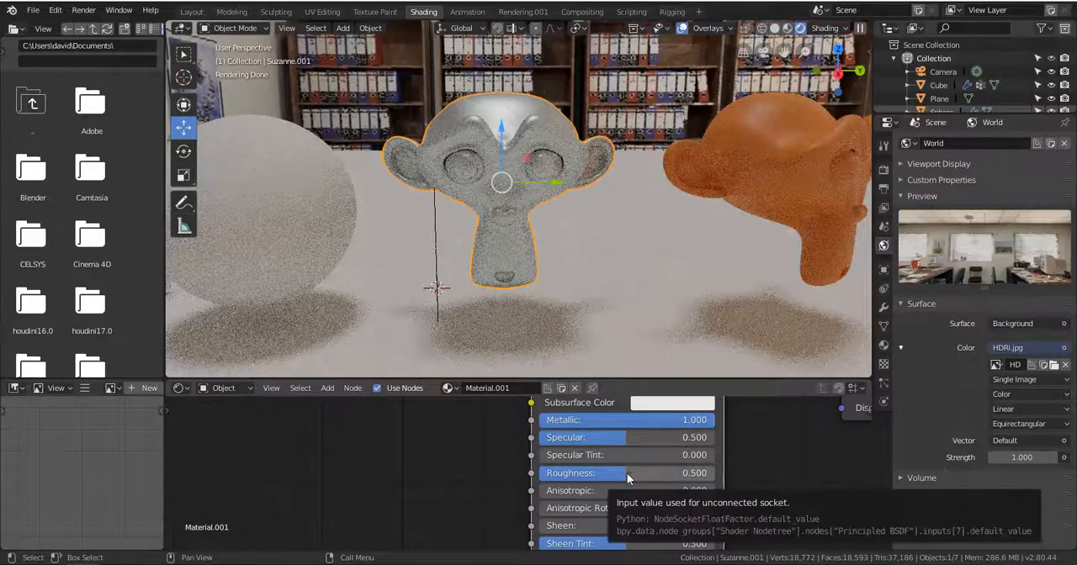
drag(595, 473, 556, 473)
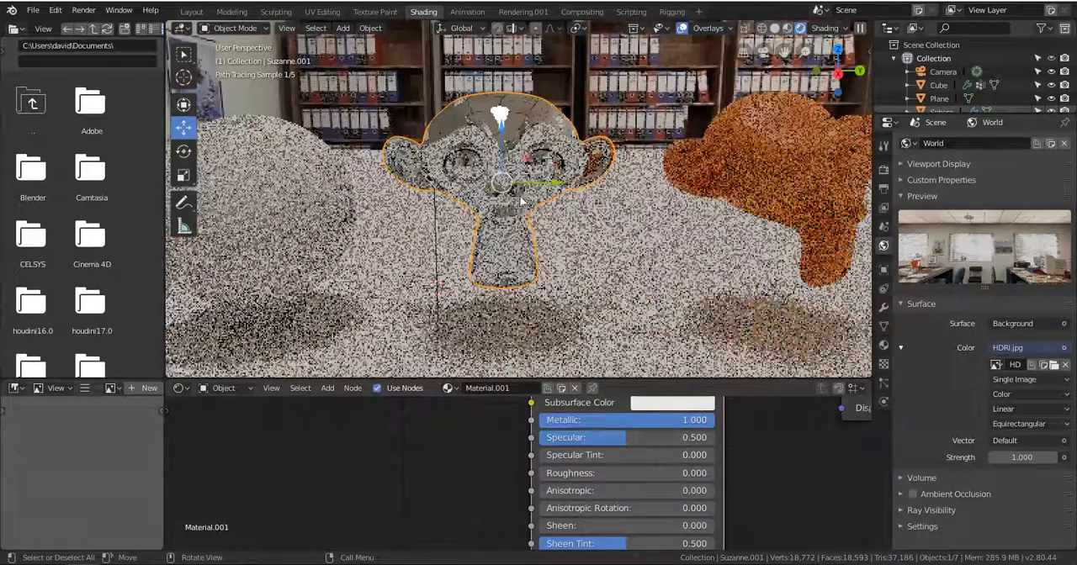
Set the metallic monkey head's Roughness to 0.148 and view its reflections up close.
mouse_move(611, 218)
middle_down()
mouse_move(548, 242)
mouse_move(681, 243)
mouse_move(608, 236)
middle_up()
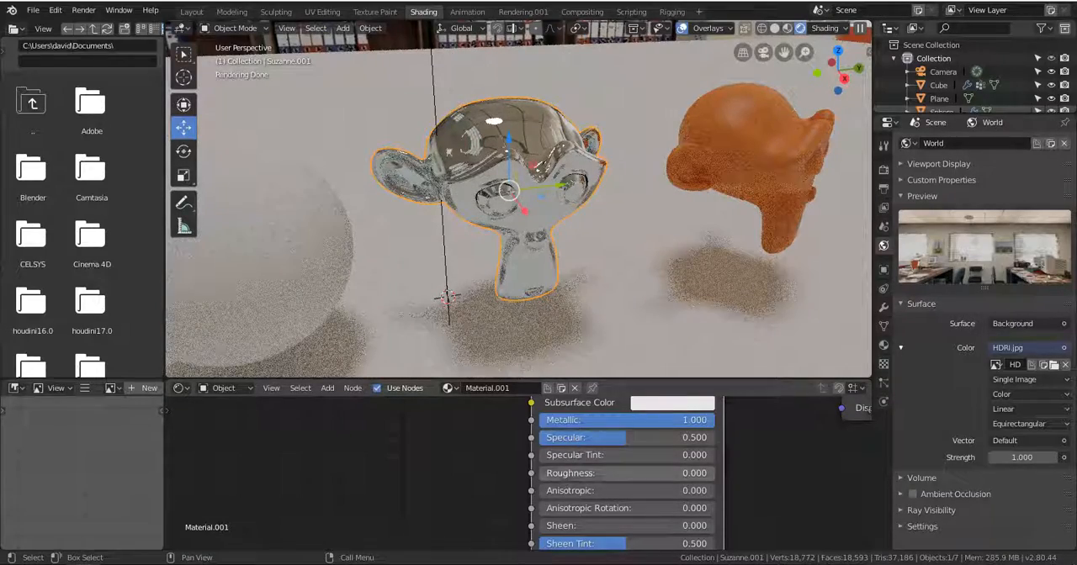
drag(557, 474, 566, 475)
drag(701, 473, 707, 473)
middle_drag(598, 263, 532, 240)
key(KP_Decimal)
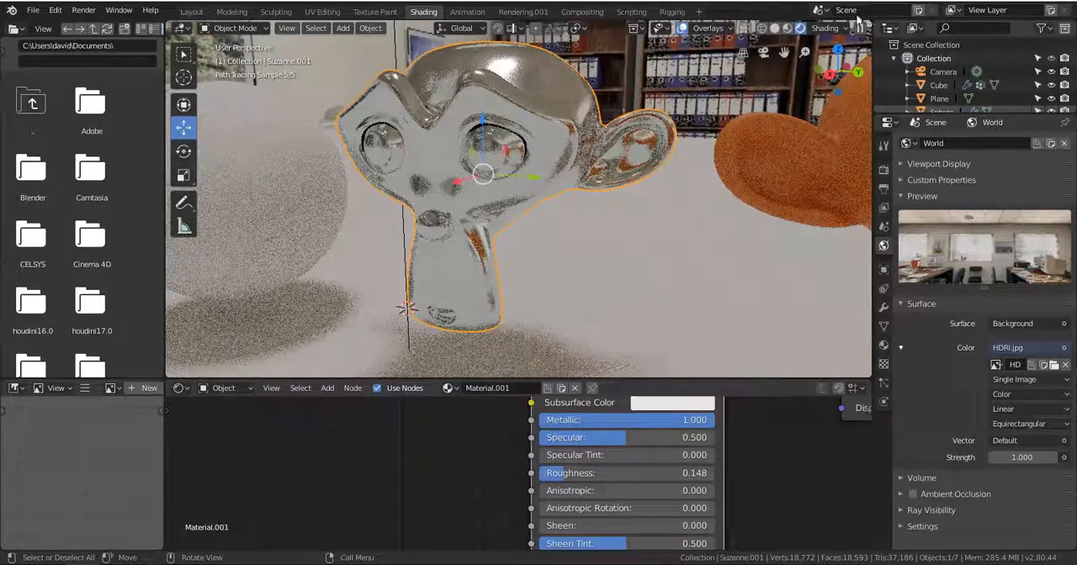
Set the viewport to LookDev shading and inspect the metallic monkey head's reflections from several angles.
click(789, 29)
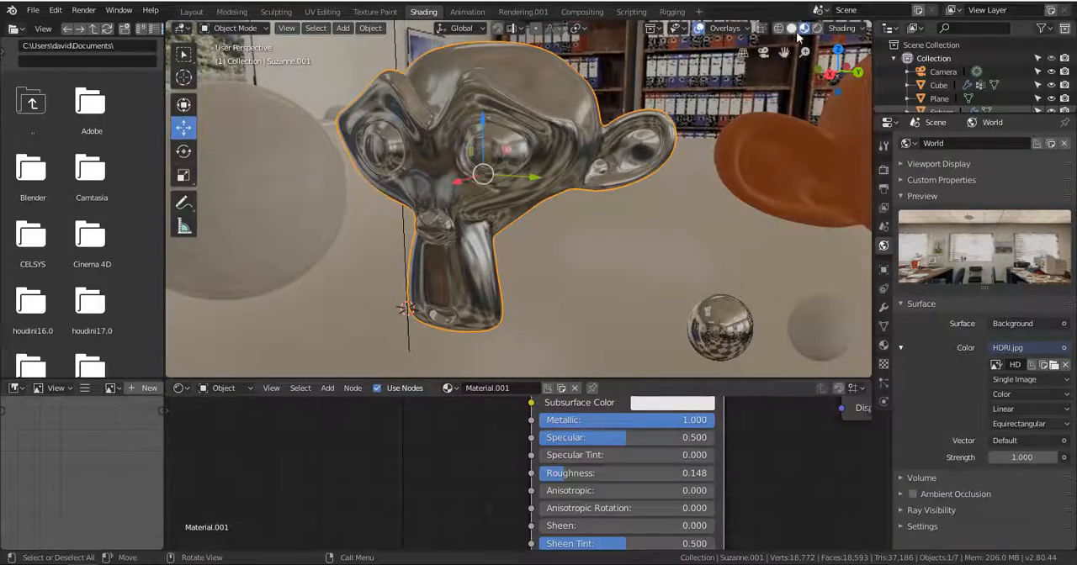
middle_drag(673, 155, 621, 244)
scroll(582, 231, up, 3)
scroll(698, 428, down, 4)
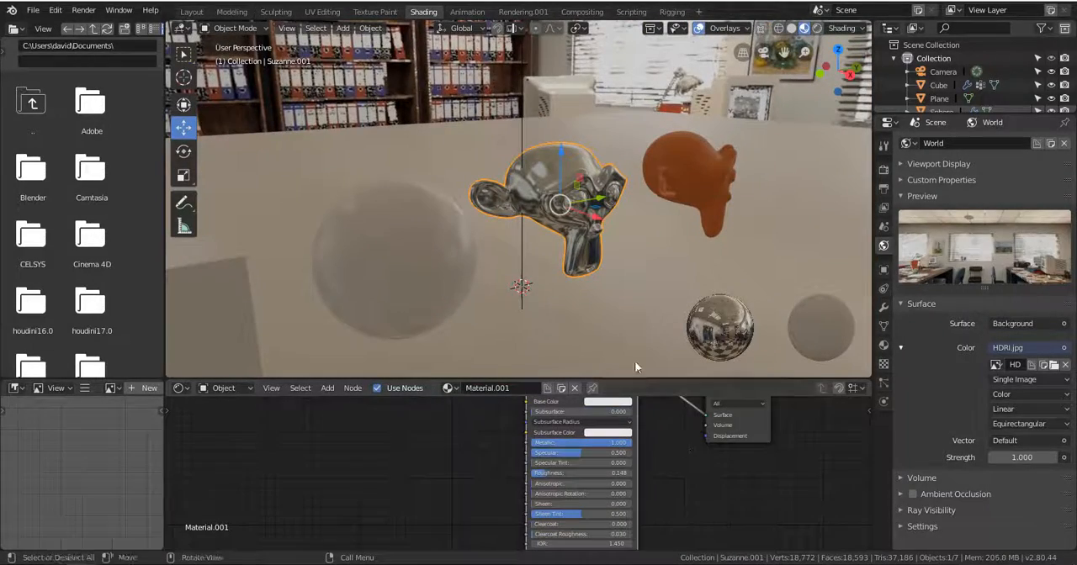
Enlarge the node editor and frame the monkey head's Principled BSDF and Material Output nodes.
drag(642, 380, 558, 212)
scroll(564, 319, up, 3)
scroll(565, 396, up, 5)
scroll(570, 386, down, 6)
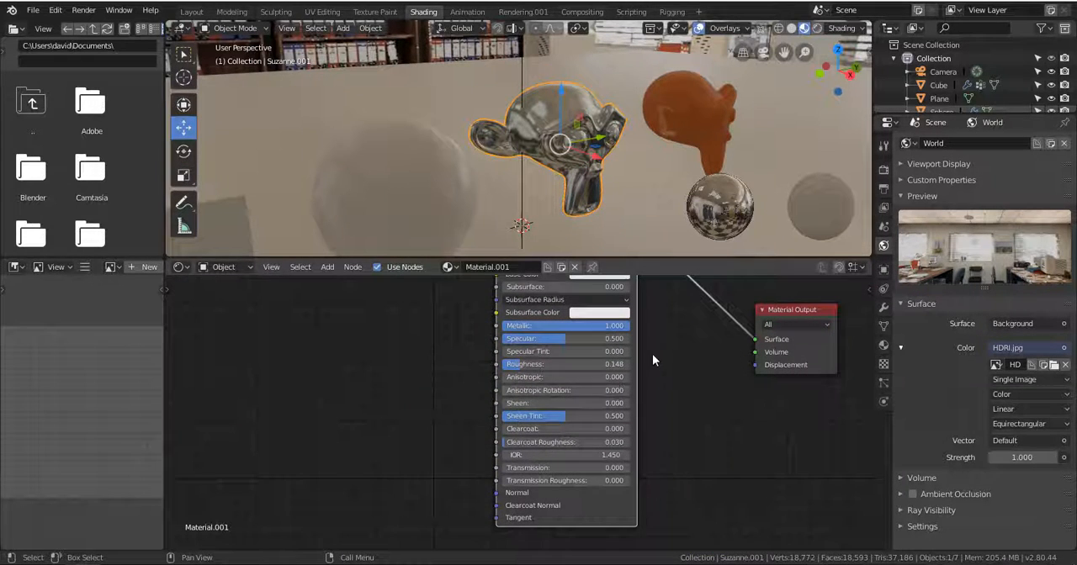
middle_drag(626, 374, 636, 497)
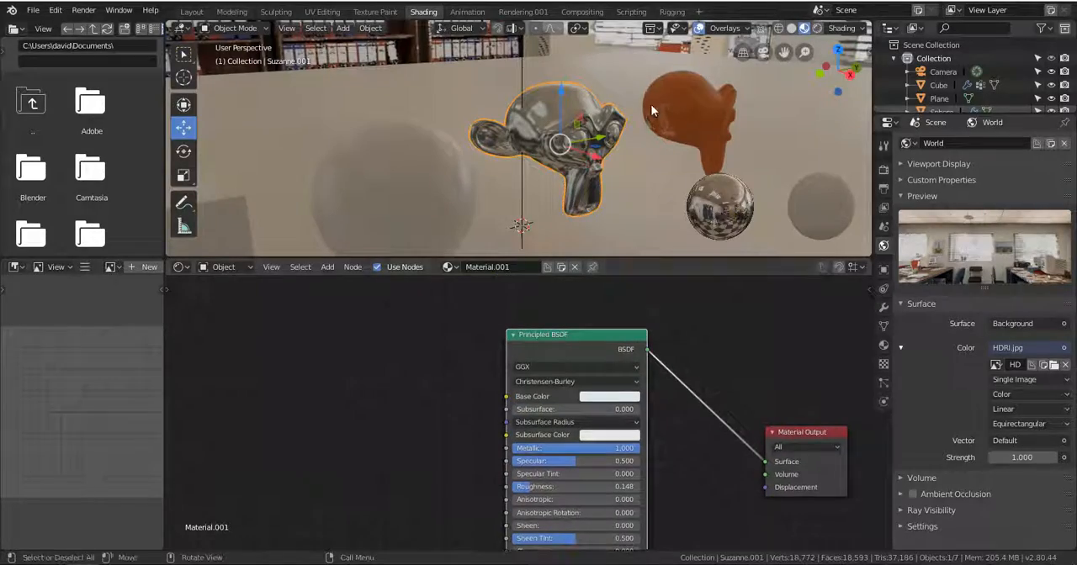
Switch the viewport to Rendered shading and darken the metallic monkey head's Base Color to mid grey, with a value of about 0.62.
click(817, 29)
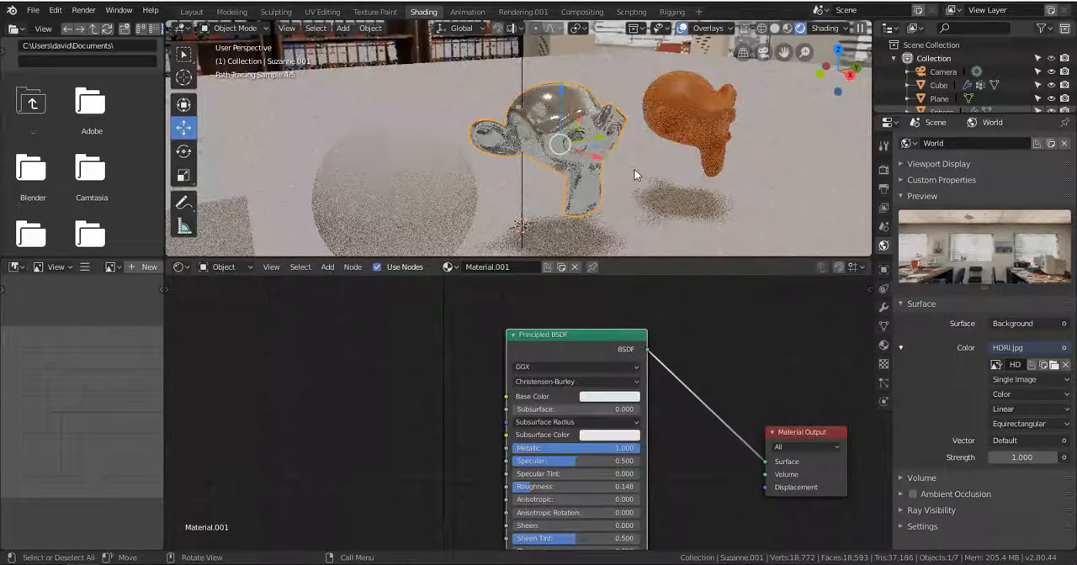
scroll(581, 185, down, 3)
middle_drag(581, 184, 630, 174)
scroll(629, 174, up, 4)
click(612, 398)
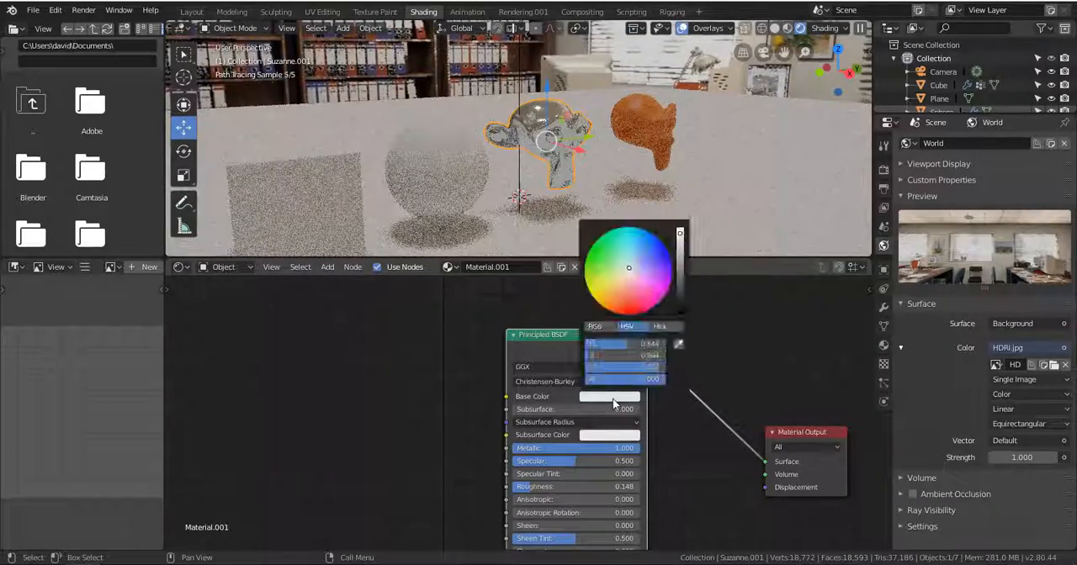
drag(681, 266, 680, 273)
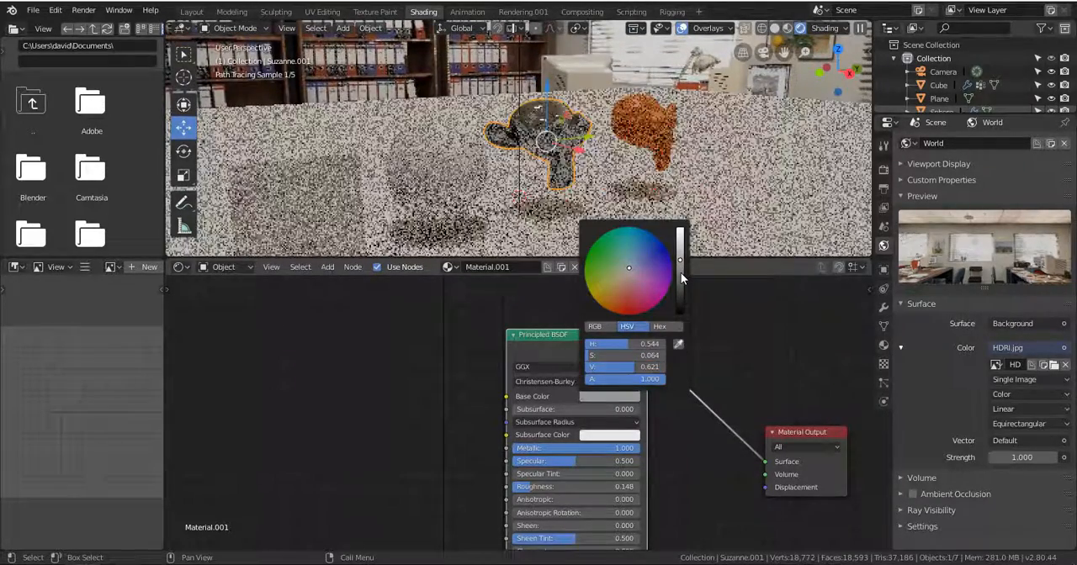
middle_drag(711, 209, 656, 149)
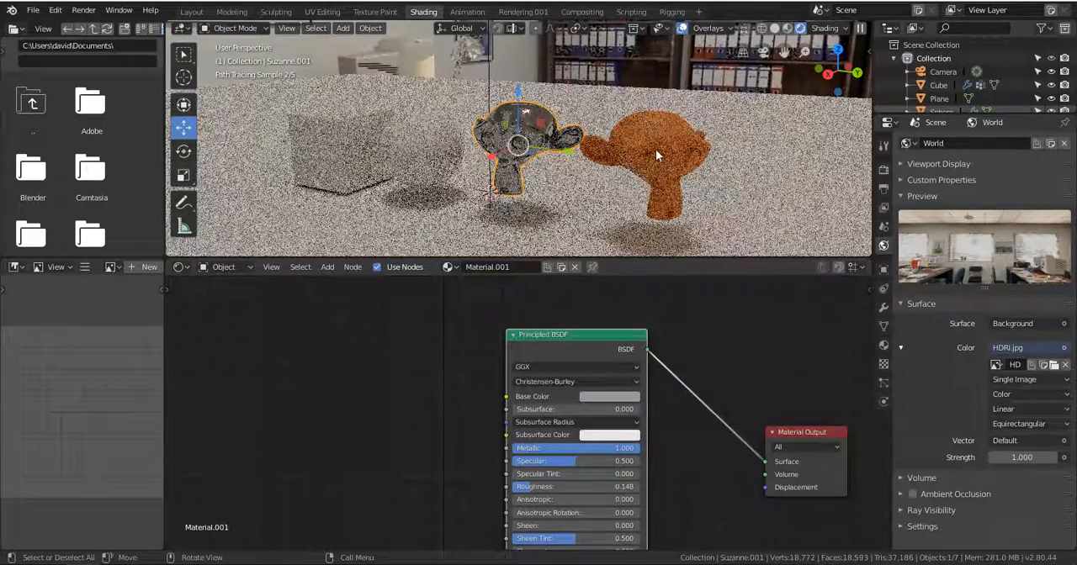
Return the viewport to LookDev shading and add a new material to the sphere.
click(444, 152)
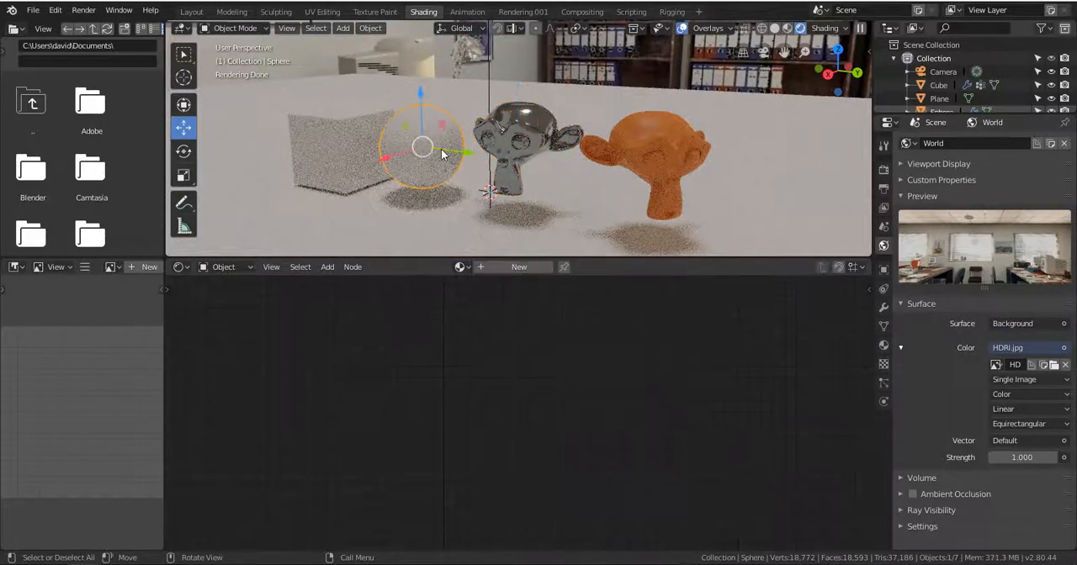
click(787, 28)
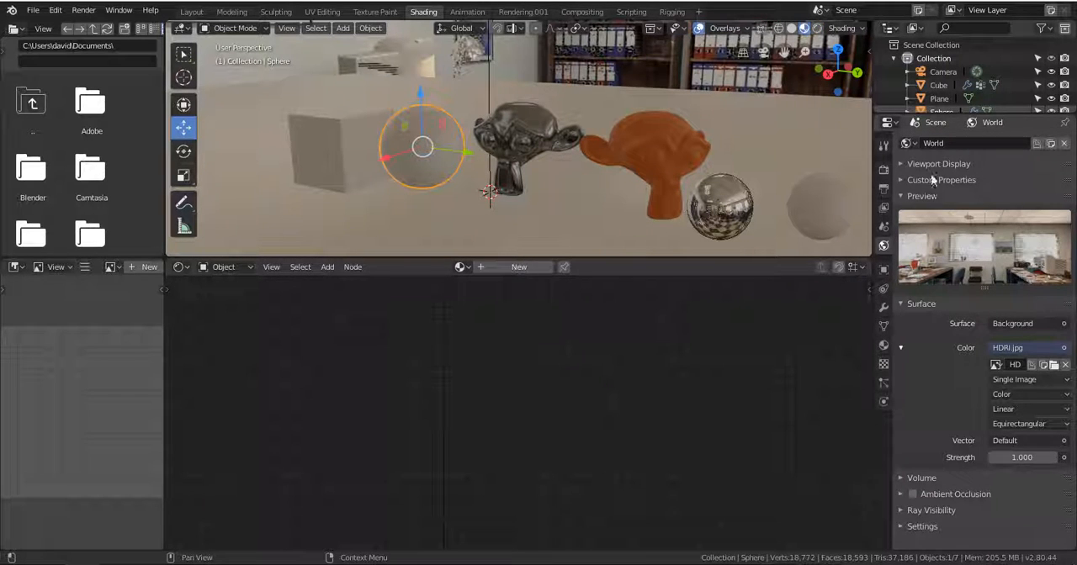
click(883, 346)
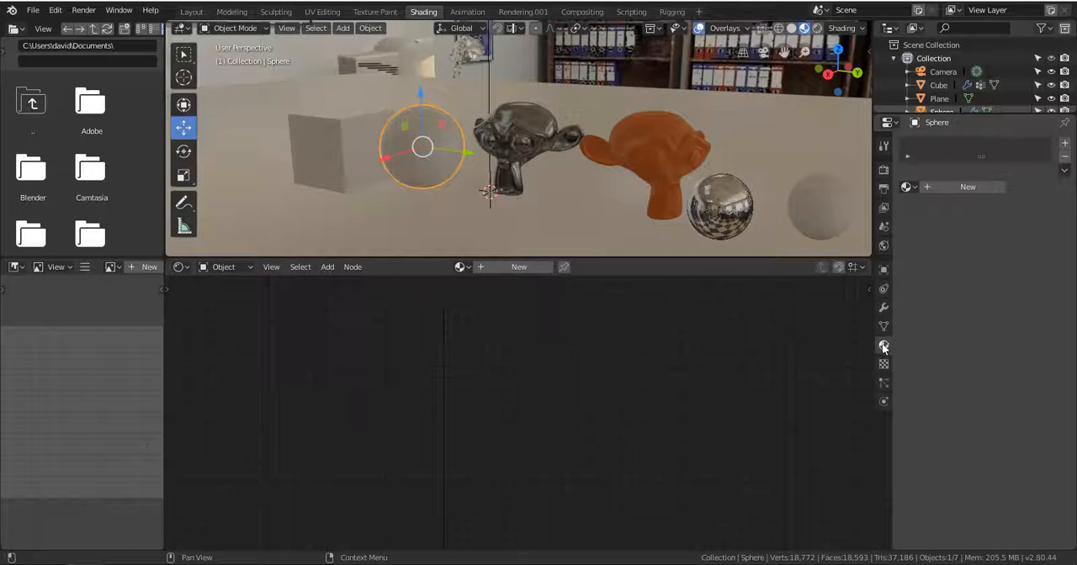
click(957, 186)
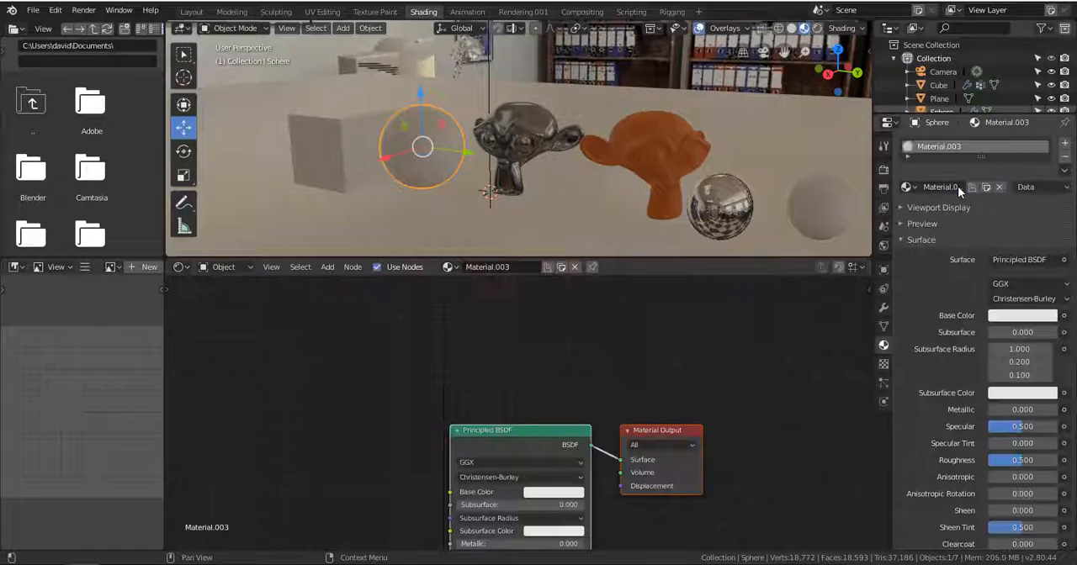
Reposition the sphere material's Principled BSDF and Material Output nodes so they are spaced apart and in view.
drag(539, 447, 521, 316)
drag(647, 434, 716, 315)
drag(506, 316, 569, 332)
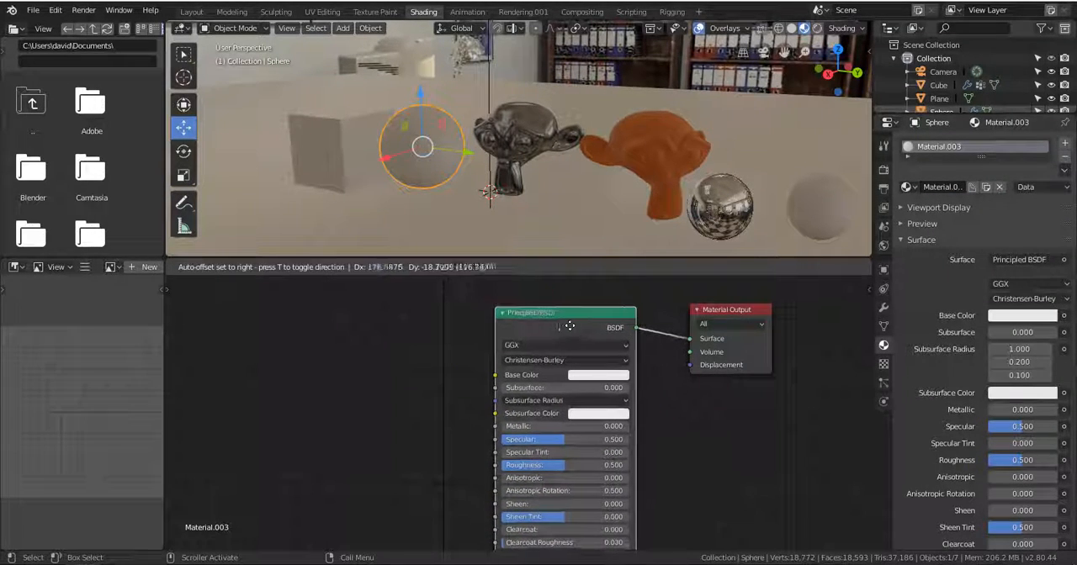
middle_drag(576, 478, 565, 512)
Change the sphere material's surface shader to Glass BSDF and set its Roughness to 0.000.
click(1030, 259)
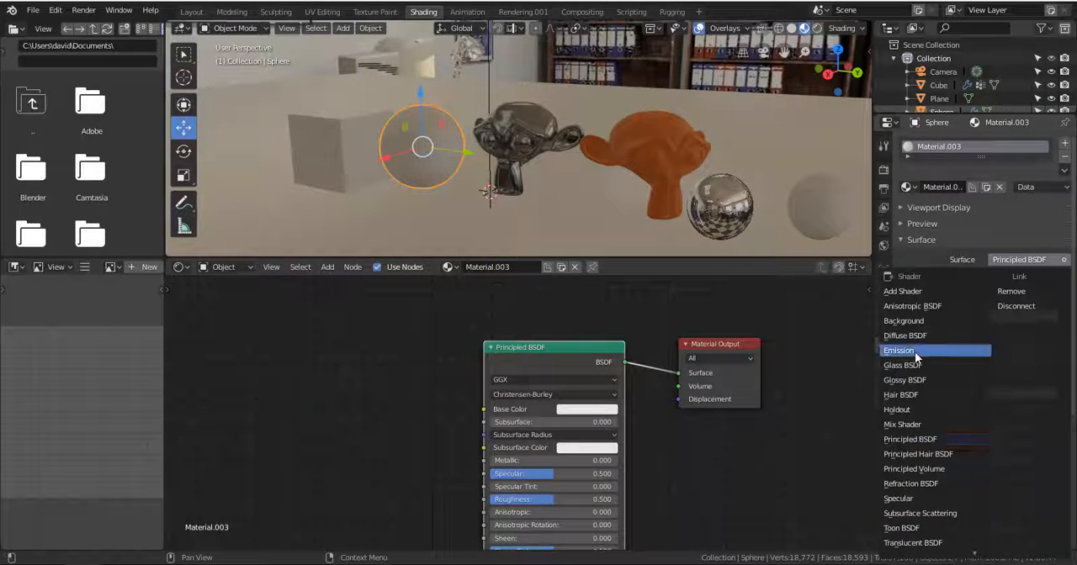
click(952, 365)
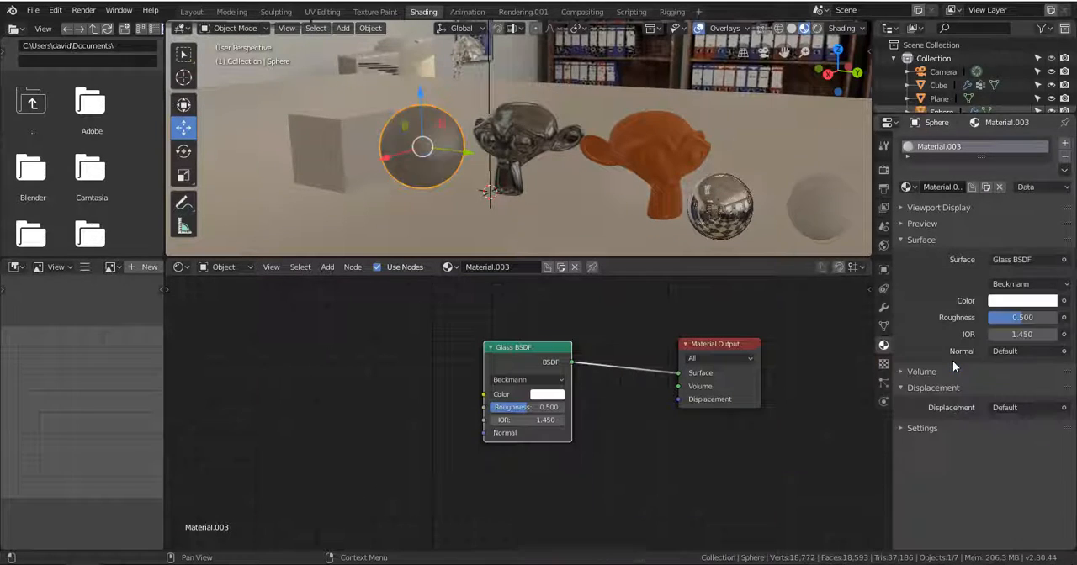
alt+drag(598, 130, 657, 141)
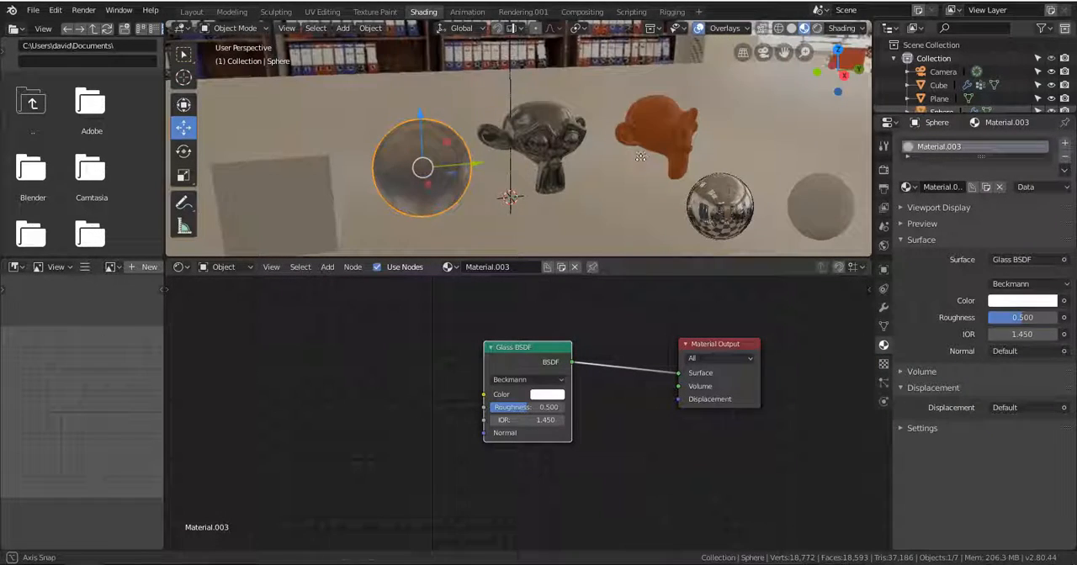
scroll(522, 172, up, 4)
alt+drag(441, 205, 522, 210)
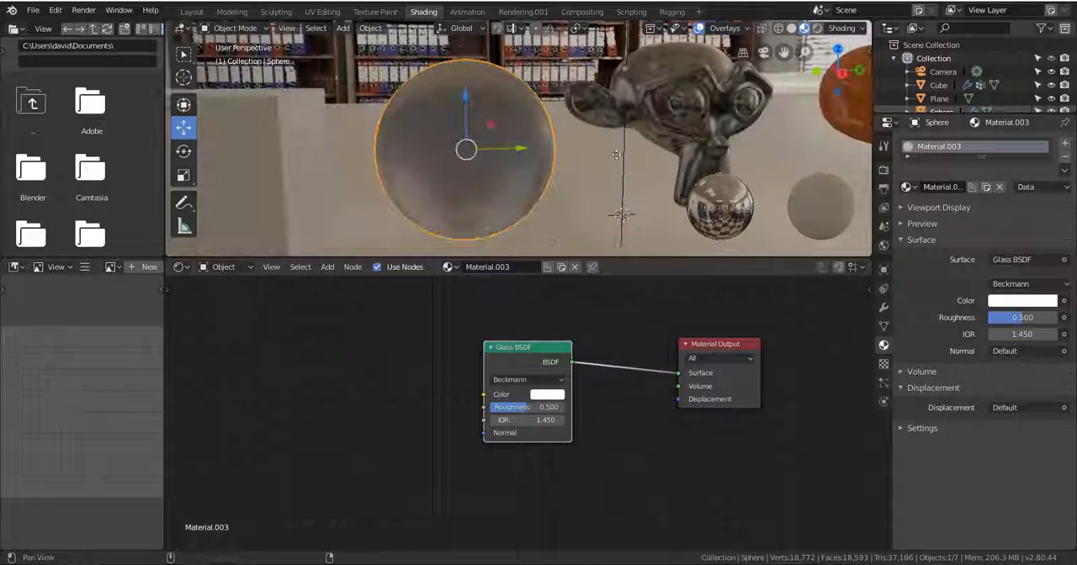
drag(528, 407, 494, 407)
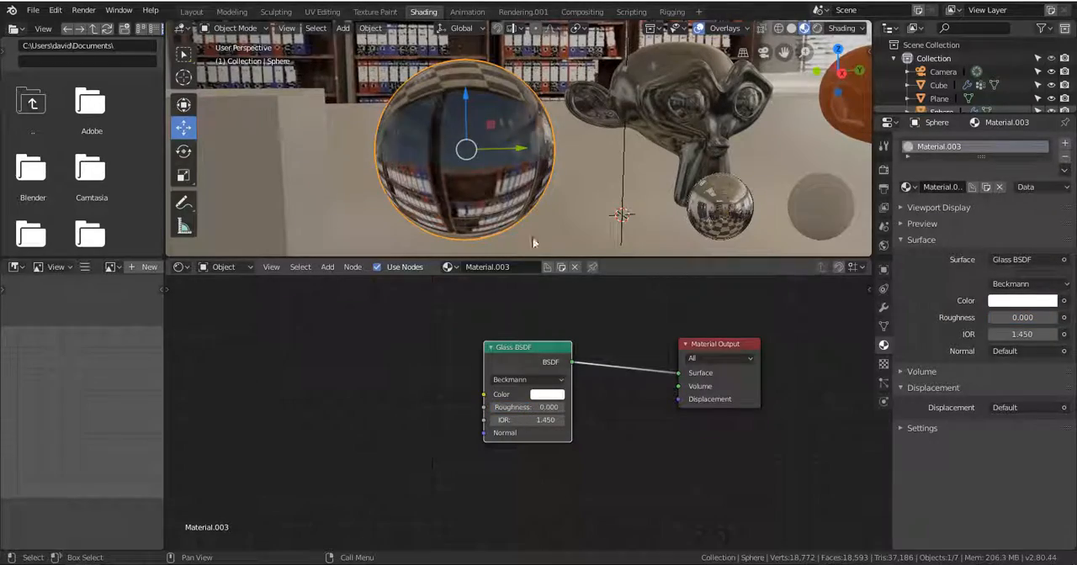
Switch the viewport to Rendered shading and raise the glass sphere's Roughness to 0.658.
alt+drag(533, 243, 608, 152)
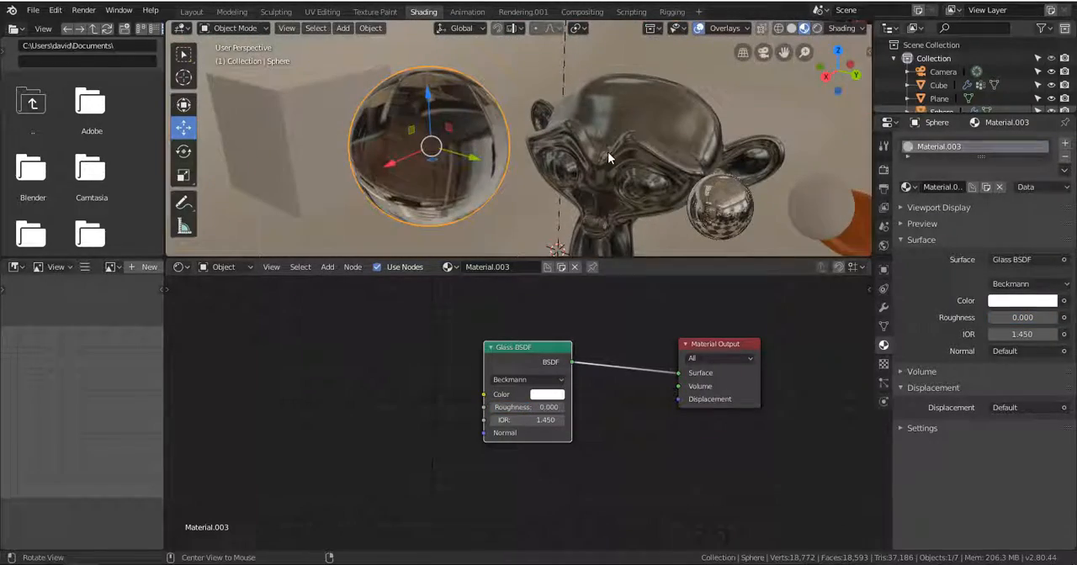
click(816, 29)
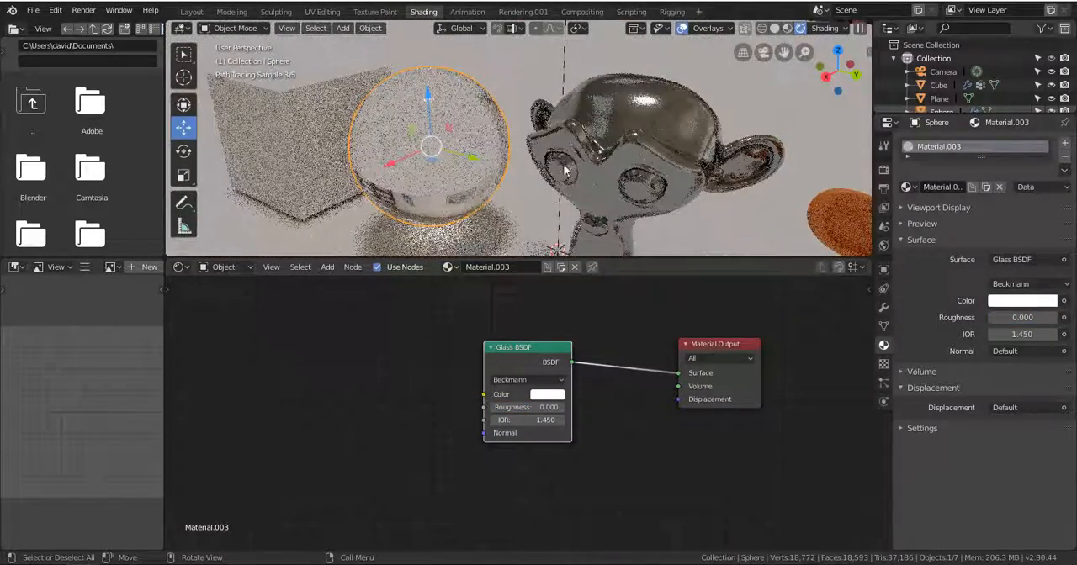
middle_drag(565, 170, 577, 185)
scroll(540, 199, down, 2)
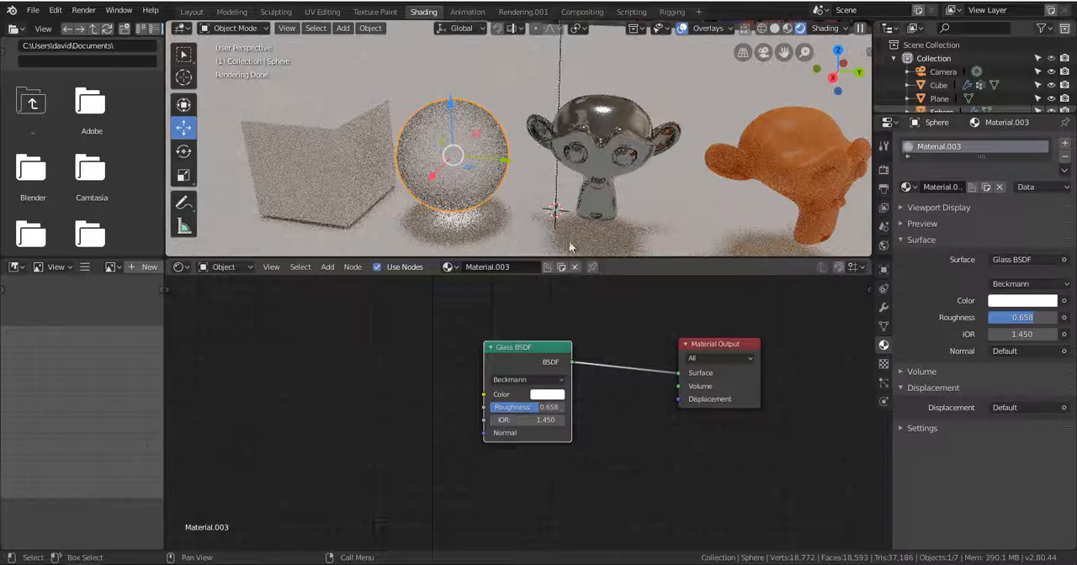
Switch the viewport to Solid and then LookDev shading, and lower the glass sphere's Roughness to 0.242.
key(z)
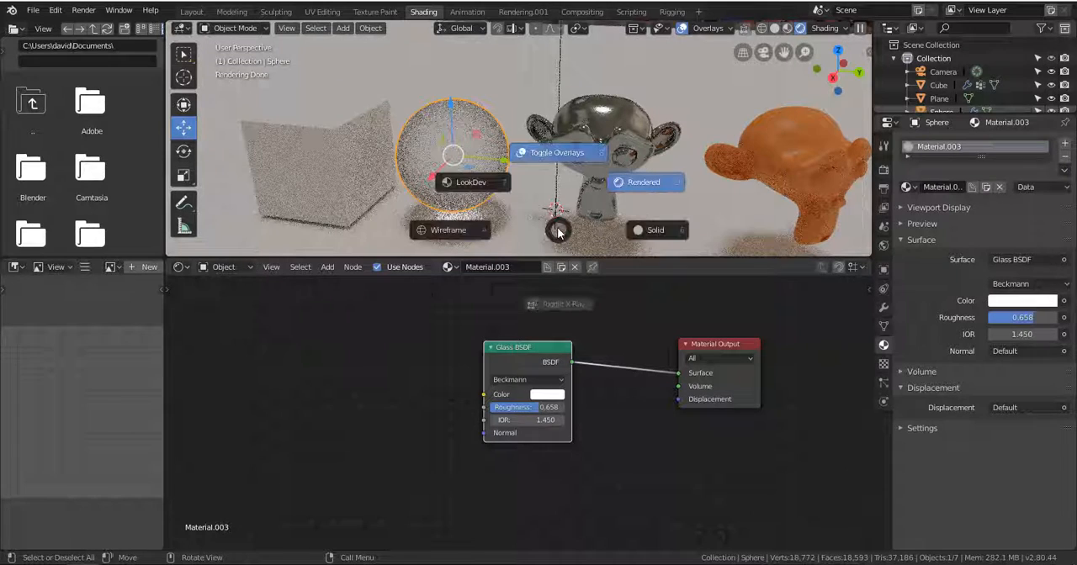
click(655, 231)
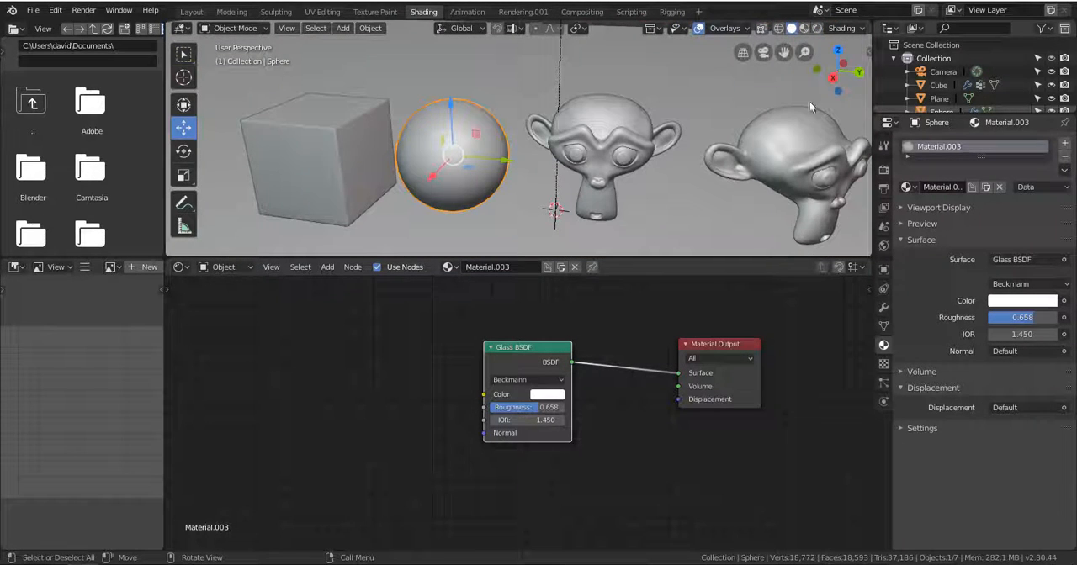
click(804, 27)
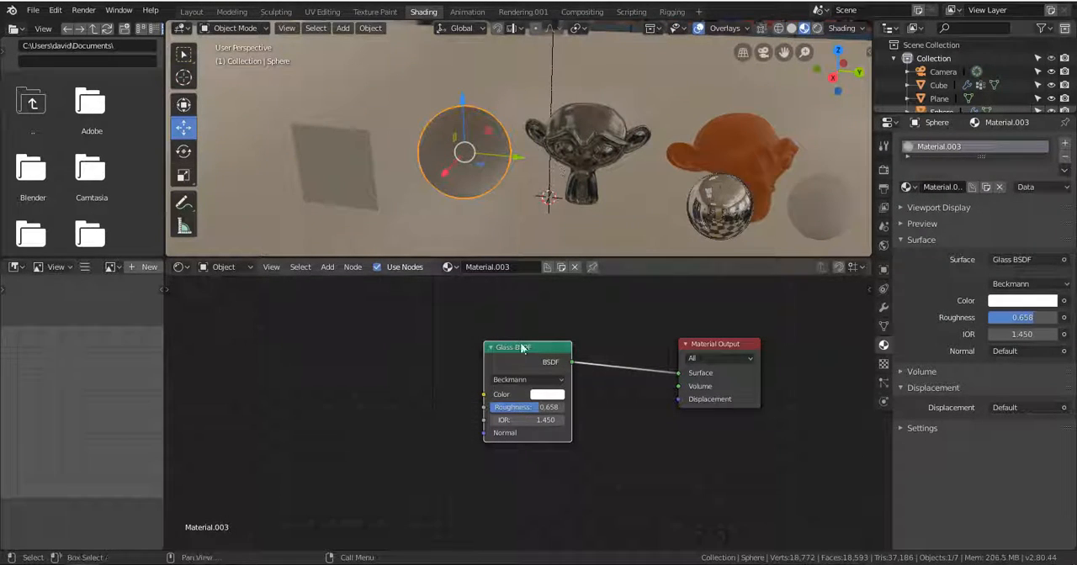
Select the cube and add a new material to it.
click(385, 126)
middle_drag(388, 185, 533, 206)
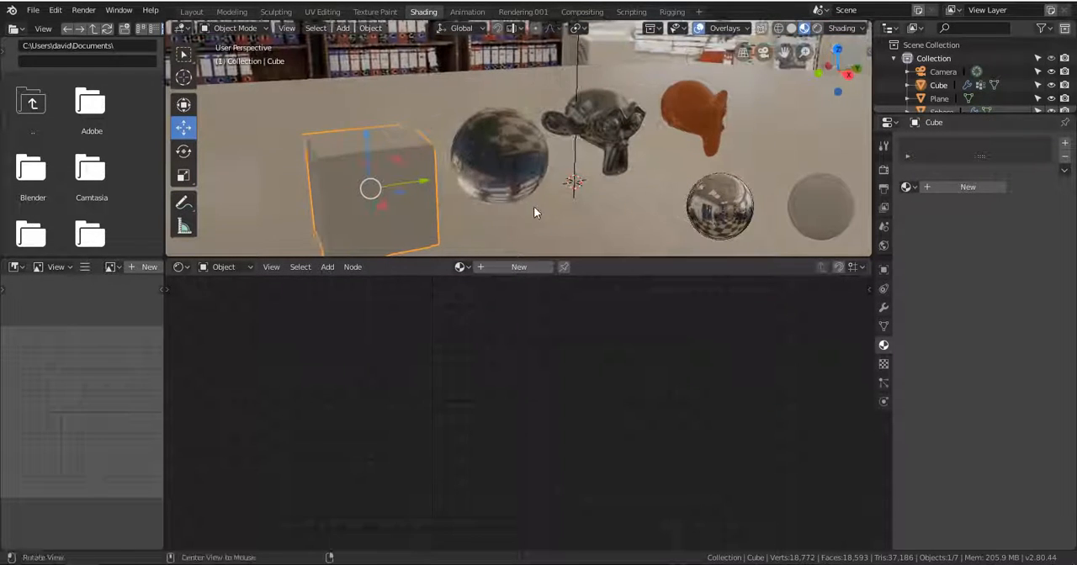
click(969, 187)
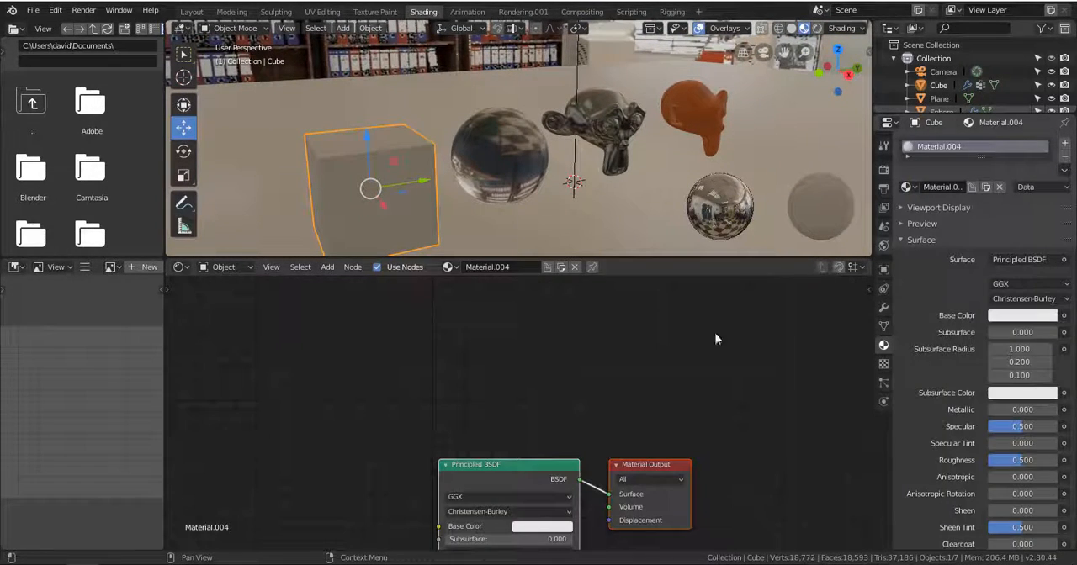
Space the cube material's Material Output and Principled BSDF nodes apart and bring the cube into clear view.
middle_drag(595, 450, 613, 316)
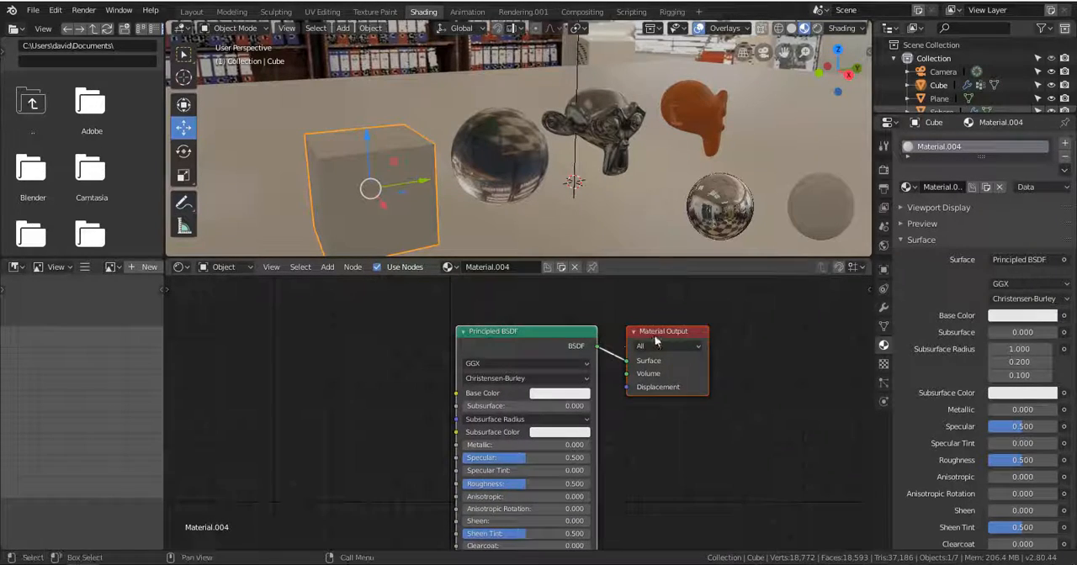
drag(654, 335, 741, 314)
mouse_move(513, 330)
mouse_down()
mouse_move(454, 335)
mouse_move(529, 337)
mouse_up()
alt+shift+drag(362, 202, 505, 155)
scroll(467, 181, up, 1)
scroll(496, 153, down, 2)
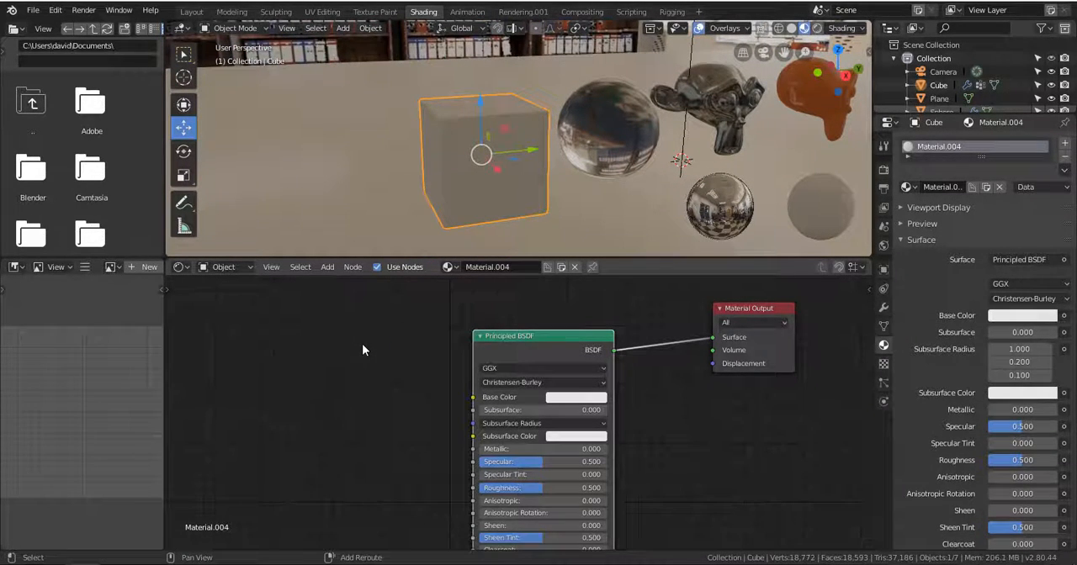
key(shift+a)
key(shift+a)
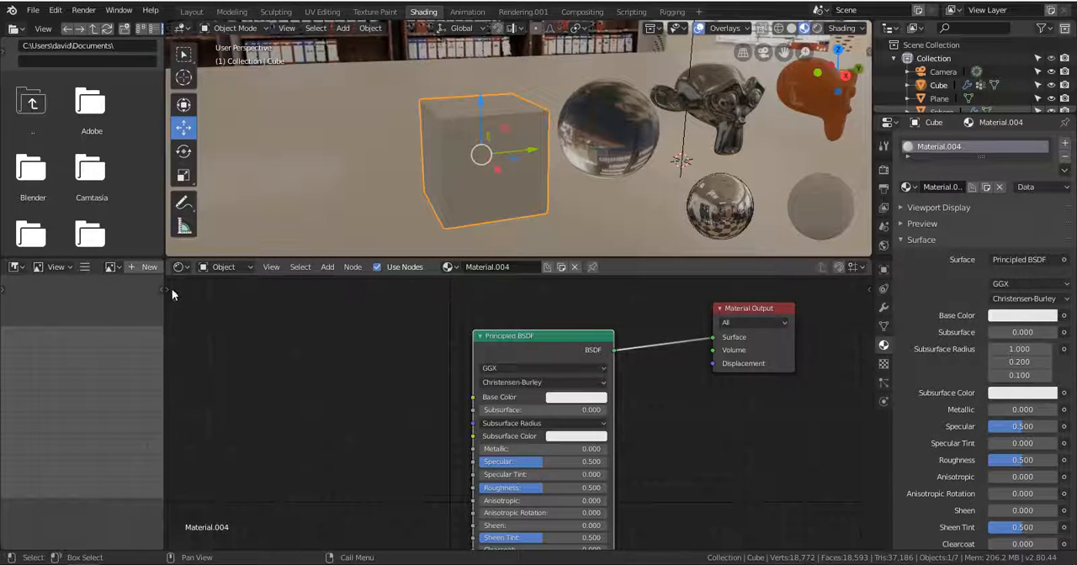
key(t)
key(t)
Add an Image Texture node before the cube's Principled BSDF and connect its Color output to Base Color.
click(333, 269)
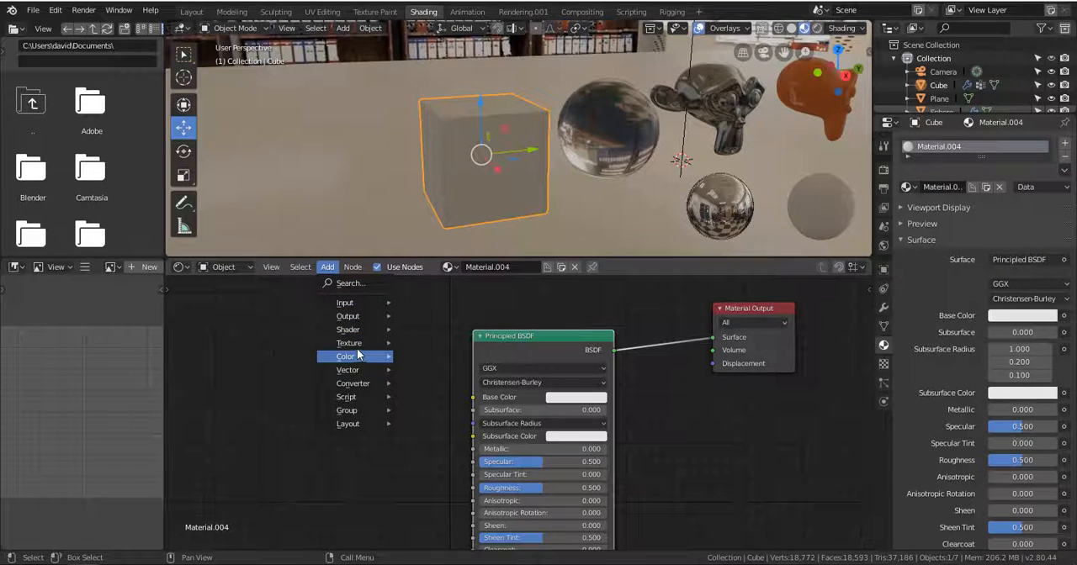
mouse_move(361, 348)
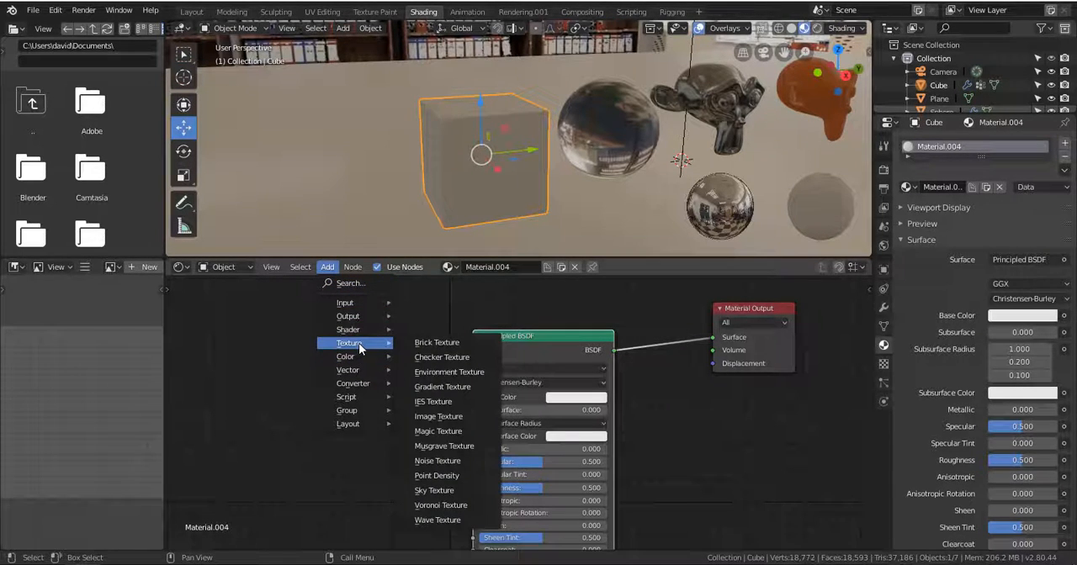
click(448, 418)
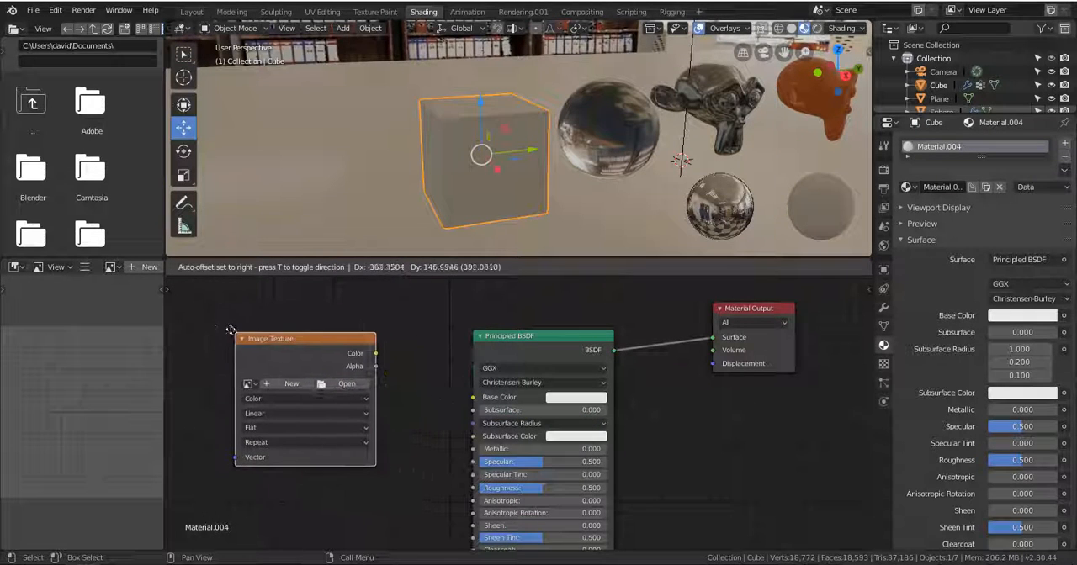
click(312, 334)
drag(312, 334, 327, 318)
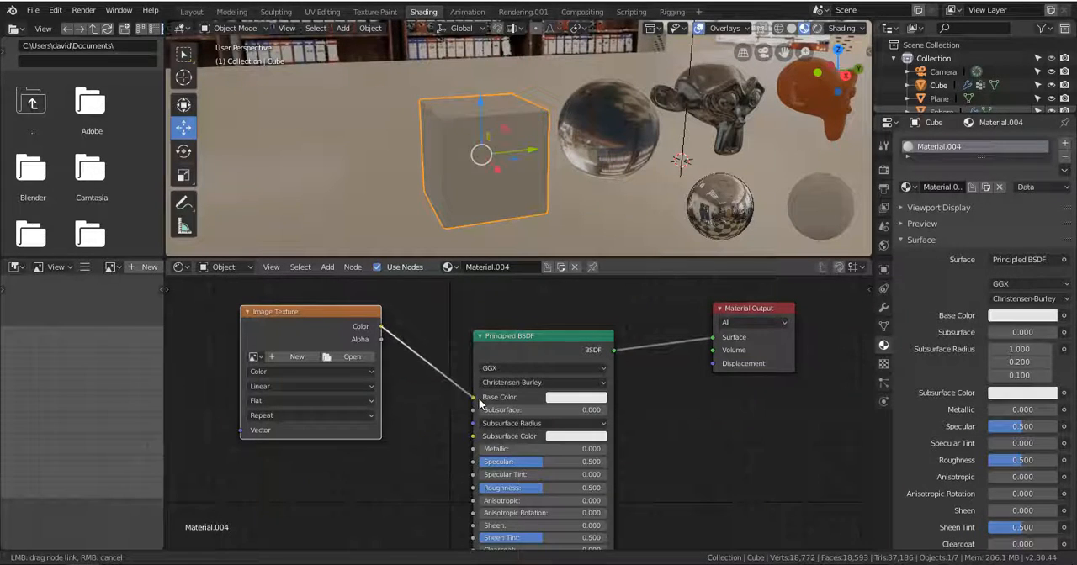
drag(479, 401, 478, 401)
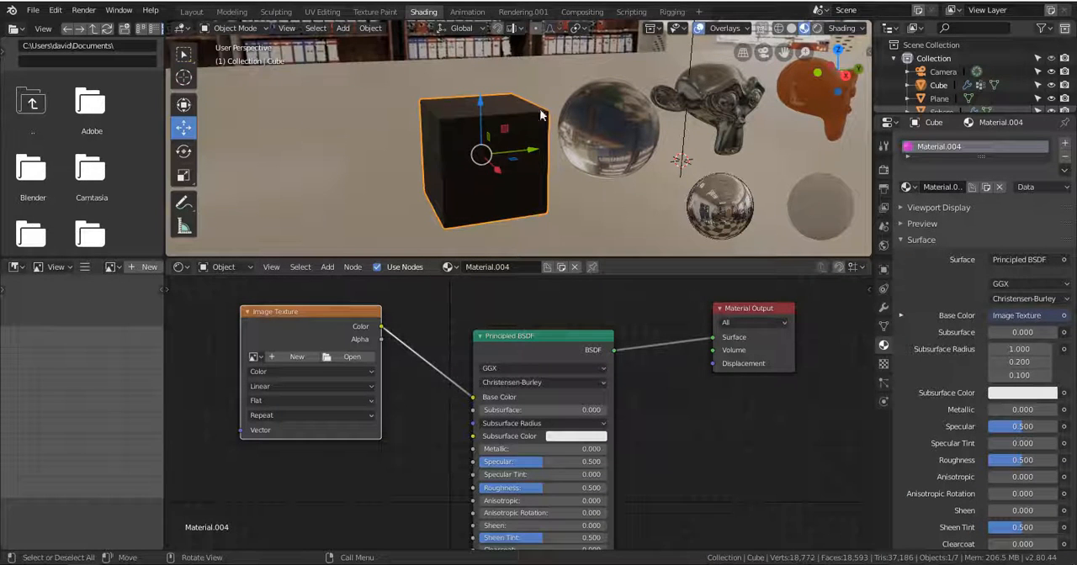
Switch to the web browser and search Google Images for "Texture wood".
click(350, 357)
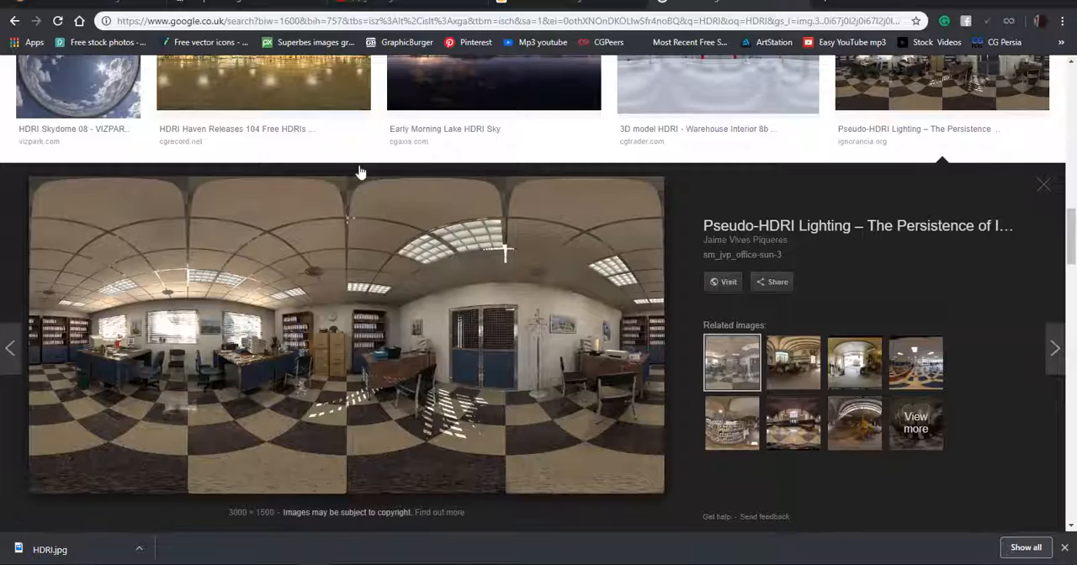
scroll(359, 173, up, 15)
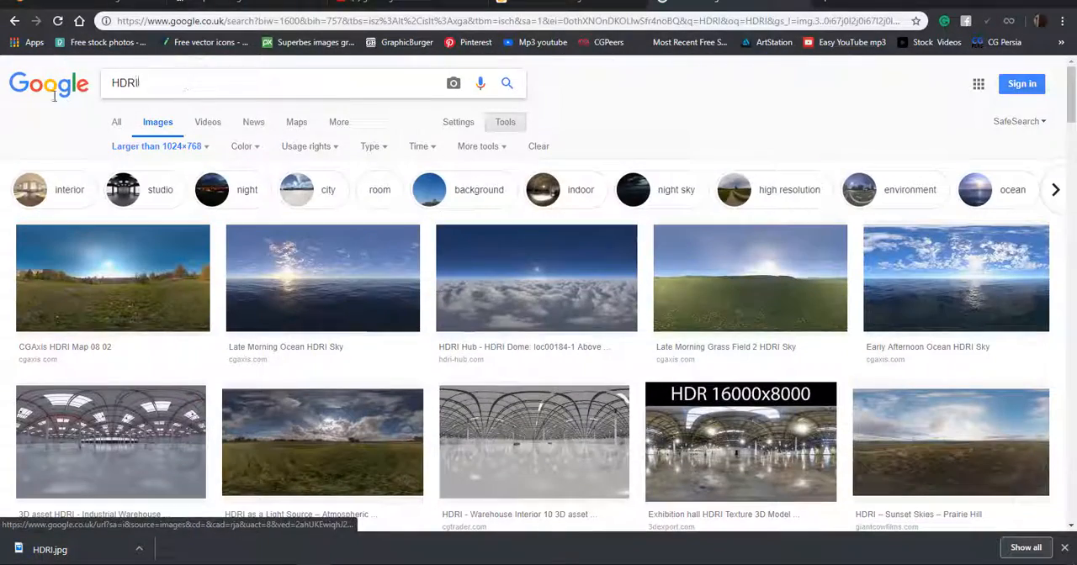
key(ctrl+a)
text(Text)
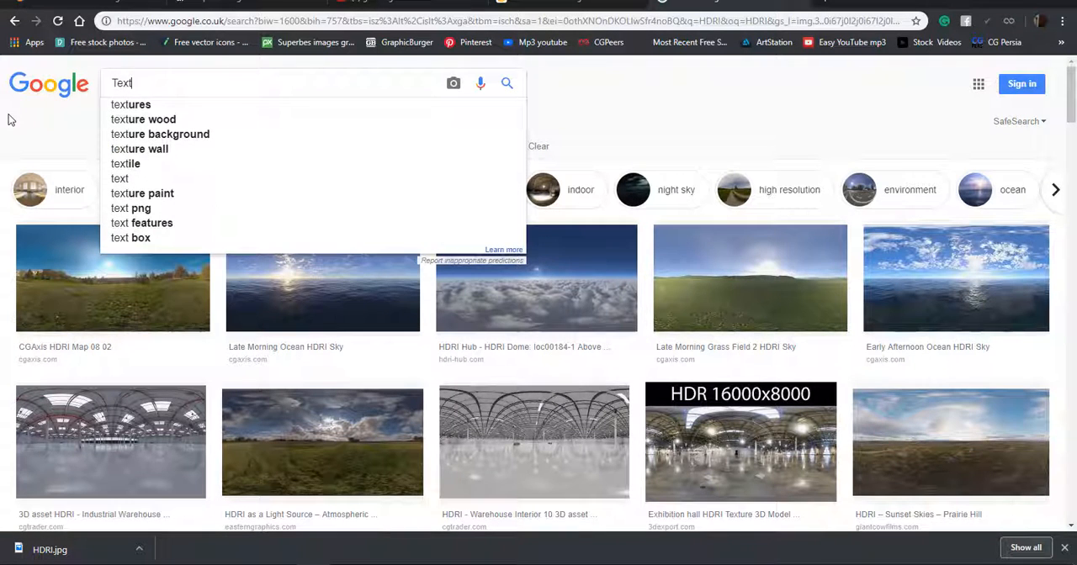
text(ure)
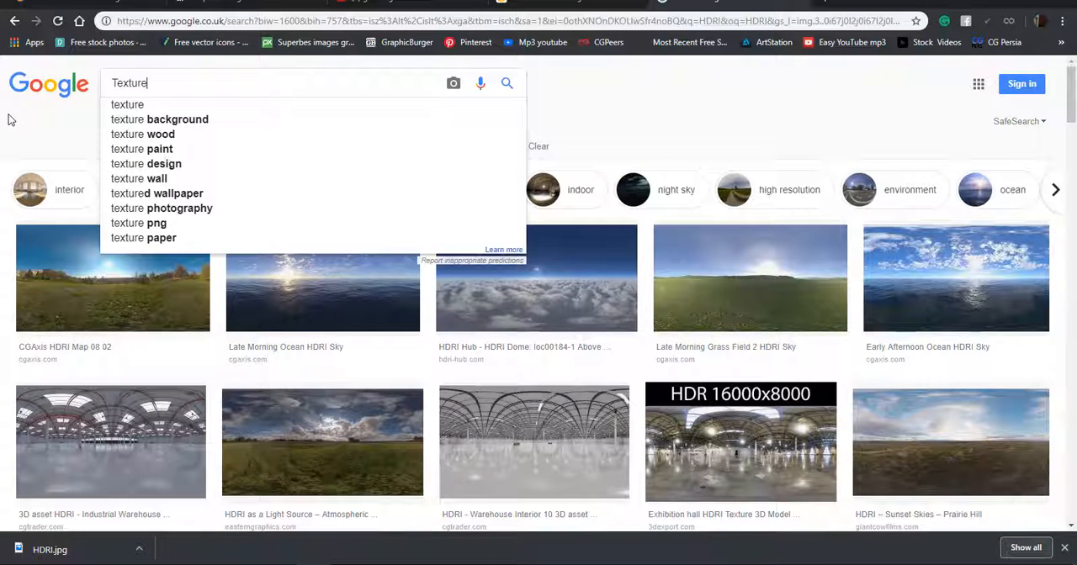
text( wood)
key(Return)
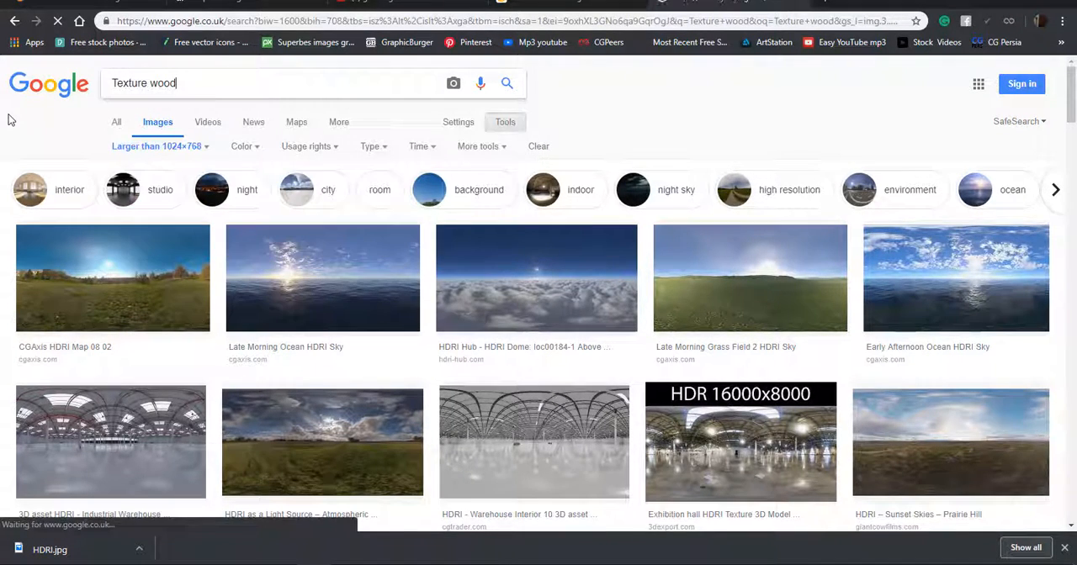
Browse the wood texture results and open the preview of the brown horizontal-plank image from Pinterest.
scroll(600, 202, down, 5)
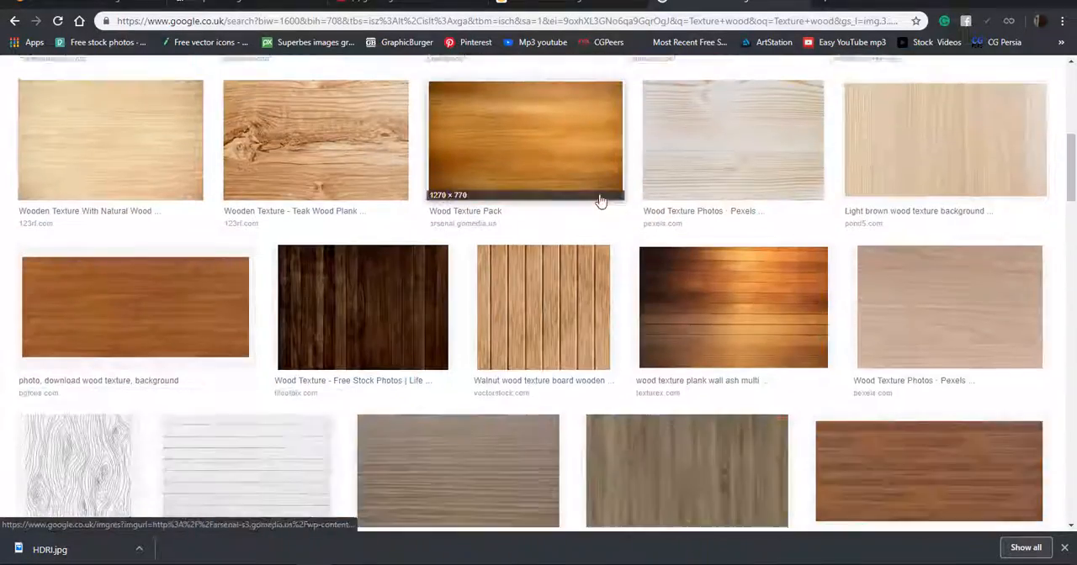
scroll(600, 202, down, 12)
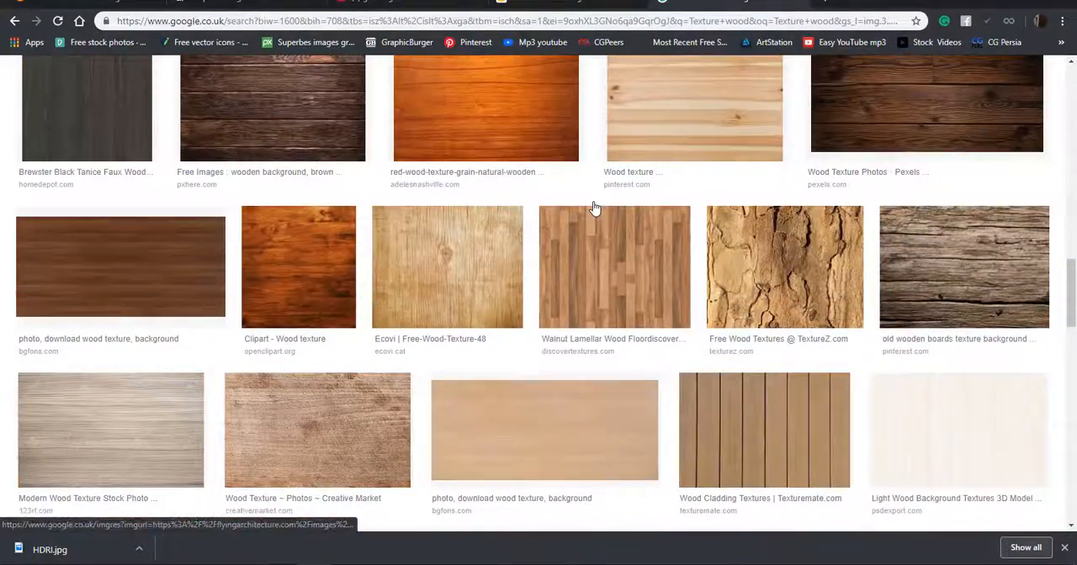
scroll(593, 207, up, 4)
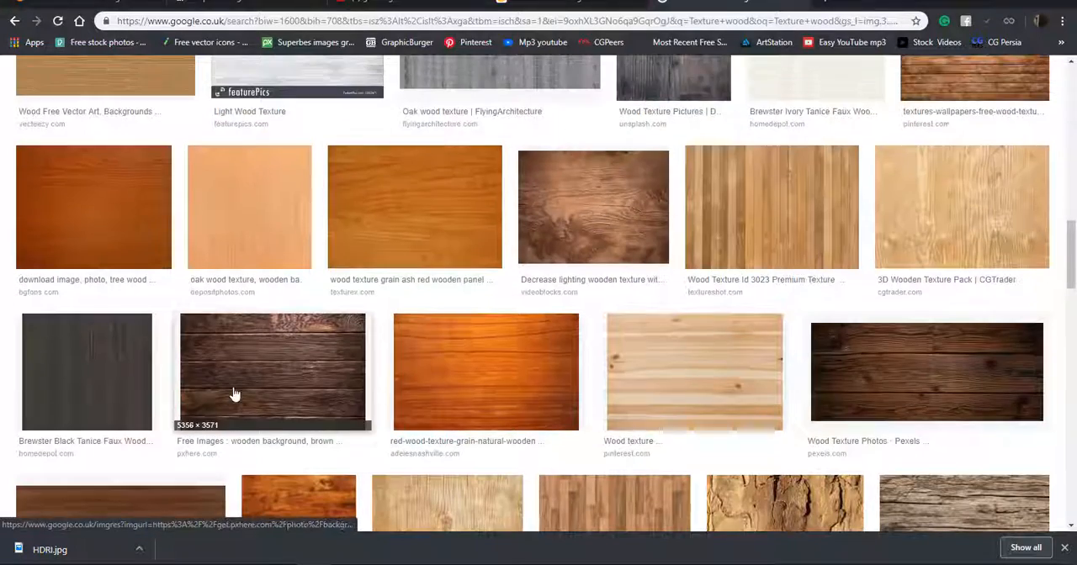
scroll(349, 269, up, 3)
click(941, 234)
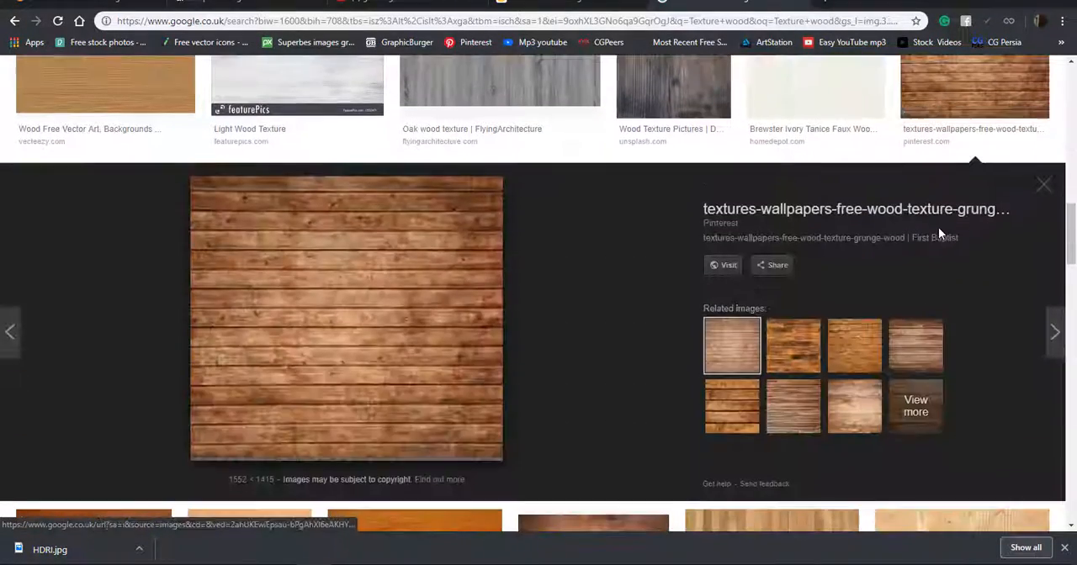
Save the plank image to the Desktop as tttttttt.jpg.
right_click(312, 335)
click(353, 455)
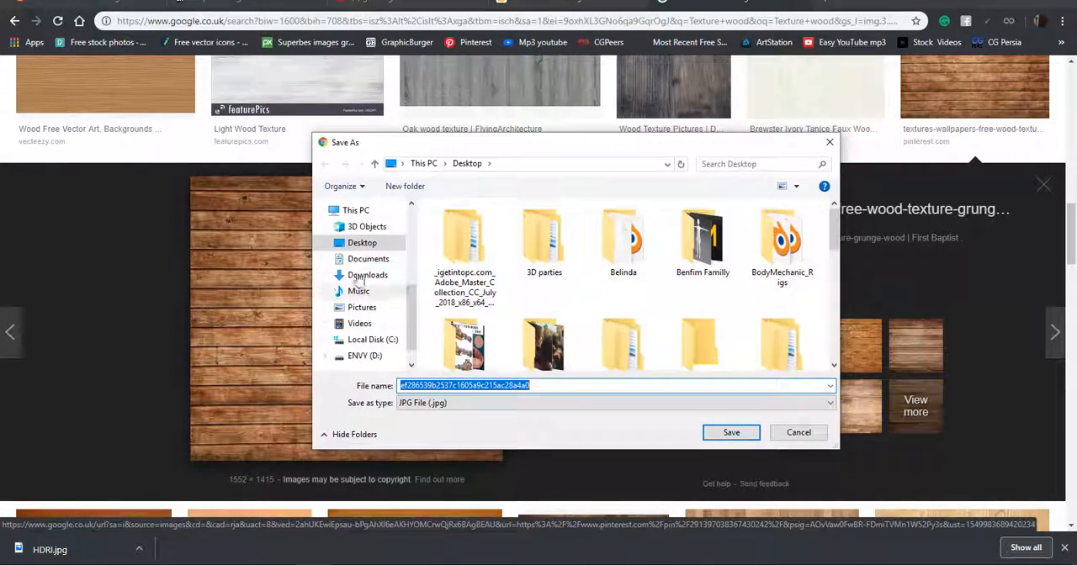
text(tttttt)
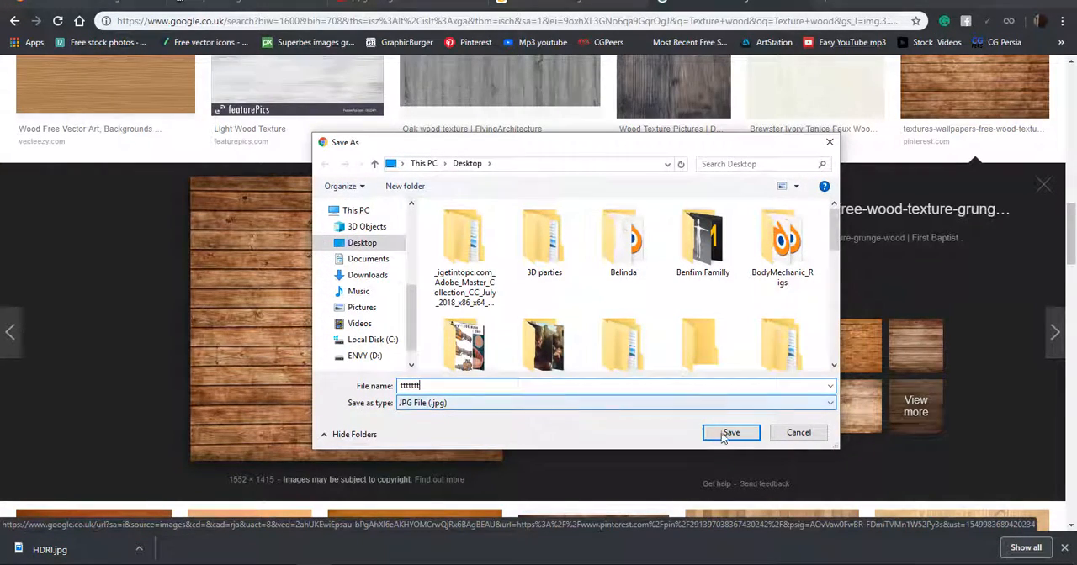
click(730, 432)
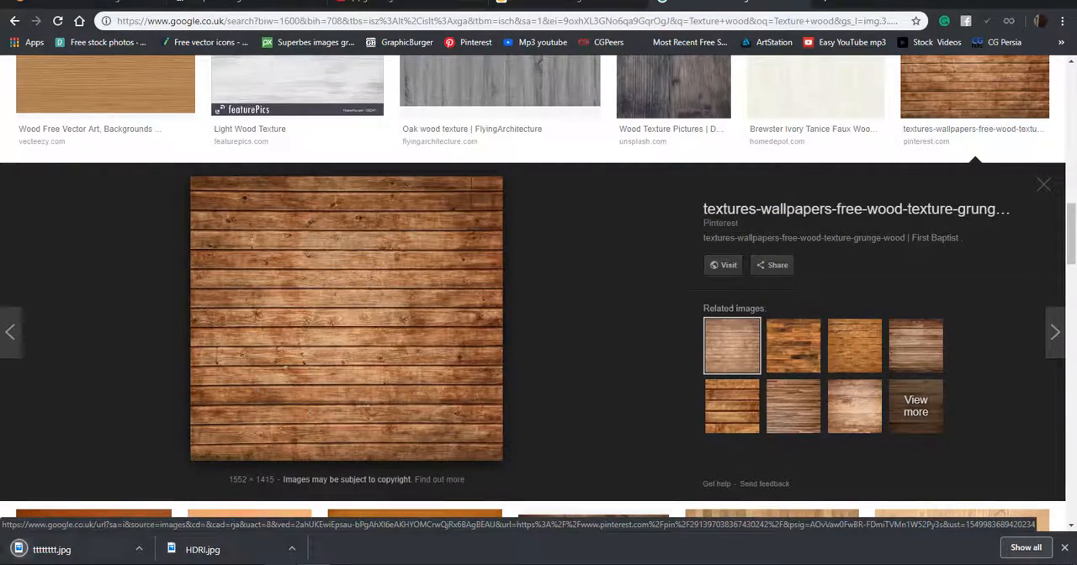
Return to Blender, leave the open file browser, and reposition the Image Texture and Principled BSDF nodes.
key(alt+Tab)
click(1042, 61)
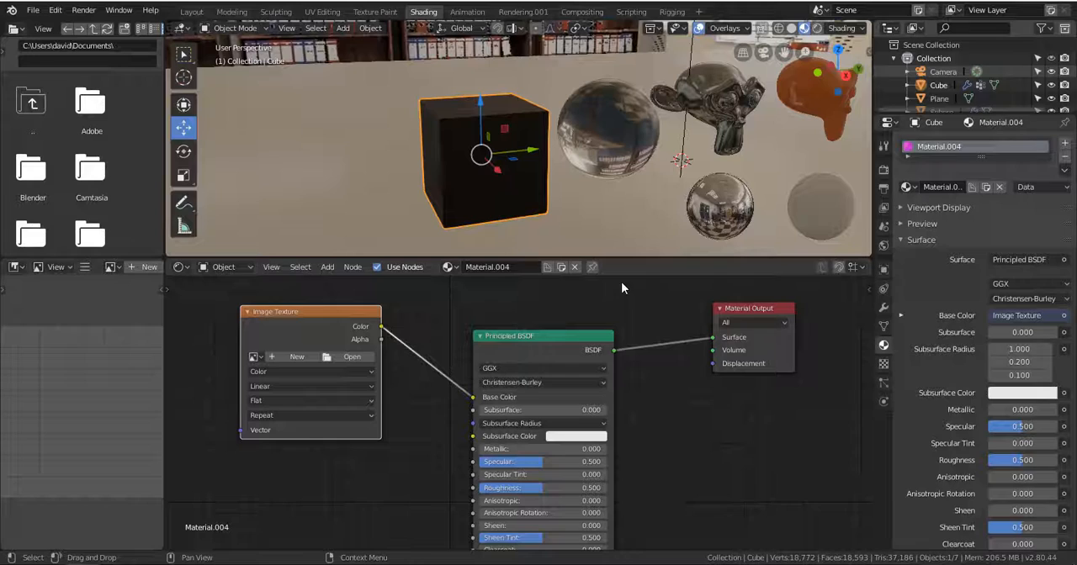
mouse_move(324, 338)
mouse_down()
mouse_move(339, 323)
mouse_move(308, 332)
mouse_up()
drag(519, 361, 497, 339)
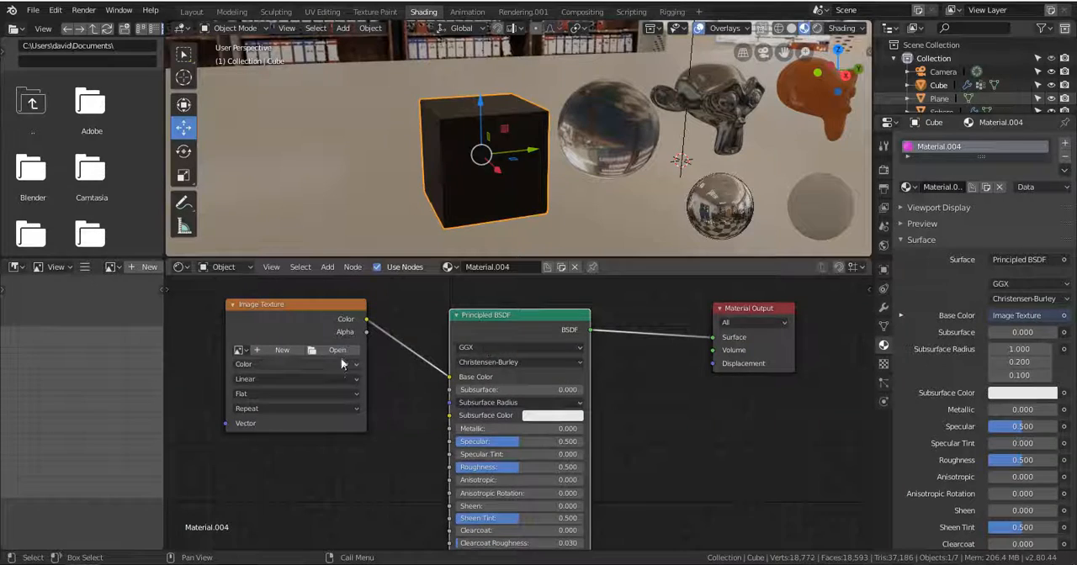
Load tttttttt.jpg from the Desktop into the cube's Image Texture node.
click(336, 351)
click(34, 163)
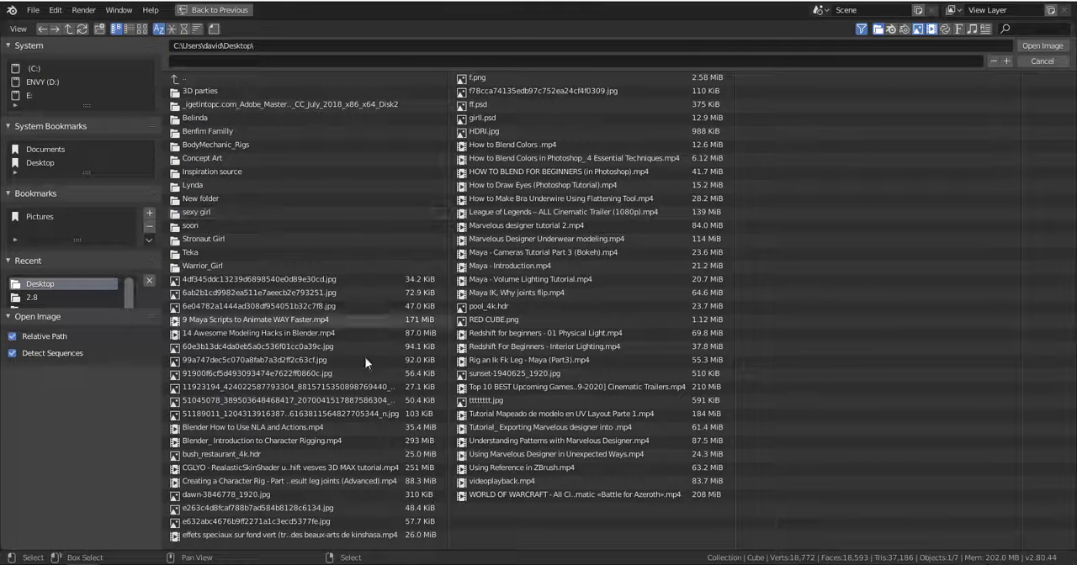
click(486, 401)
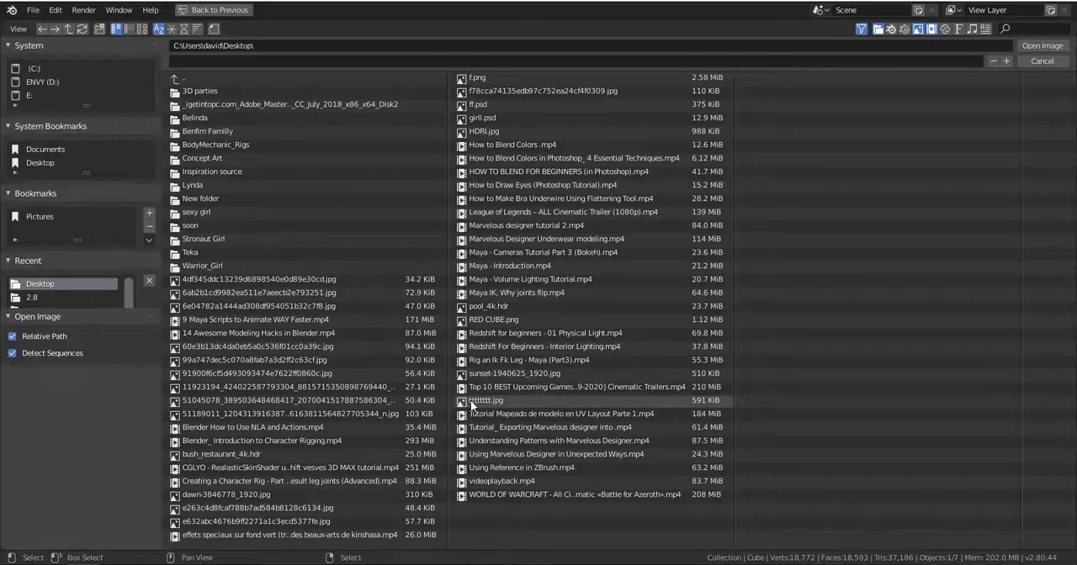
click(1031, 44)
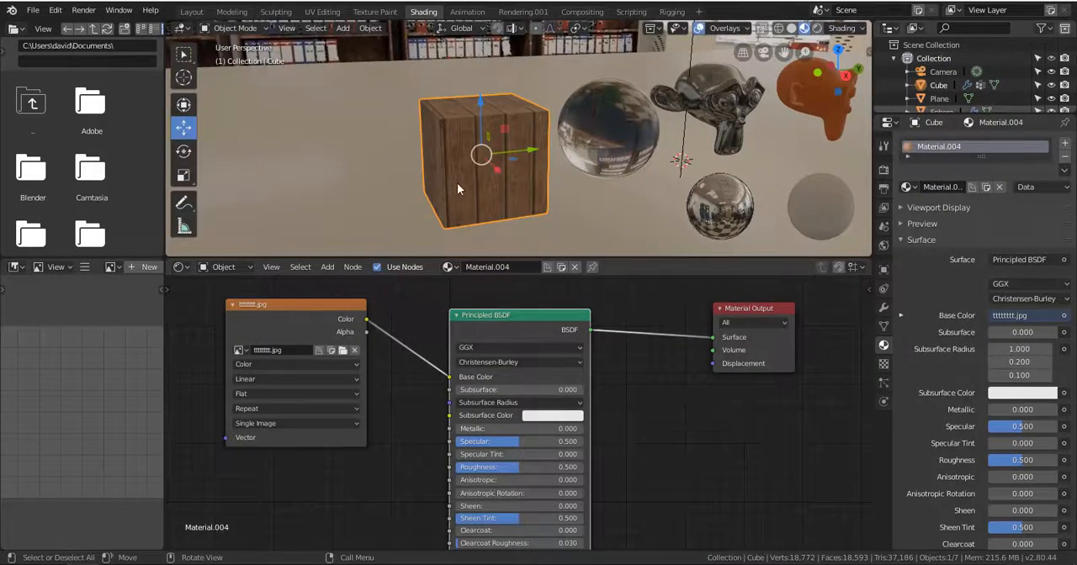
Switch the viewport to Rendered shading and lower the wood cube material's Roughness to 0.281.
scroll(457, 183, up, 3)
middle_drag(460, 183, 446, 155)
scroll(480, 186, up, 3)
scroll(482, 187, down, 3)
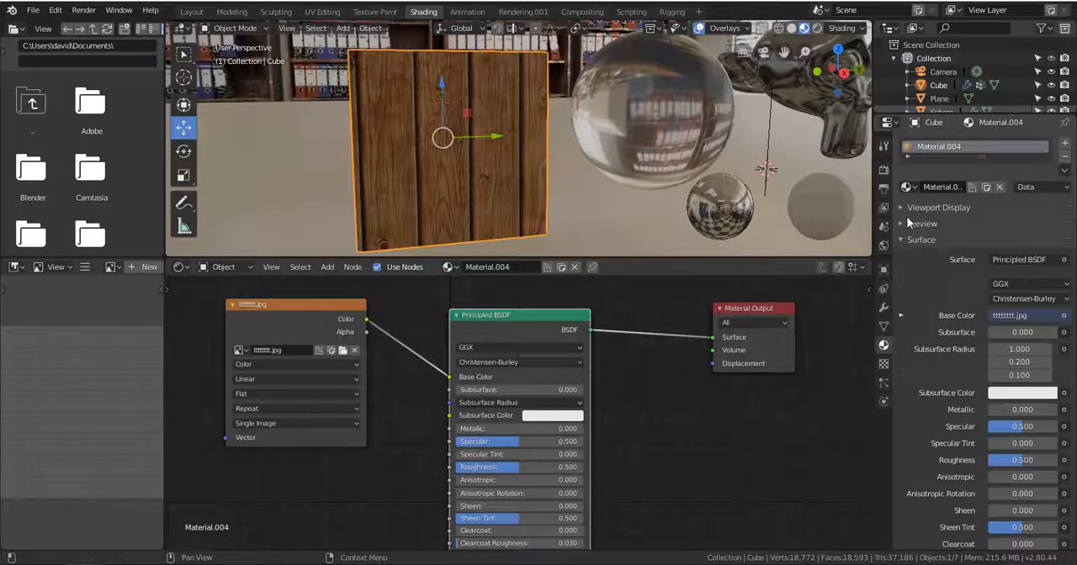
click(817, 29)
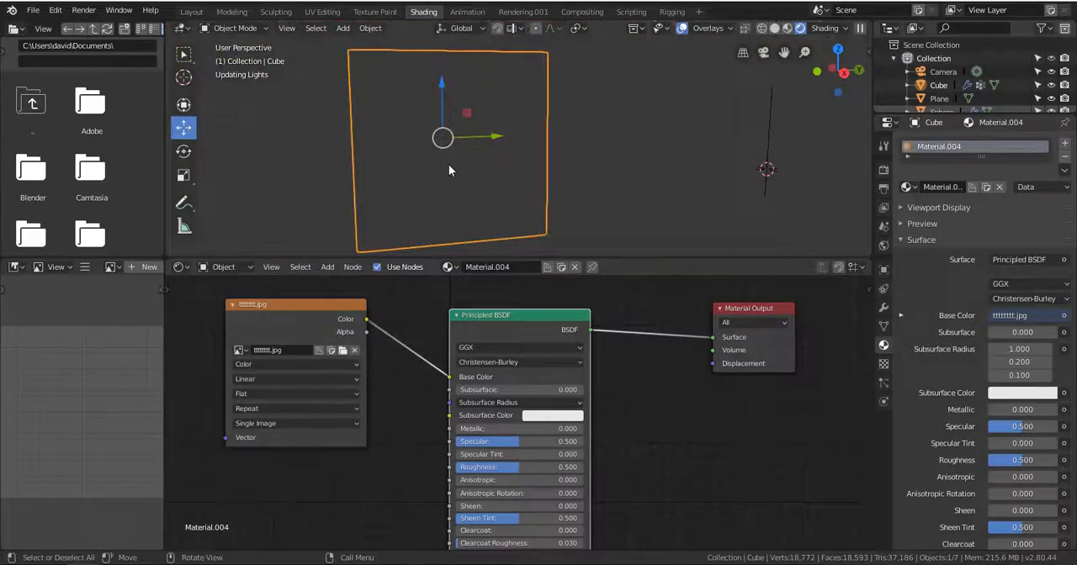
middle_drag(473, 176, 490, 182)
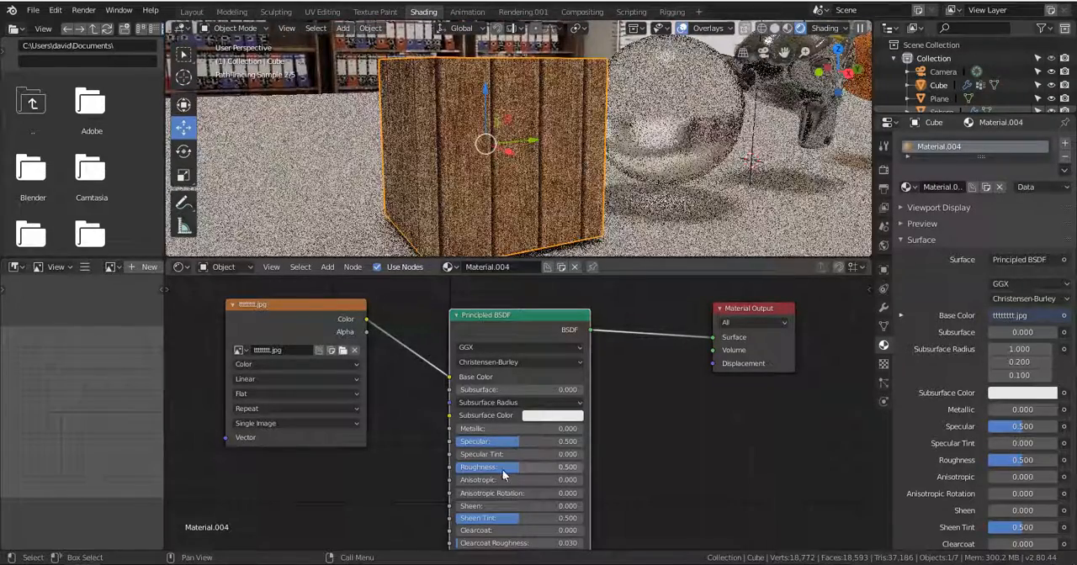
drag(513, 468, 493, 468)
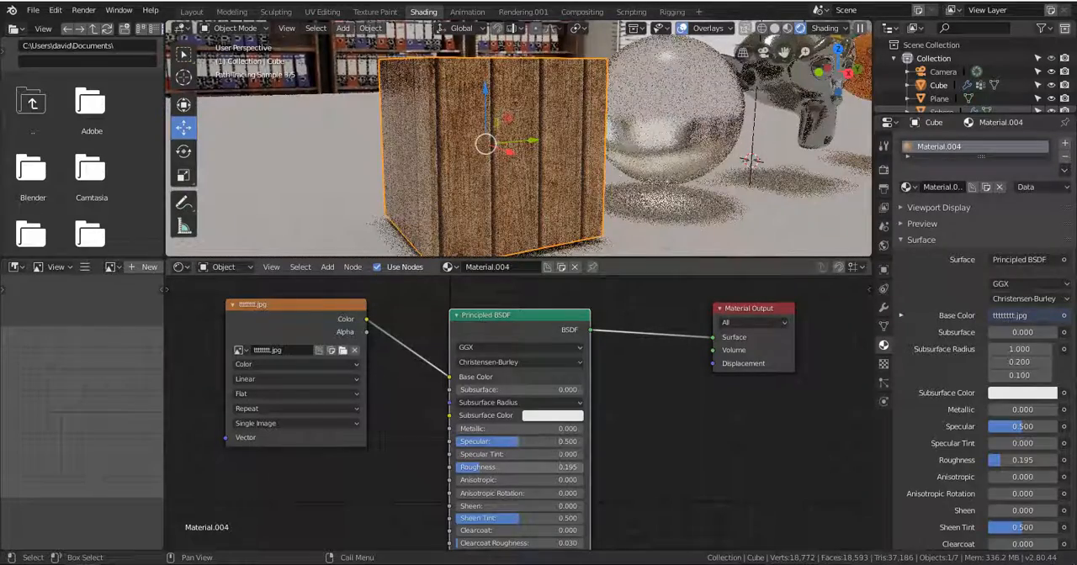
drag(493, 469, 499, 469)
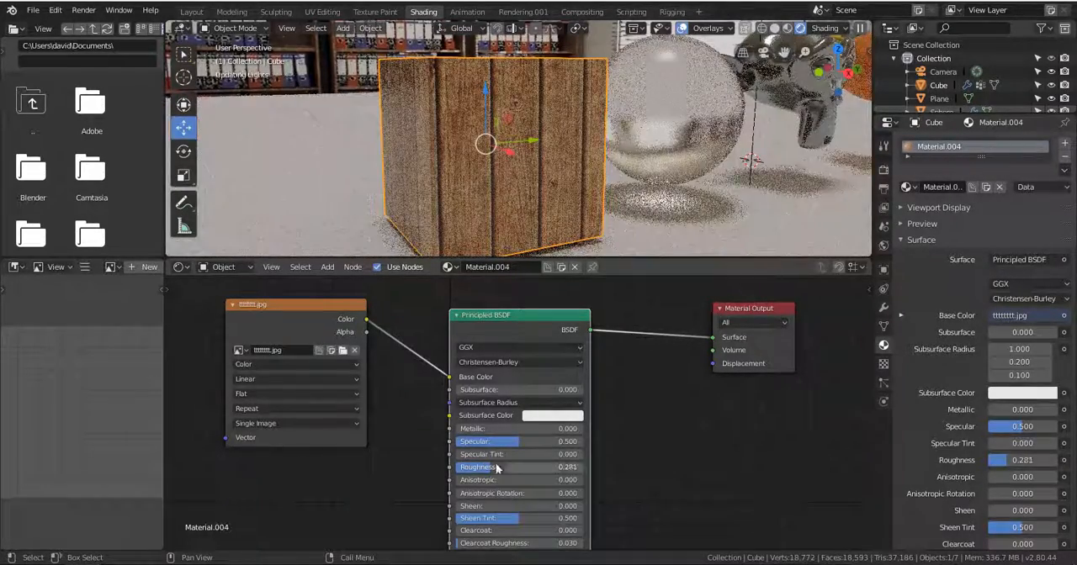
Unlink the image texture's Color output from the cube material's Base Color and link it back.
middle_drag(662, 194, 599, 218)
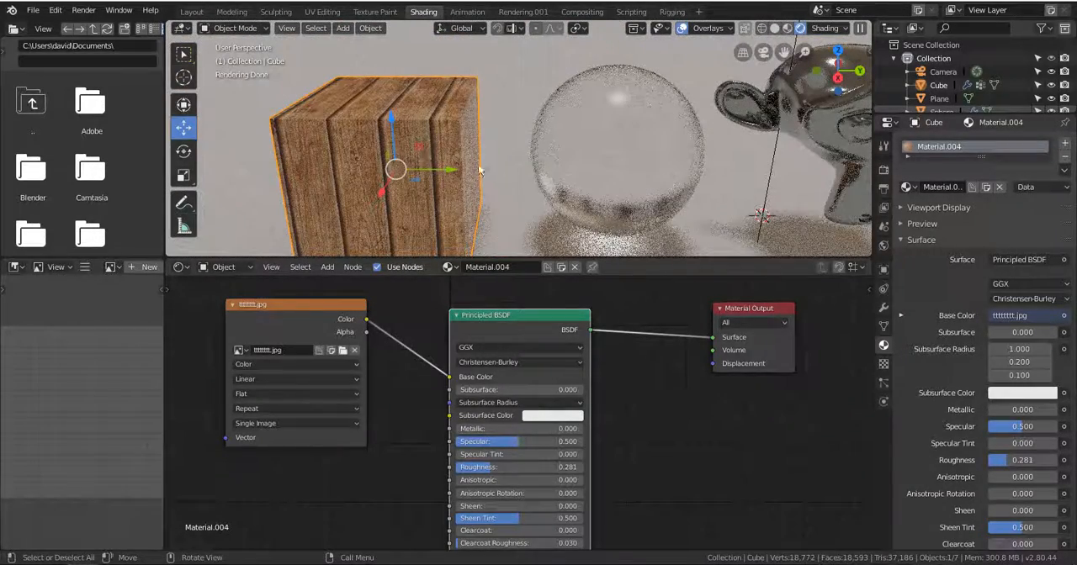
scroll(648, 163, down, 4)
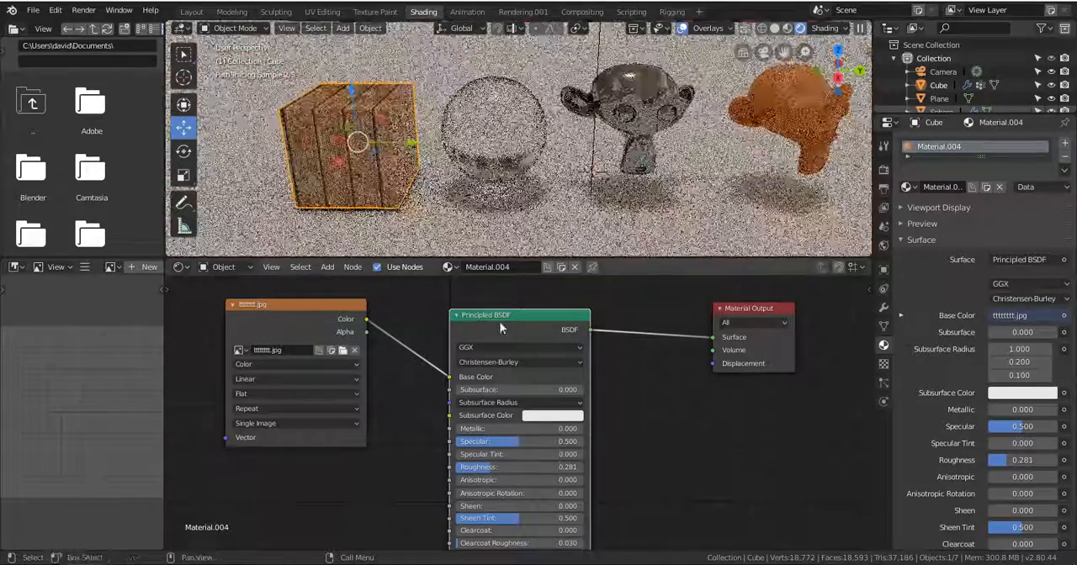
drag(450, 377, 414, 351)
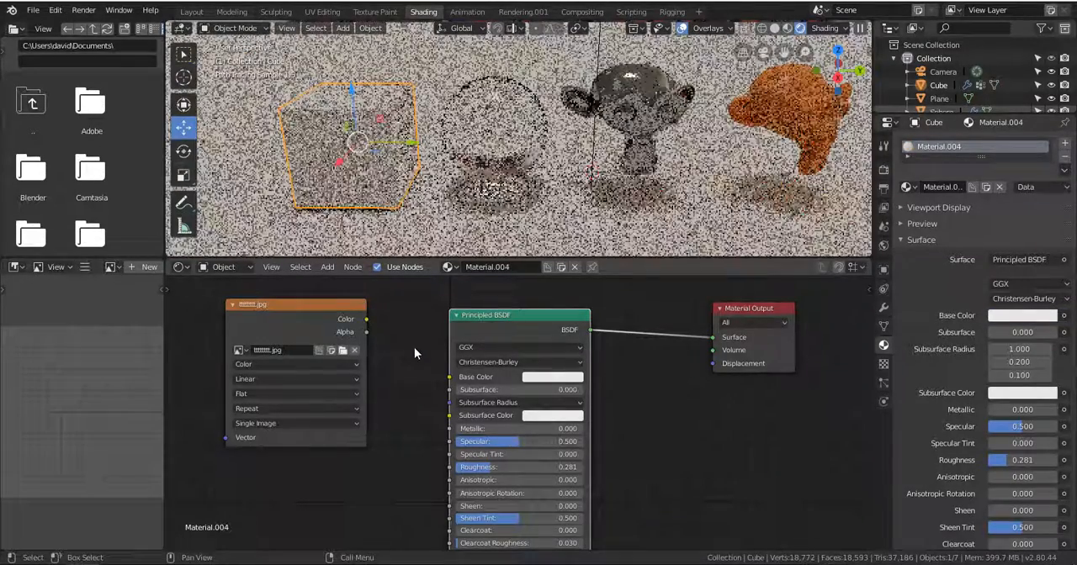
drag(366, 319, 458, 385)
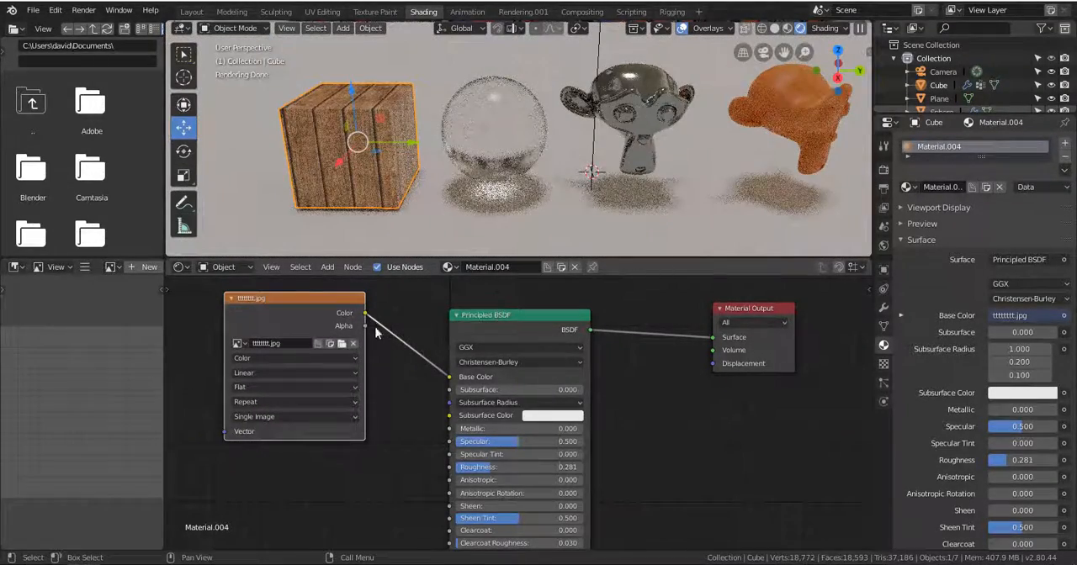
Try linking the image texture's Color output to the Principled BSDF's Normal input, and remove that link.
drag(316, 318, 279, 367)
middle_drag(341, 391, 389, 327)
drag(376, 299, 503, 535)
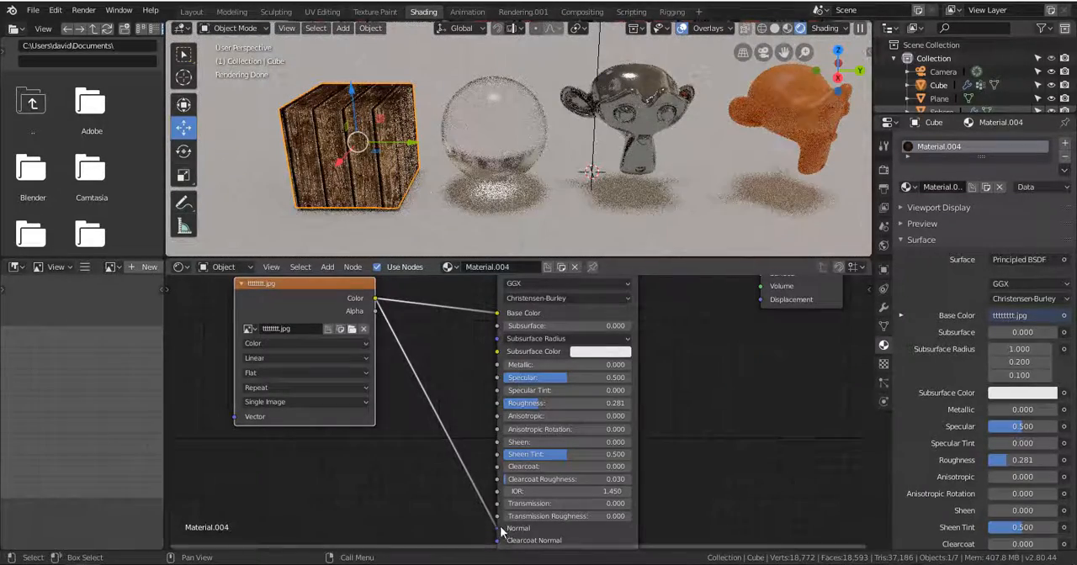
drag(499, 529, 437, 473)
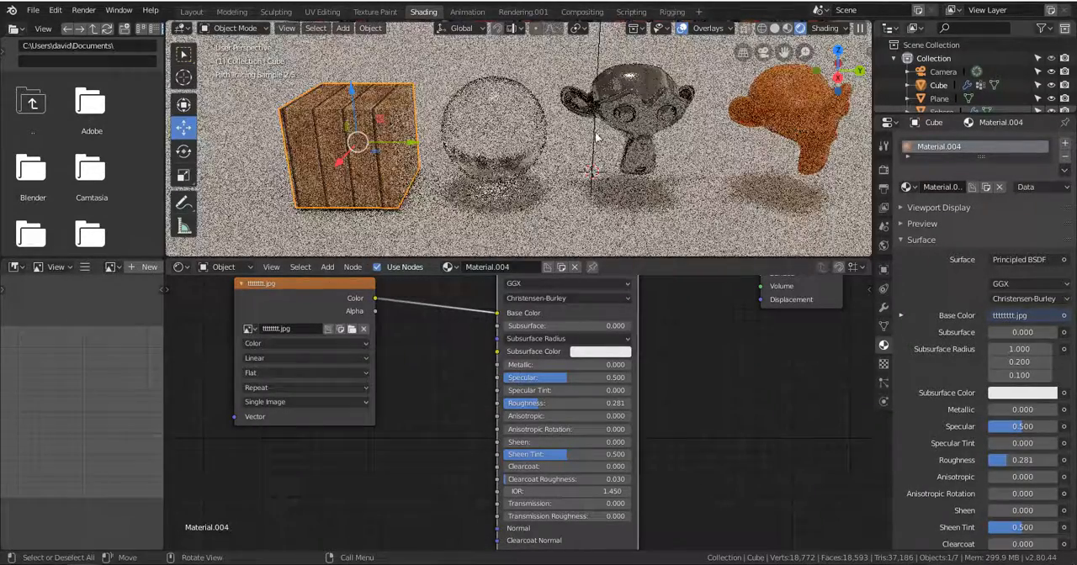
Select the ground plane in Solid shading, give it a new material, and return to Rendered shading.
middle_drag(595, 137, 470, 171)
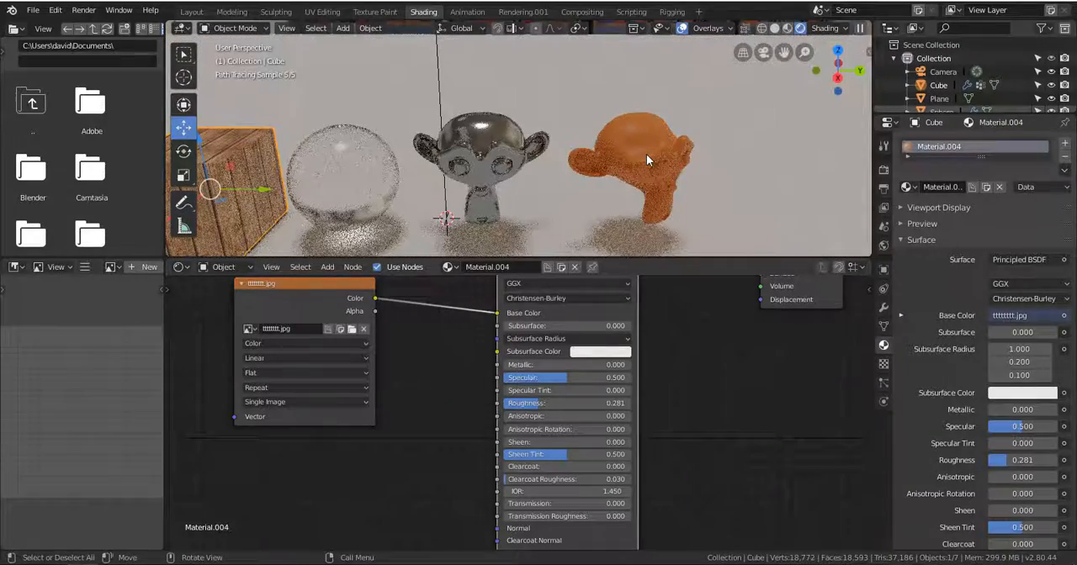
middle_drag(536, 153, 625, 133)
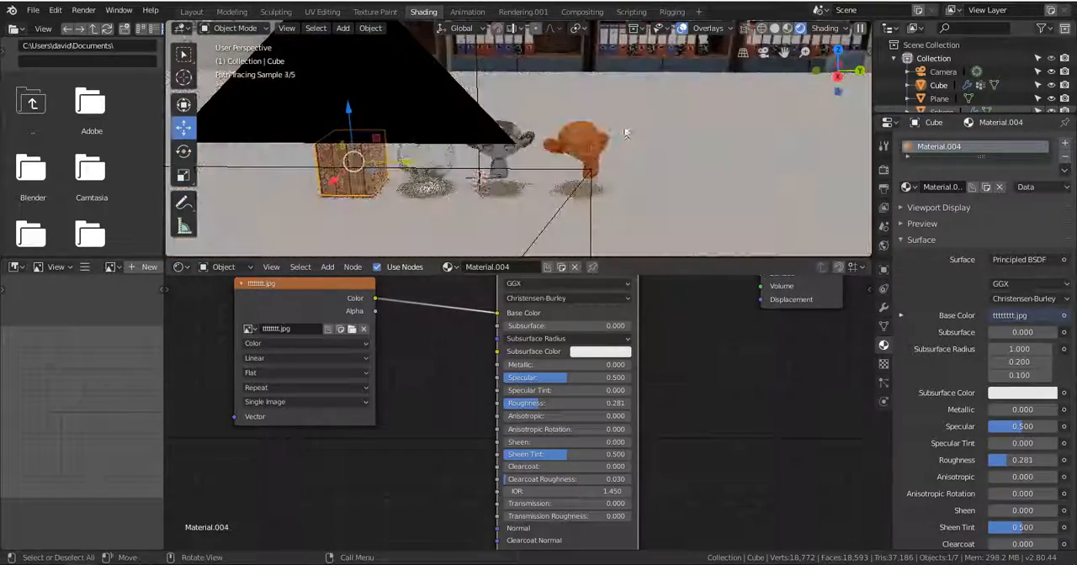
click(774, 28)
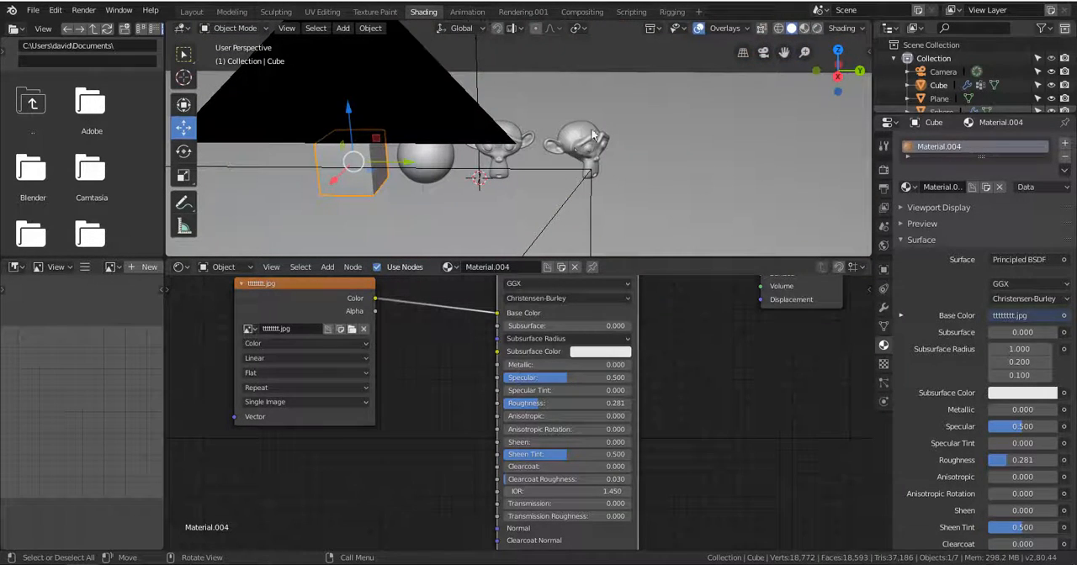
click(632, 107)
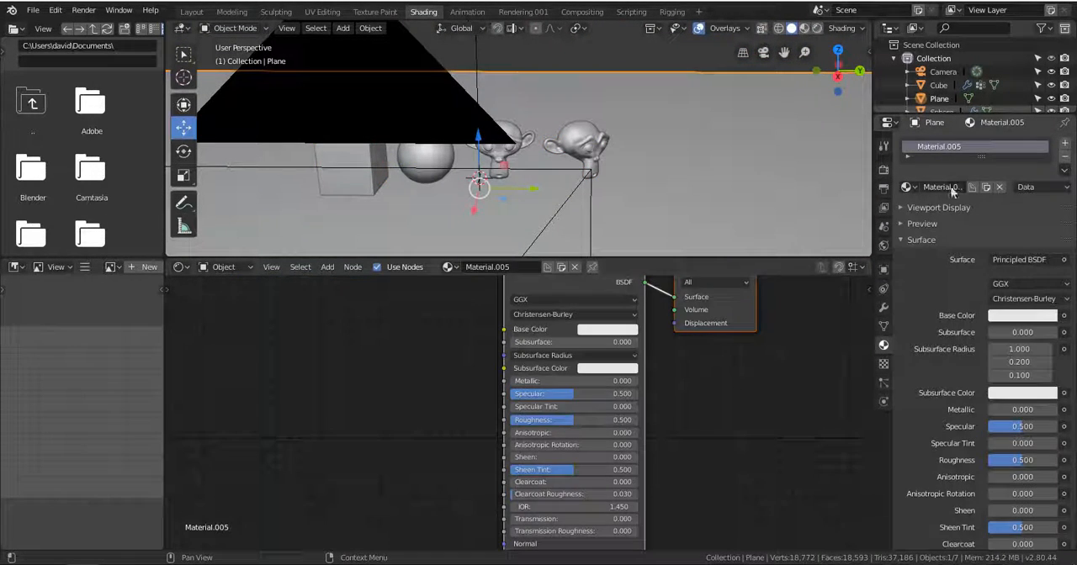
middle_drag(546, 345, 537, 403)
click(814, 32)
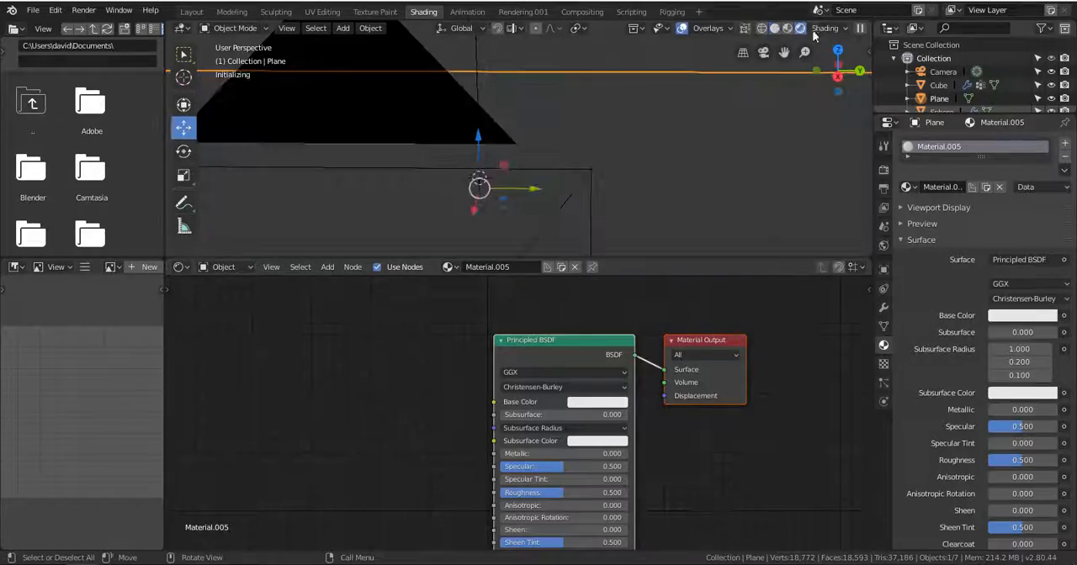
middle_drag(591, 206, 612, 211)
shift+middle_drag(599, 253, 610, 234)
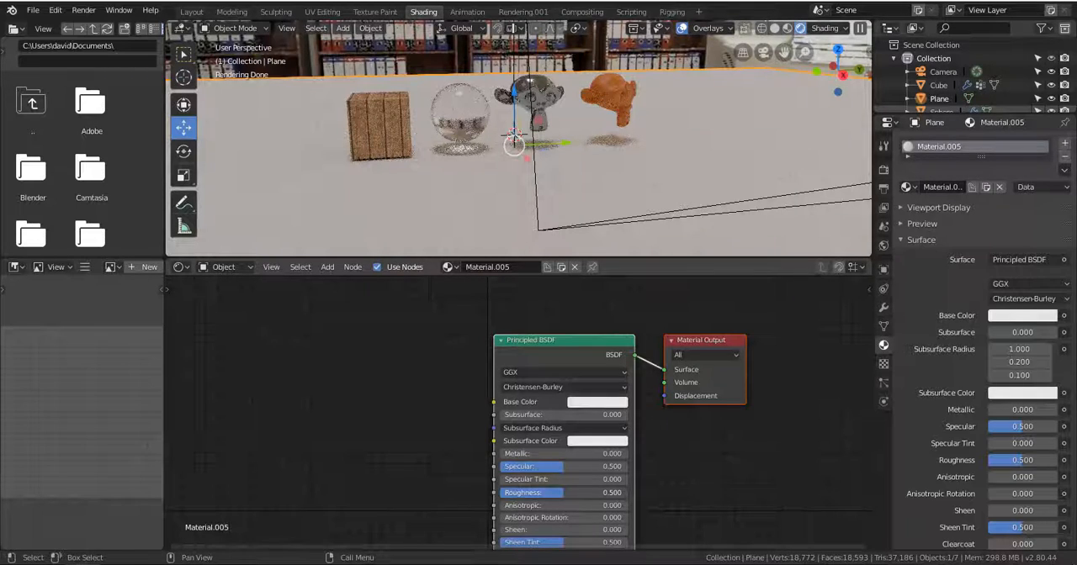
Compare the plane material's Roughness at 0.190, 0.000 and 1.000, and set it to 0.110.
drag(562, 492, 524, 493)
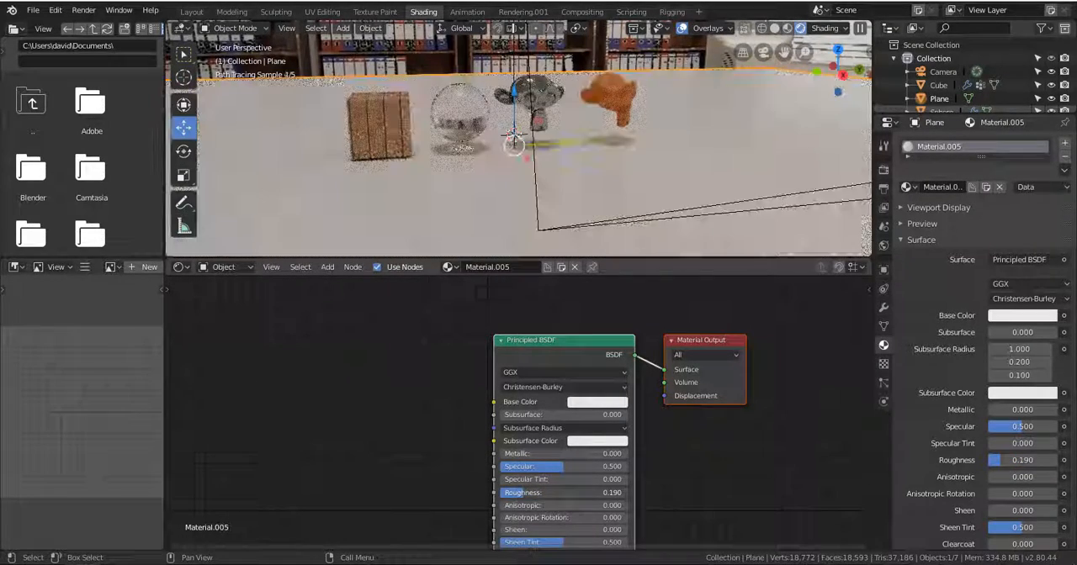
drag(525, 492, 498, 492)
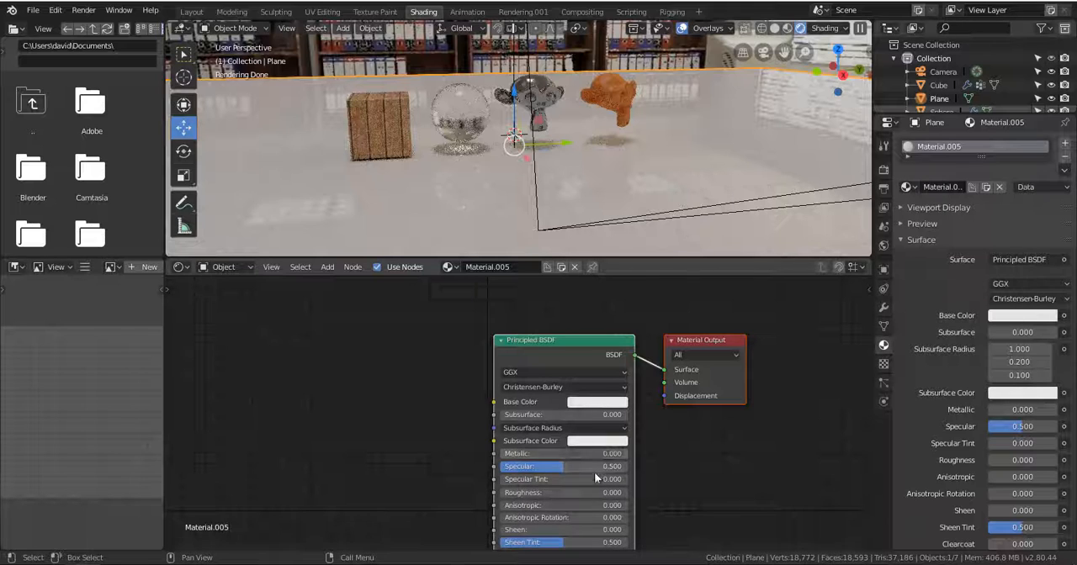
drag(528, 492, 629, 499)
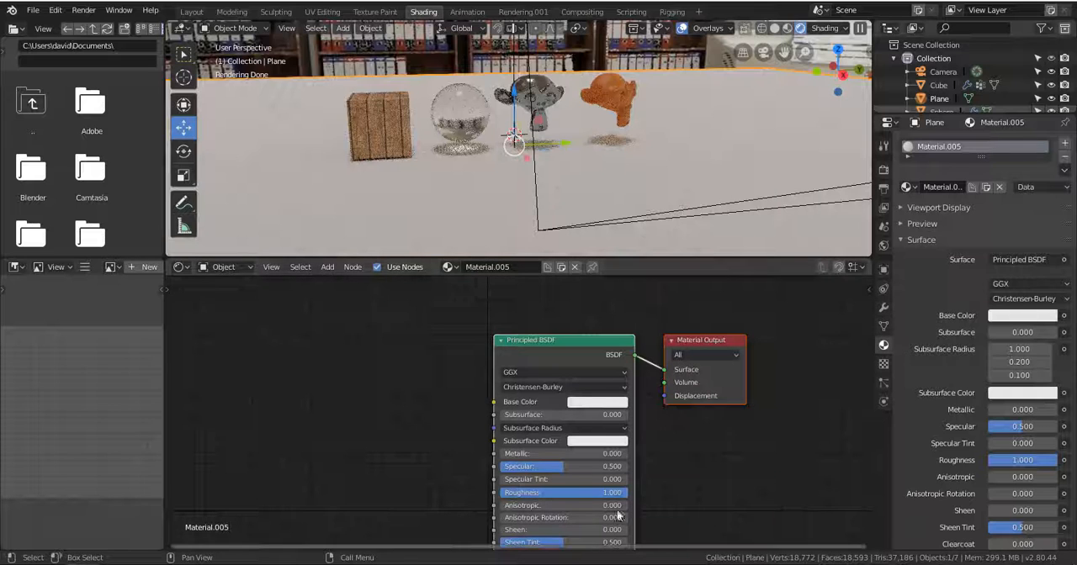
drag(618, 497, 515, 496)
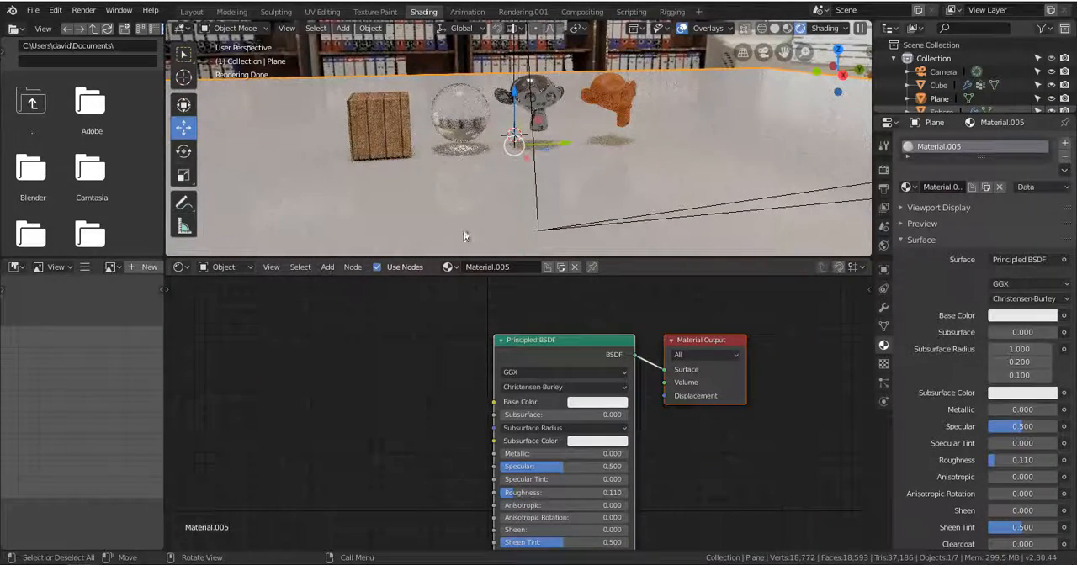
Change the plane material's Base Color to a salmon pink and adjust its brightness.
click(596, 402)
click(620, 285)
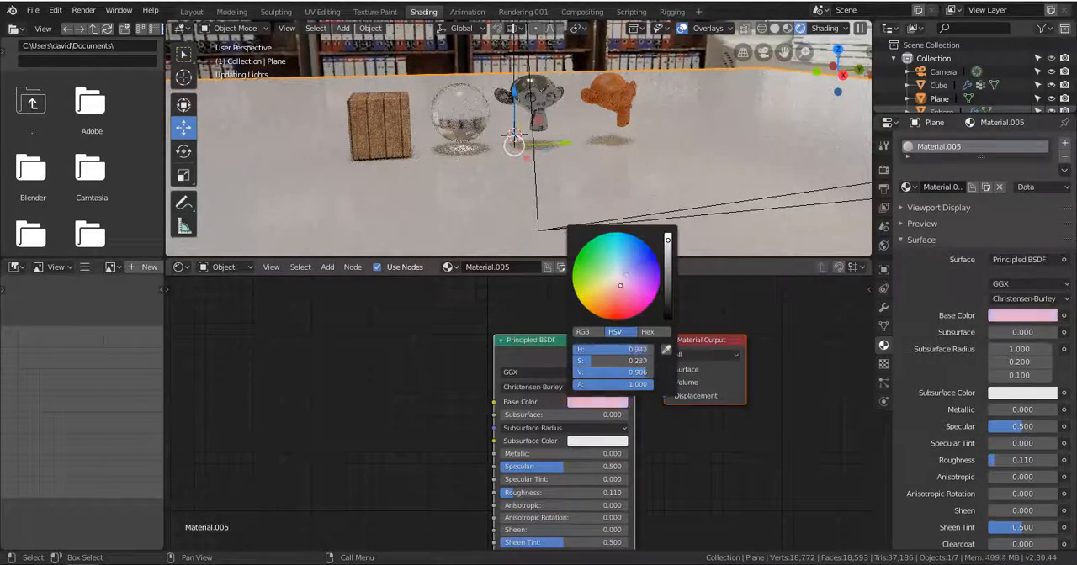
drag(620, 286, 613, 294)
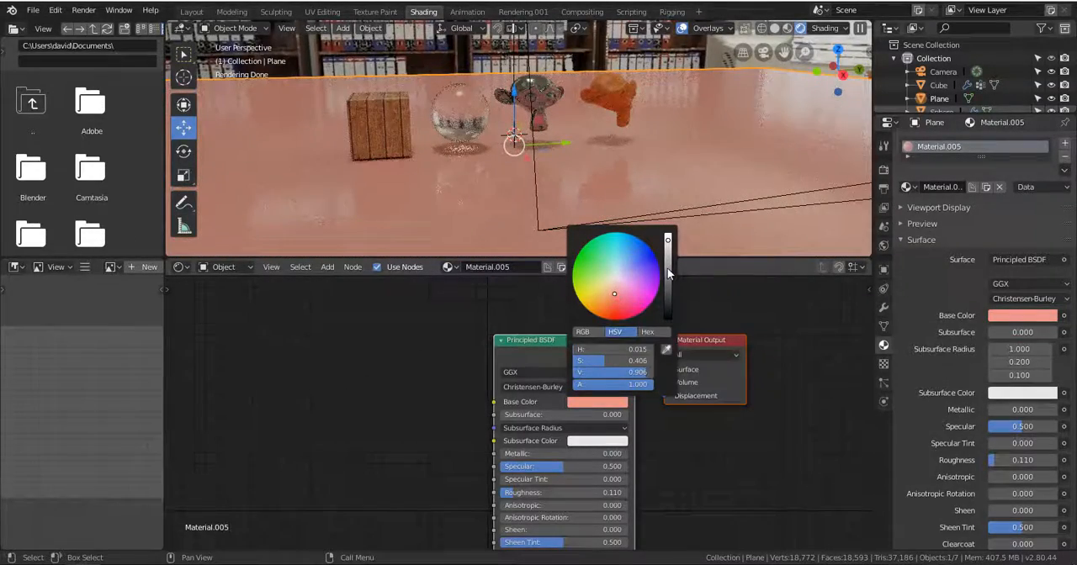
drag(669, 273, 665, 278)
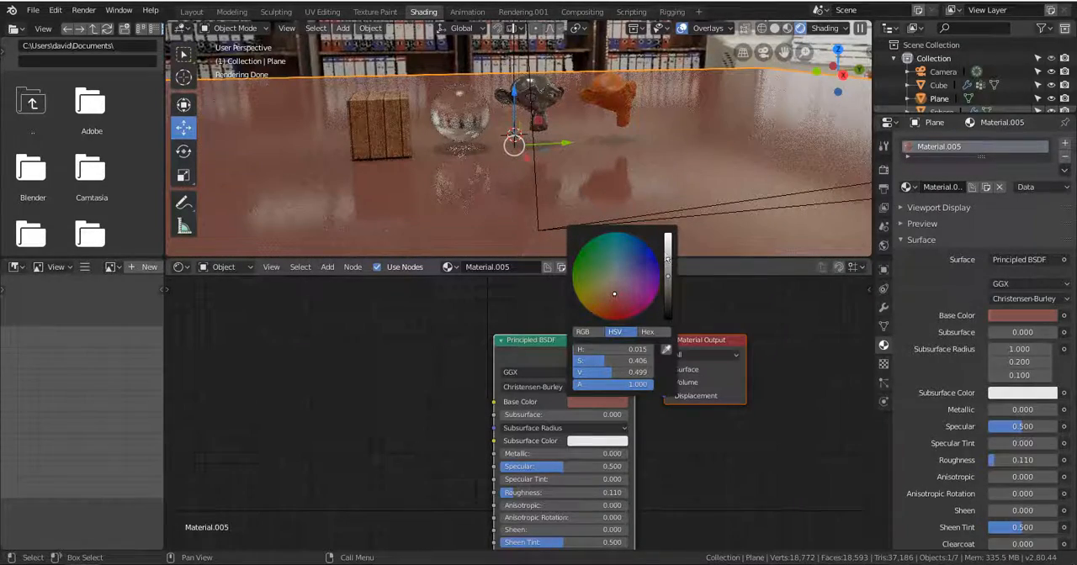
drag(668, 259, 669, 253)
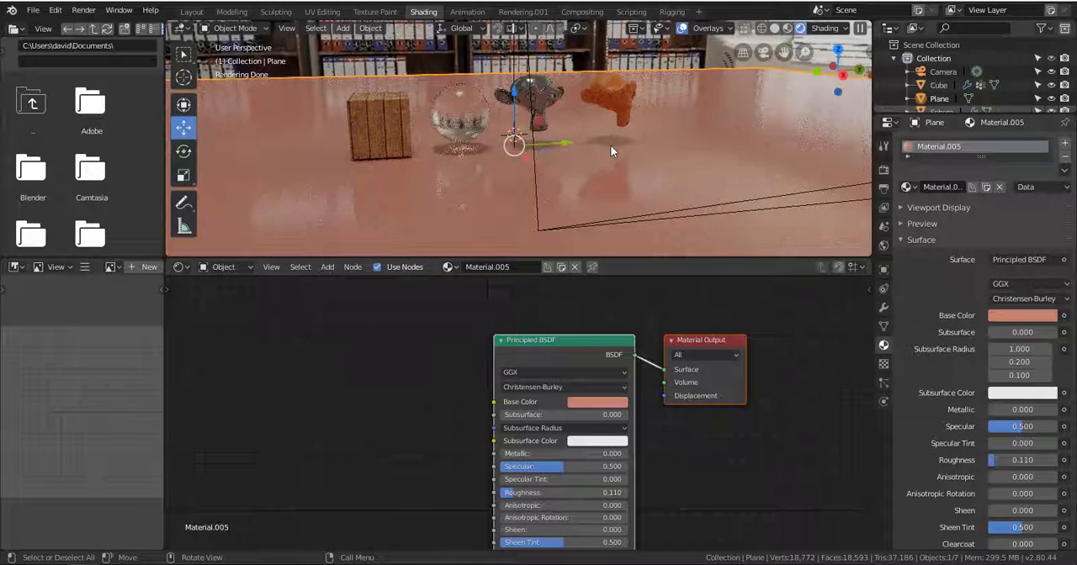
Look through the scene camera and show the Cycles render and sampling settings.
key(KP_0)
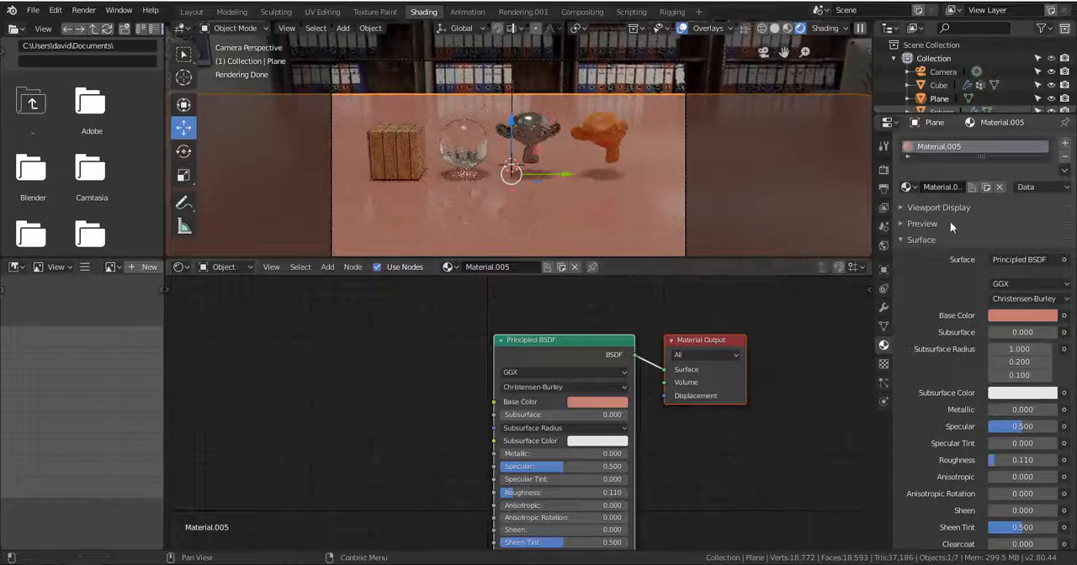
click(883, 169)
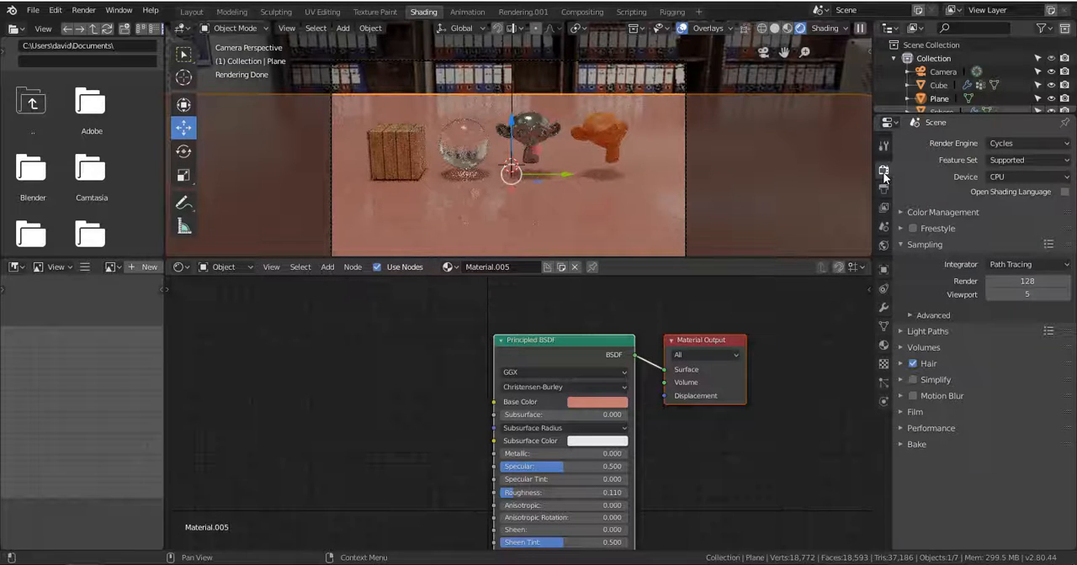
click(1003, 145)
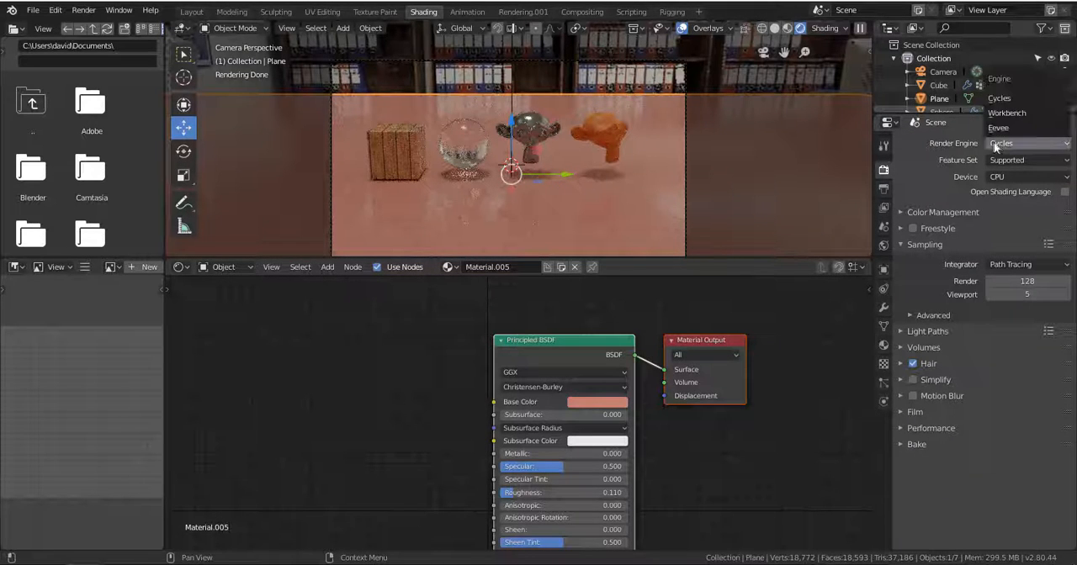
click(920, 247)
click(920, 247)
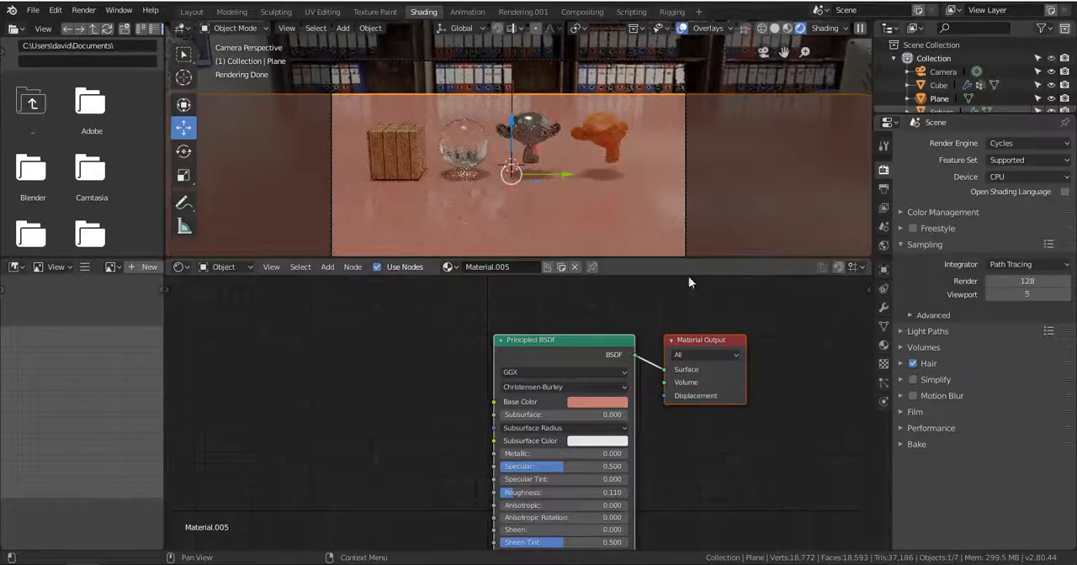
Try 0 Cycles viewport samples on a close view of the objects, and set the count to 100.
scroll(555, 83, up, 5)
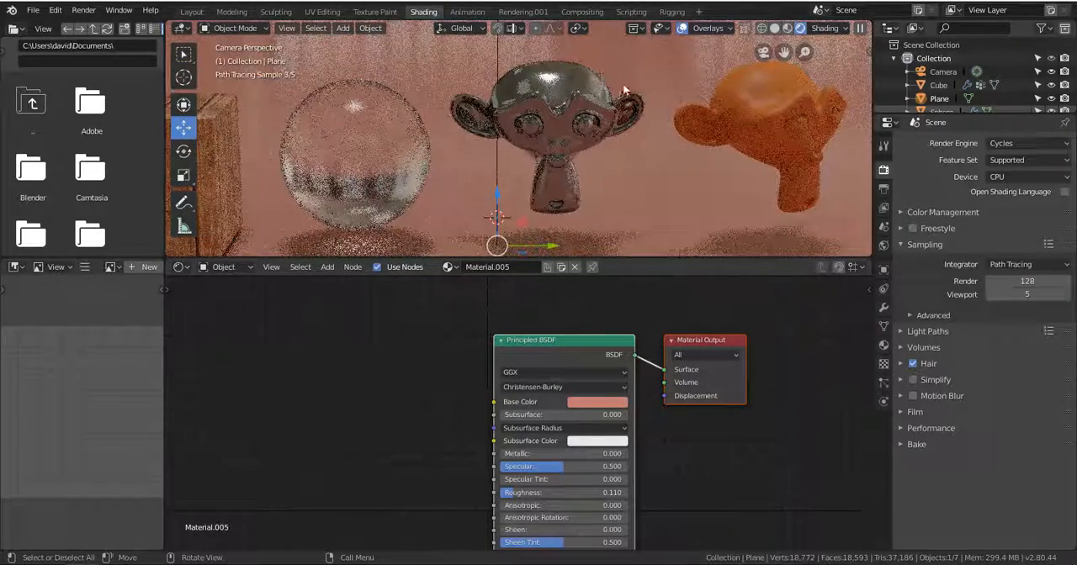
drag(1022, 293, 984, 294)
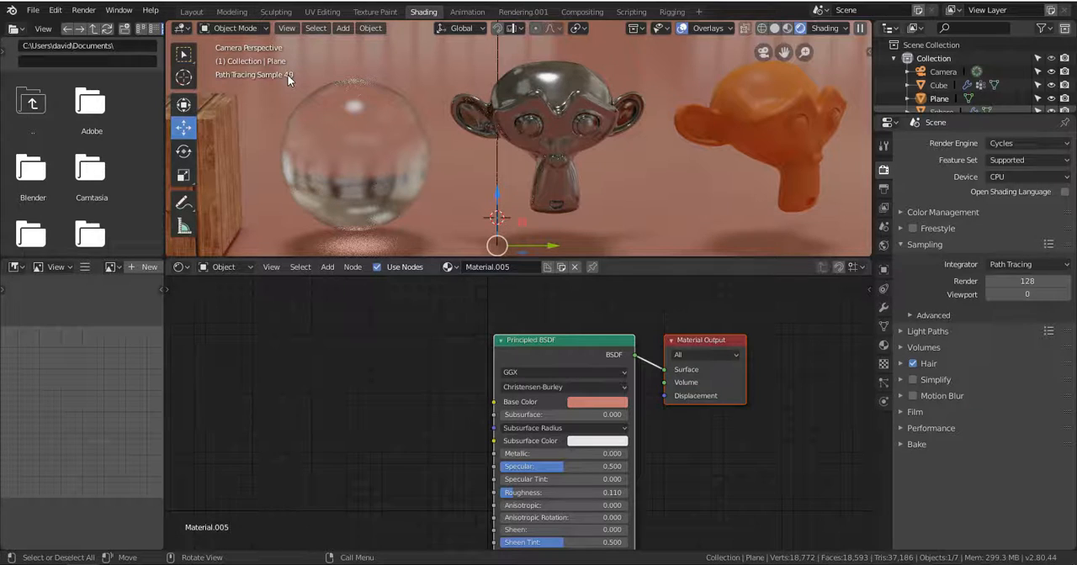
double_click(1026, 295)
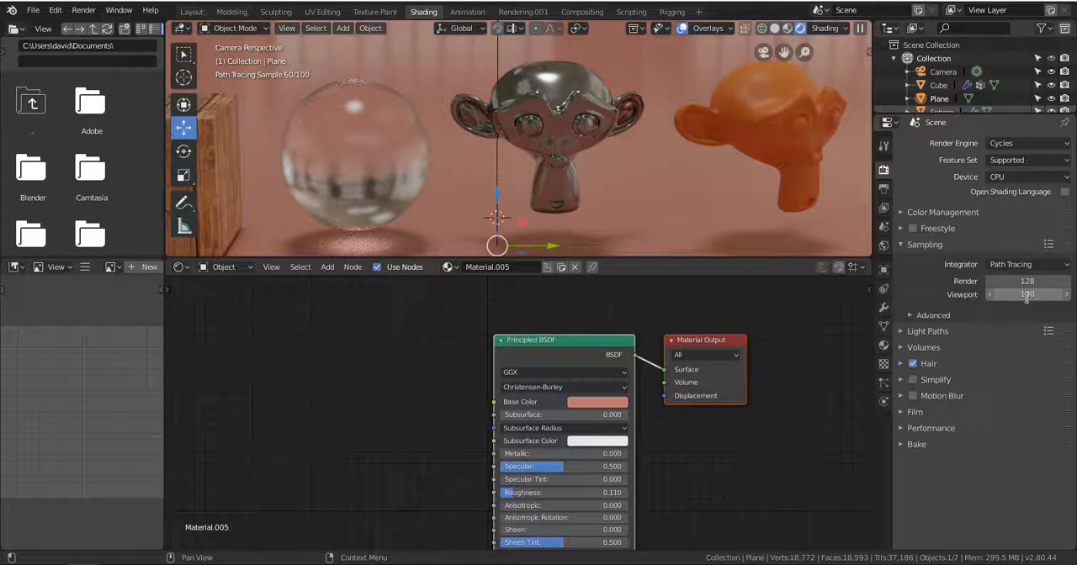
key(Return)
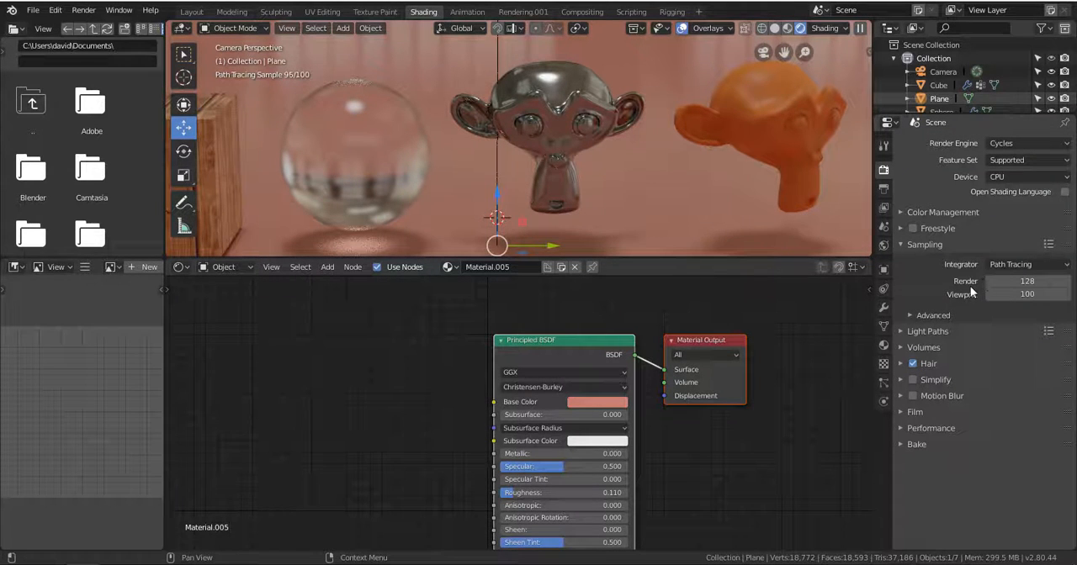
Try final render sample counts of 1, 5 and 1280, and restore 128.
click(1027, 281)
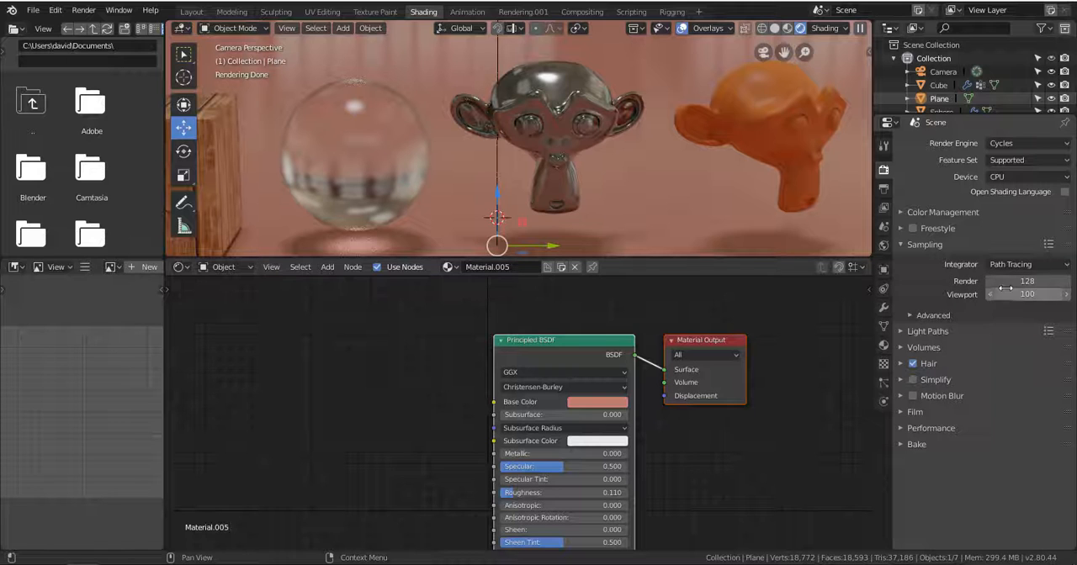
key(Return)
click(1020, 281)
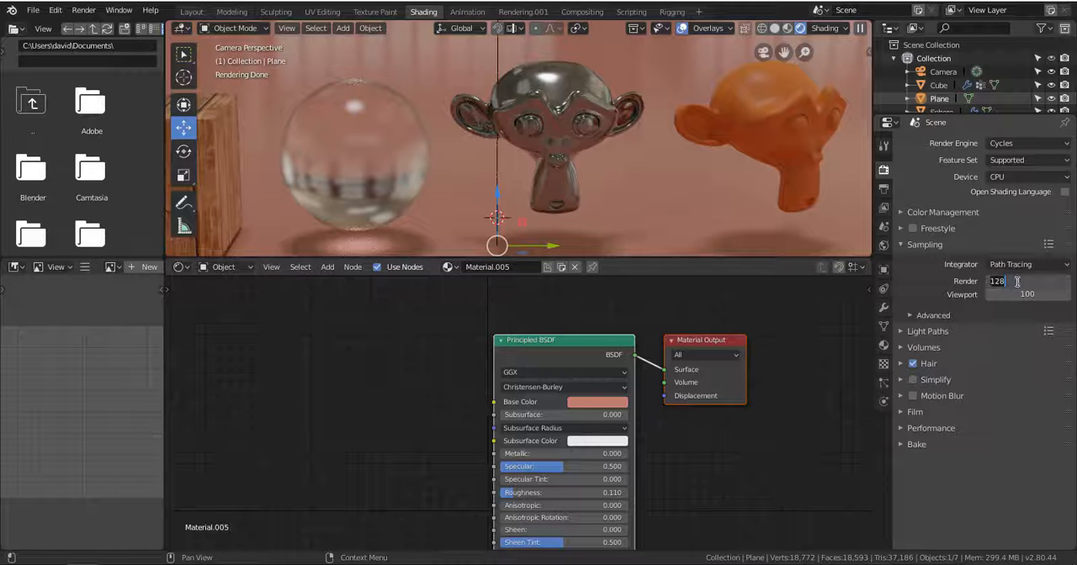
text(1)
key(Return)
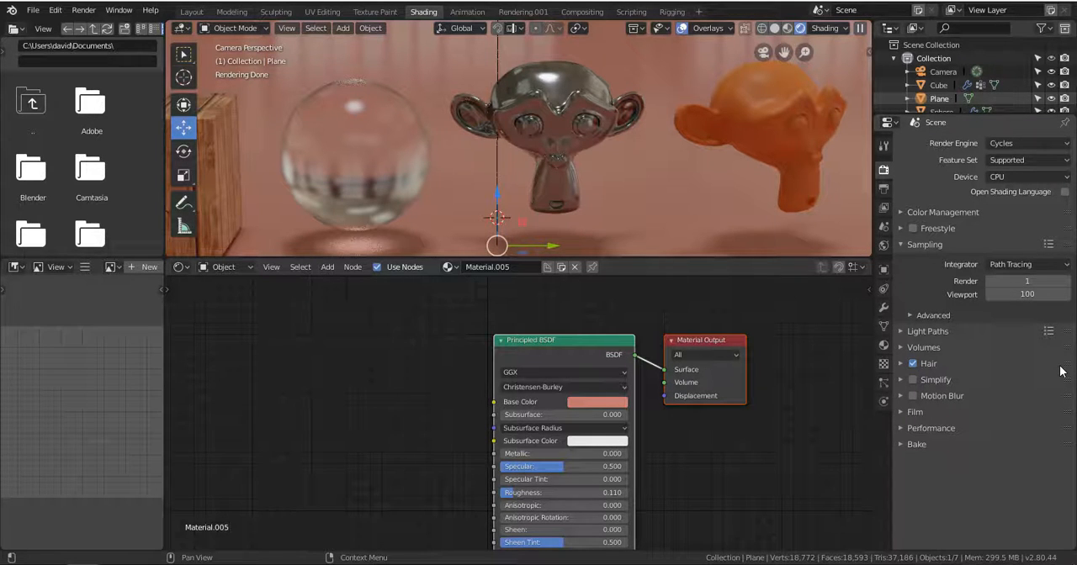
click(1040, 281)
text(5)
key(Return)
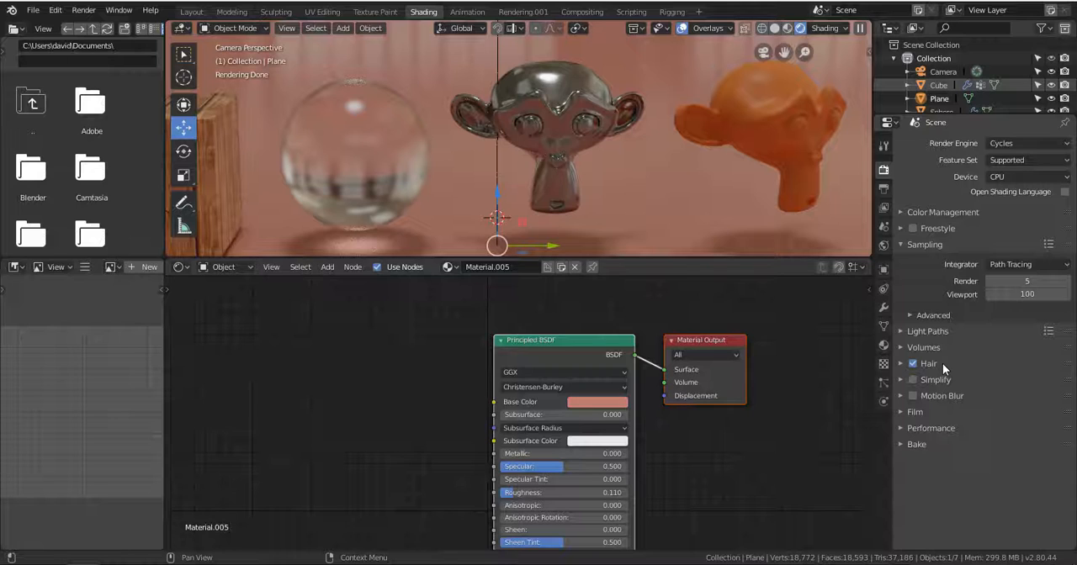
click(1030, 282)
text(1280)
key(Return)
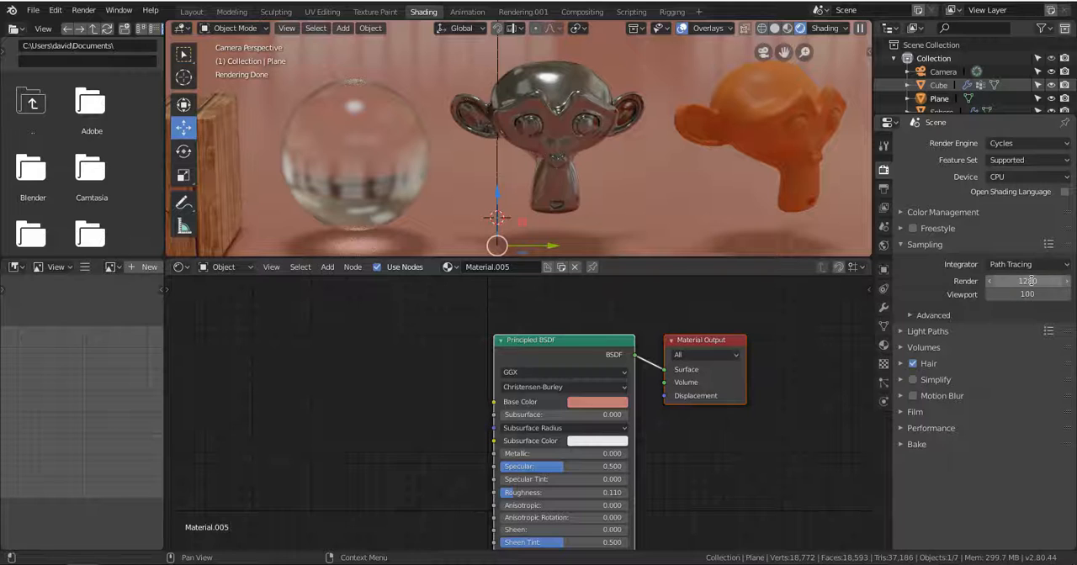
click(1024, 284)
text(128)
key(Return)
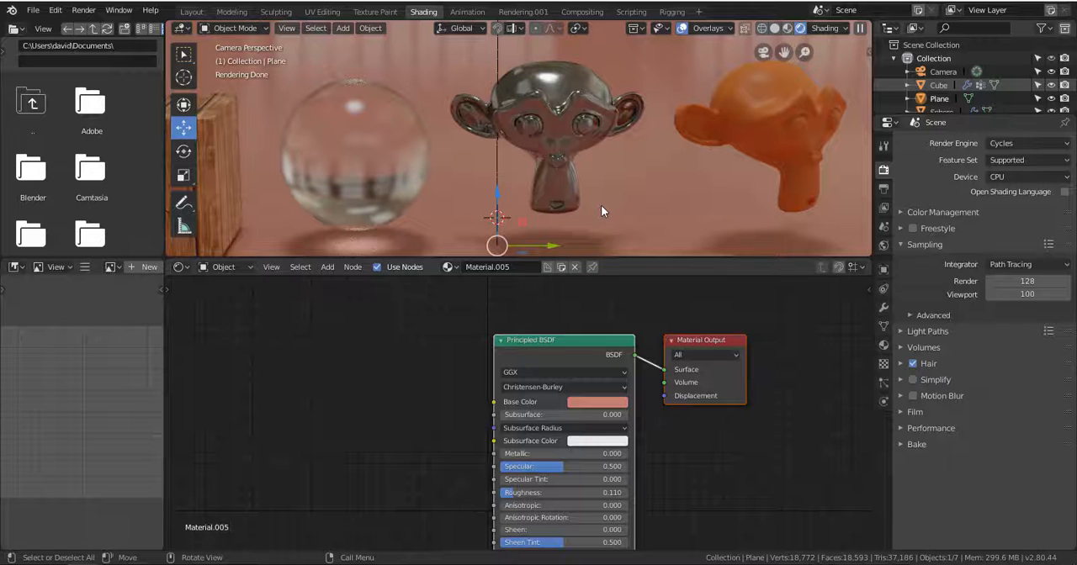
Set the output resolution percentage to 50% and look at the render dimension presets.
click(884, 191)
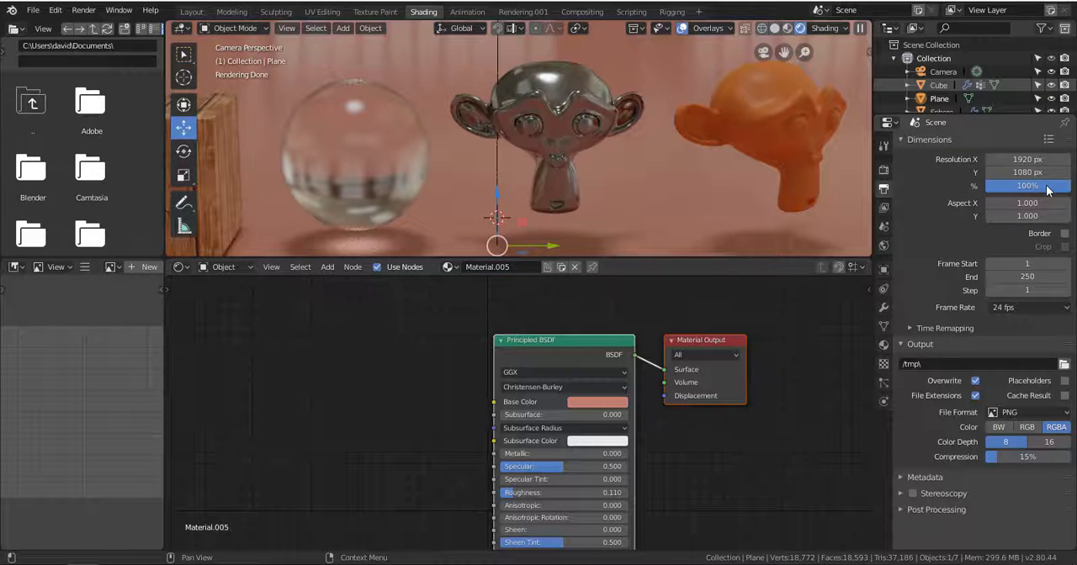
drag(1048, 190, 1025, 185)
click(1026, 186)
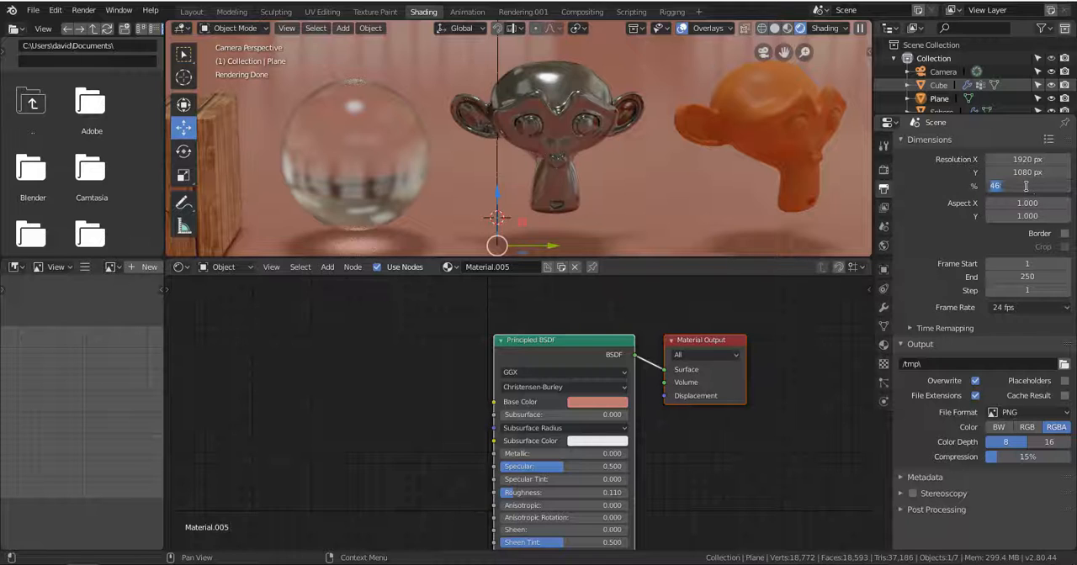
text(50)
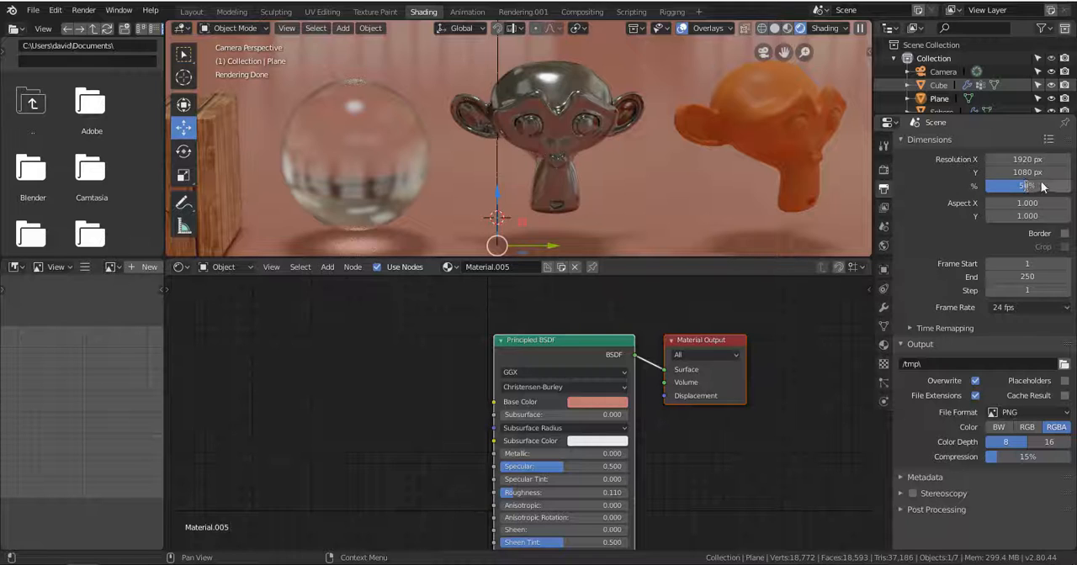
key(Return)
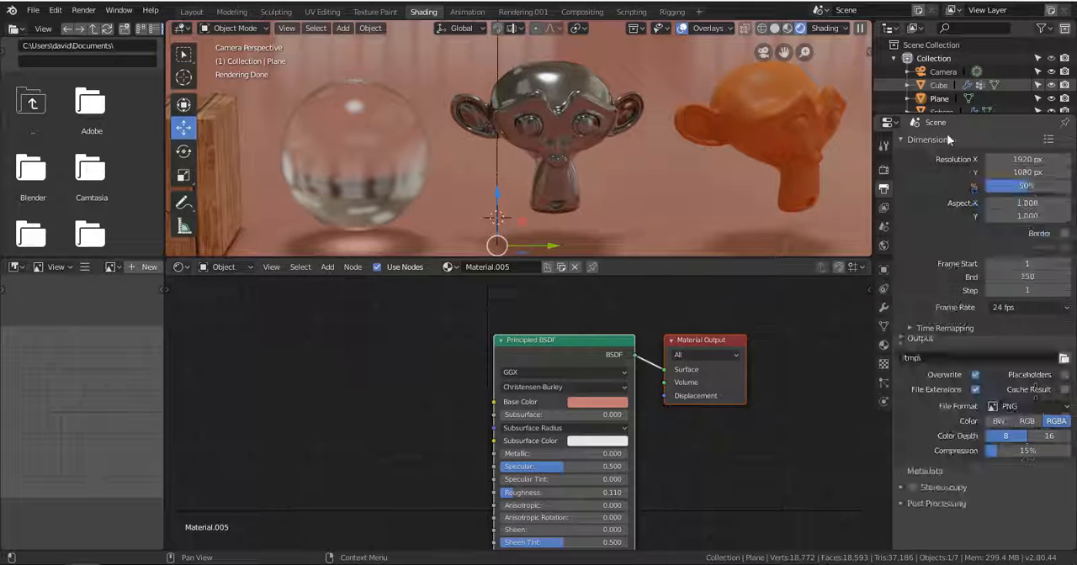
click(1049, 140)
key(Escape)
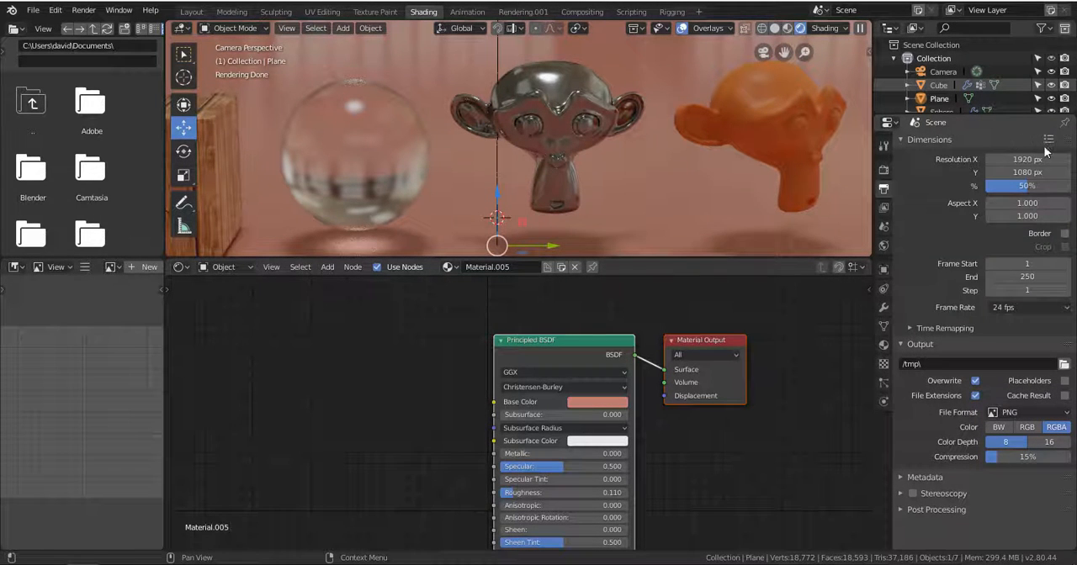
click(1049, 139)
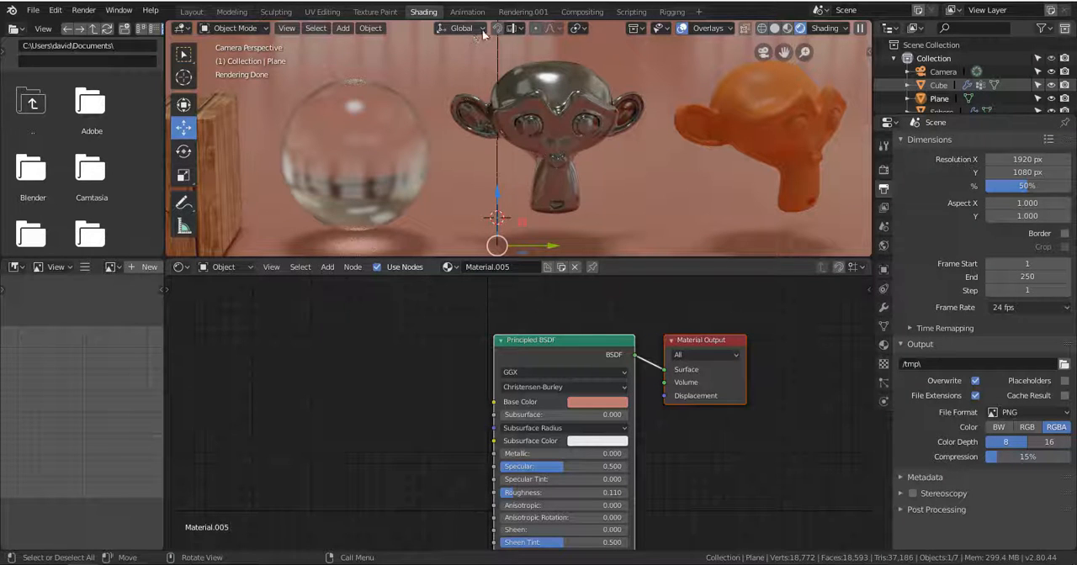
Switch the viewport to solid shading, render the still image, and move the render window toward the middle of the screen.
click(775, 29)
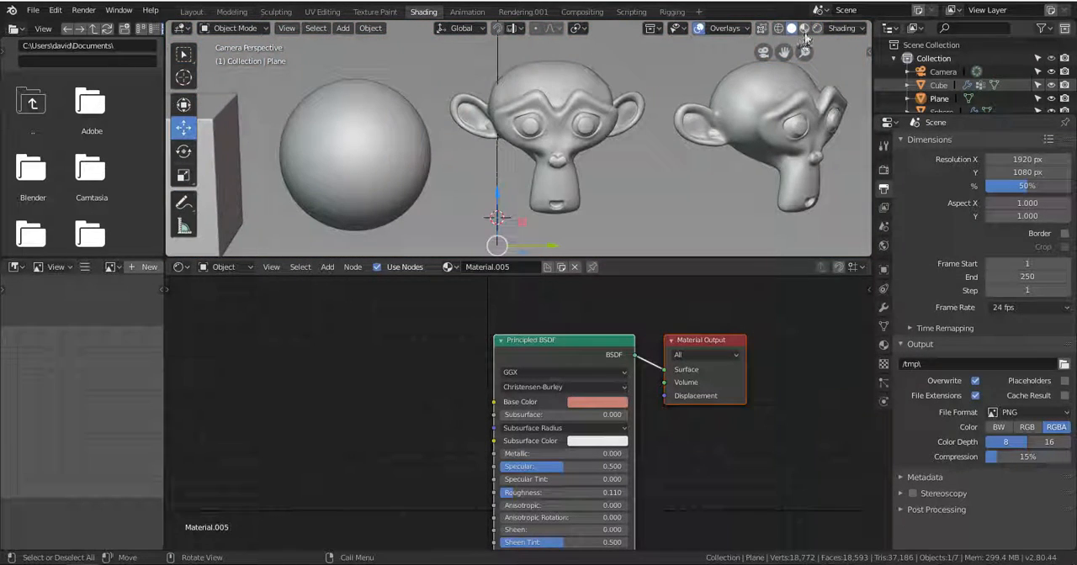
click(84, 10)
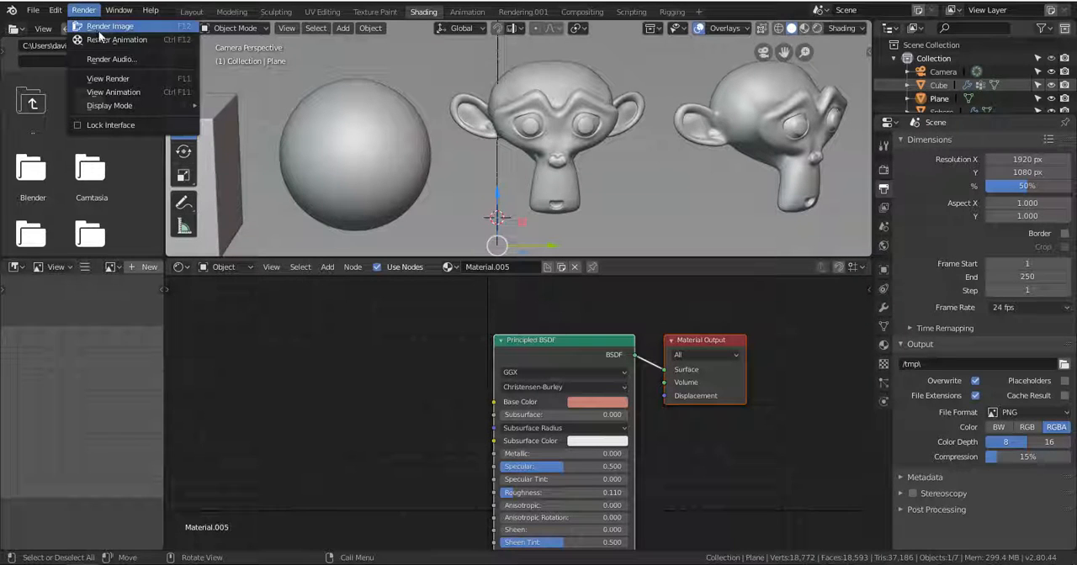
click(109, 28)
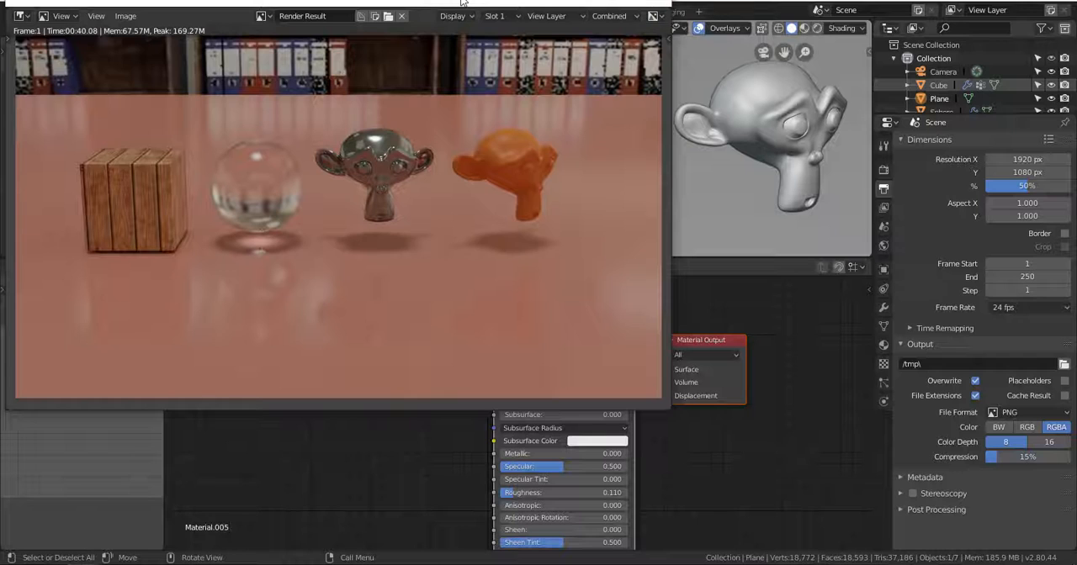
drag(465, 3, 656, 75)
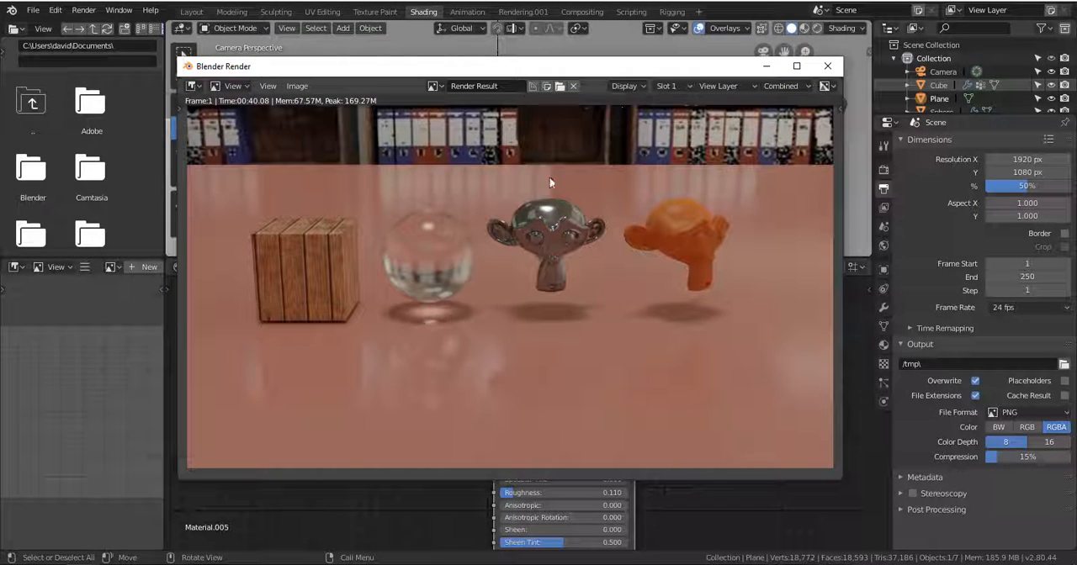